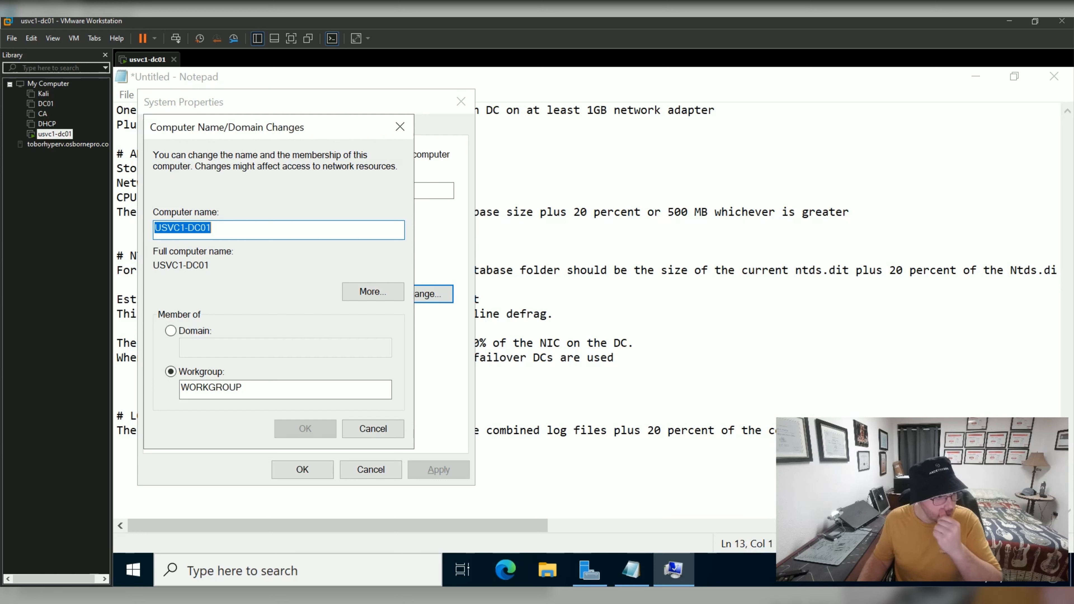
Highlight the full computer name in the Computer Name field to point it out.
left_click(213, 228)
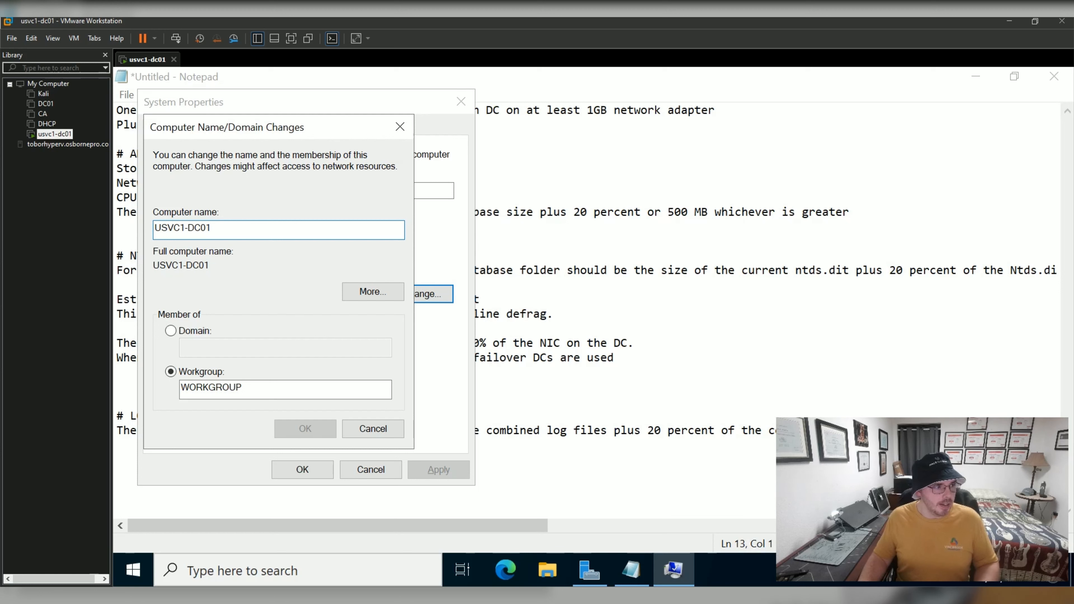
key("shift+Home")
key("End")
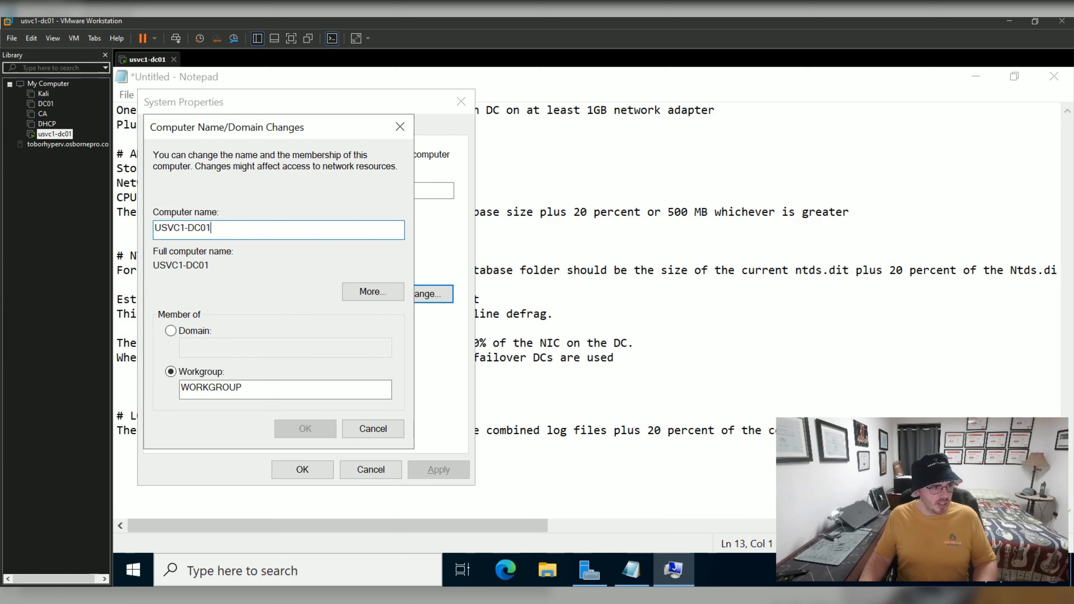
key("shift+Left")
key("shift+Left")
key("shift+Left")
key("shift+Left")
key("shift+Left")
key("shift+Left")
key("shift+Left")
key("shift+Left")
key("shift+Left")
key("shift+Left")
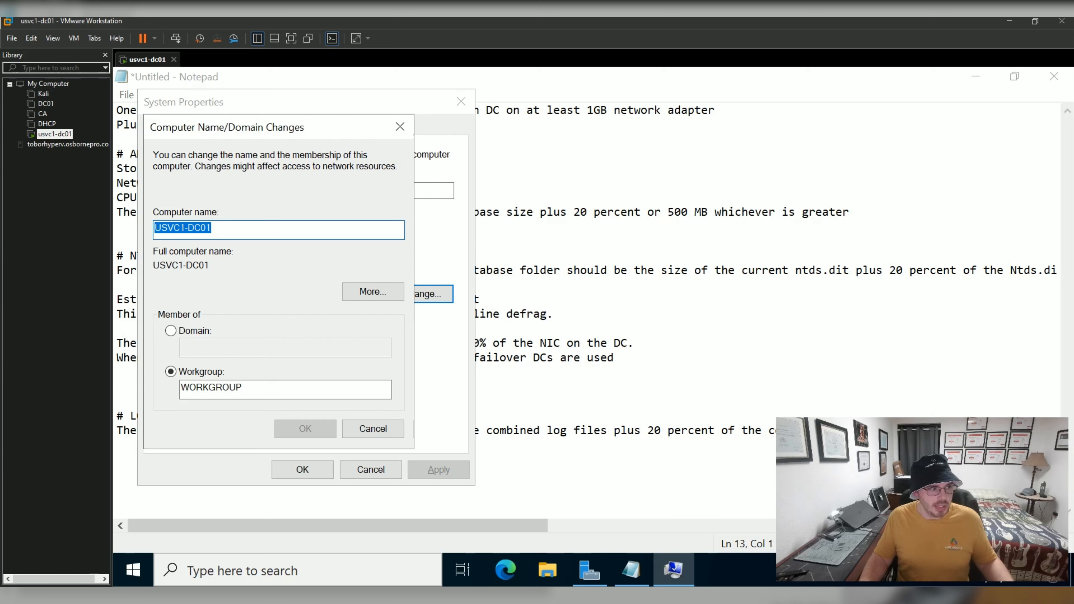
key("End")
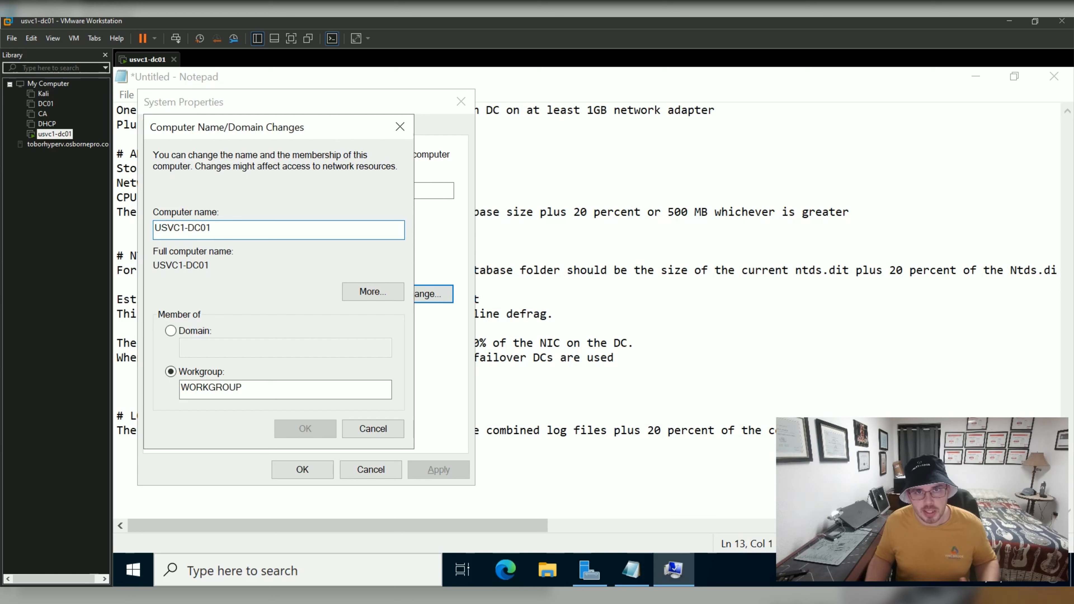
key("shift+Home")
key("End")
Highlight the VC1 and DC01 parts of the computer name, then select the whole name.
left_click_drag(168, 228, 186, 228)
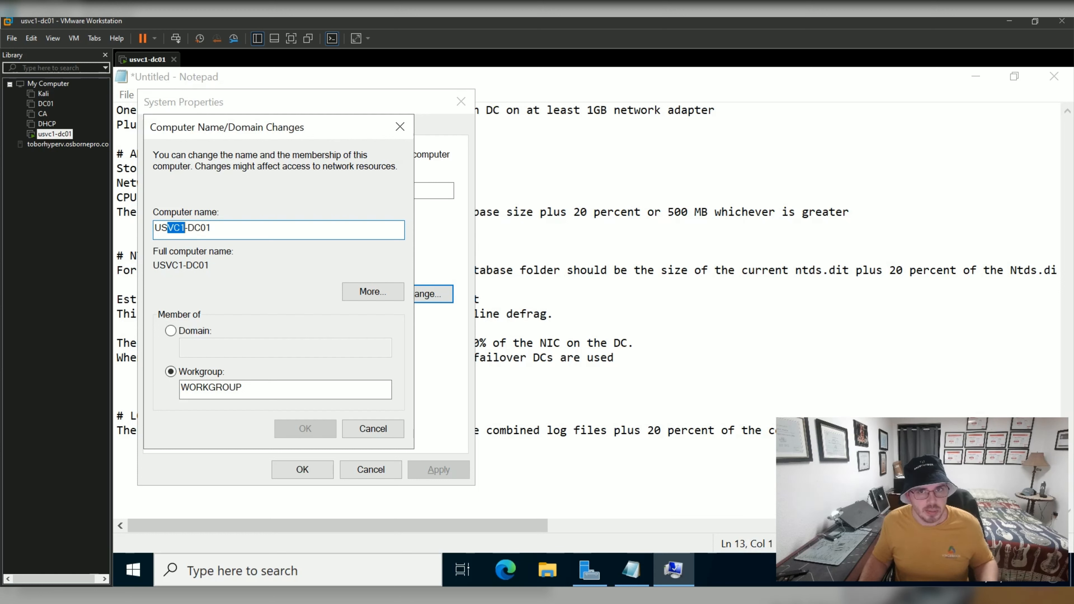
key("Right")
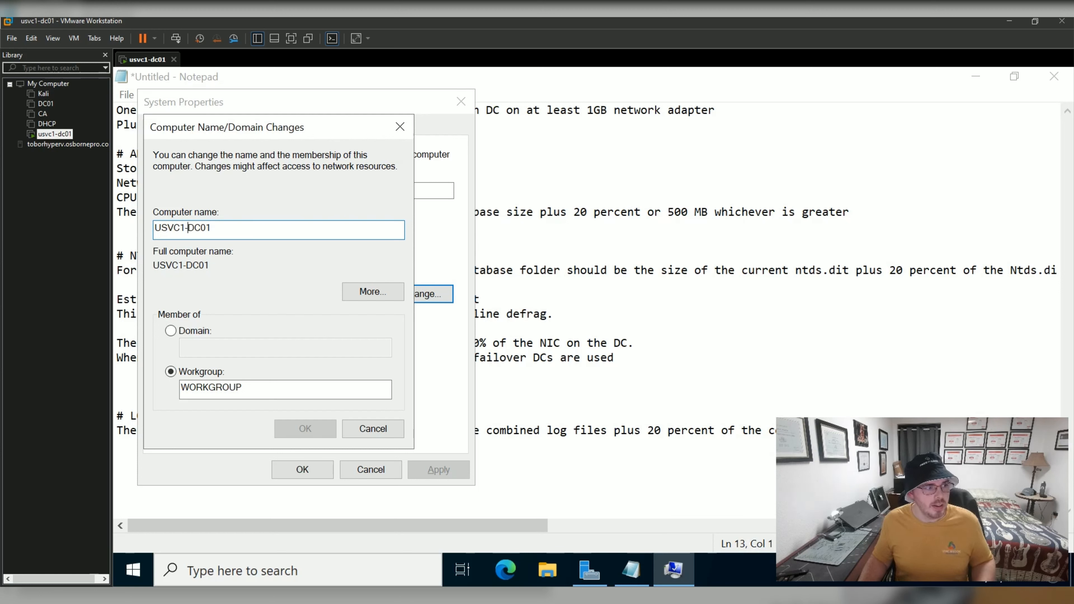
key("Right")
key("shift+Right")
key("shift+Right")
key("shift+Right")
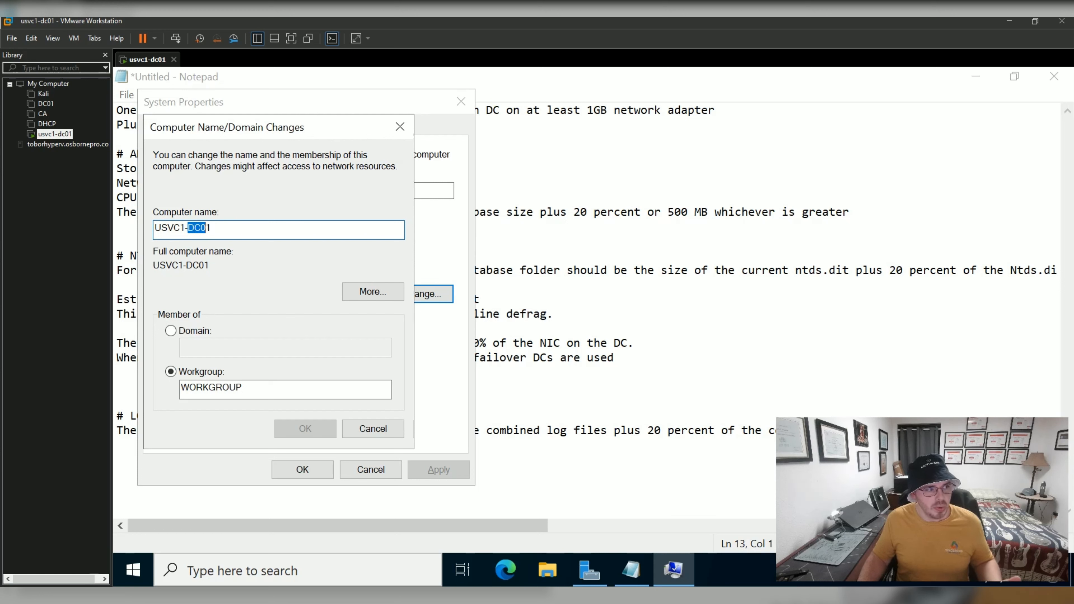
key("End")
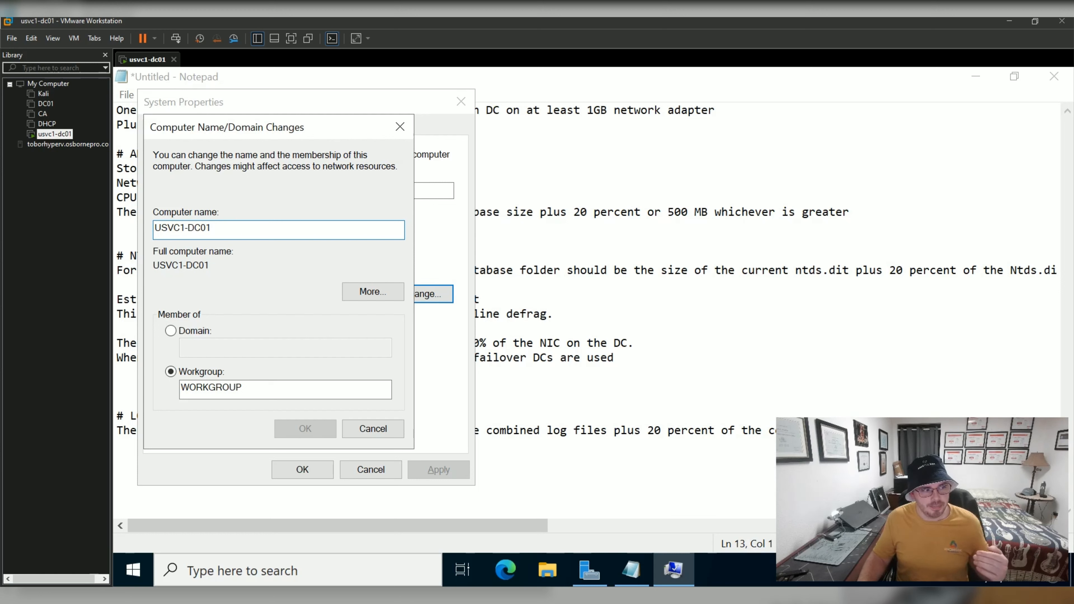
key("ctrl+shift+Left")
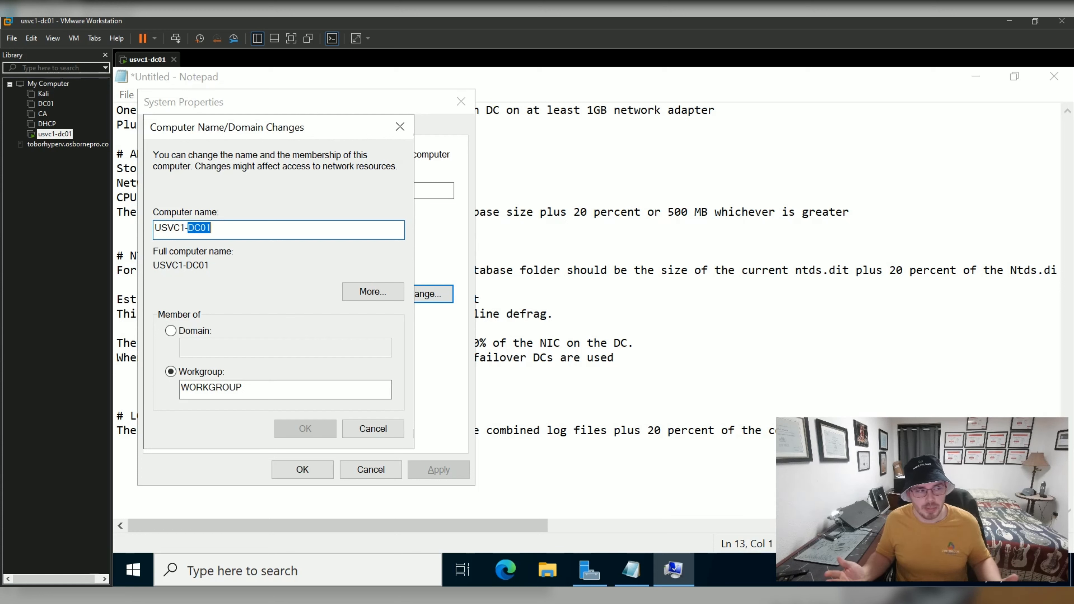
key("End")
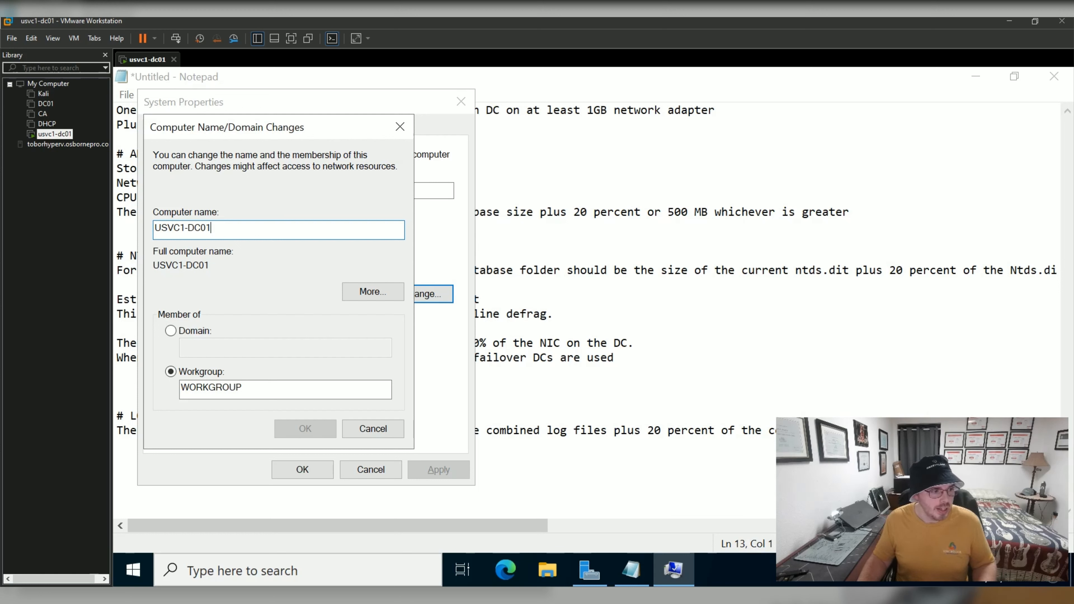
key("ctrl+a")
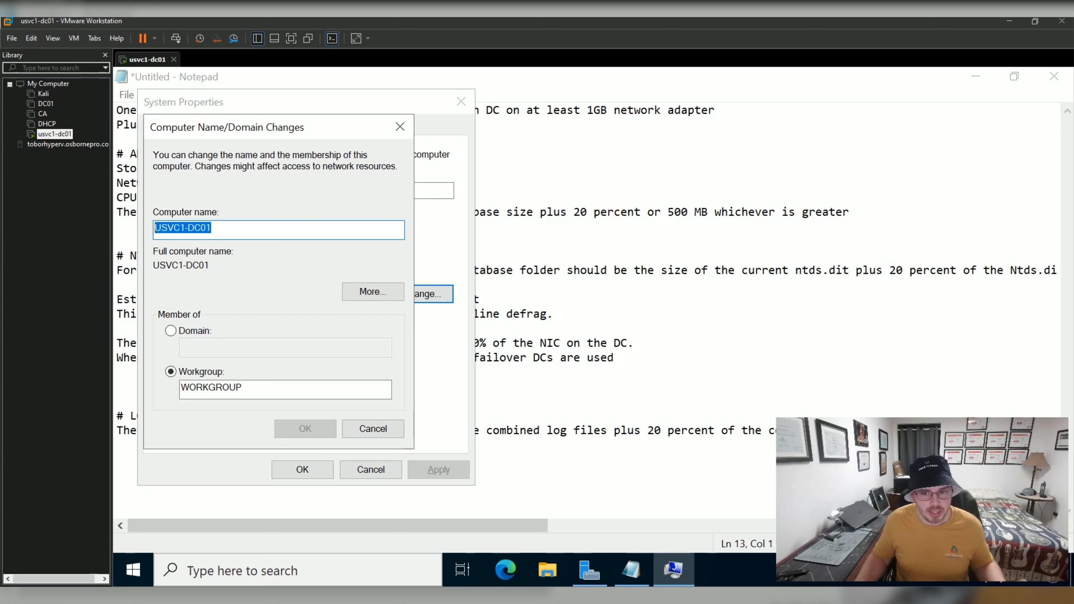
Launch Notepad from Windows search and maximize it.
left_click(298, 570)
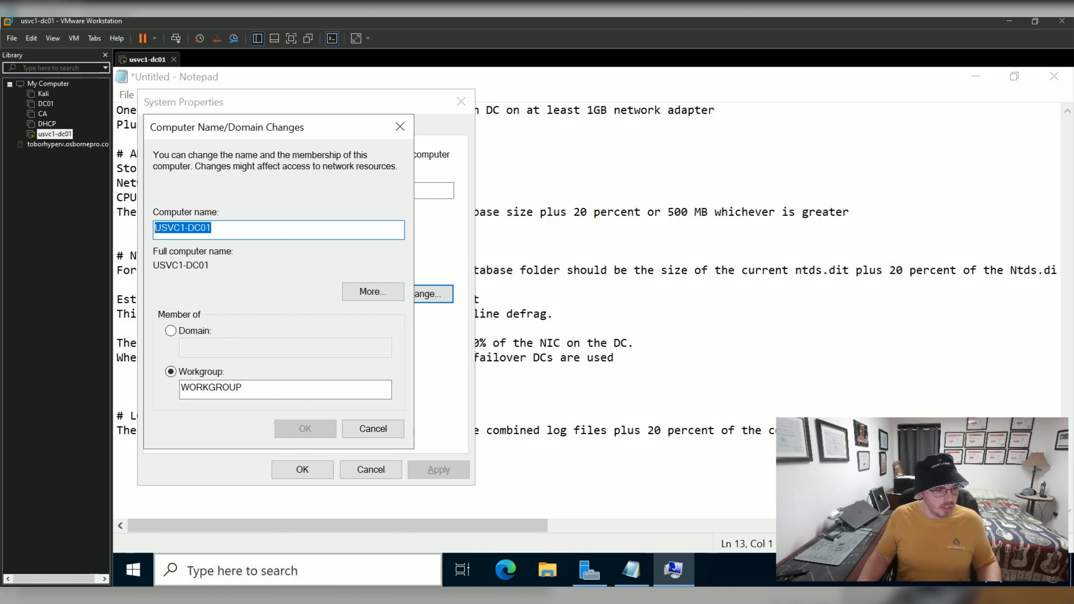
type("notepad")
key("Return")
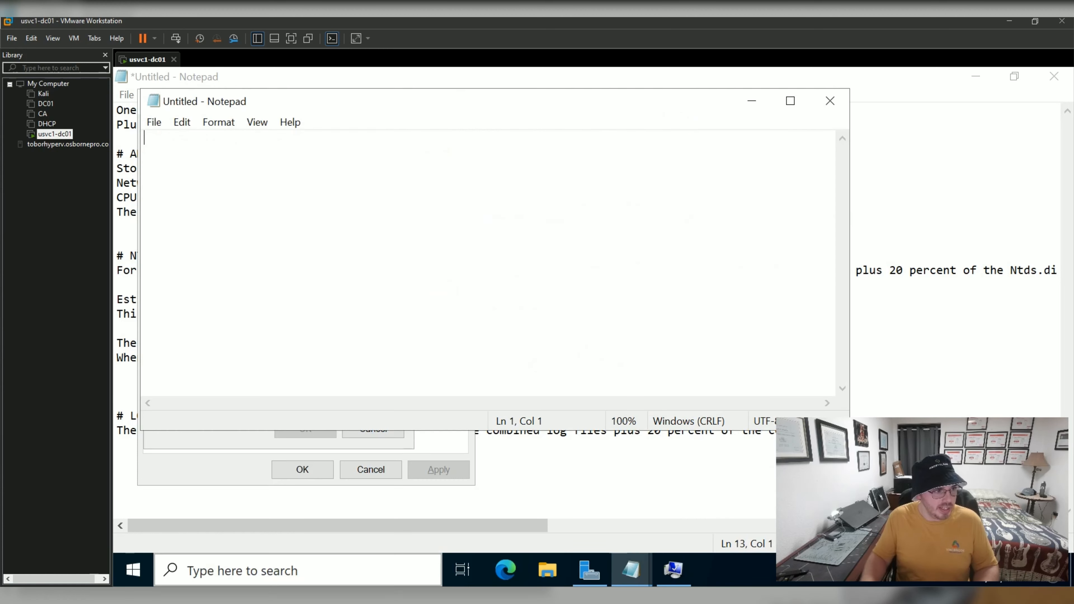
left_click(791, 101)
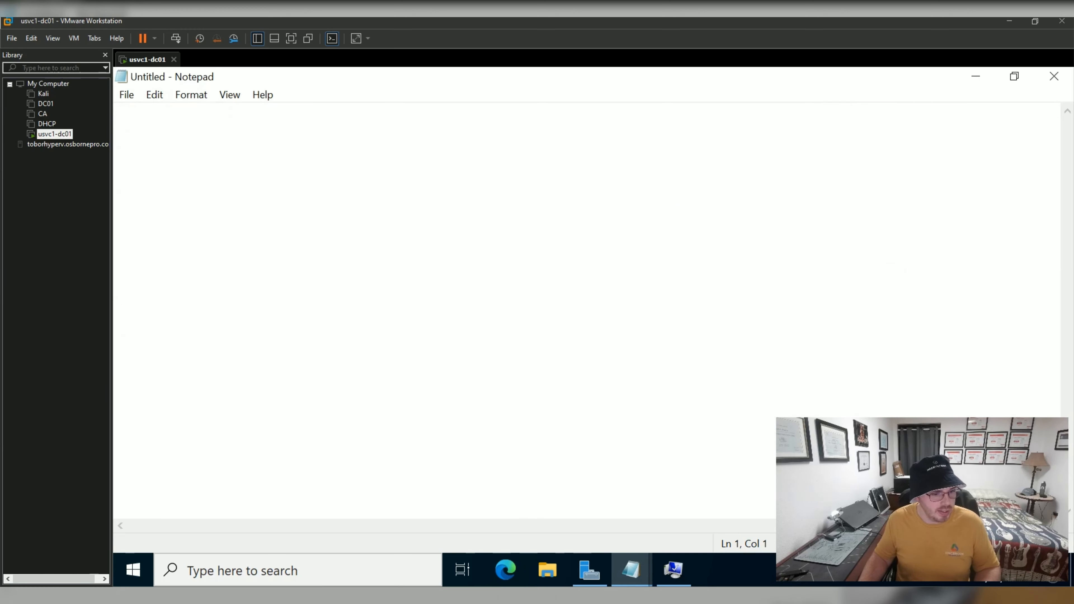
Close Computer Name/Domain Changes and System Properties without applying changes.
left_click(673, 570)
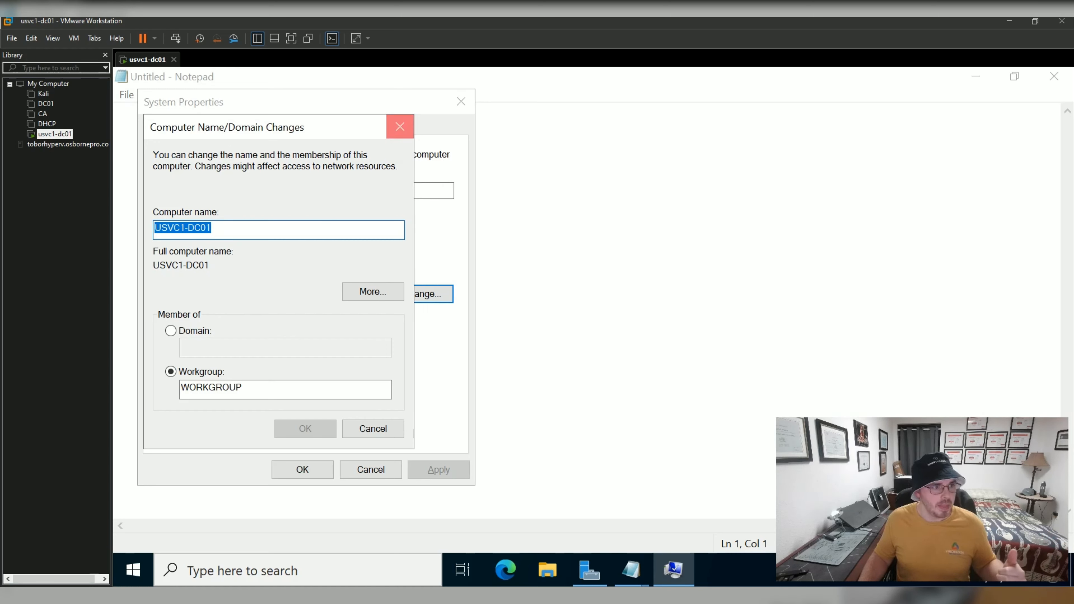
left_click(400, 127)
left_click(461, 101)
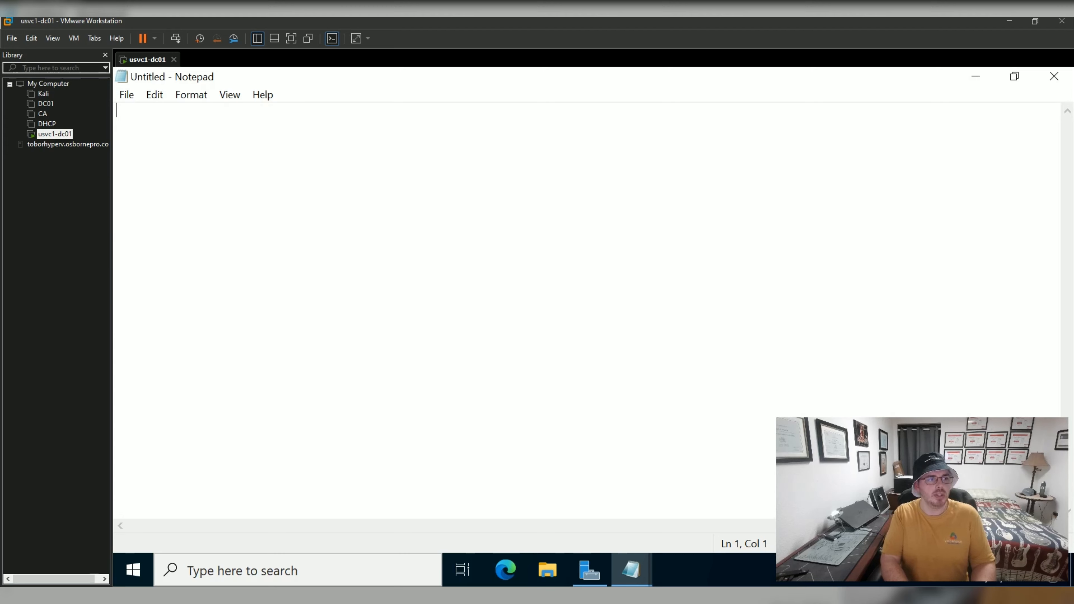
Type osbornepro.com on the first line and highlight it.
type("osbornepro.com")
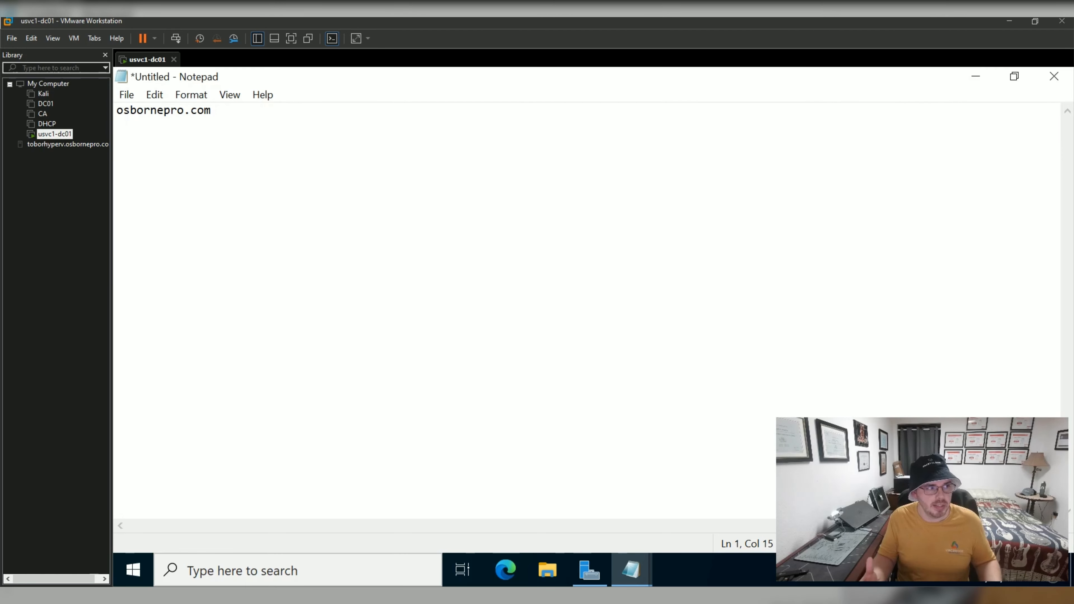
key("Return")
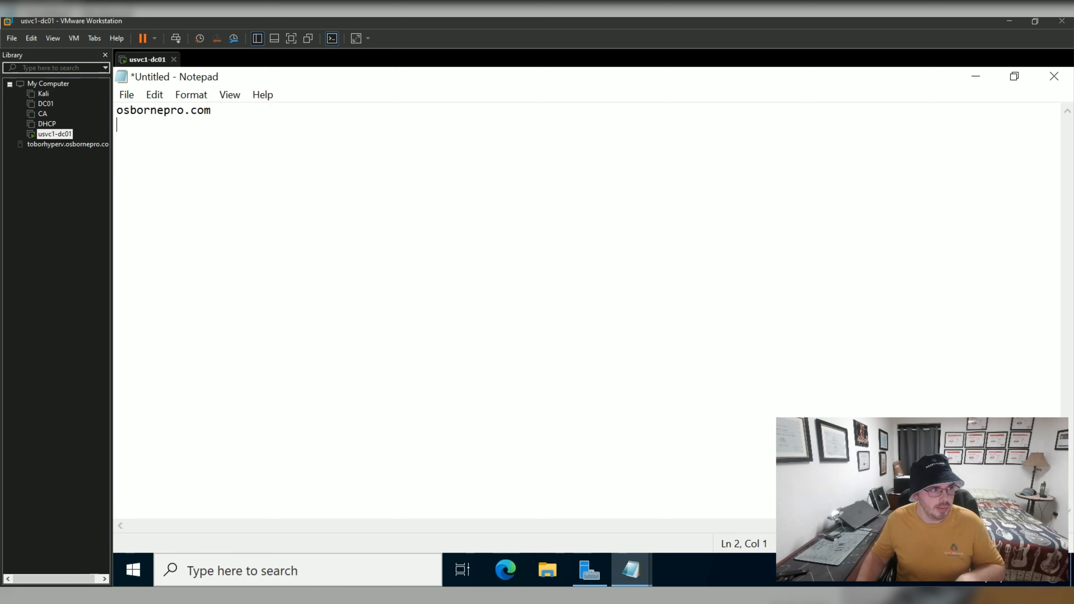
left_click_drag(211, 110, 117, 111)
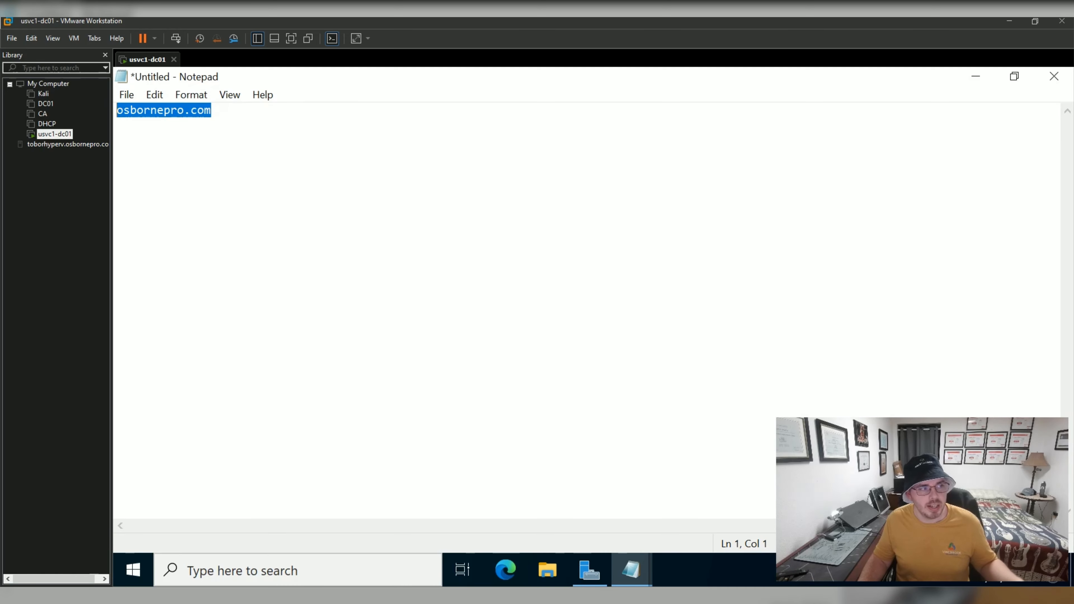
left_click(212, 111)
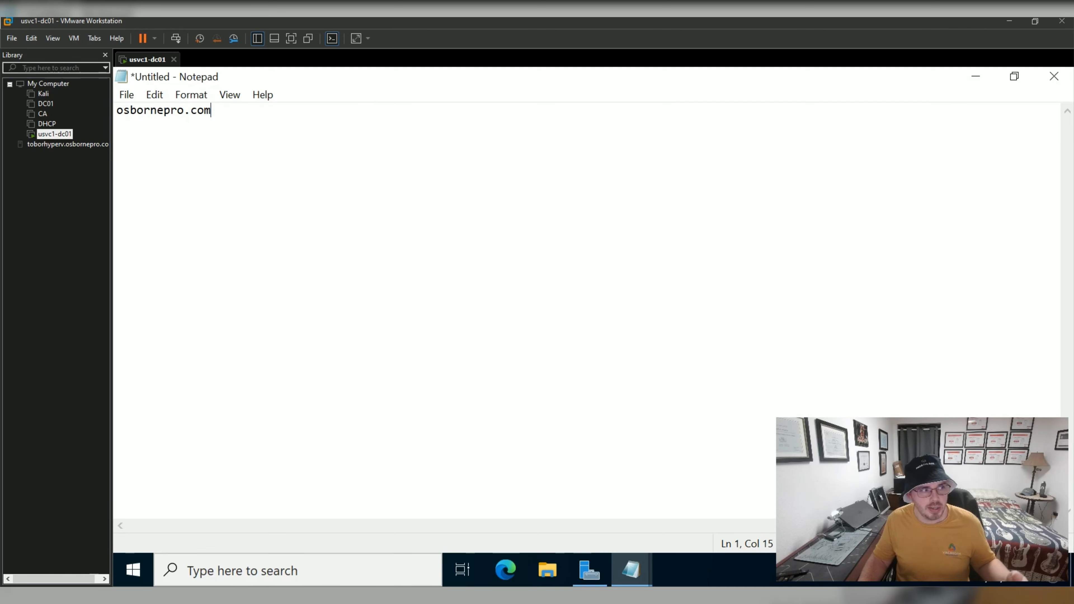
left_click_drag(212, 110, 130, 111)
left_click(211, 110)
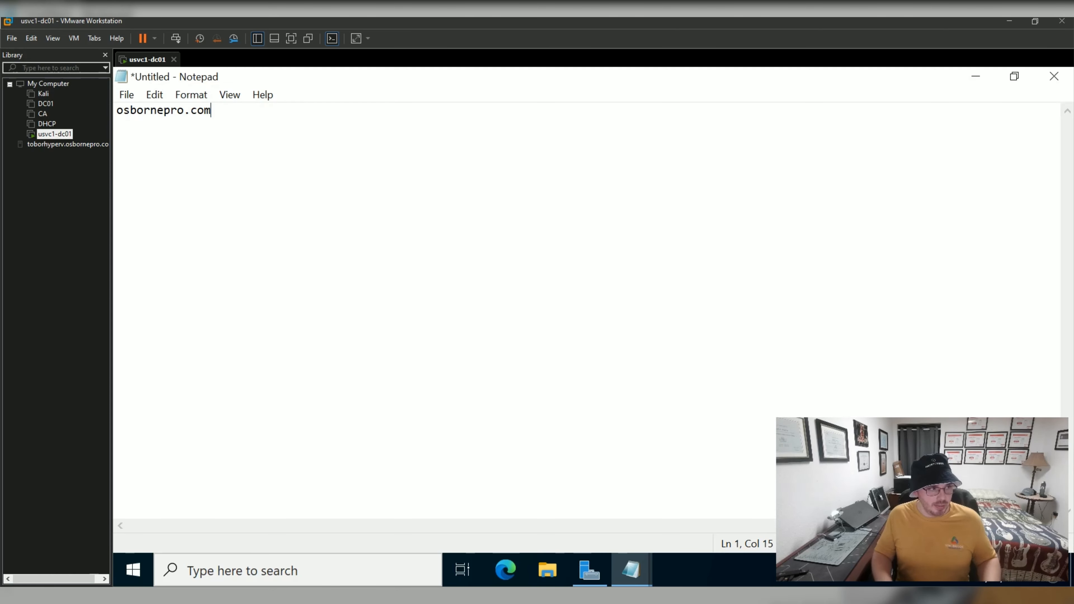
Add 'osbornepro.org - INTERNAL' below and label the first line '- EXTERNAL'.
key("Return")
type("osbob")
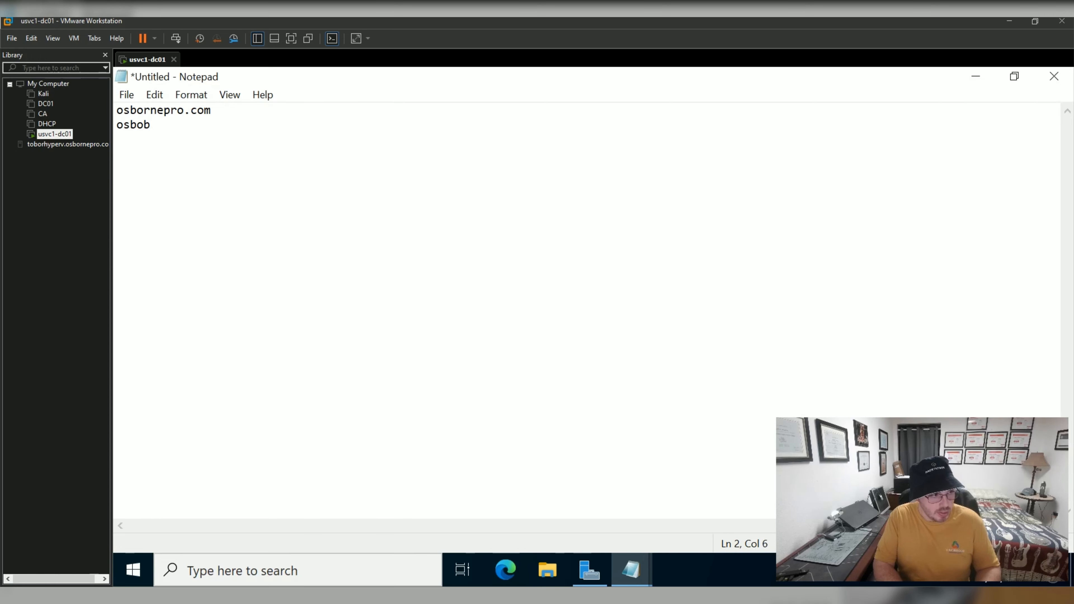
key("BackSpace")
key("BackSpace")
type("ornepro.o")
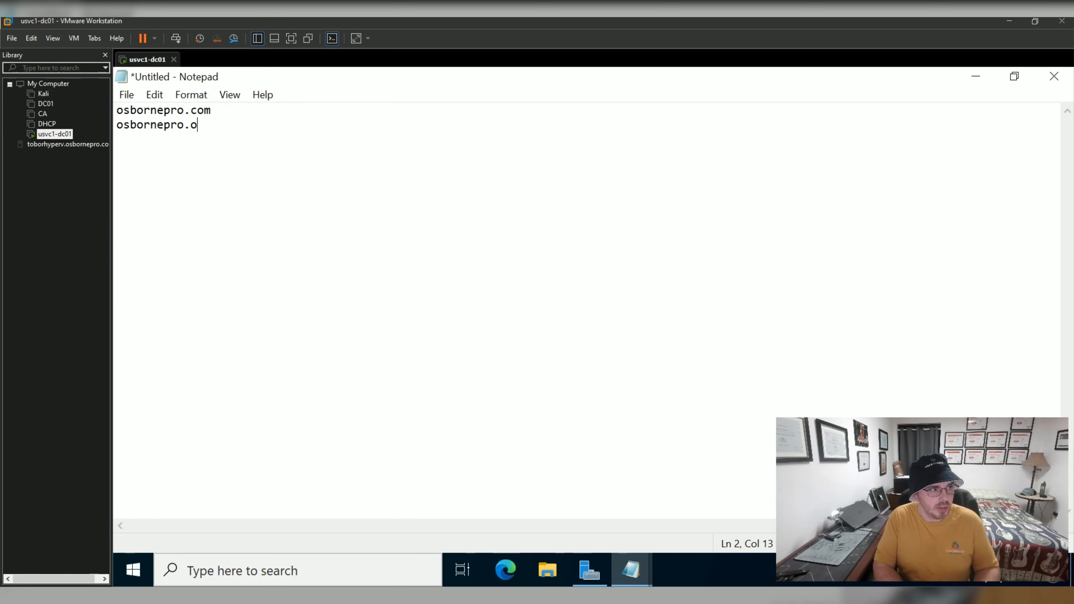
type("rg - INTERNAL")
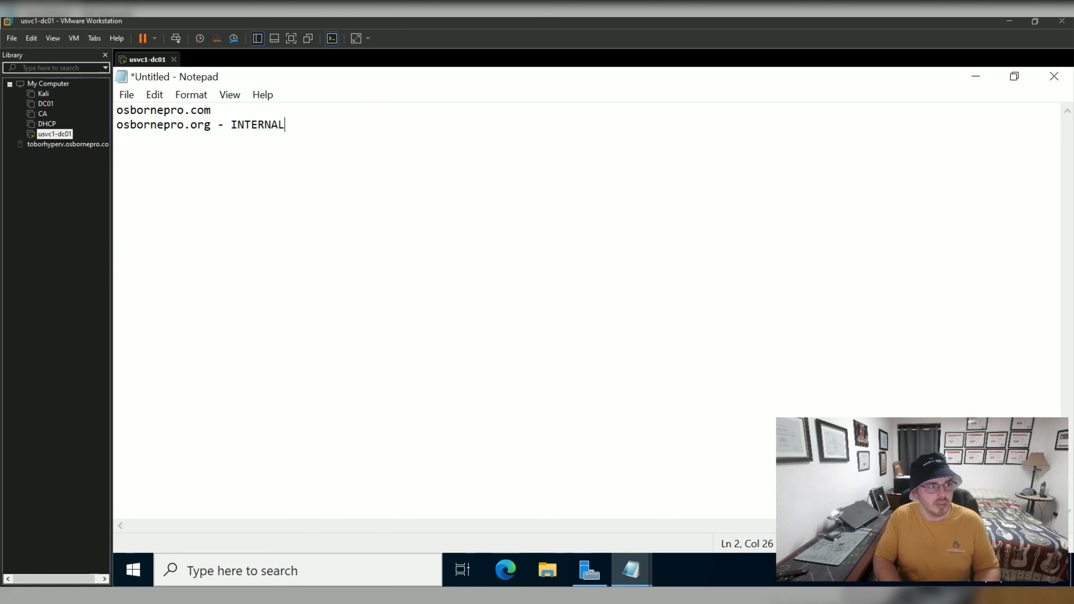
key("Up")
type("- EXTER")
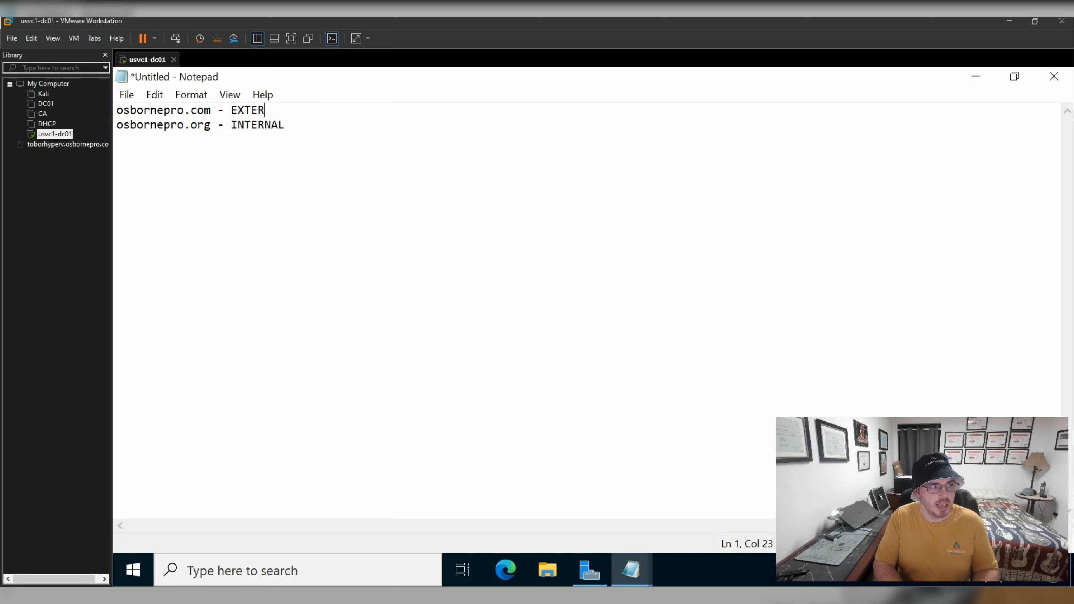
type("NAL")
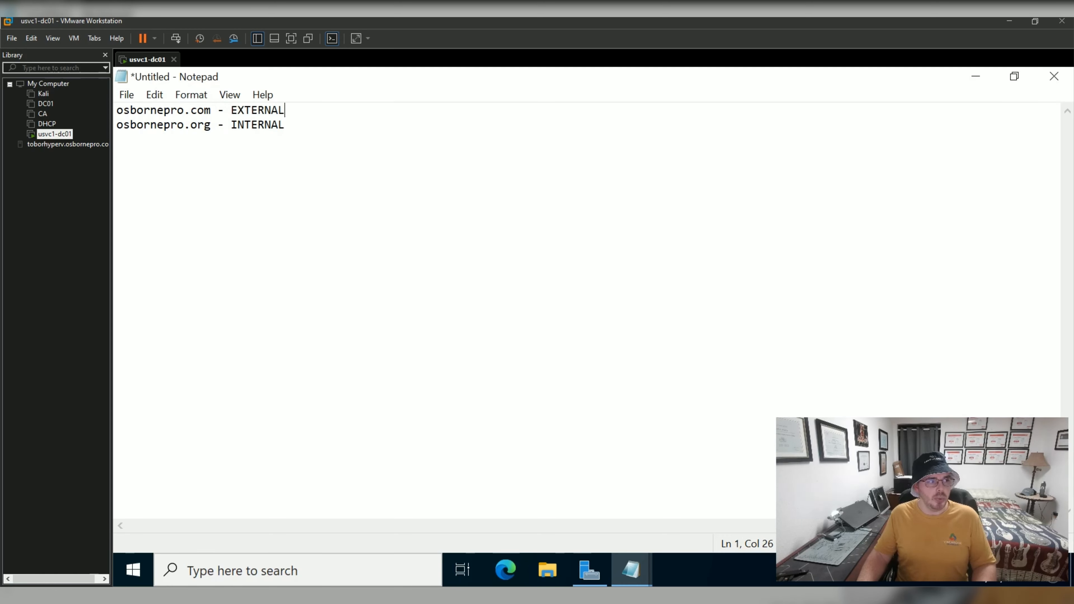
left_click_drag(285, 125, 117, 125)
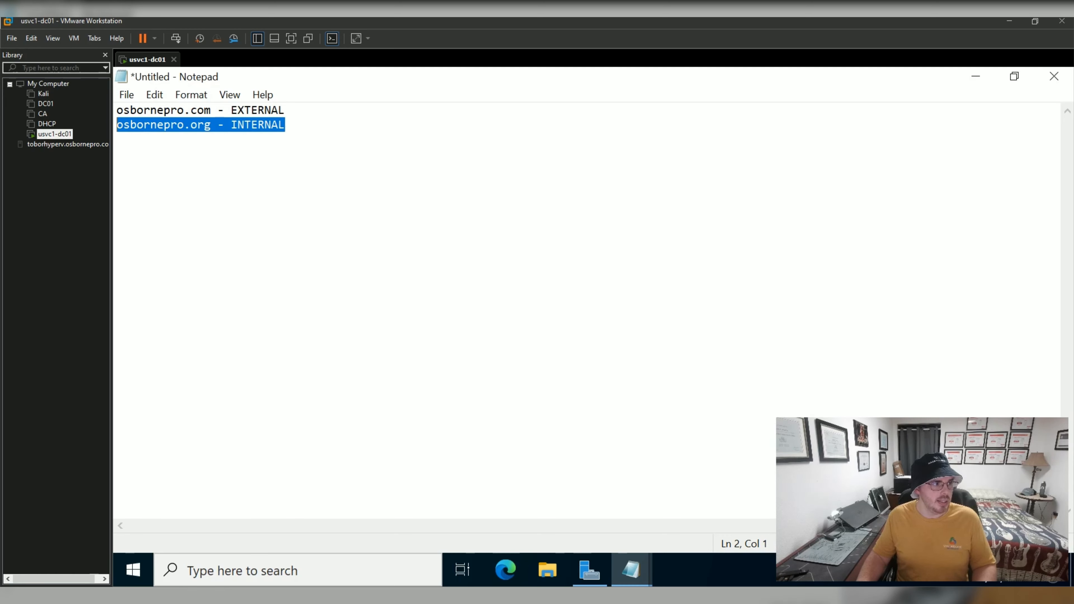
Replace the second line with main.osbornepro.com.
key("BackSpace")
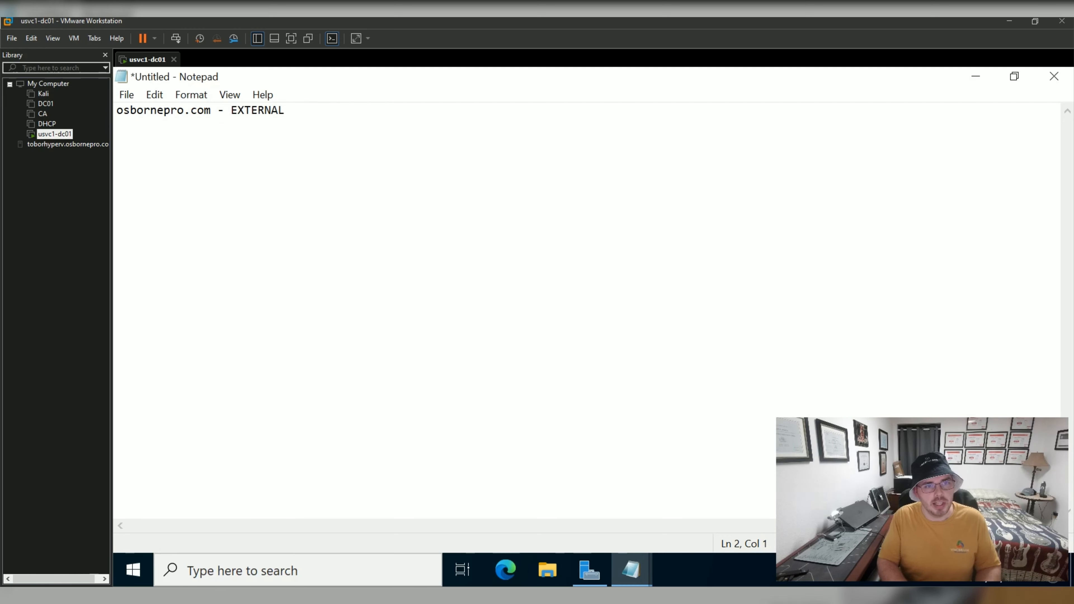
type("cos.")
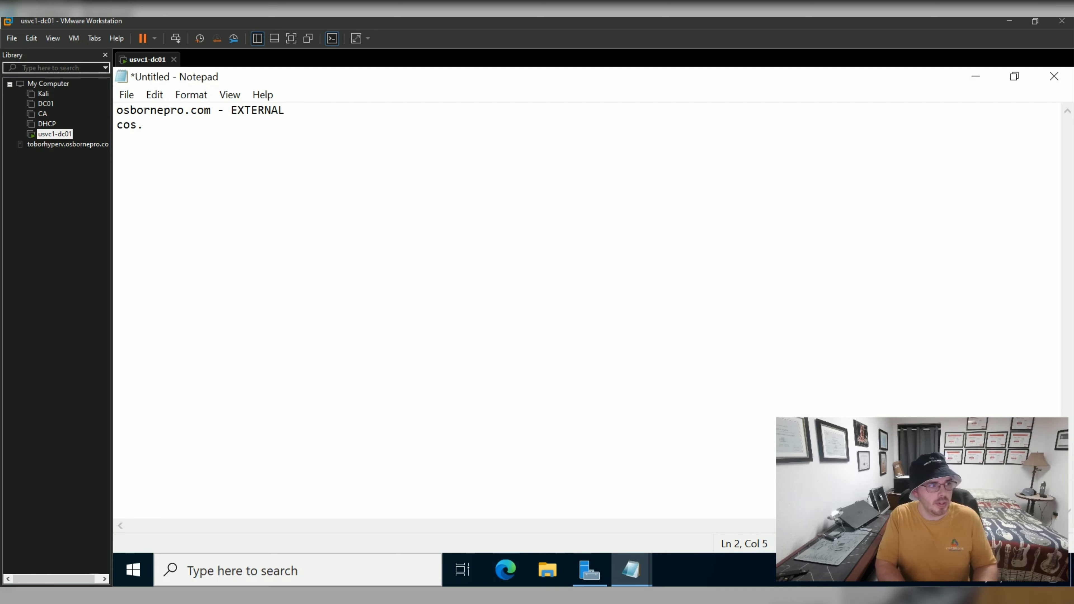
type("osbornepro.com")
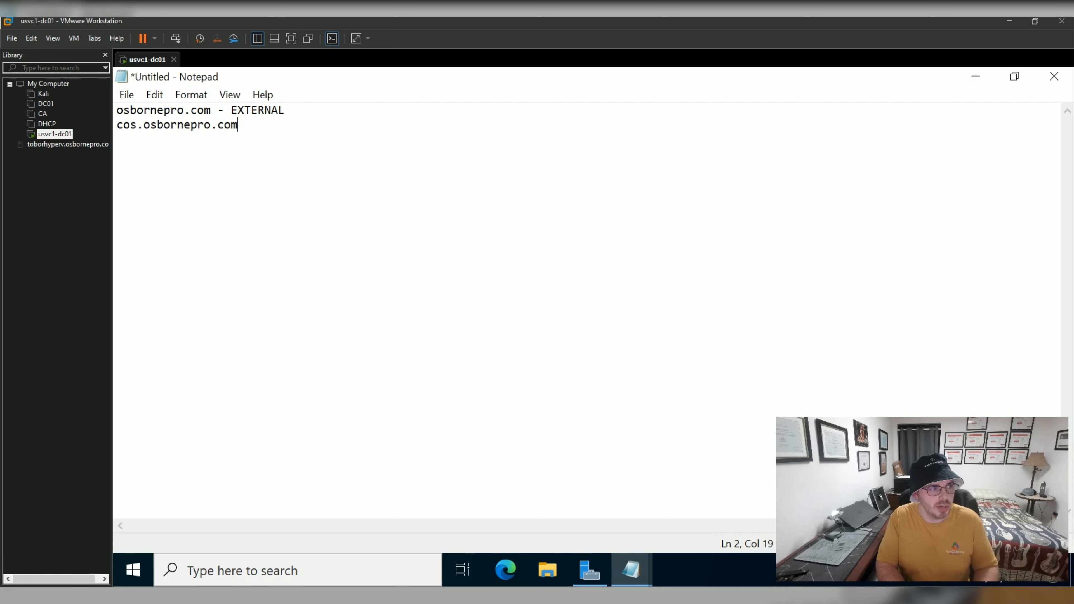
key("BackSpace")
key("BackSpace")
key("BackSpace")
key("BackSpace")
key("BackSpace")
key("BackSpace")
key("BackSpace")
key("BackSpace")
key("BackSpace")
key("BackSpace")
key("BackSpace")
key("BackSpace")
key("BackSpace")
key("BackSpace")
key("BackSpace")
key("BackSpace")
key("BackSpace")
key("BackSpace")
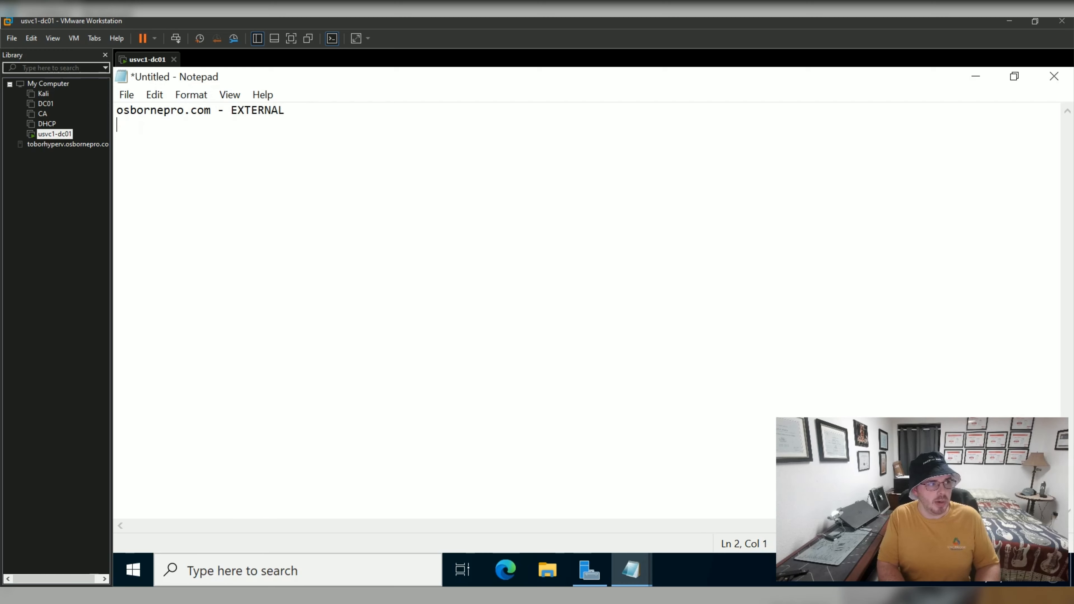
type("main")
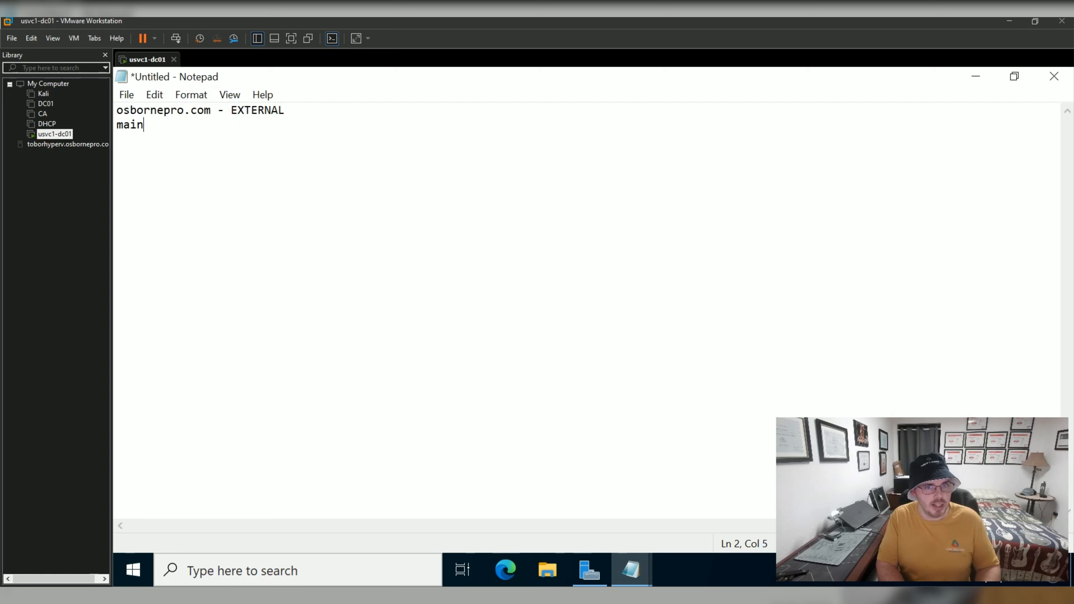
type(",os")
key("BackSpace")
key("BackSpace")
key("BackSpace")
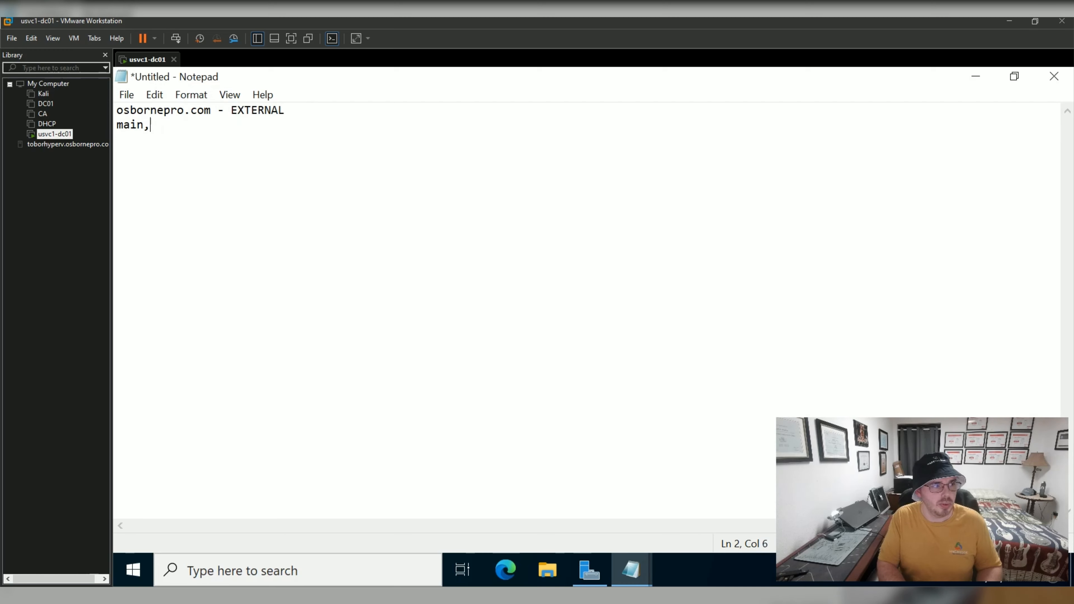
type(".osbornepro.com")
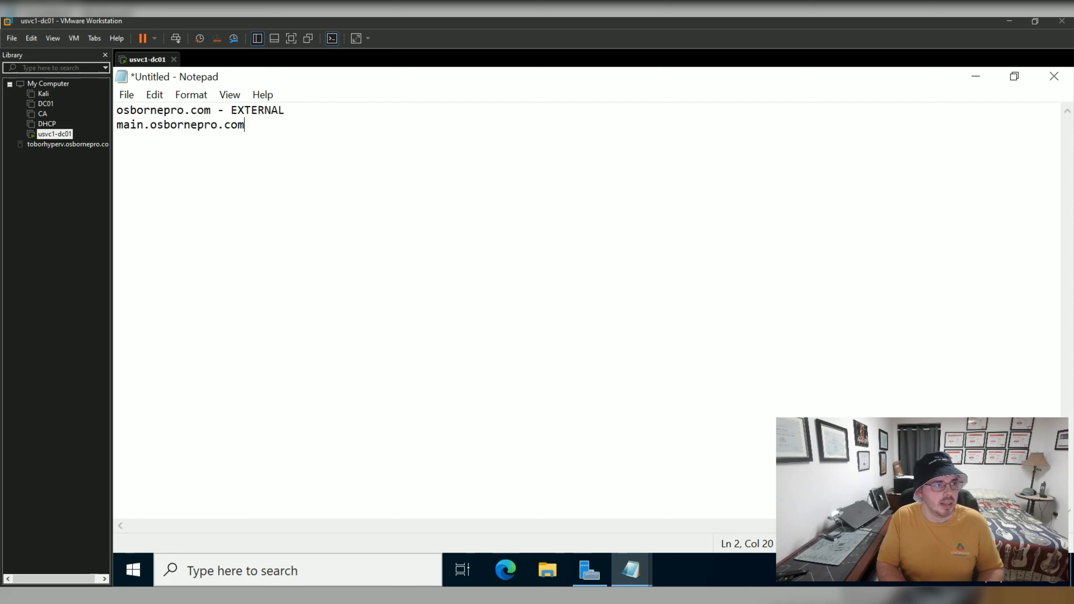
Highlight the external osbornepro.com and internal main.osbornepro.com domains to compare them.
left_click_drag(211, 110, 117, 111)
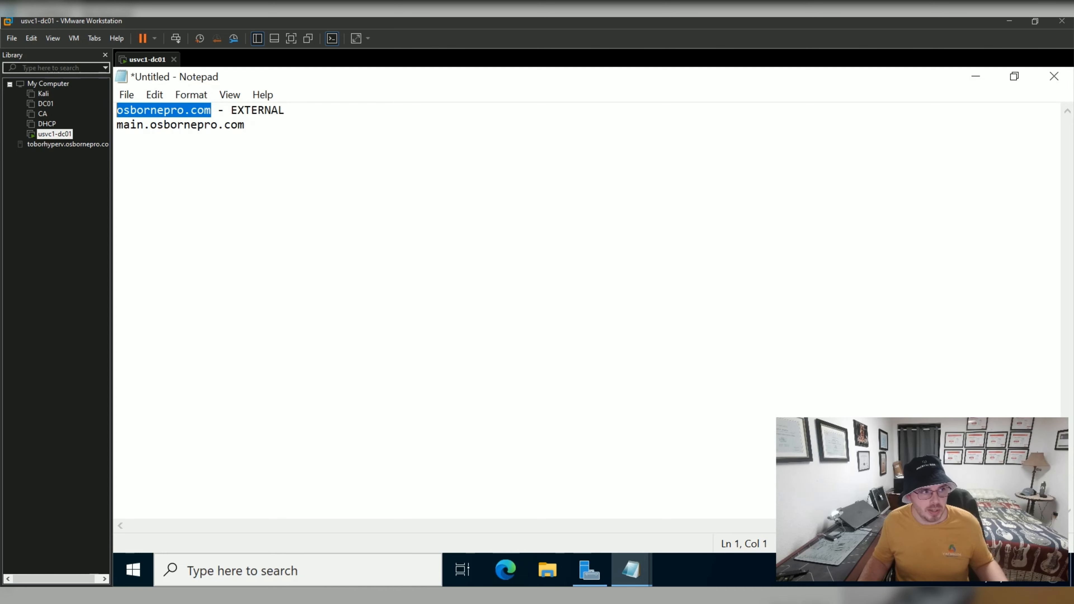
left_click(117, 139)
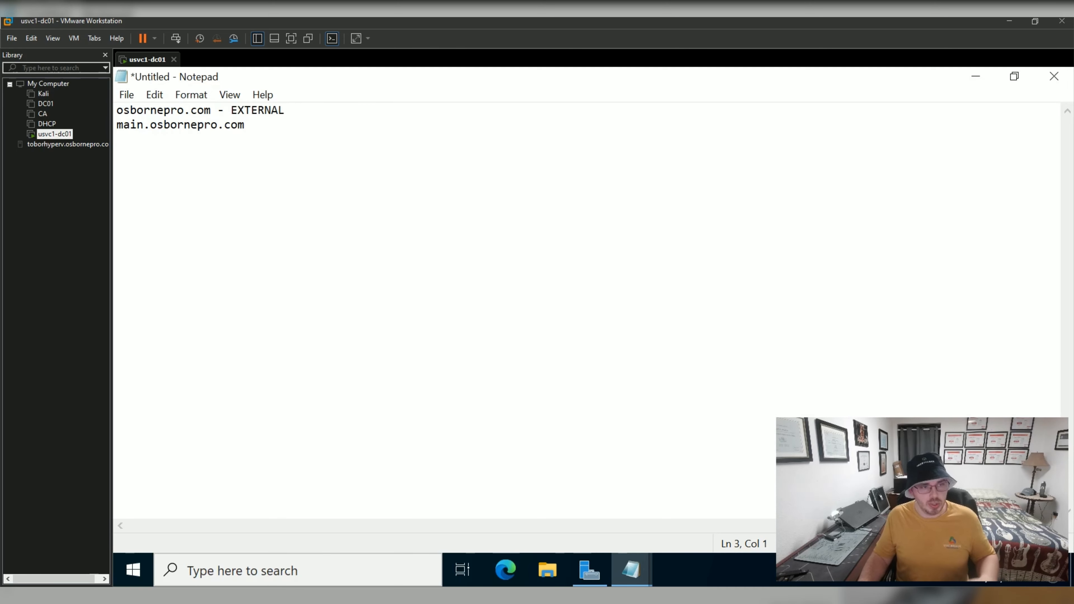
key("shift+Up")
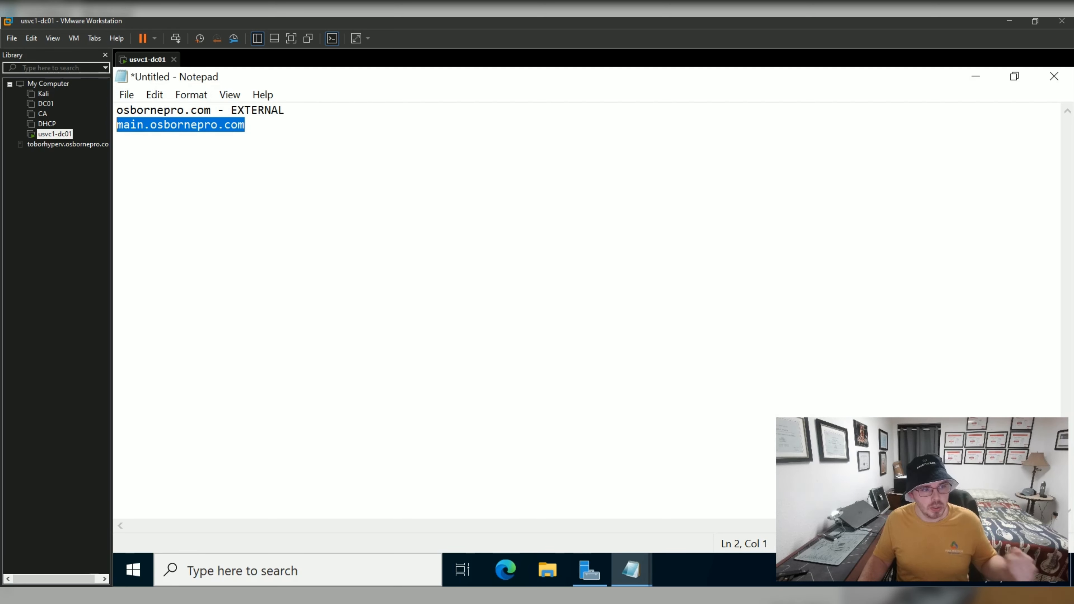
left_click(118, 140)
left_click_drag(211, 111, 123, 110)
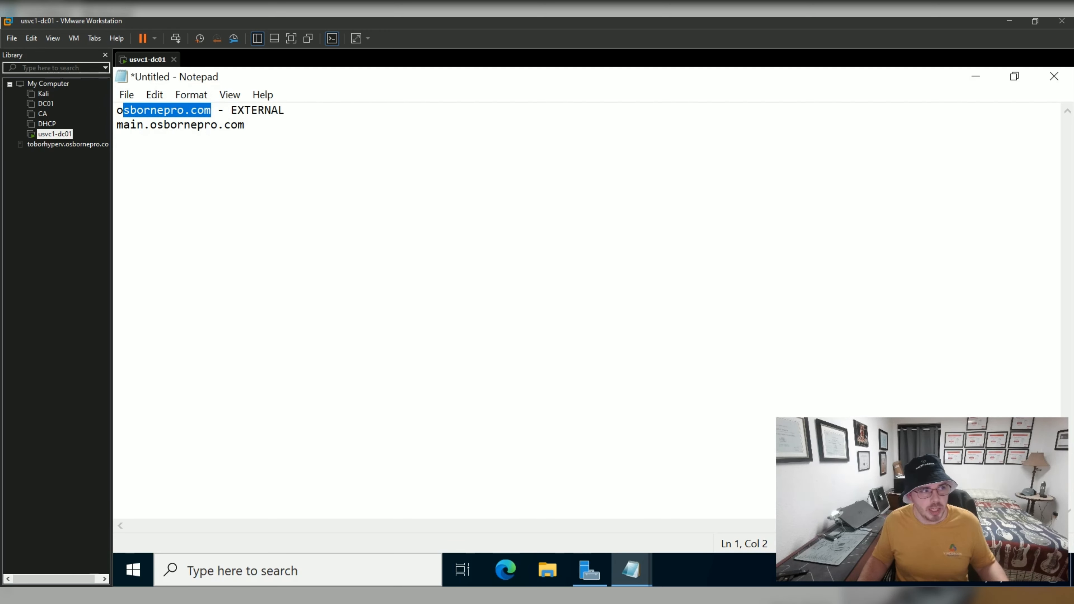
left_click(127, 139)
double_click(156, 111)
left_click_drag(184, 110, 117, 110)
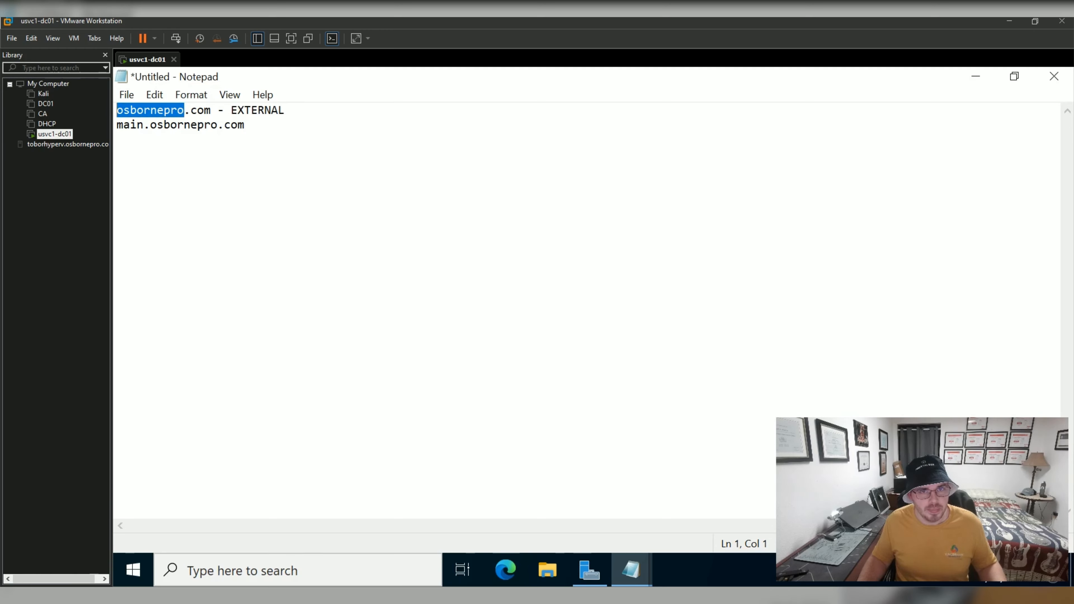
Start an osbornepro\username example on a blank line, then erase part of it.
left_click(118, 139)
type("o")
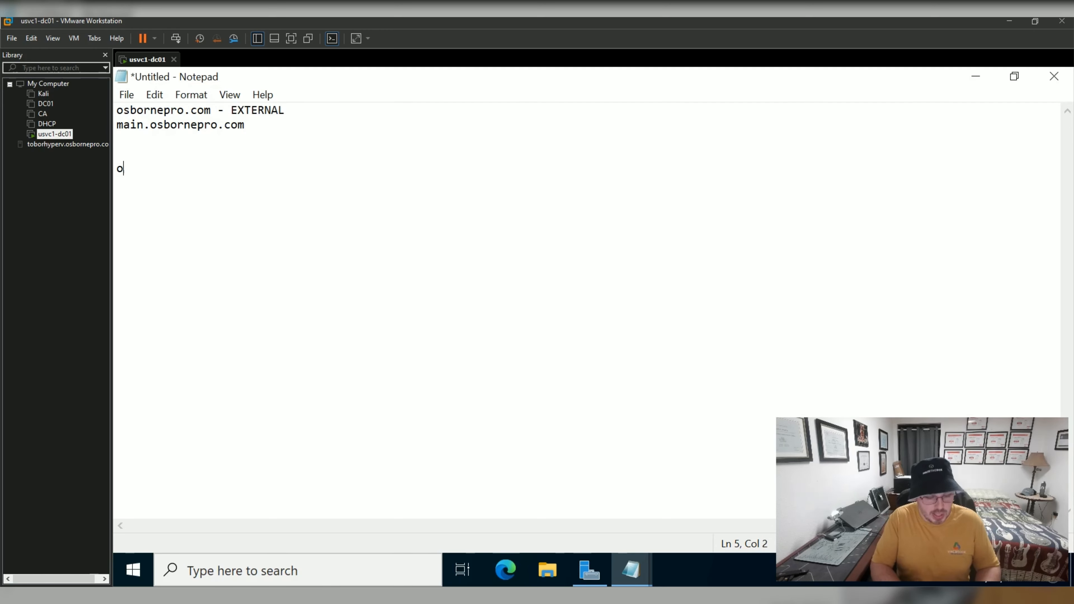
type("sbornepro\\usernaem")
key("BackSpace")
key("BackSpace")
key("BackSpace")
key("BackSpace")
key("BackSpace")
key("BackSpace")
key("BackSpace")
key("BackSpace")
key("BackSpace")
key("BackSpace")
key("BackSpace")
key("BackSpace")
key("BackSpace")
key("BackSpace")
key("BackSpace")
key("BackSpace")
key("BackSpace")
key("BackSpace")
key("BackSpace")
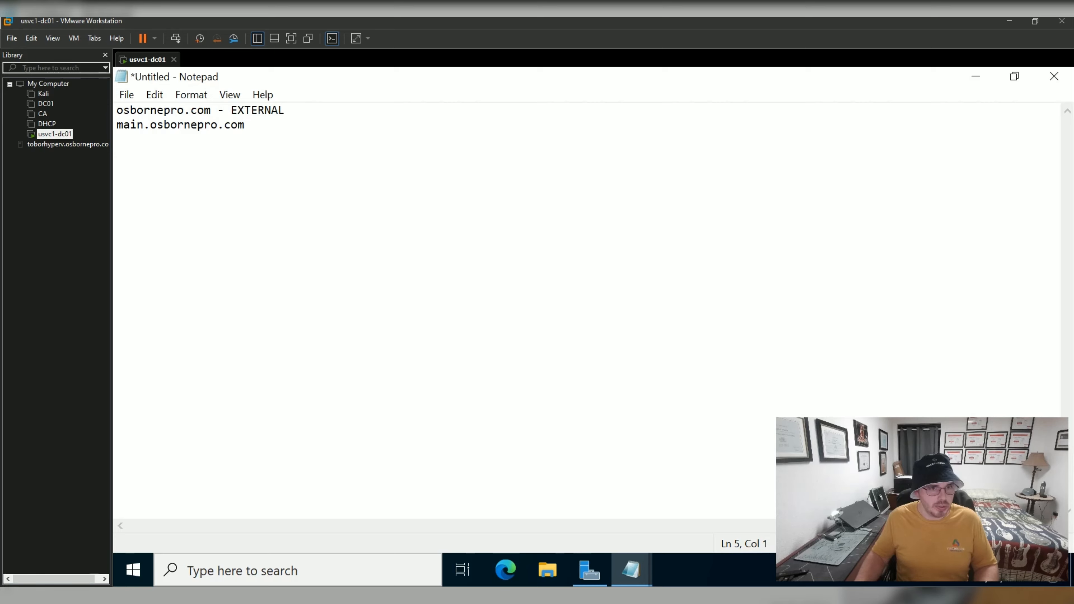
Close the domain scratch note with Don't Save and focus the AD sizing notes.
left_click(1054, 77)
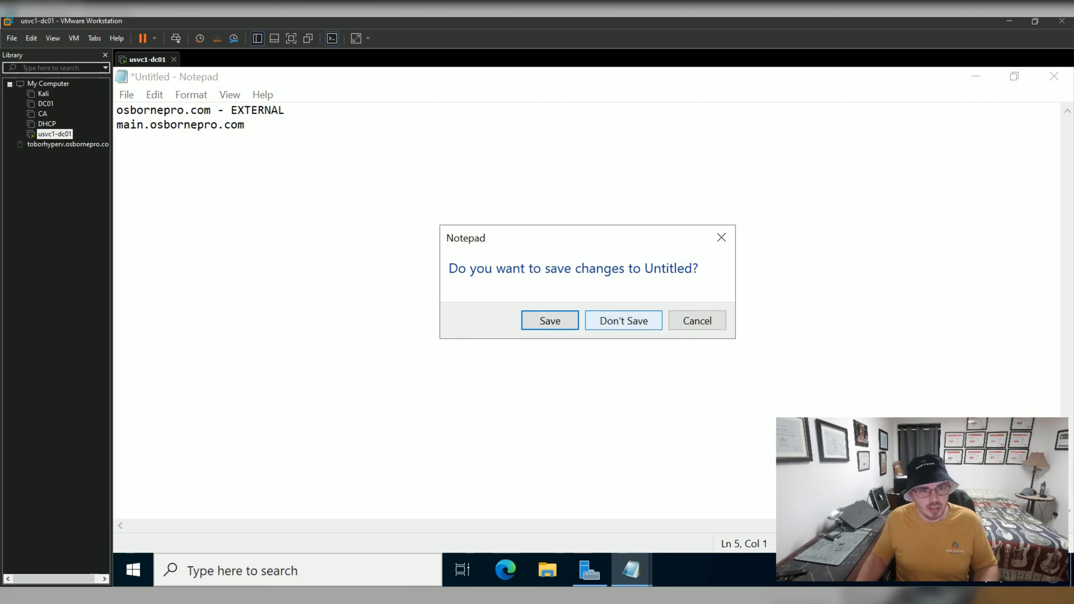
left_click(624, 321)
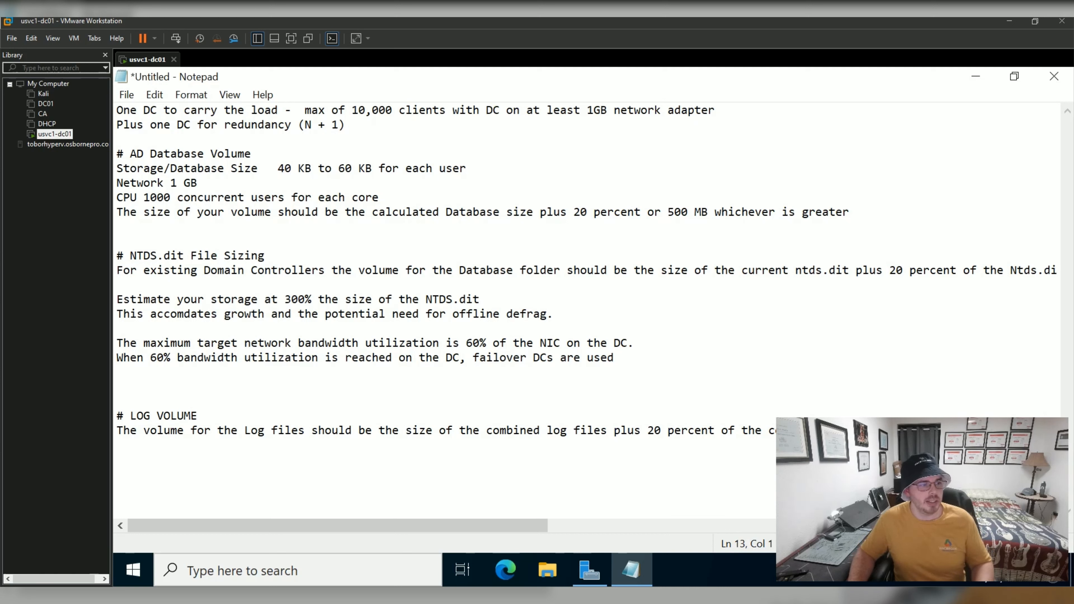
left_click(259, 169)
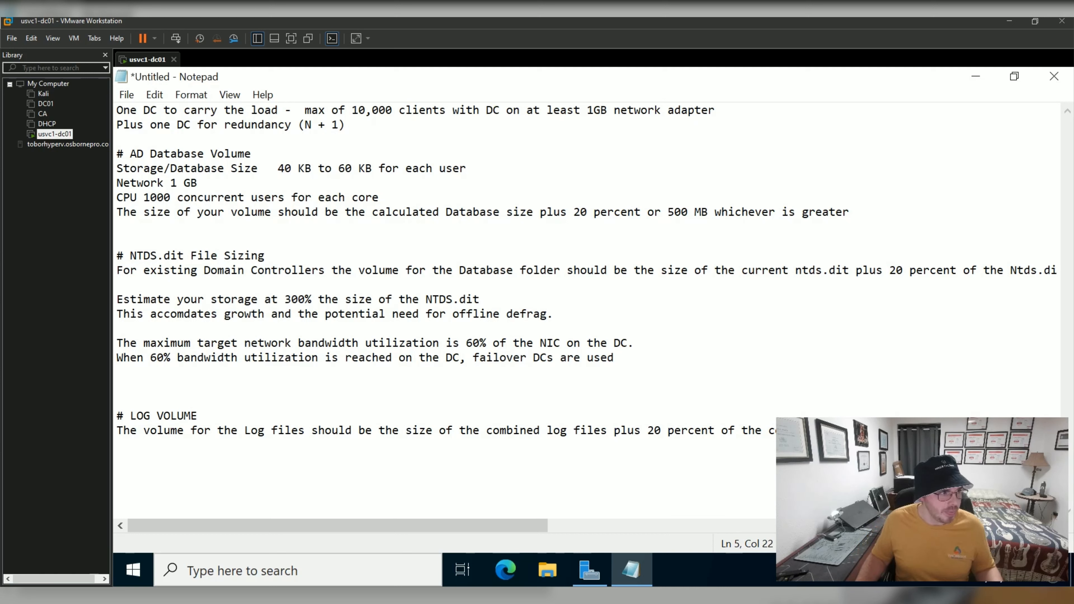
Highlight the one-DC load line, the N + 1 redundancy line, and the 40–60 KB per-user size.
left_click_drag(116, 110, 259, 110)
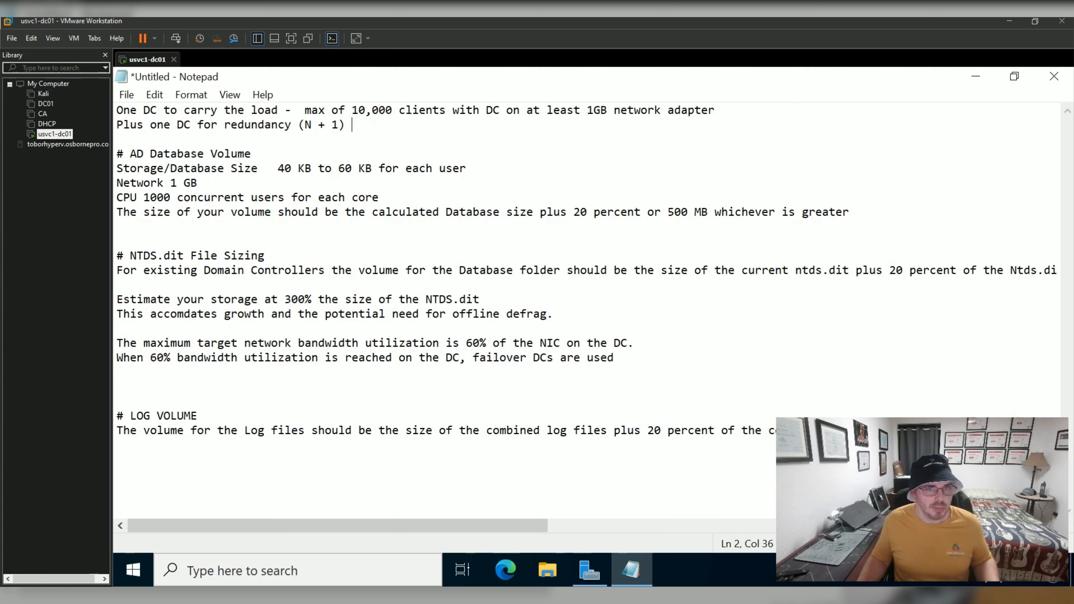
key("shift+Left")
key("shift+Left")
key("shift+Left")
key("shift+Left")
key("shift+Left")
key("shift+Left")
key("Left")
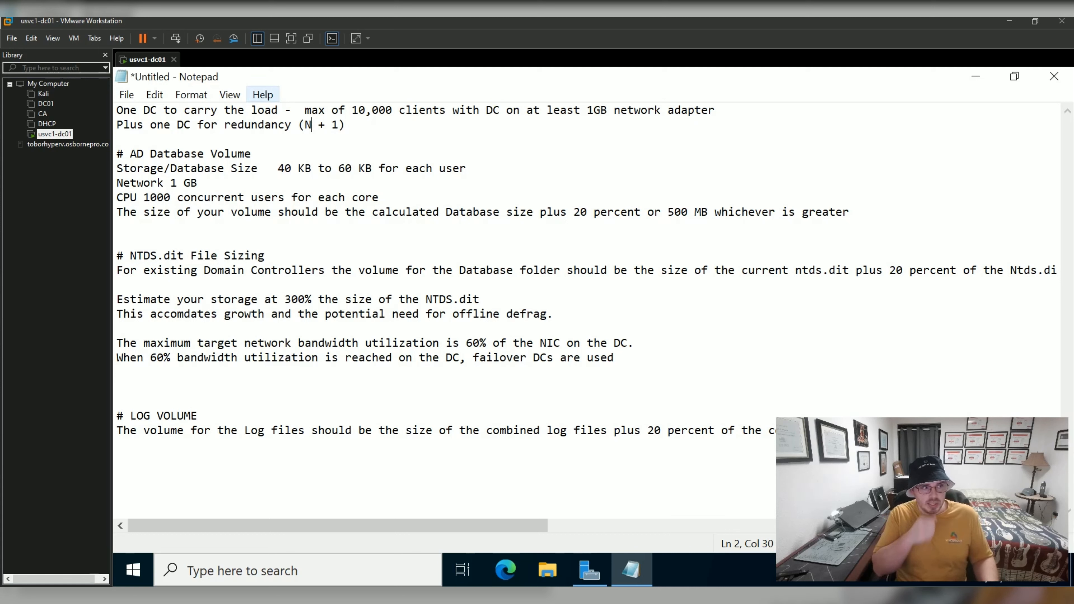
left_click(352, 125)
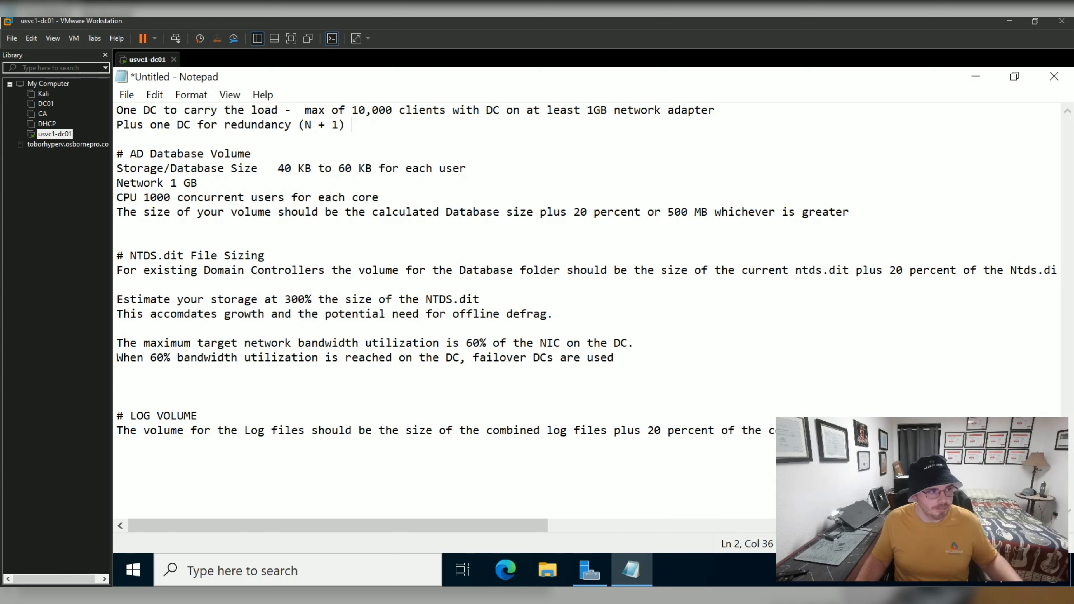
key("shift+Left")
key("shift+Left")
key("shift+Left")
key("shift+Left")
key("shift+Left")
key("shift+Left")
key("shift+Left")
key("shift+Left")
key("shift+Left")
key("shift+Left")
key("shift+Left")
key("shift+Left")
key("shift+Left")
key("shift+Left")
key("shift+Left")
key("shift+Left")
key("shift+Left")
key("shift+Left")
key("shift+Left")
key("shift+Left")
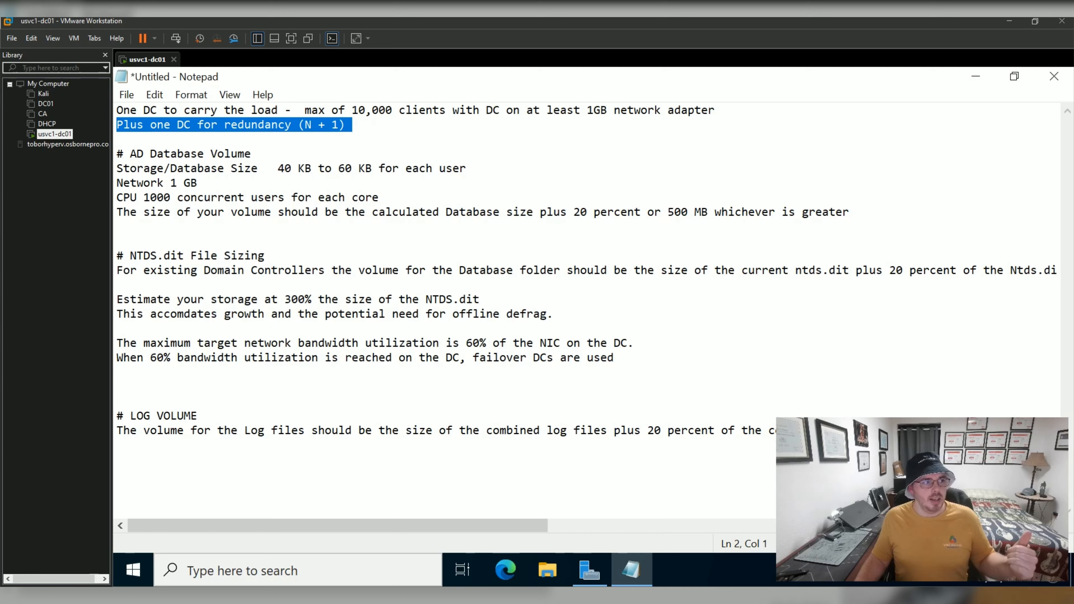
left_click_drag(469, 171, 265, 171)
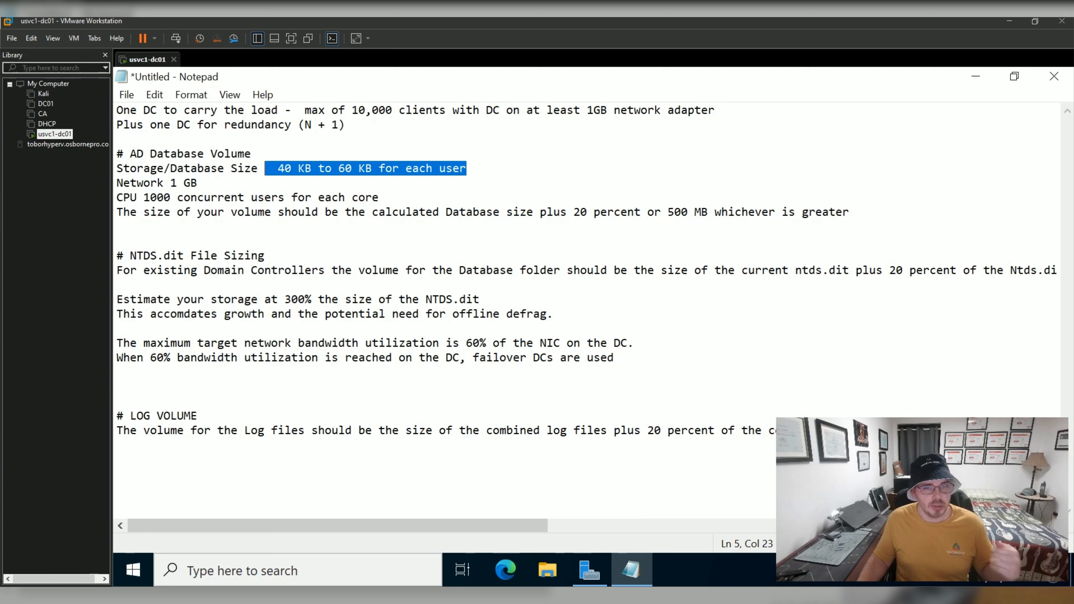
left_click(285, 198)
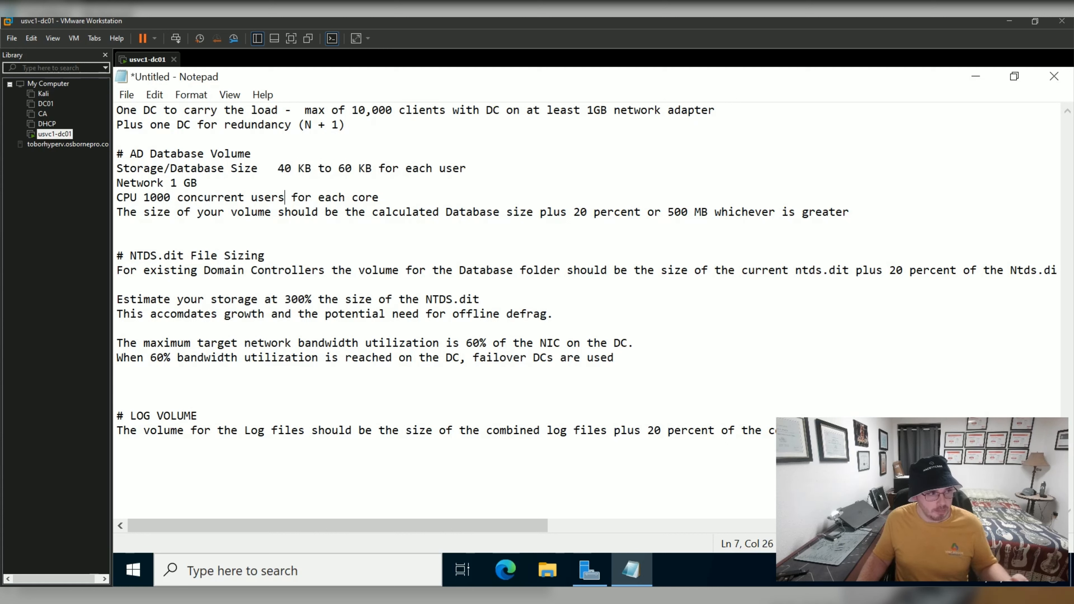
left_click_drag(201, 183, 124, 169)
left_click(198, 182)
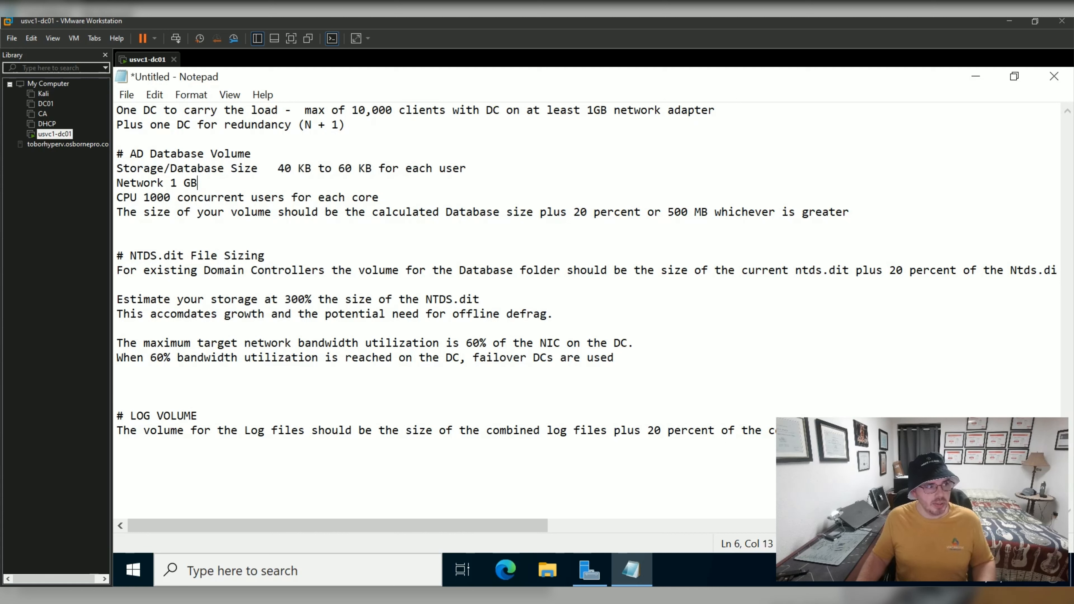
left_click_drag(211, 198, 136, 197)
left_click(191, 182)
left_click_drag(198, 182, 116, 183)
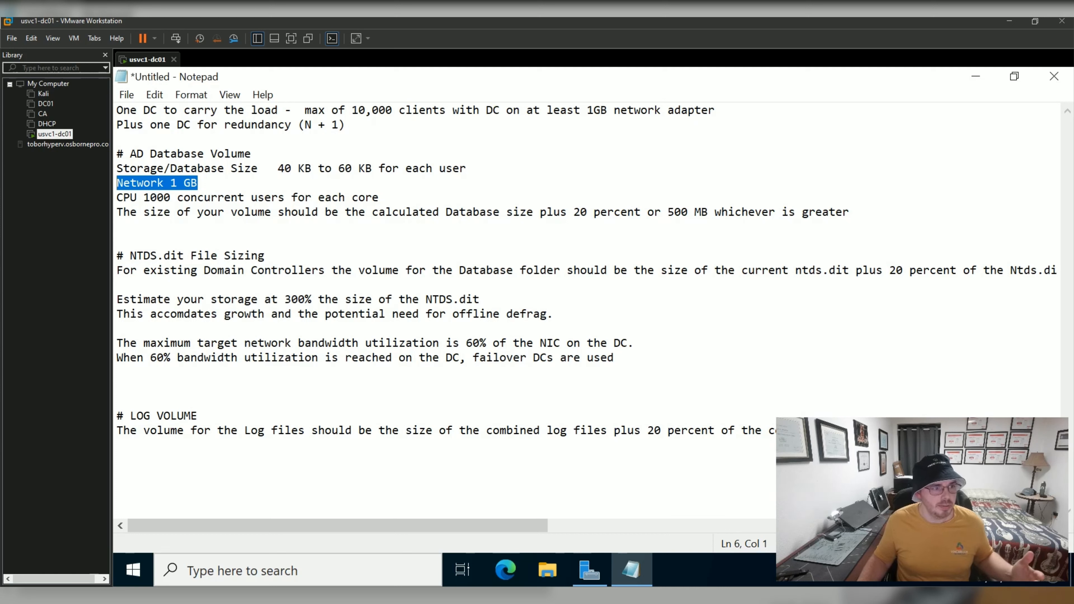
left_click(380, 197)
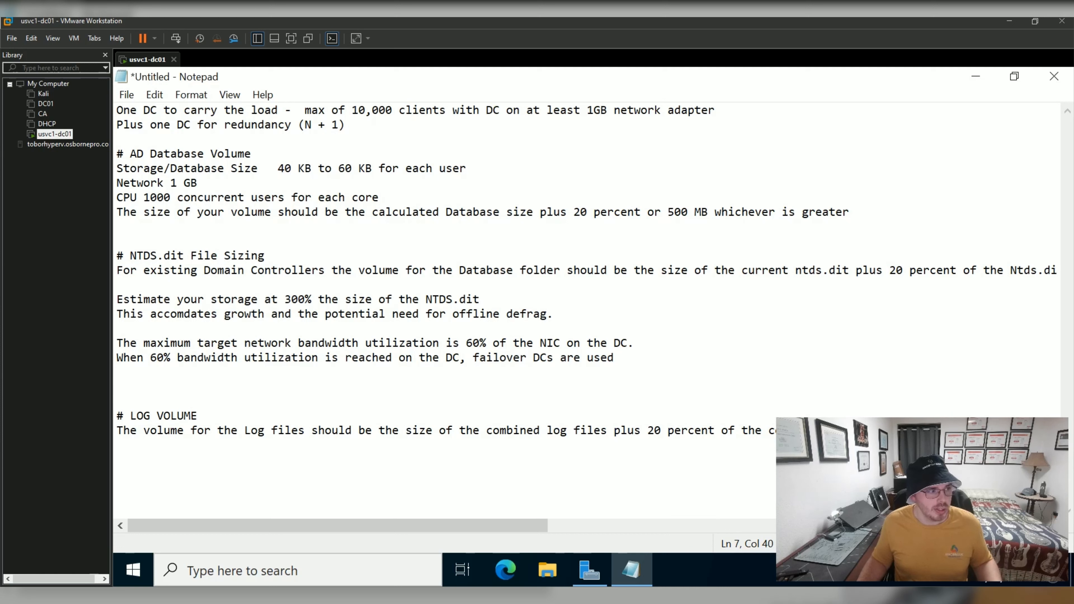
left_click(131, 198)
key("ctrl+shift+Right")
key("ctrl+shift+Right")
key("ctrl+shift+Right")
key("Right")
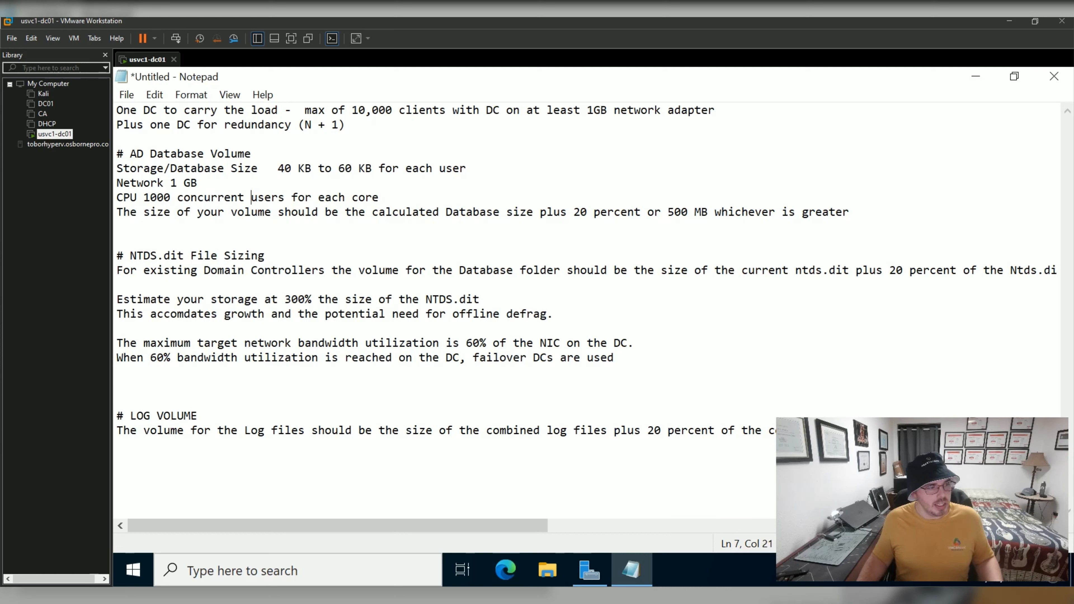
key("ctrl+Left")
key("ctrl+Left")
key("shift+Right")
key("shift+Right")
key("shift+Right")
key("shift+Right")
key("shift+Right")
key("shift+Right")
key("shift+Right")
key("shift+Right")
key("shift+Right")
key("shift+Right")
key("shift+Right")
key("shift+Right")
key("shift+Right")
key("shift+Right")
key("shift+Right")
key("shift+Right")
key("shift+Right")
key("shift+Right")
key("shift+Right")
key("shift+Right")
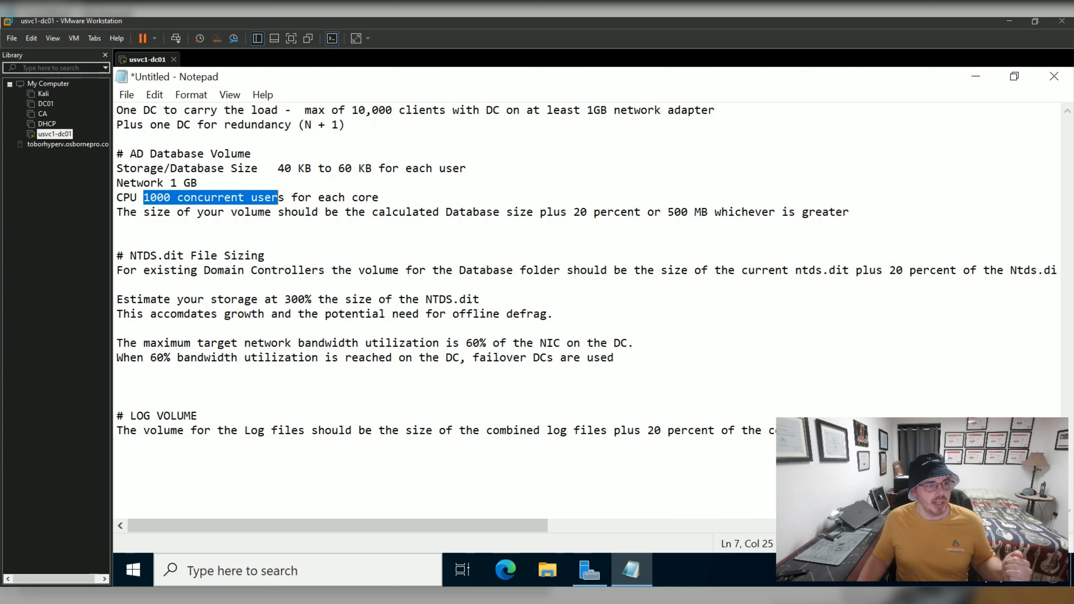
left_click_drag(514, 213, 715, 214)
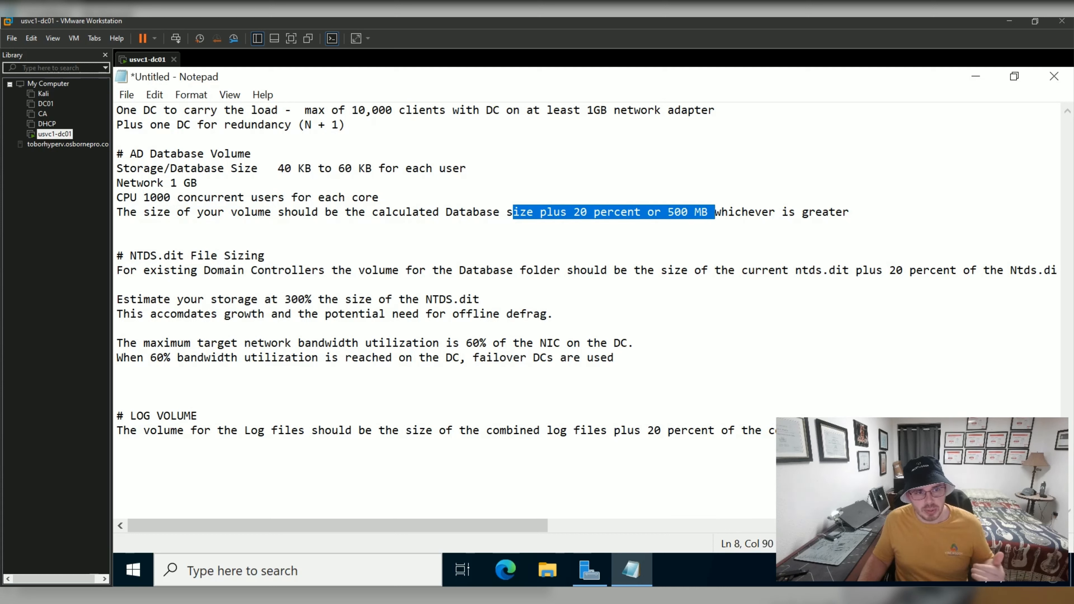
left_click_drag(373, 169, 278, 168)
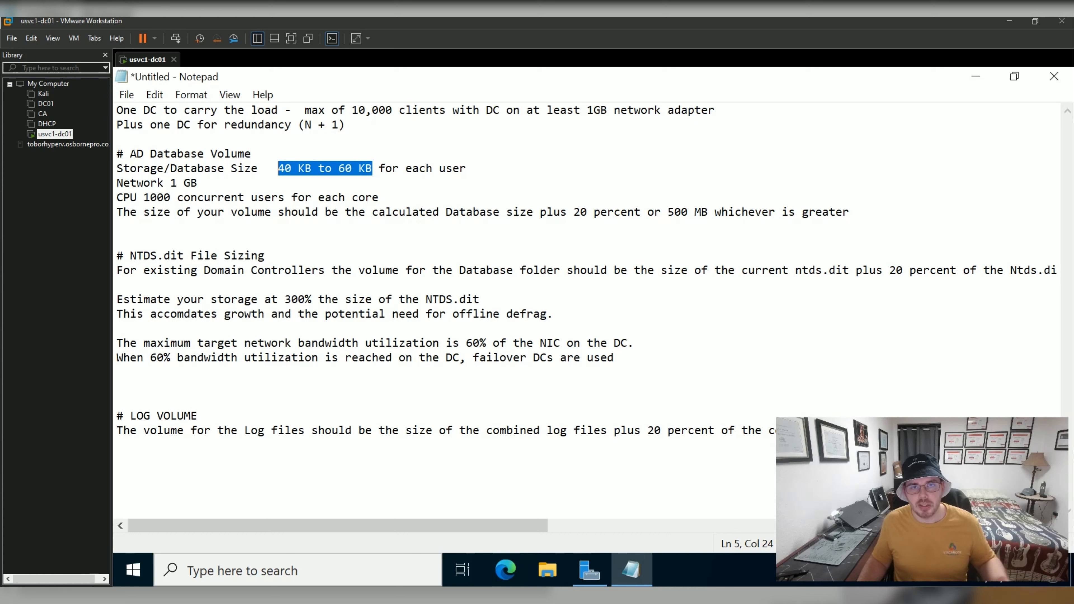
left_click(118, 227)
left_click_drag(123, 255, 266, 255)
left_click(117, 241)
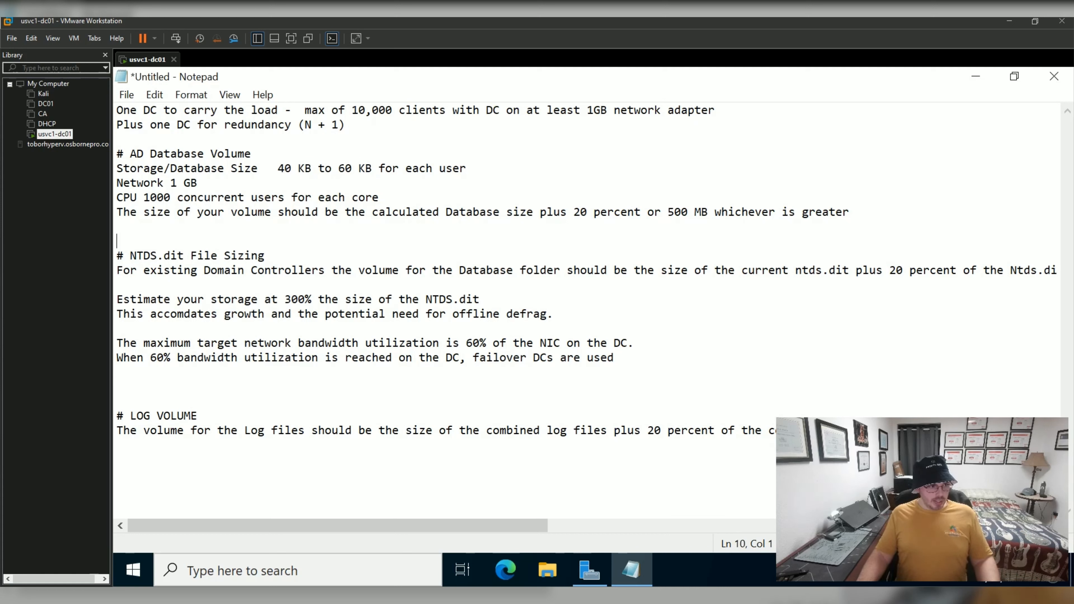
left_click_drag(183, 270, 364, 270)
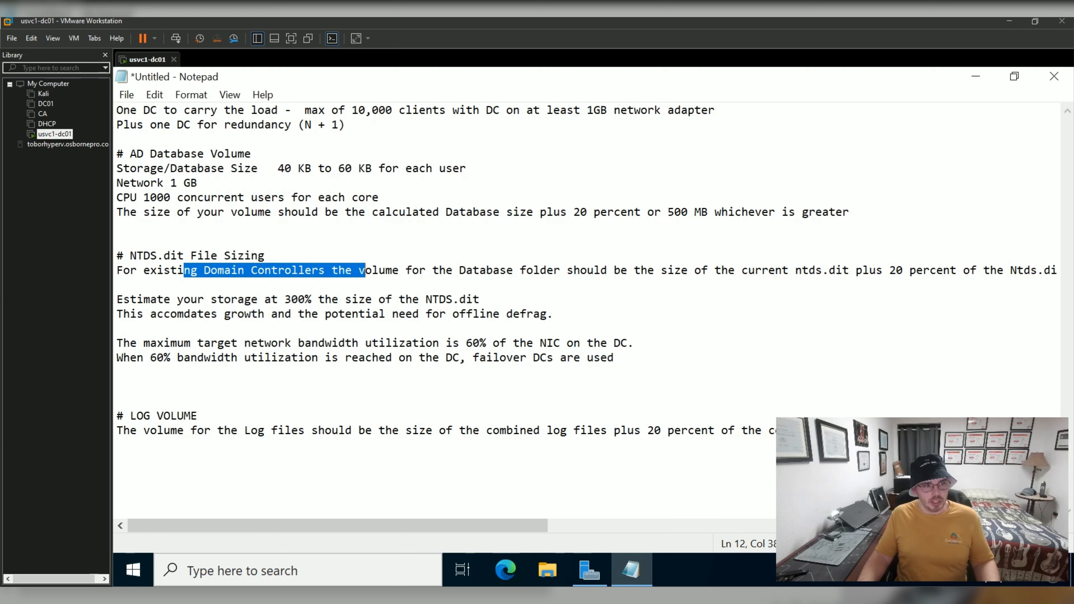
left_click(406, 270)
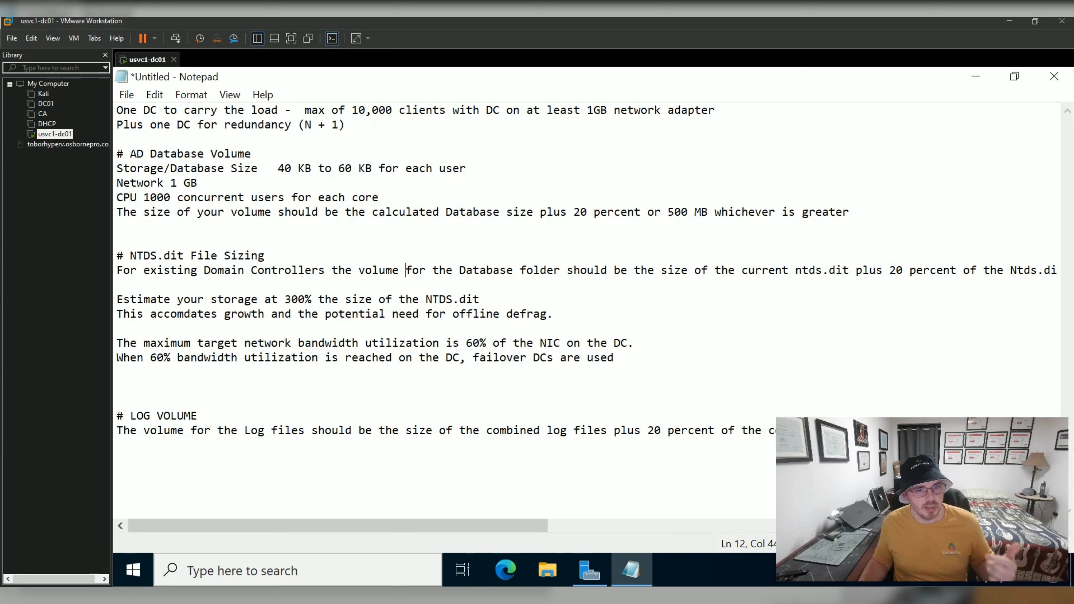
left_click_drag(964, 271, 1057, 271)
left_click(972, 285)
left_click_drag(923, 270, 115, 257)
left_click(127, 227)
left_click_drag(843, 212, 257, 213)
left_click(254, 227)
left_click_drag(150, 299, 352, 299)
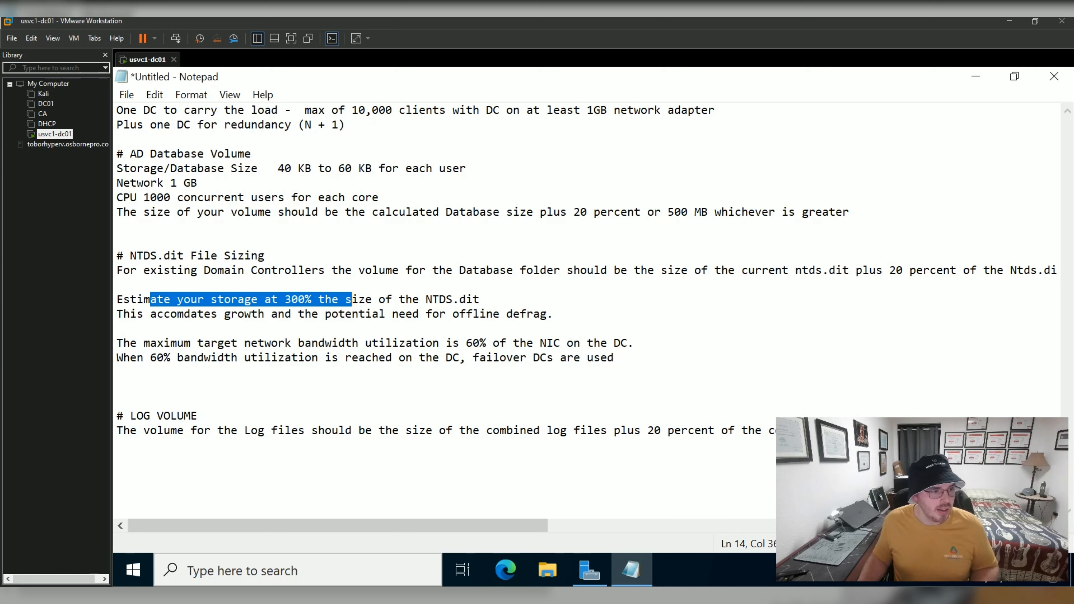
left_click_drag(169, 343, 359, 343)
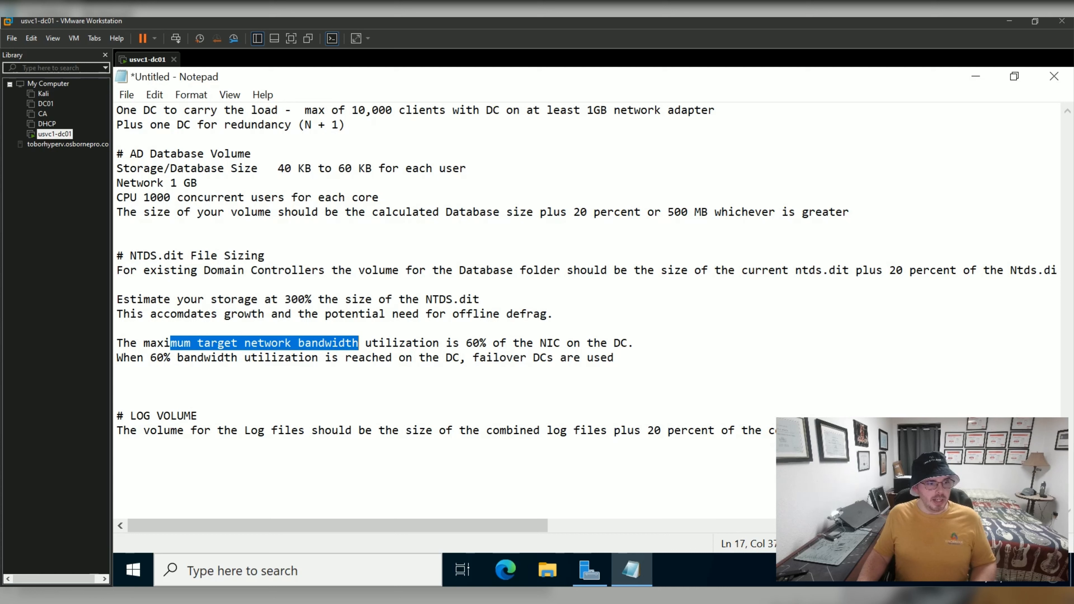
left_click(360, 343)
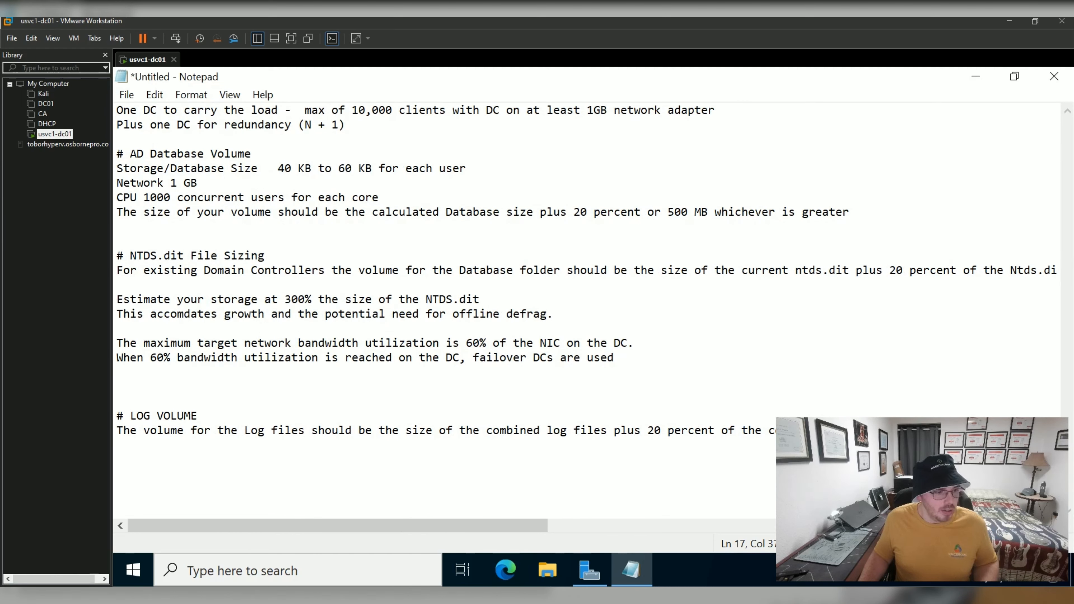
Break the LOG VOLUME paragraph at '20 percent', 'As a rule', 'The recommended' and after '16Gb.'.
left_click(648, 431)
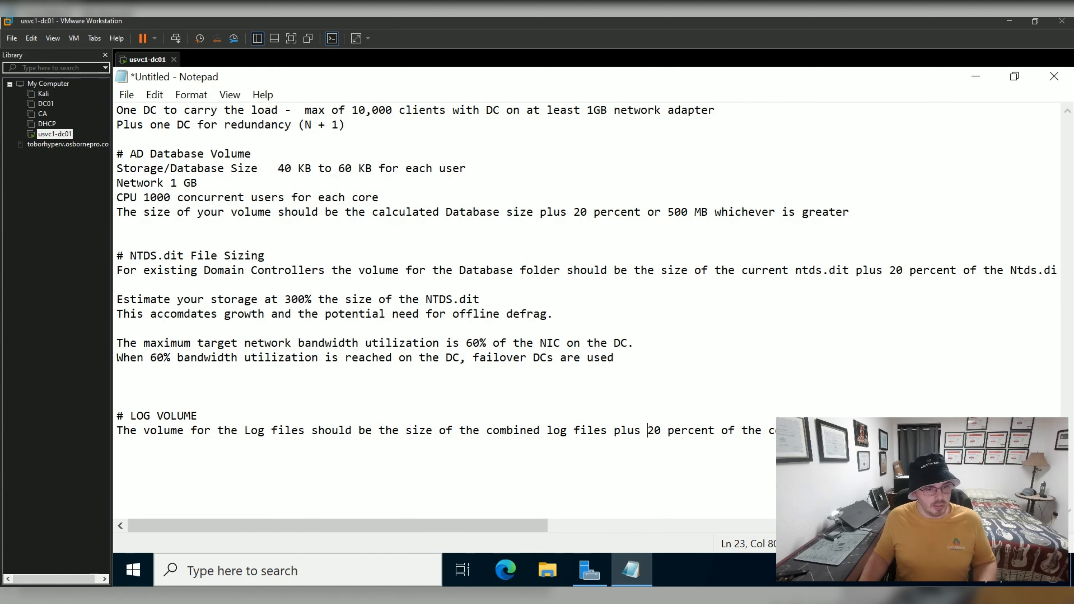
key("Return")
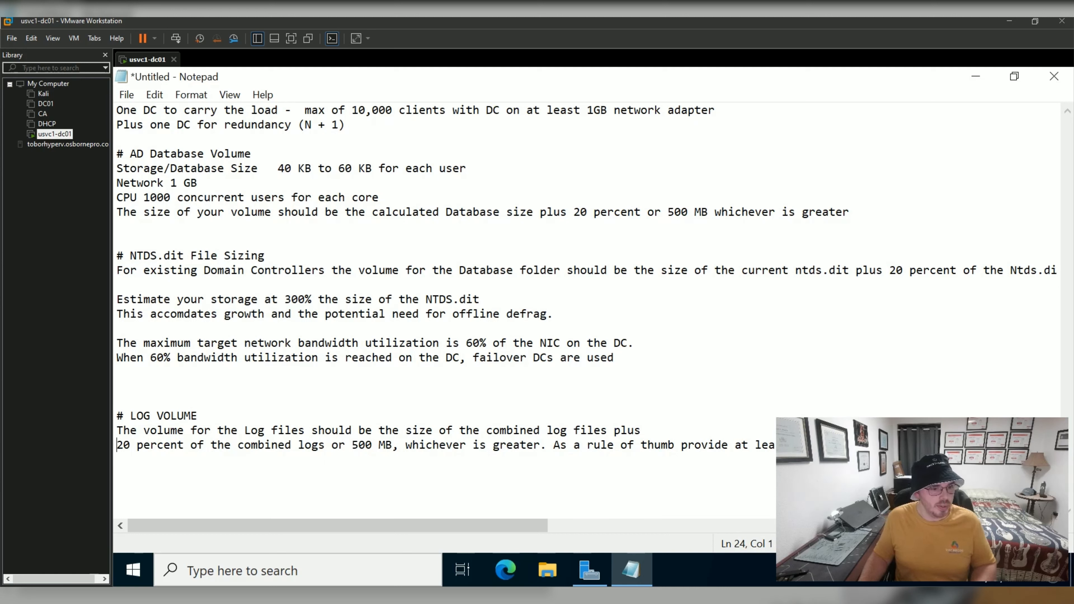
left_click(554, 445)
key("Return")
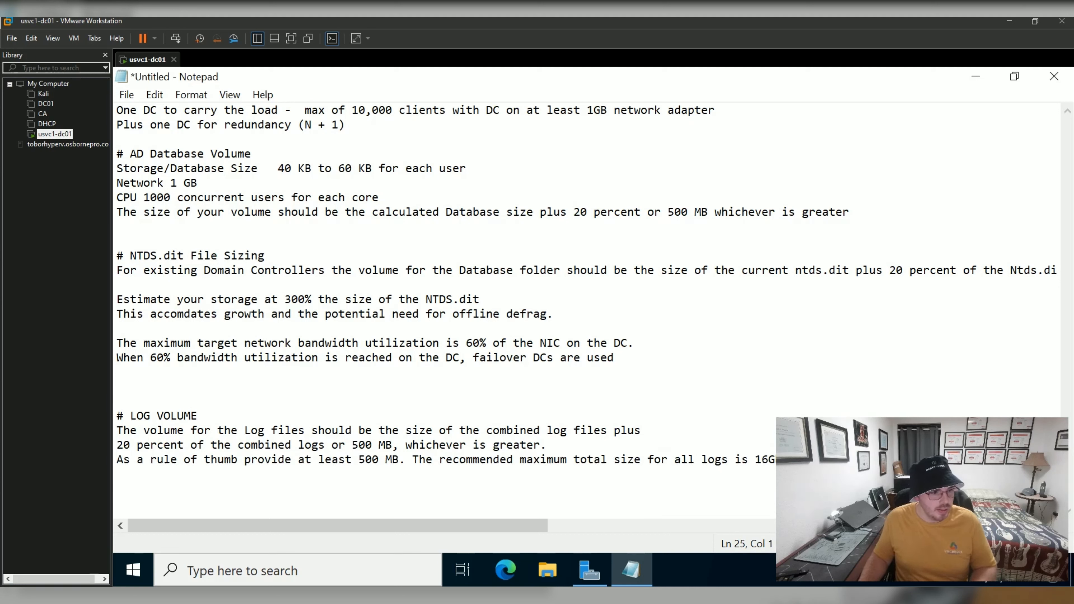
left_click(413, 460)
key("Return")
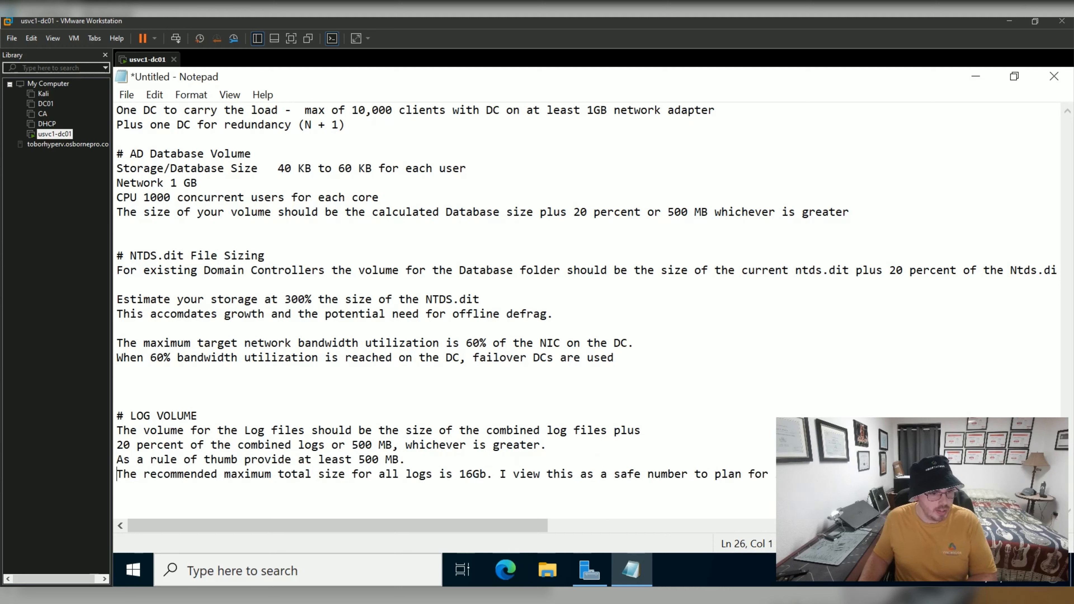
left_click(492, 474)
key("Return")
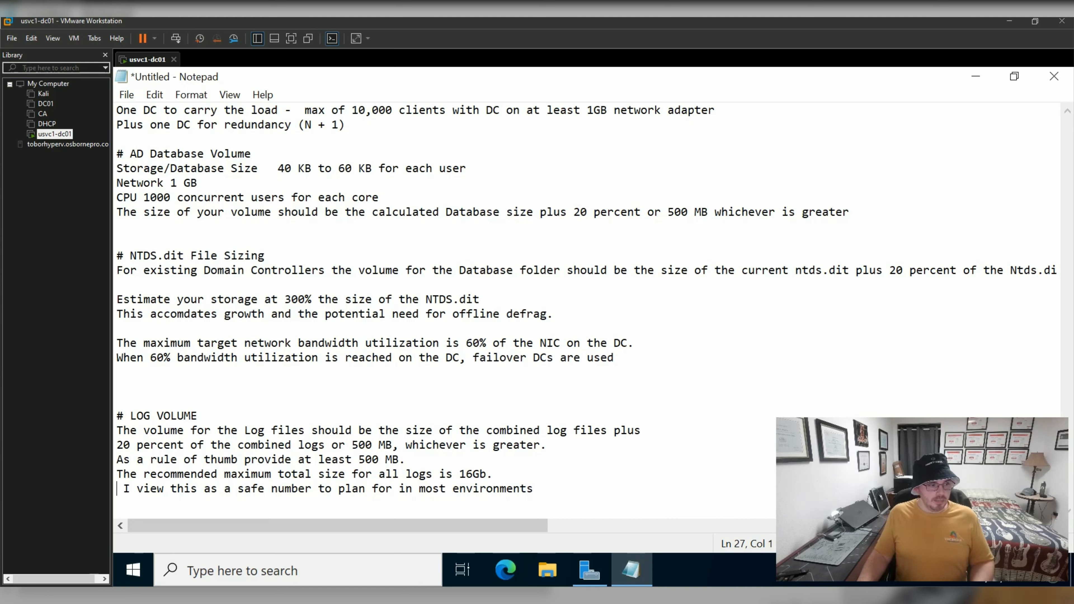
Highlight 'MB.' on the 500 MB line and the '16Gb.' log size figure.
key("Up")
key("Up")
key("End")
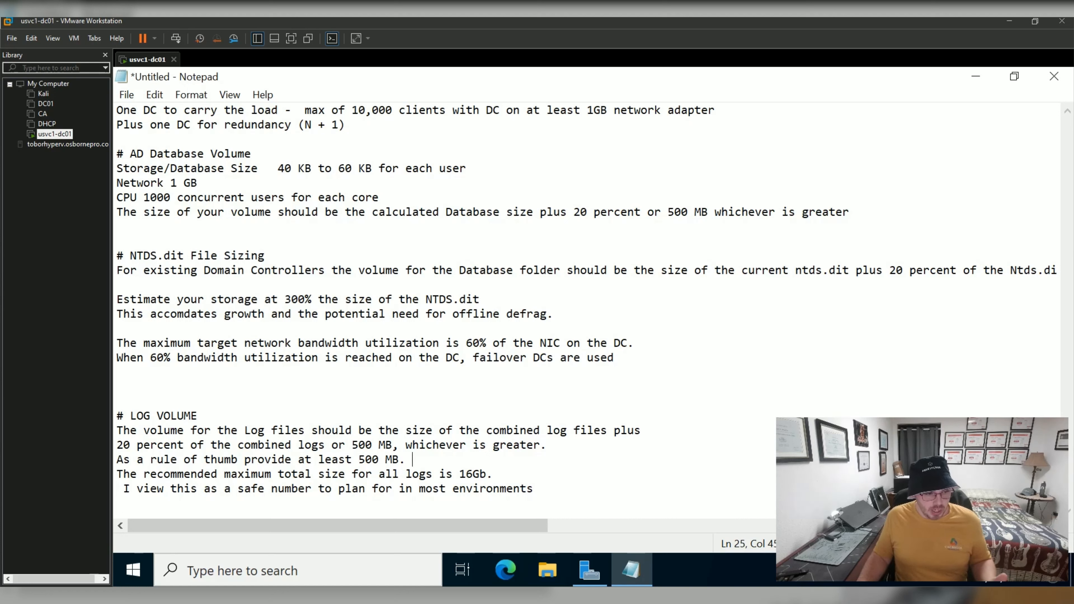
key("shift+Left")
key("ctrl+shift+Left")
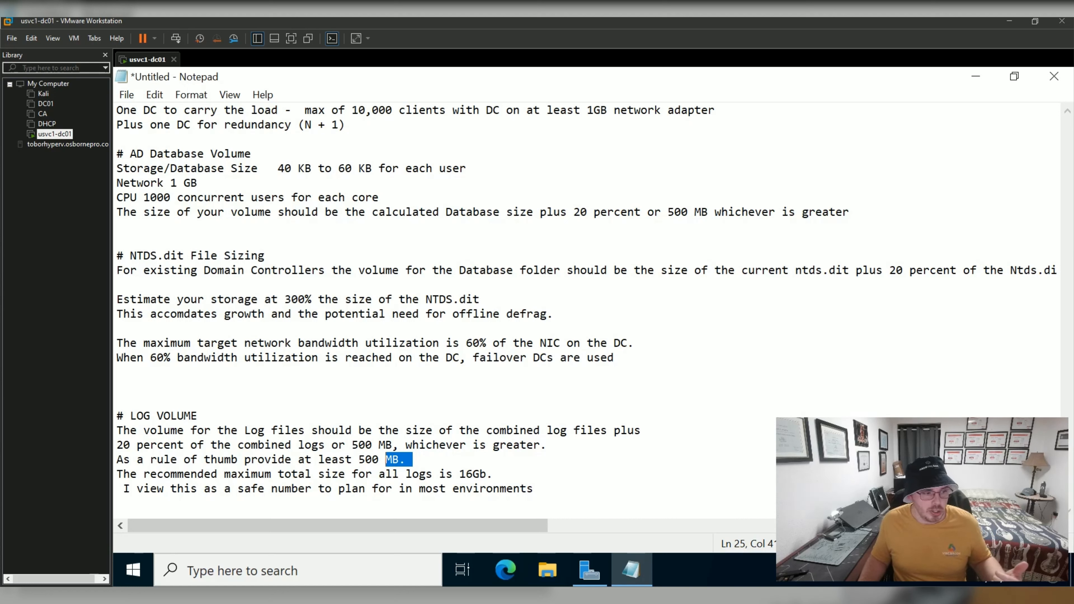
left_click(238, 489)
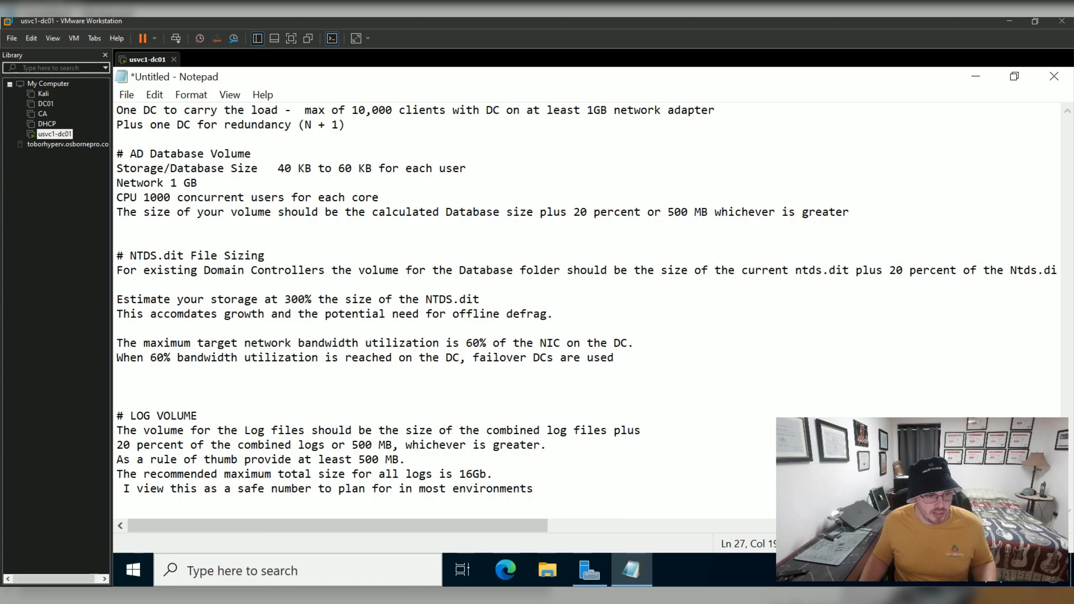
left_click_drag(493, 474, 413, 474)
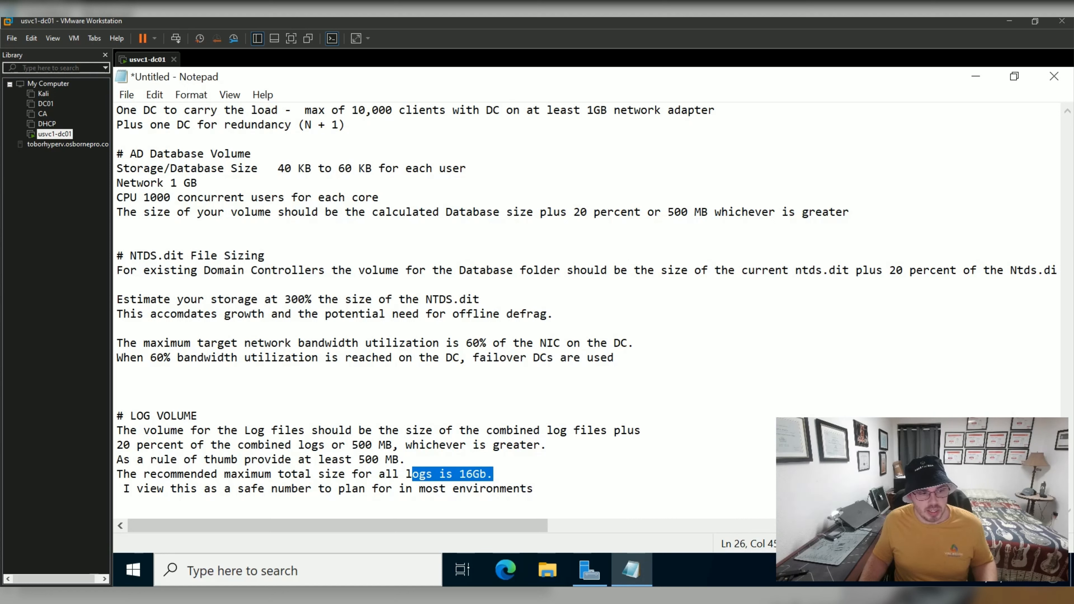
left_click_drag(495, 474, 446, 475)
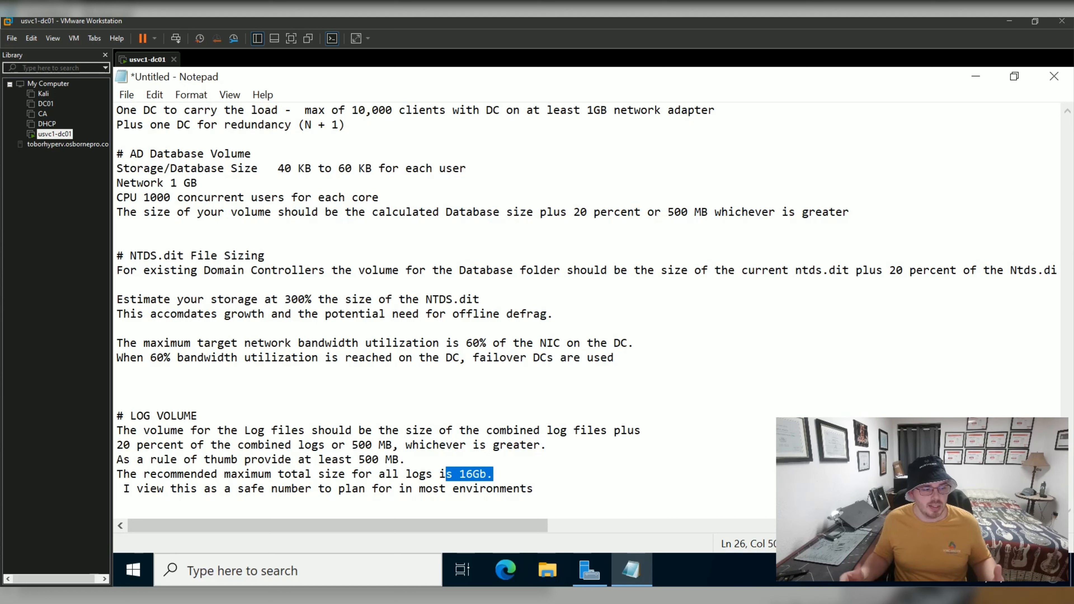
left_click(494, 474)
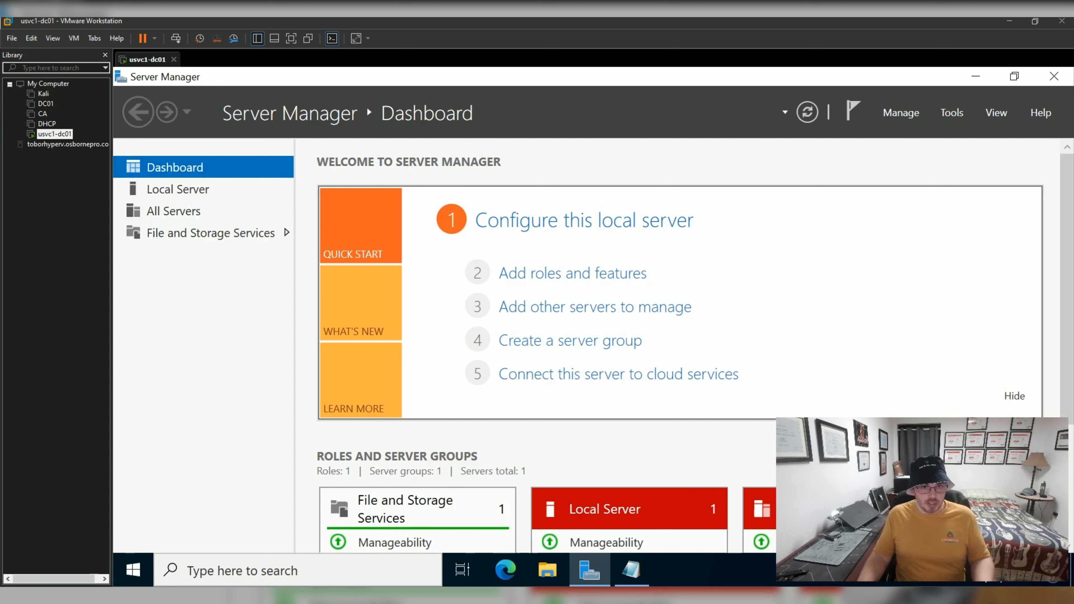
Glance at the Tools menu, then launch Add roles and features from the Dashboard.
left_click(952, 112)
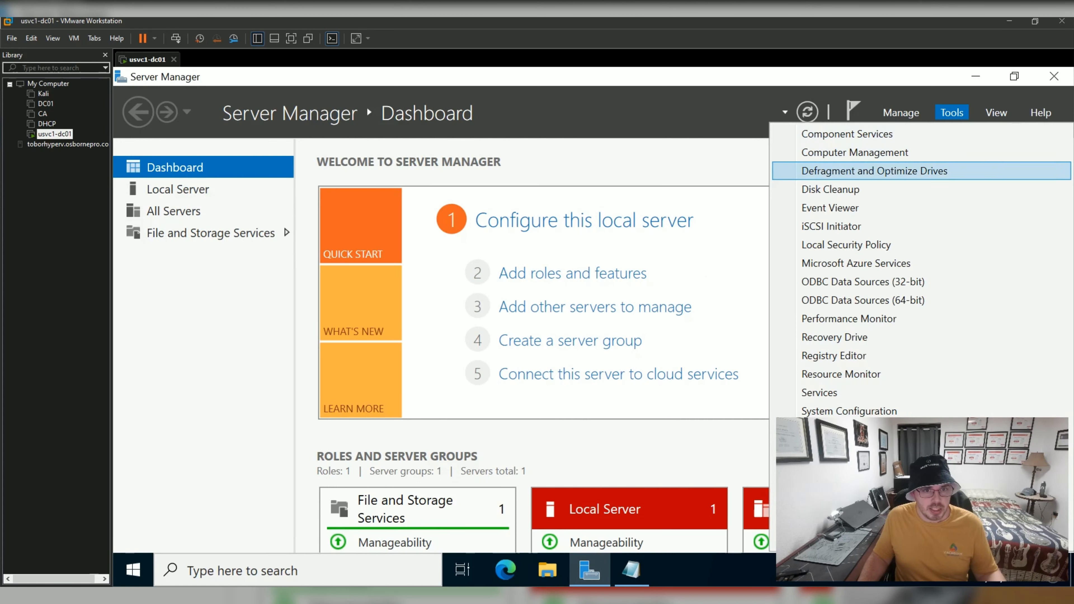
left_click(573, 273)
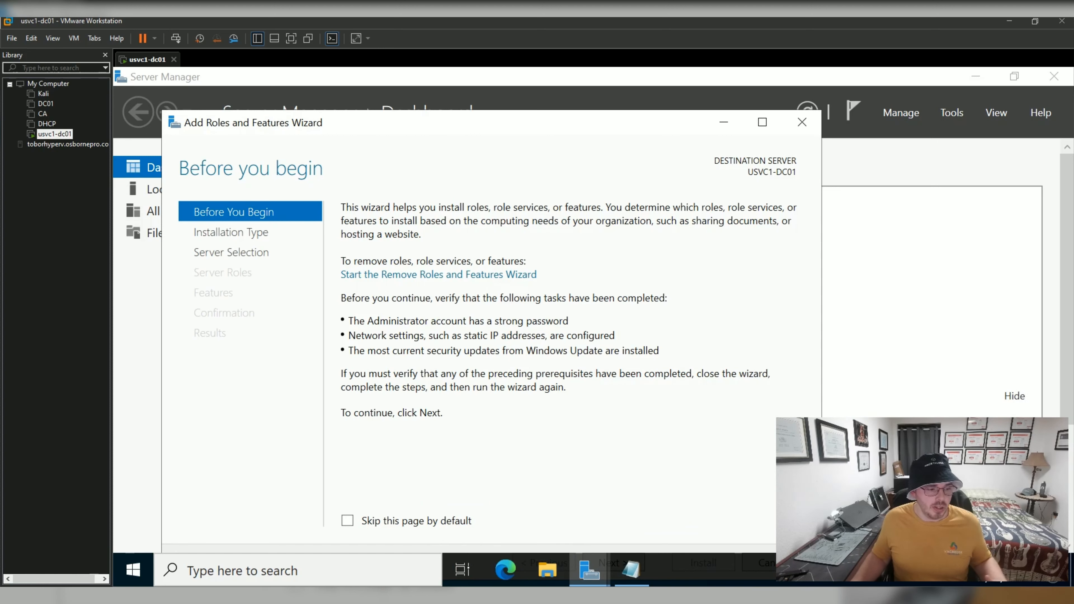
left_click_drag(582, 120, 552, 79)
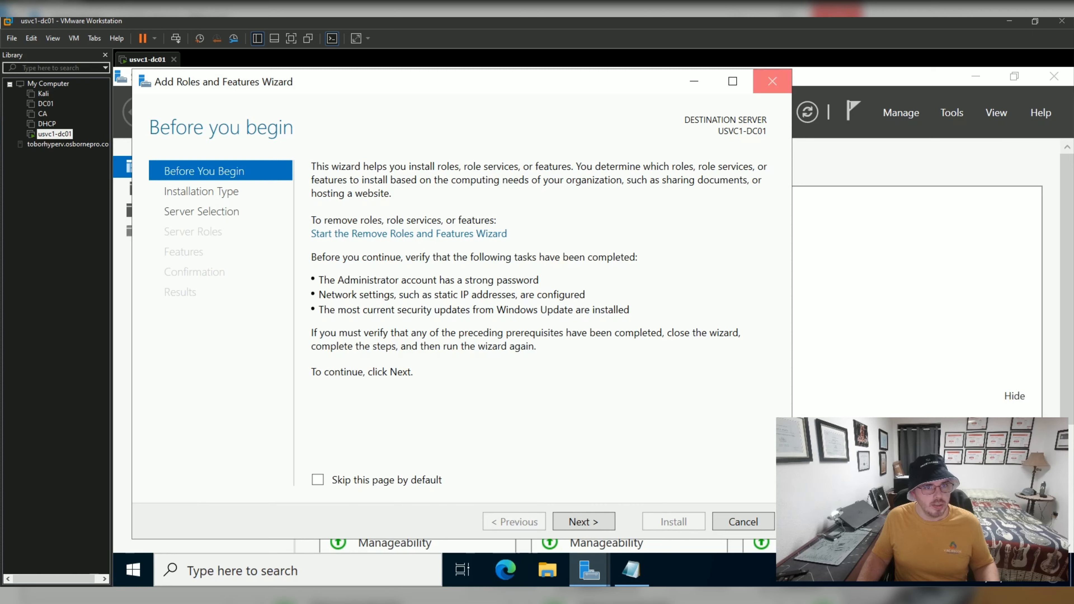
left_click(772, 81)
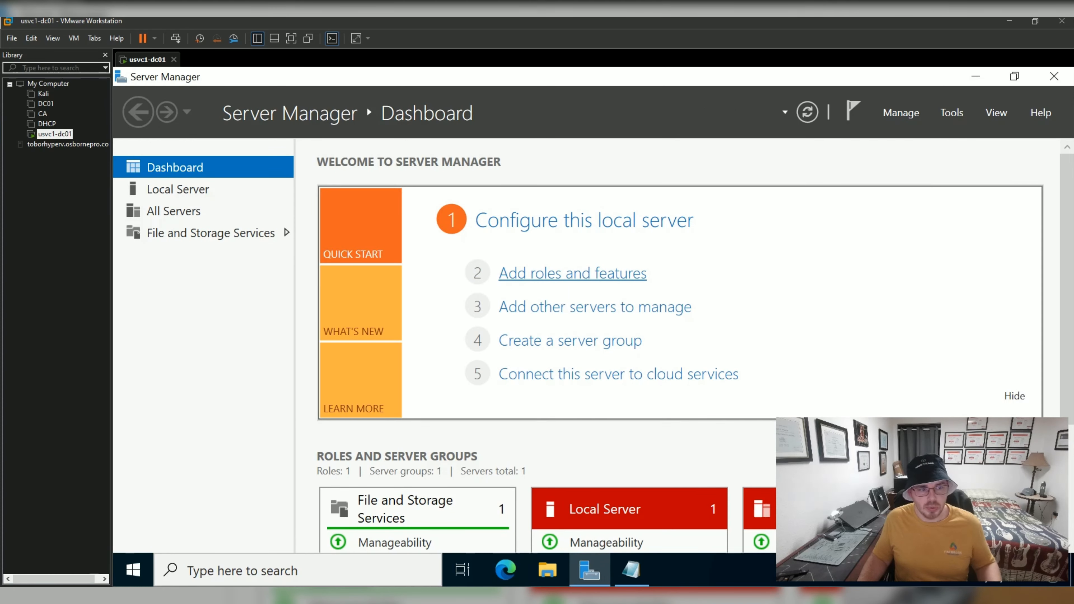
left_click(572, 273)
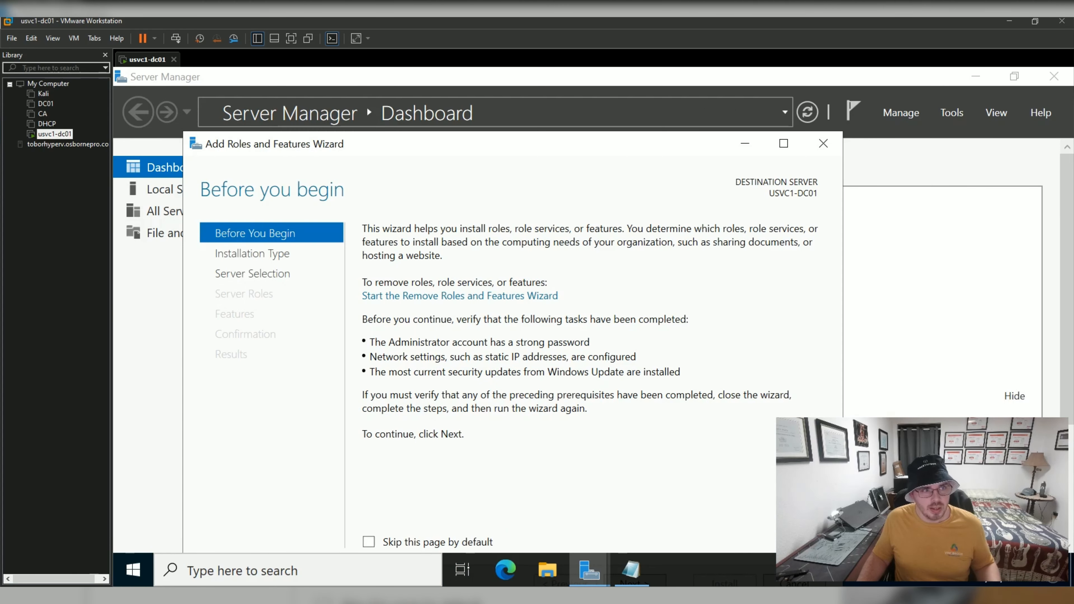
key("super+s")
type("sere")
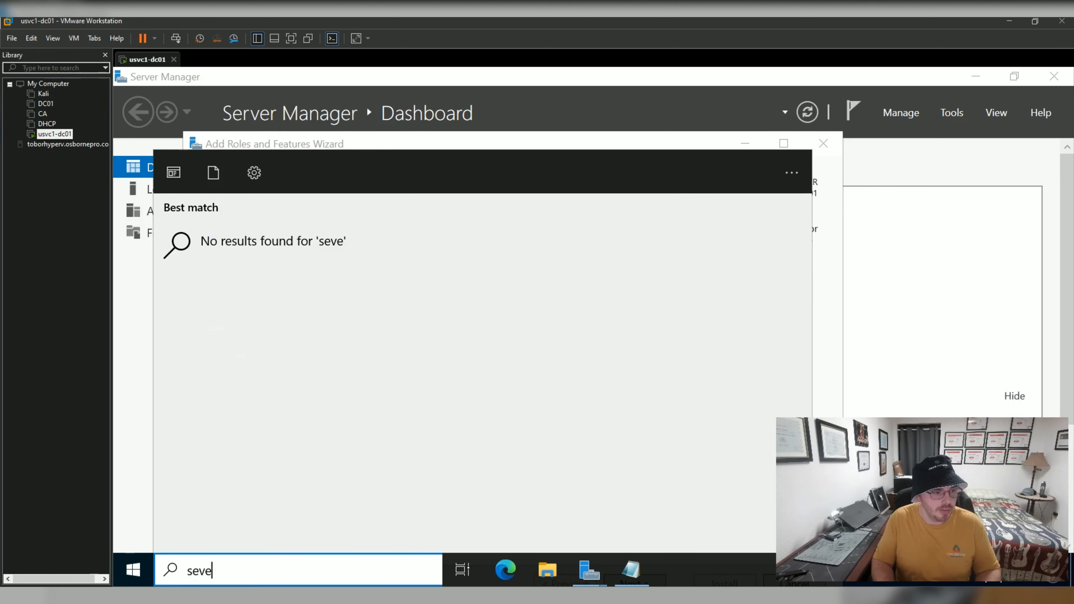
key("BackSpace")
type("ver")
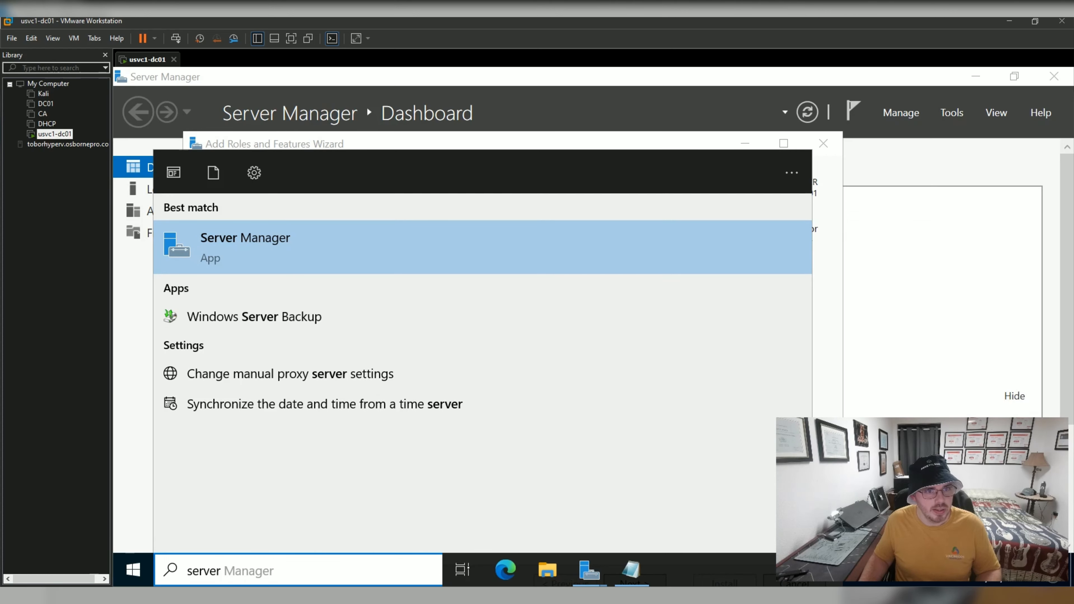
key("Return")
left_click_drag(535, 145, 500, 88)
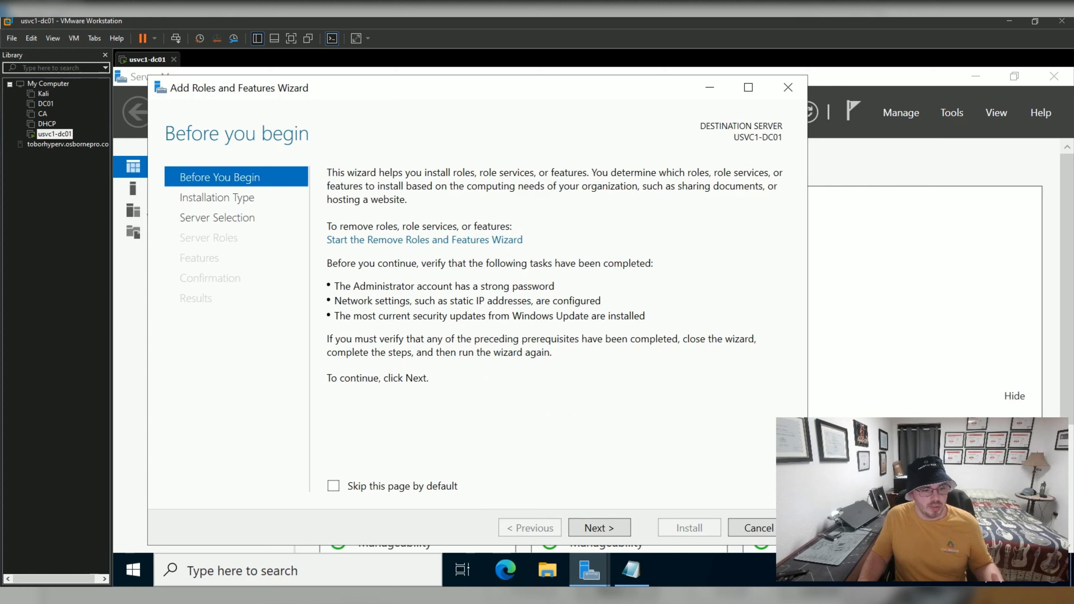
Keep role-based installation on USVC1-DC01 and tick Active Directory Domain Services.
left_click(599, 528)
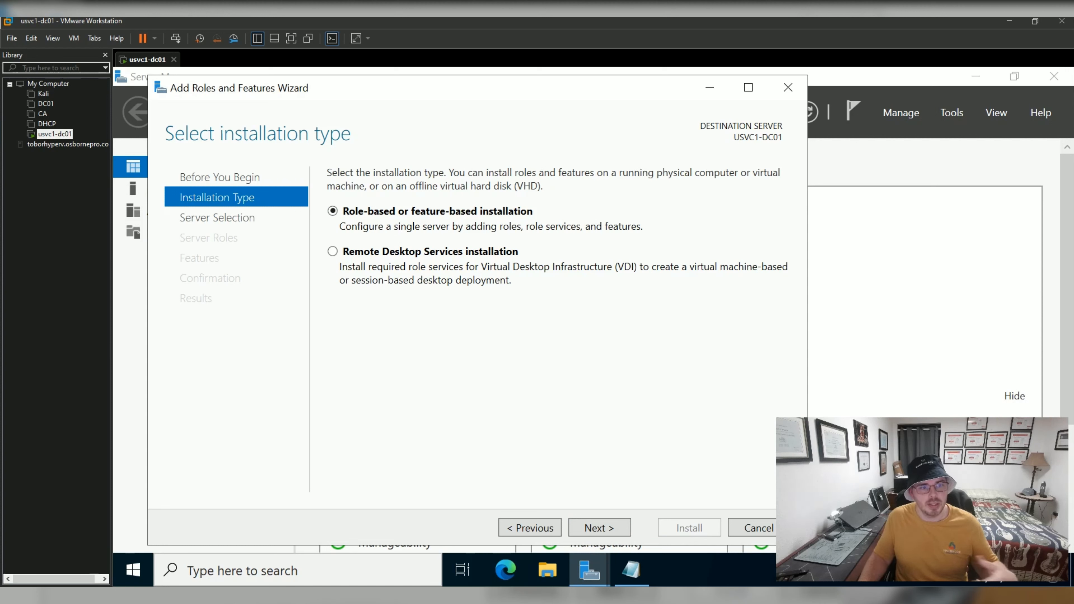
left_click(599, 528)
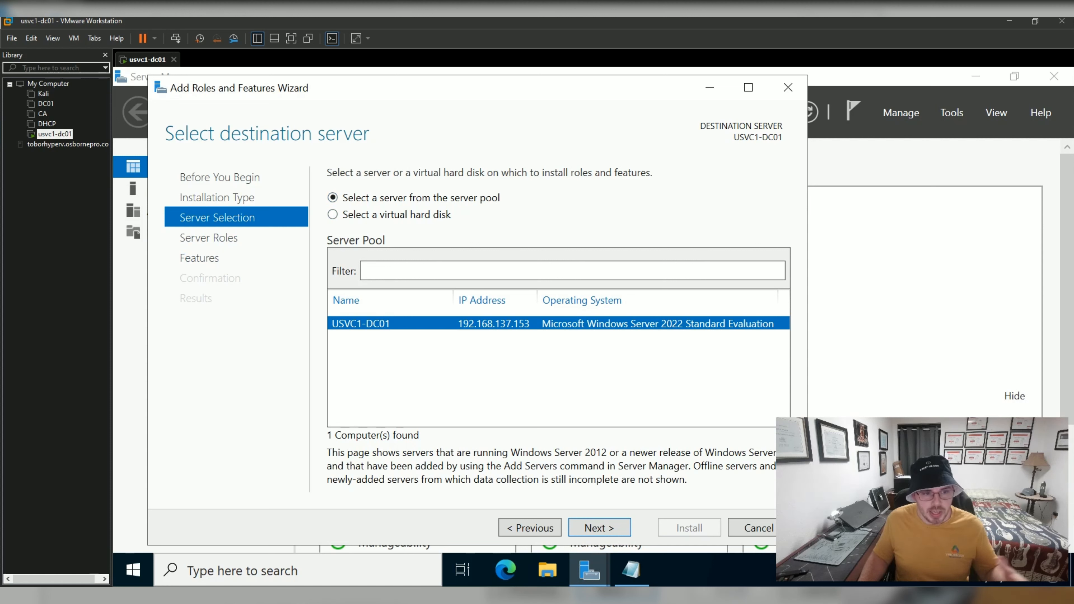
left_click(600, 527)
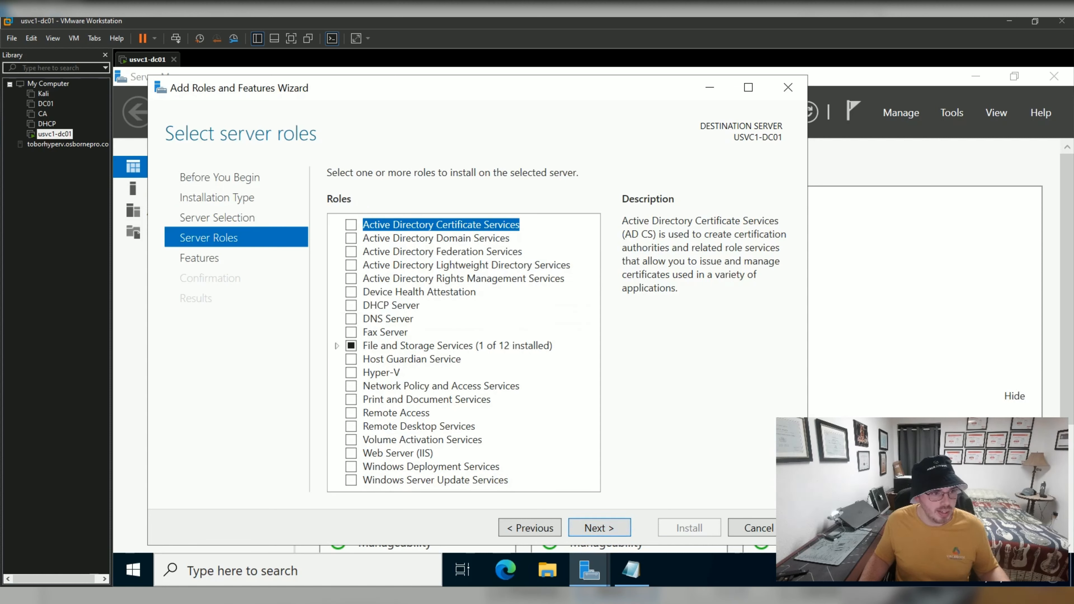
left_click(352, 238)
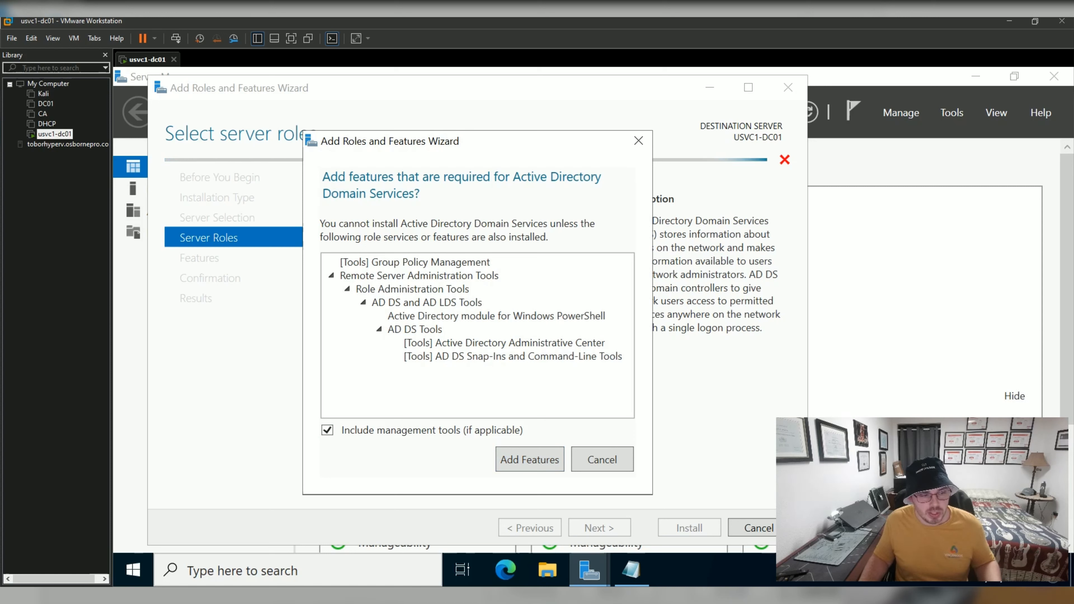
Add AD DS and DNS Server with their required tools, keep default features, and reach Confirmation.
left_click(530, 460)
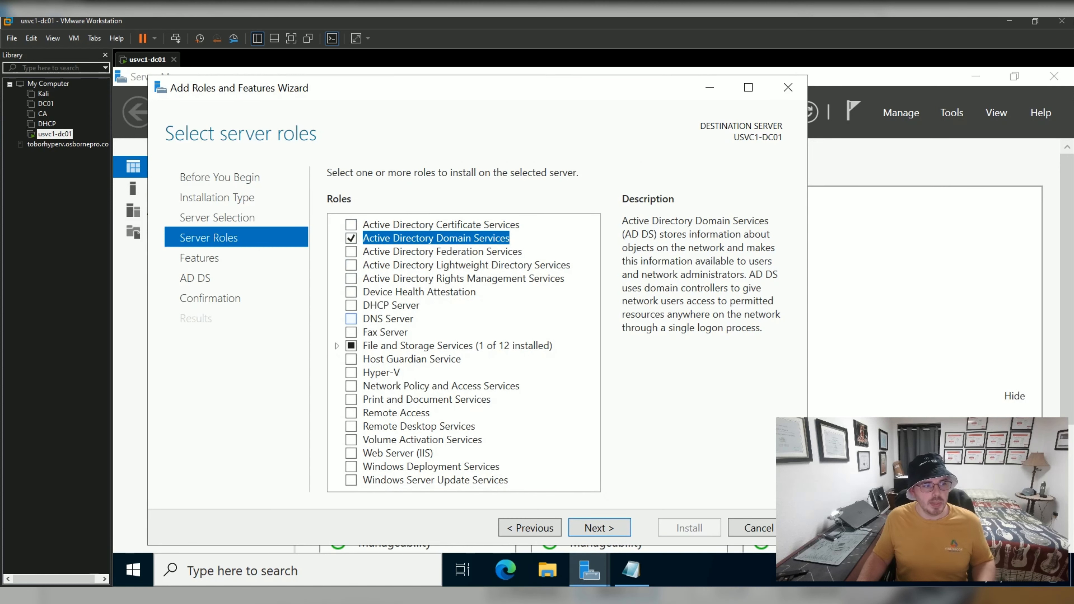
left_click(351, 319)
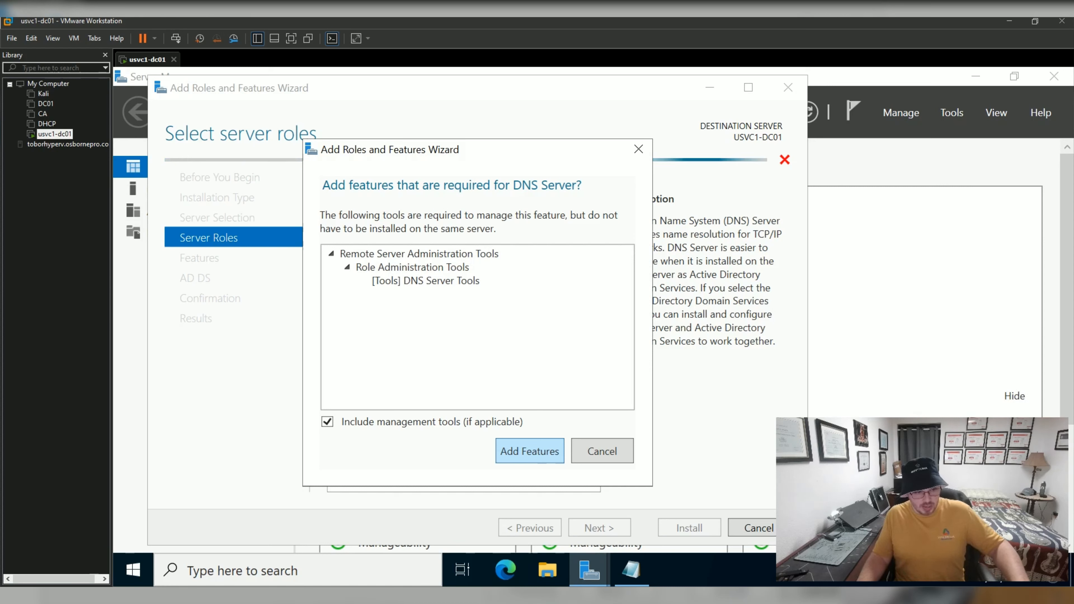
key("Return")
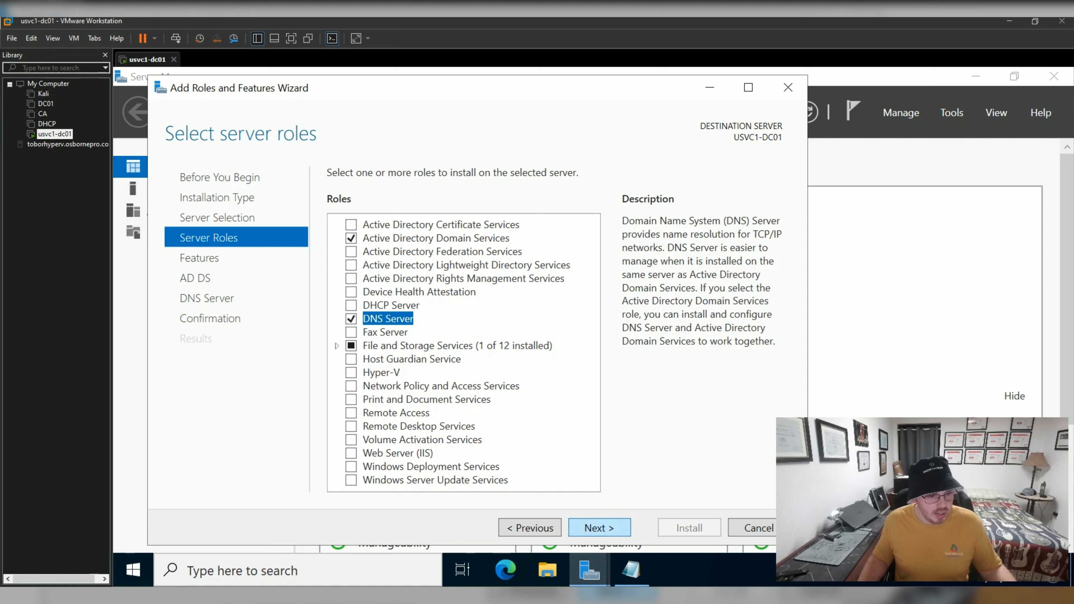
key("Return")
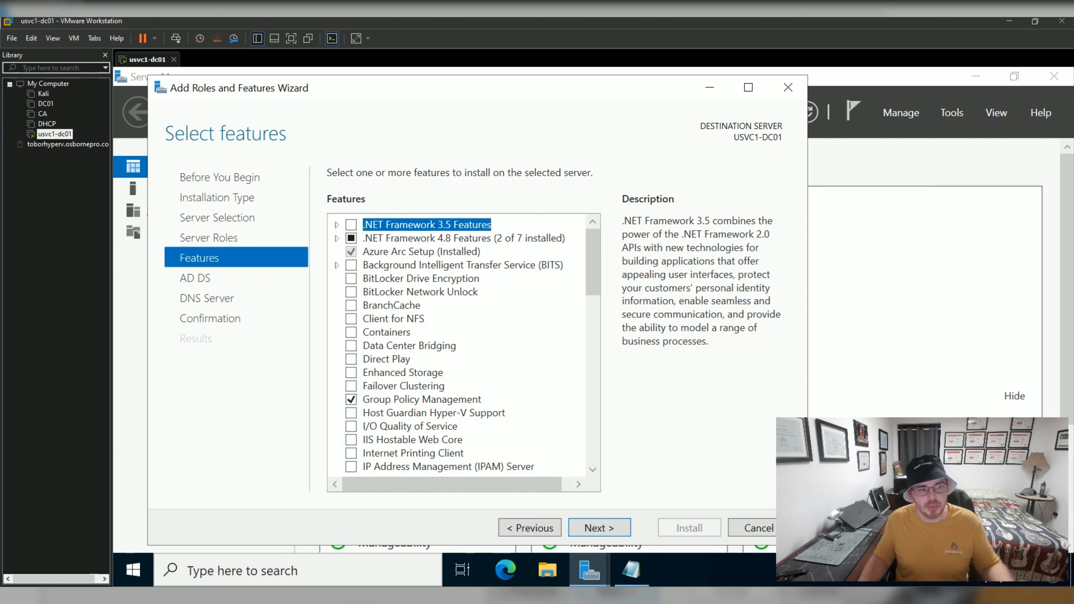
key("Return")
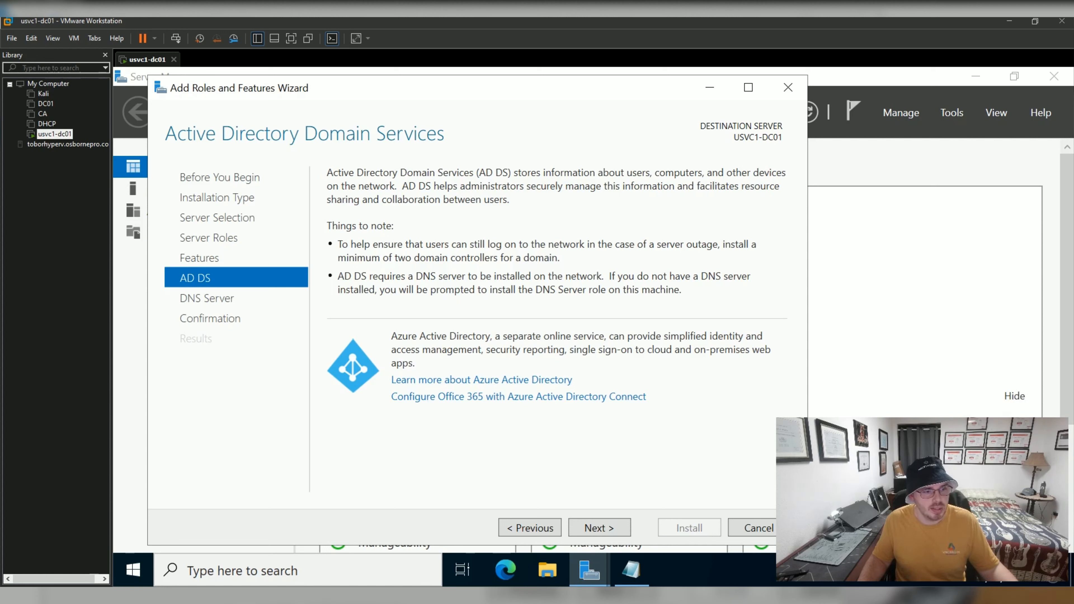
key("Return")
key("Return")
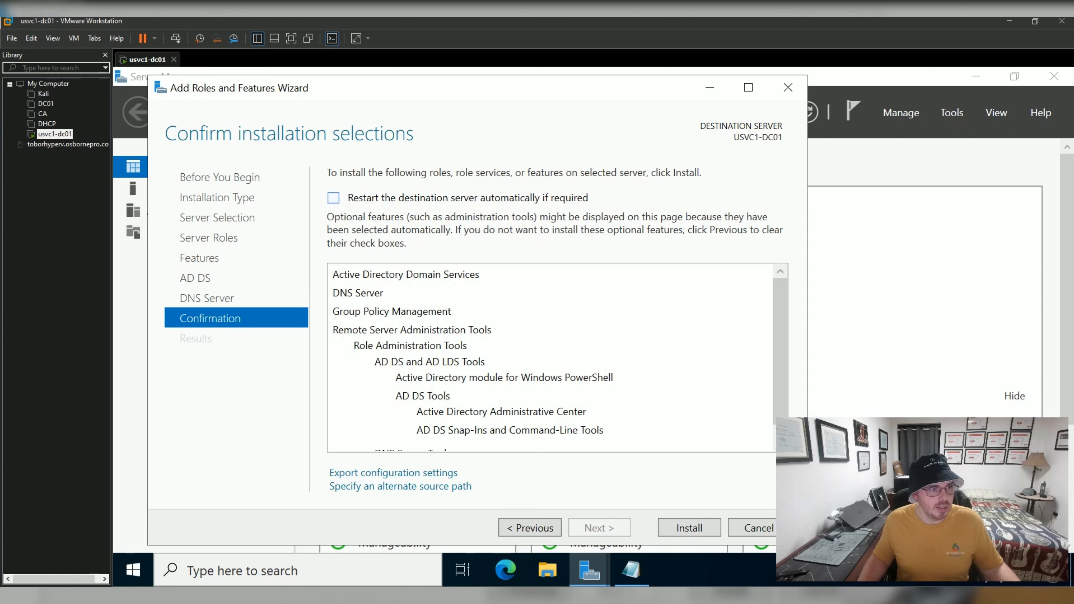
Allow automatic restart if required and install AD DS, DNS Server and management tools.
left_click(334, 198)
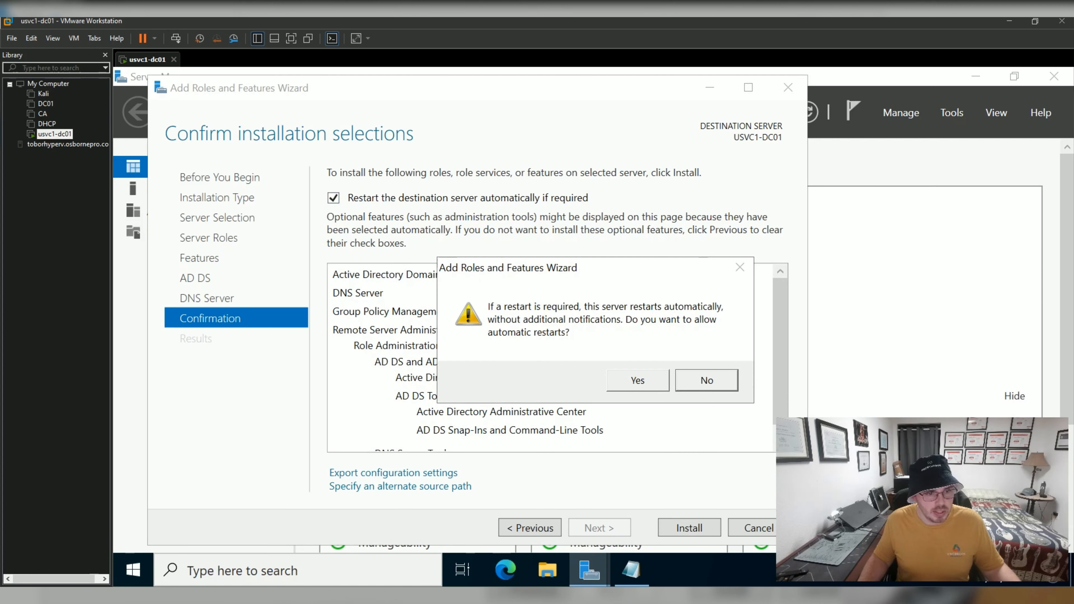
left_click(638, 381)
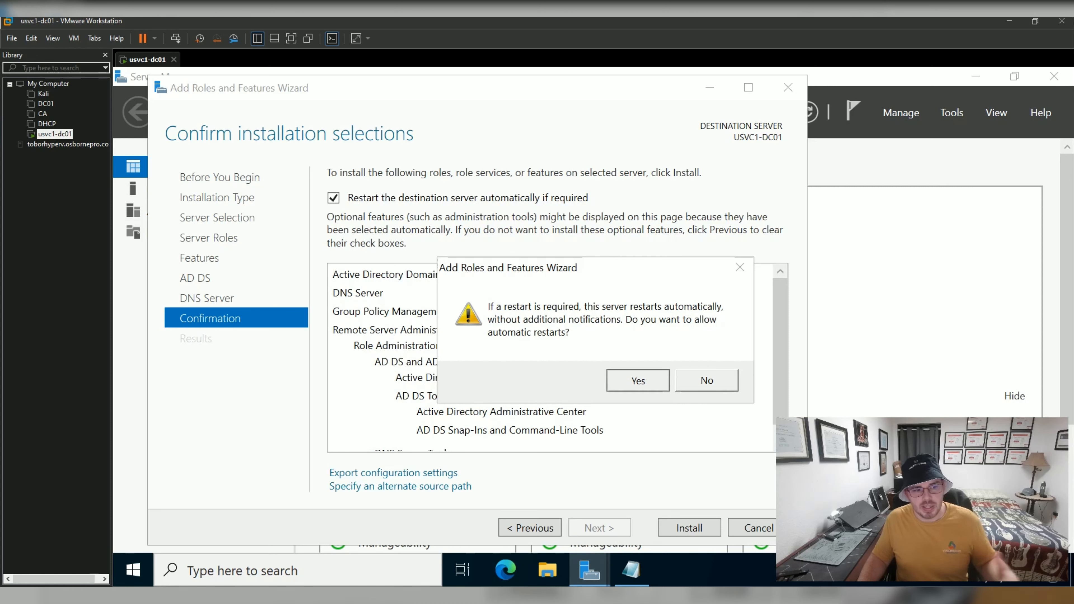
scroll(638, 380, "down", 1)
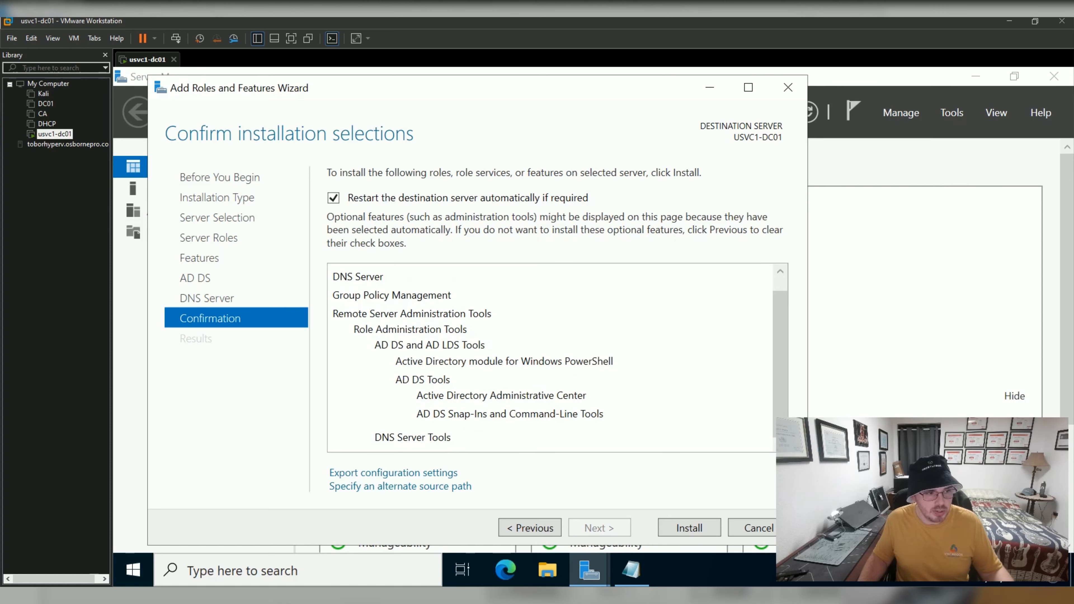
left_click(690, 528)
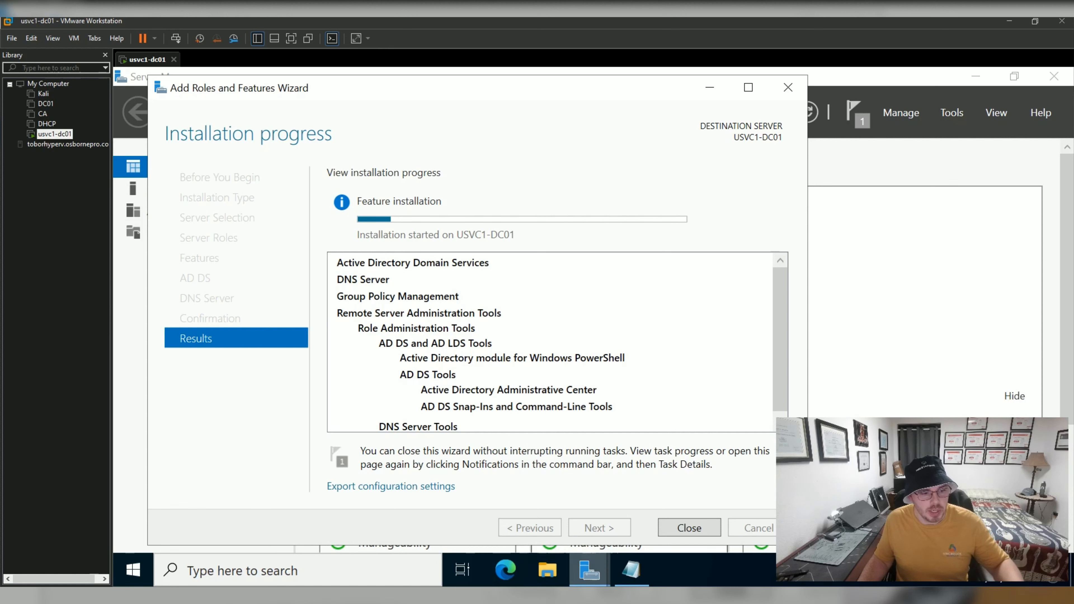
Minimize Notepad, close the succeeded installation wizard, and show Server Manager notifications.
left_click(631, 570)
left_click(632, 570)
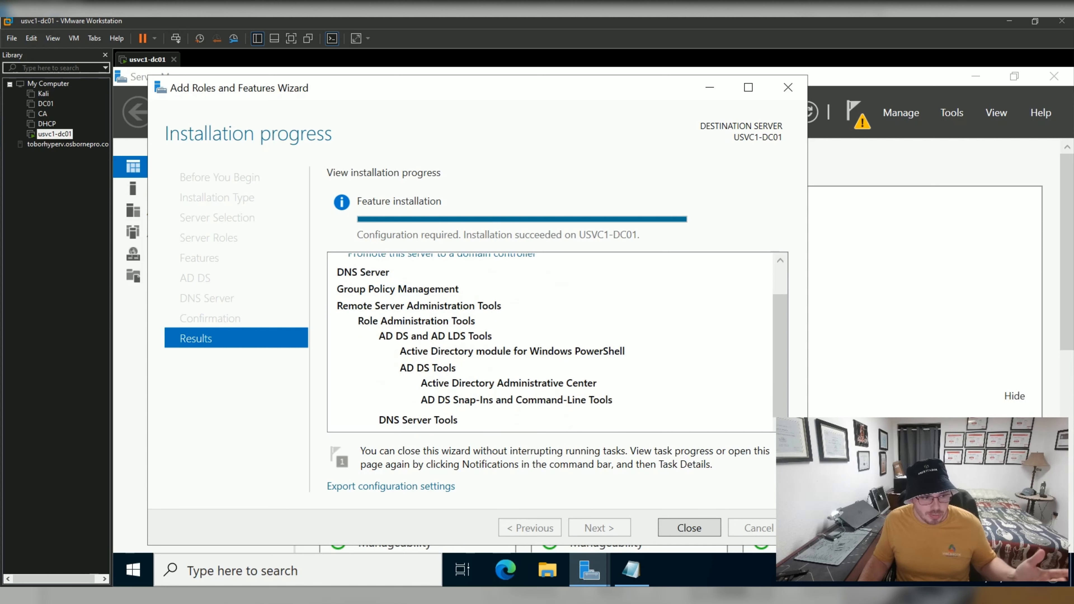
scroll(550, 343, "down", 1)
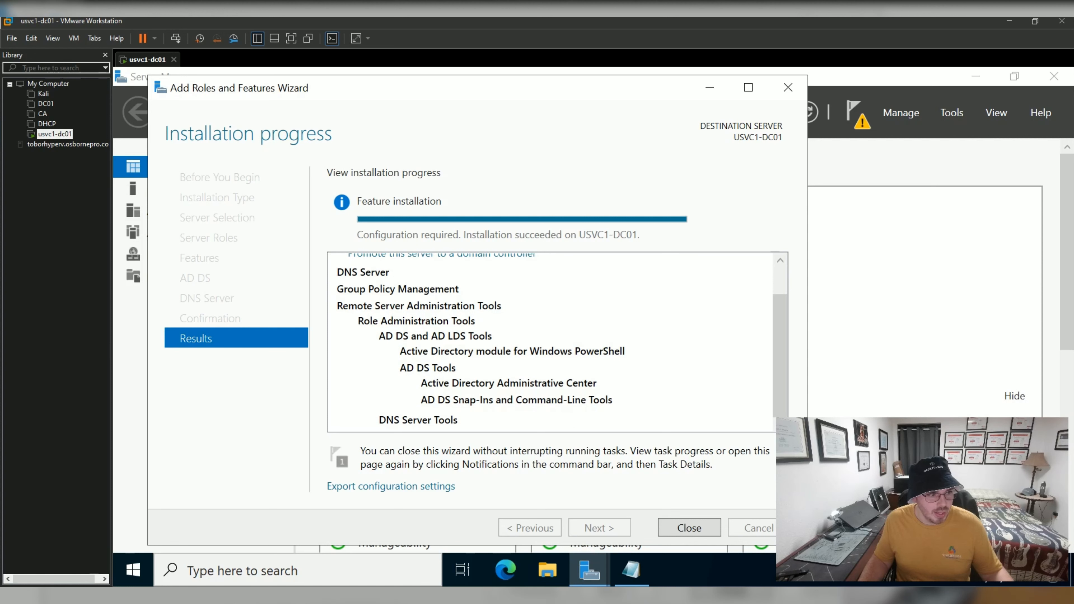
left_click(689, 528)
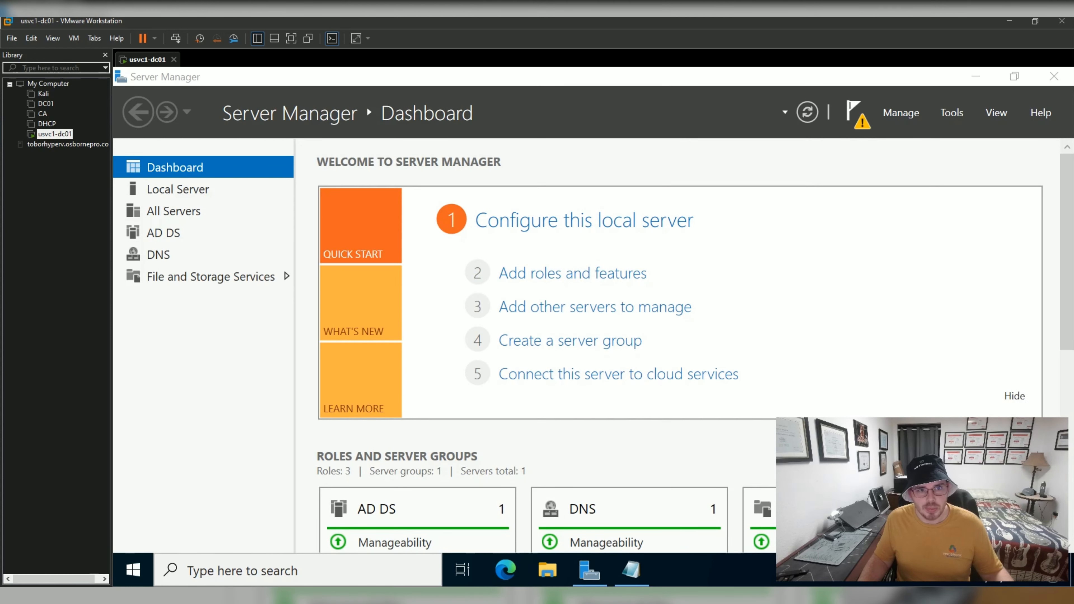
left_click(856, 112)
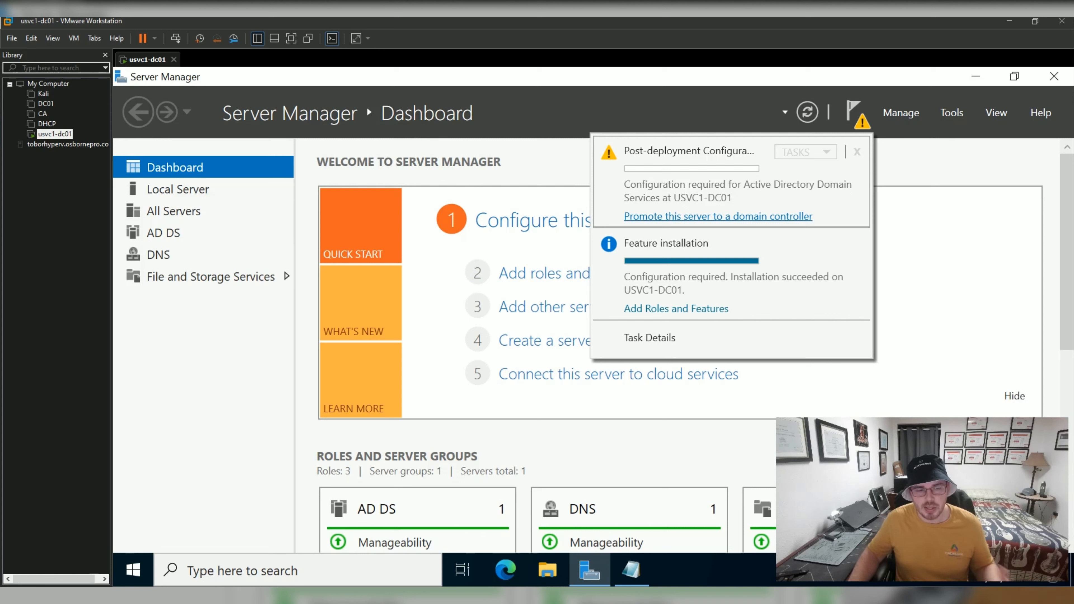
Promote the server by adding a new forest with root domain main.osbornepro.com and continue.
left_click(719, 216)
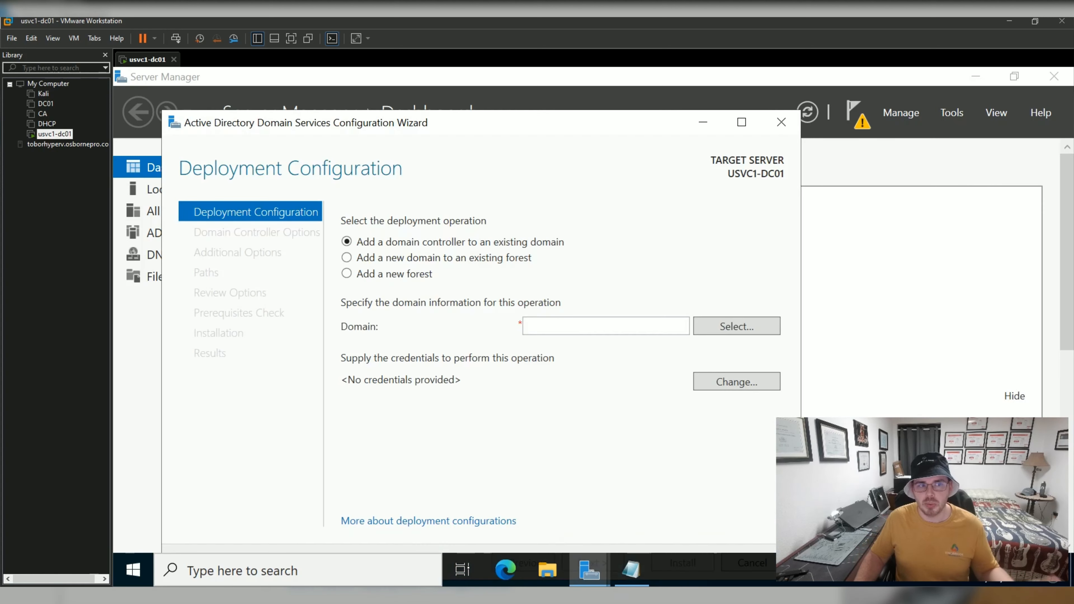
left_click(347, 273)
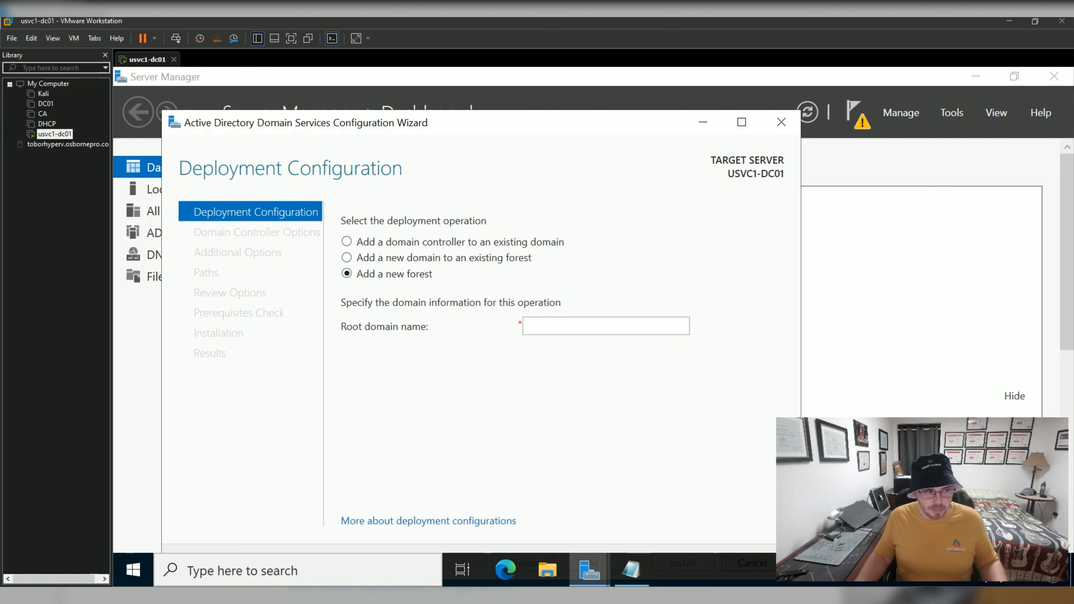
left_click(606, 326)
type("ma")
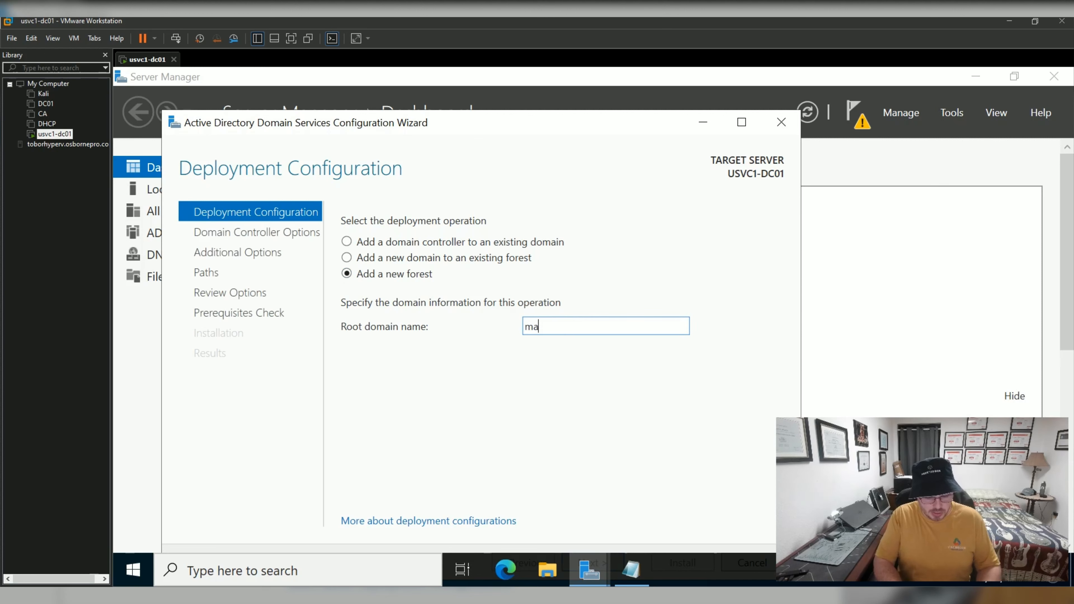
type("in.osbornpro.c")
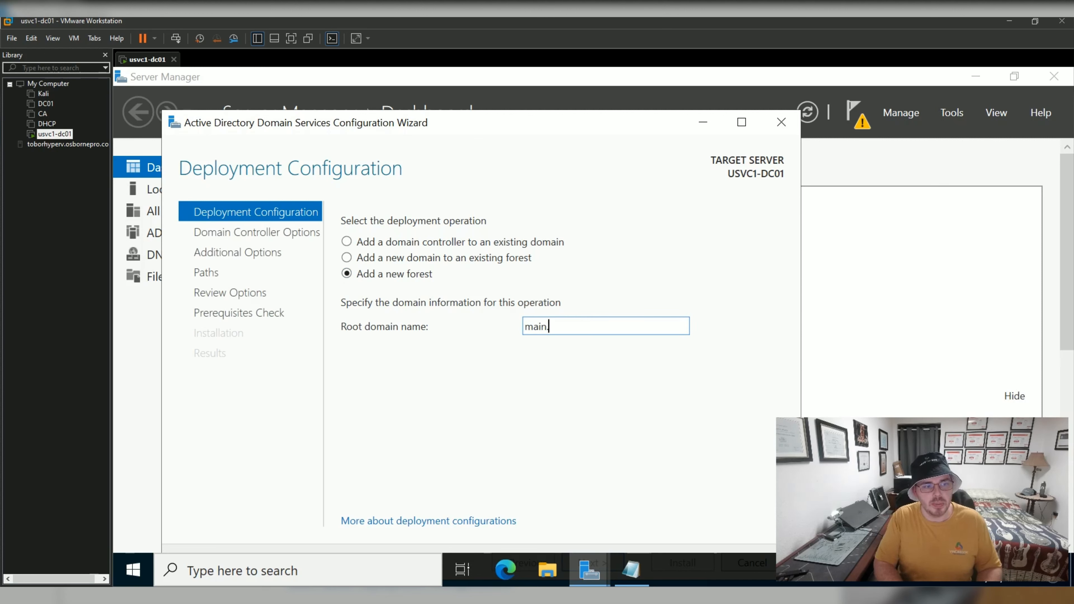
key("BackSpace")
key("BackSpace")
key("BackSpace")
key("BackSpace")
key("BackSpace")
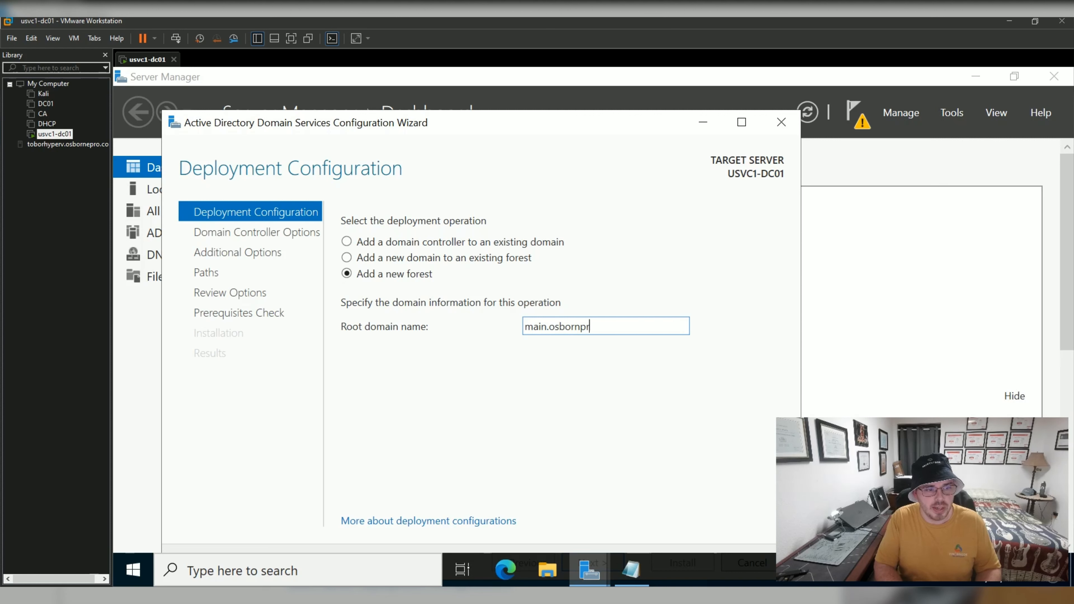
type("epro.co")
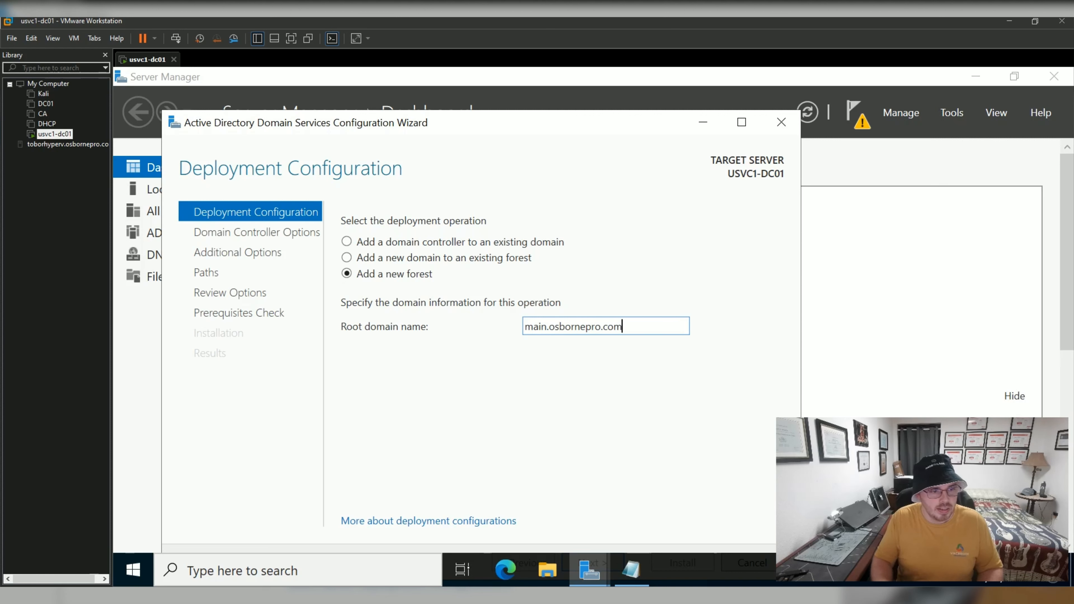
type("m")
left_click_drag(601, 89, 601, 89)
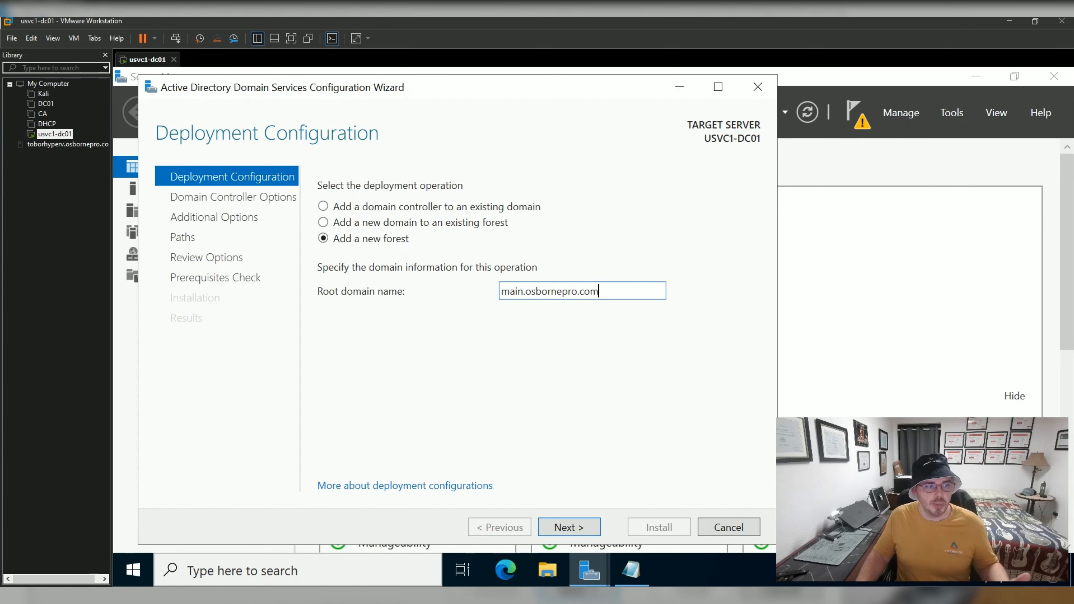
key("Return")
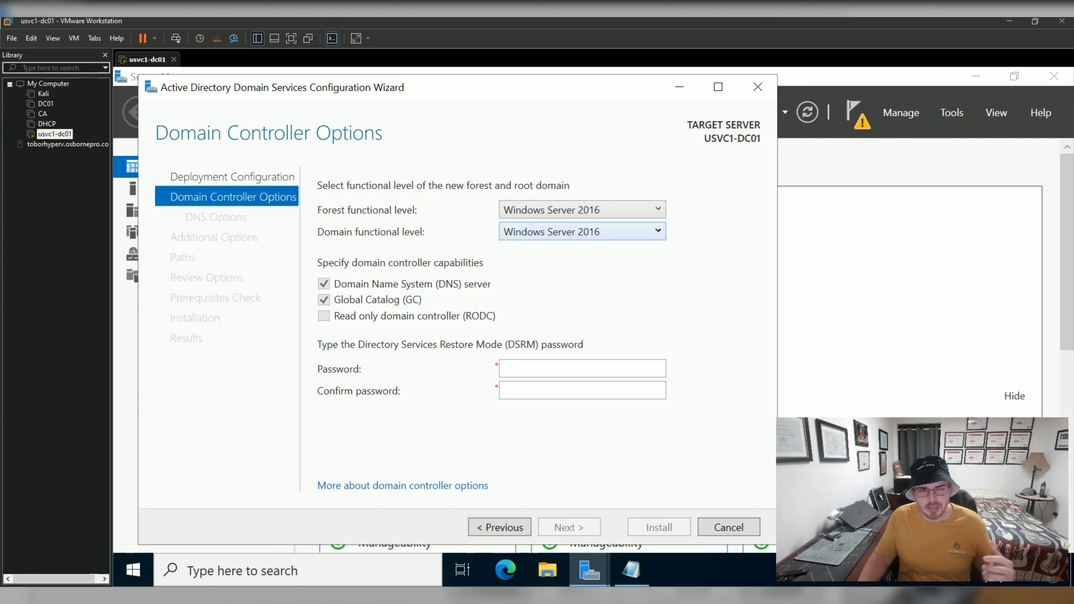
Keep both forest and domain functional levels at Windows Server 2016.
left_click(582, 210)
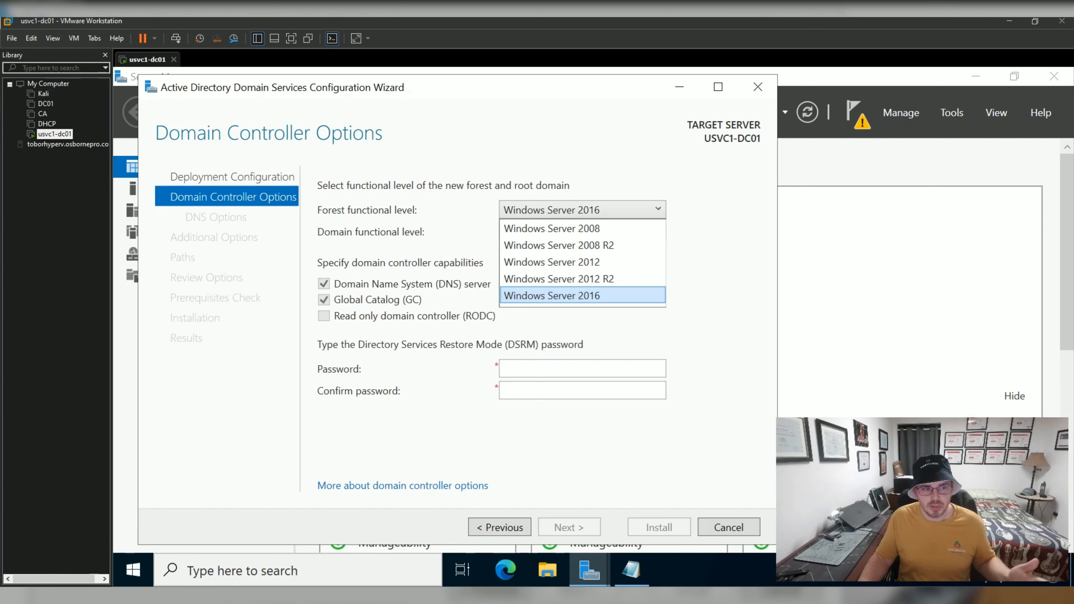
left_click(583, 295)
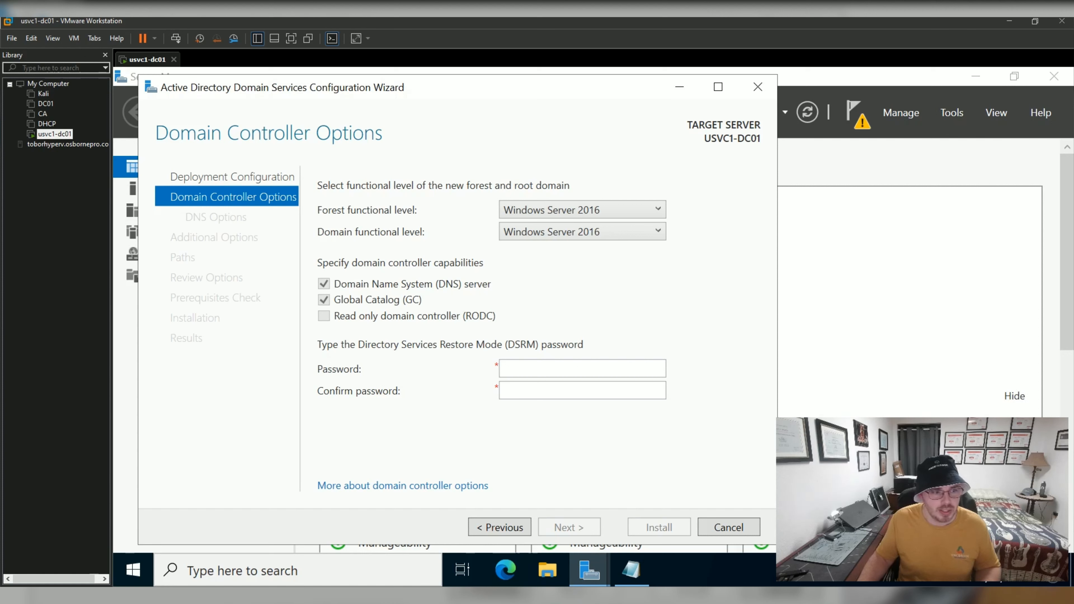
left_click(582, 232)
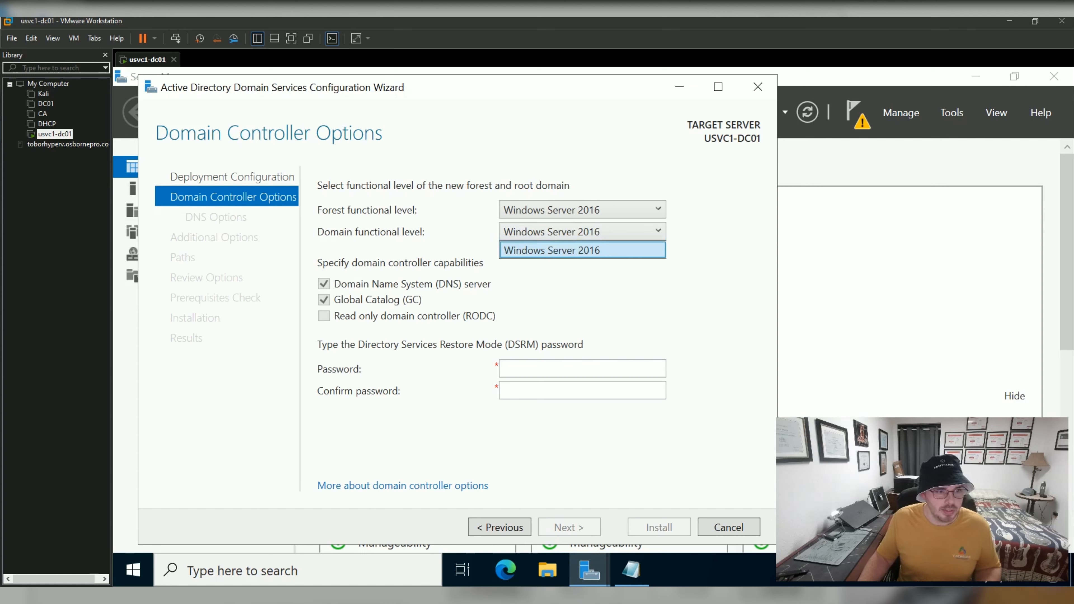
left_click(582, 250)
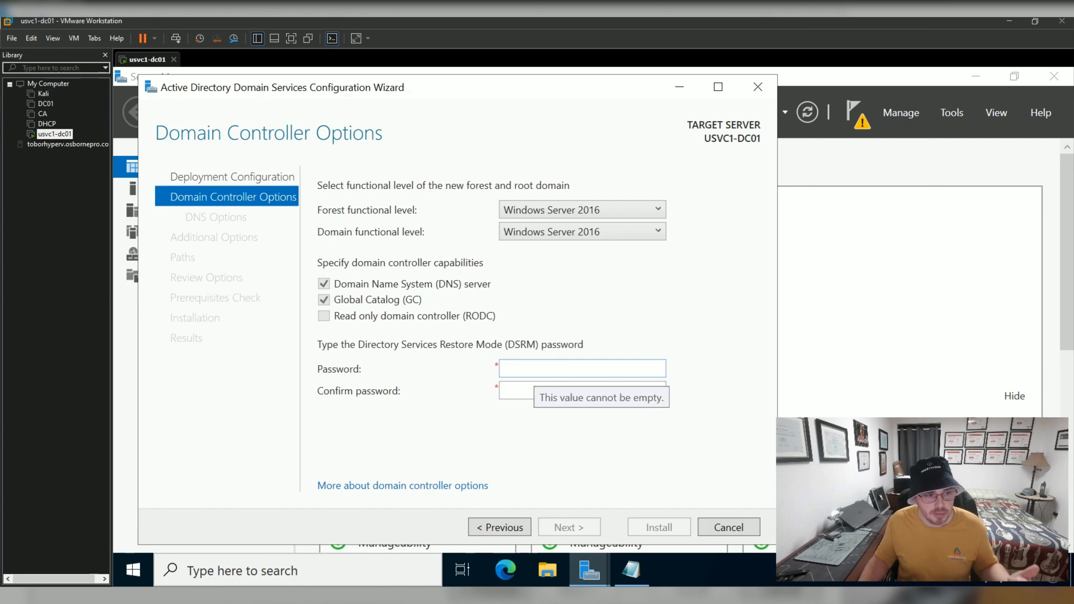
Enter and confirm the Directory Services Restore Mode password, then bring up the blank Notepad.
left_click(535, 370)
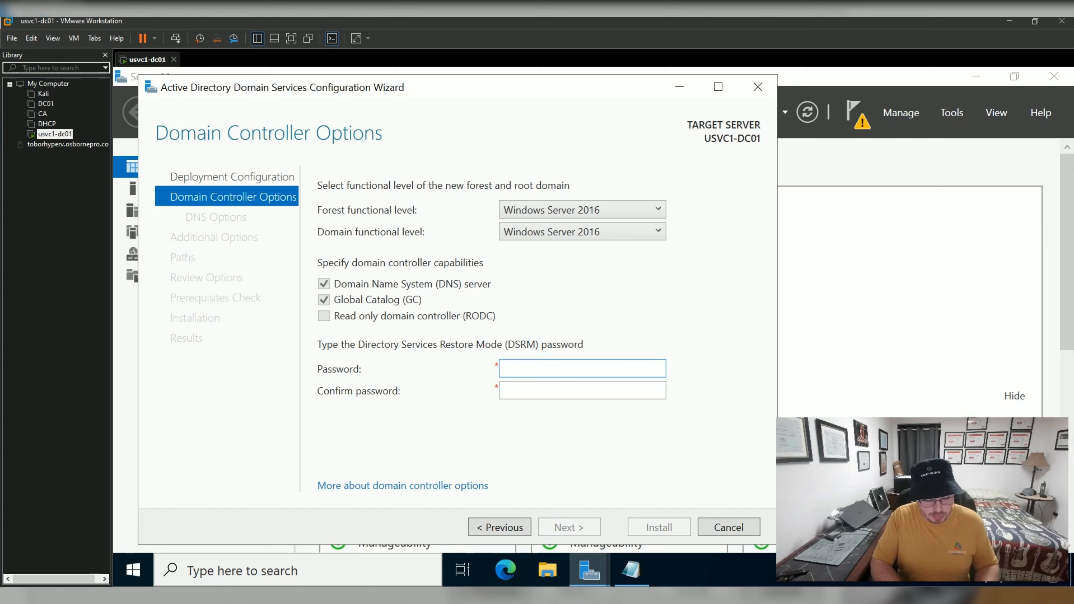
type("Password123!")
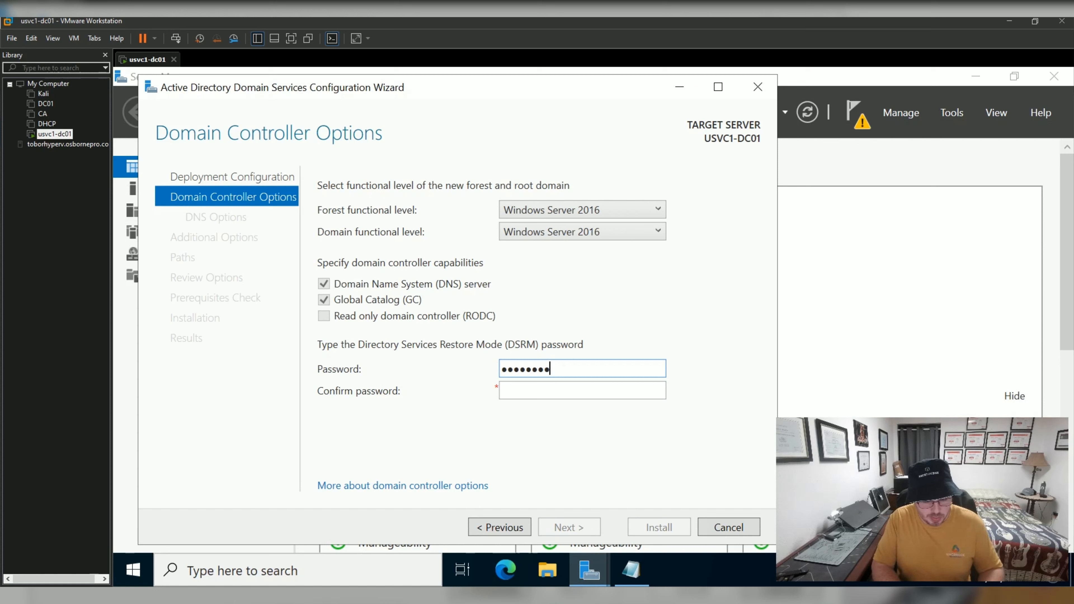
key("Tab")
type("Password123!")
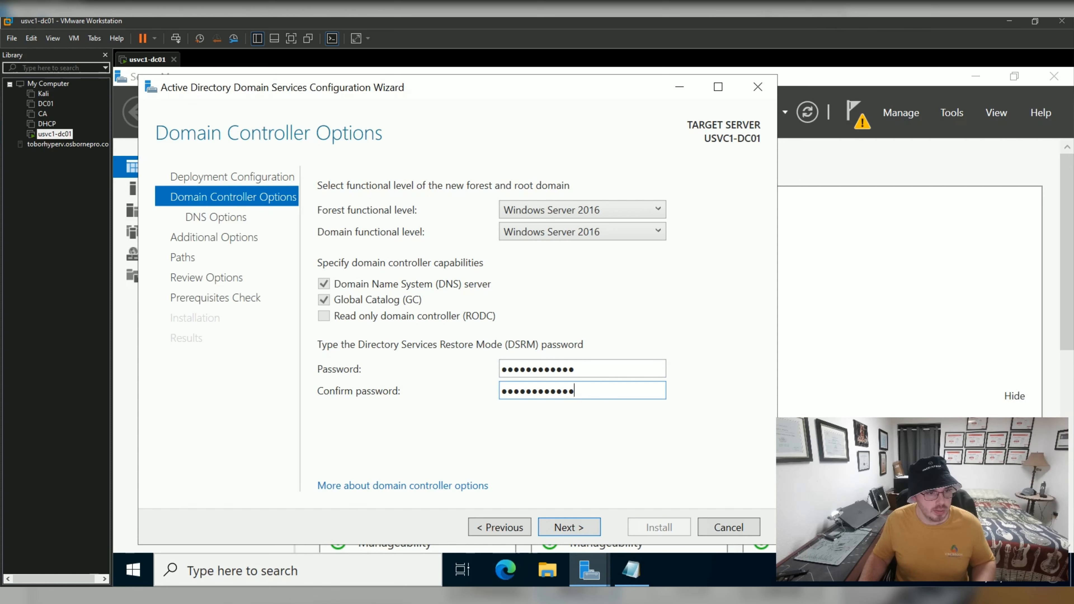
left_click(632, 570)
left_click(116, 329)
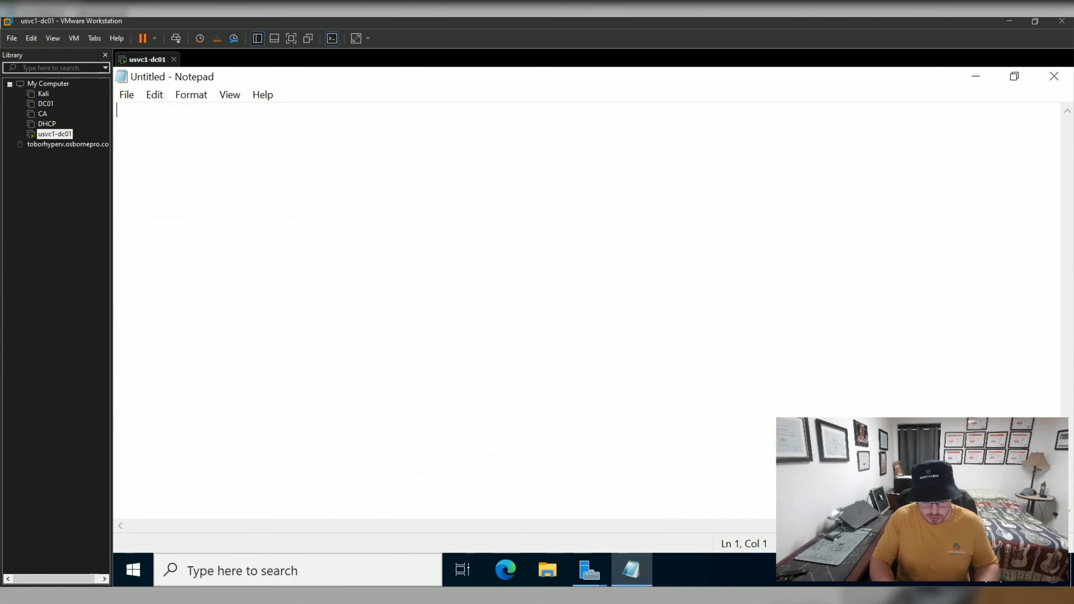
Note the local Administrator account name and a password in Notepad, then close it without saving.
type(".\\Adminis")
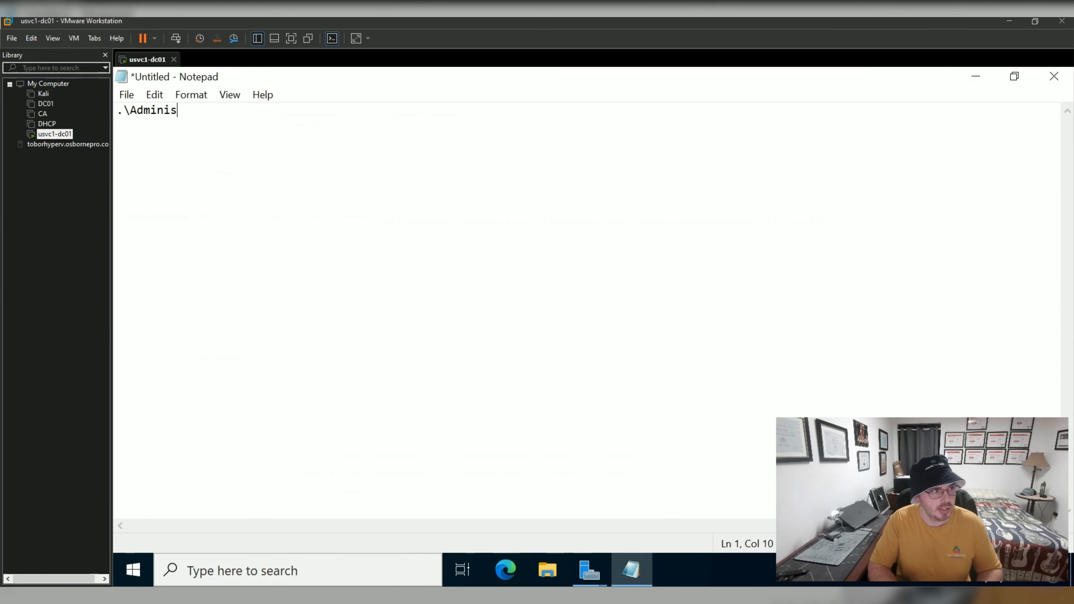
type("trator")
key("Return")
type("Passwor123")
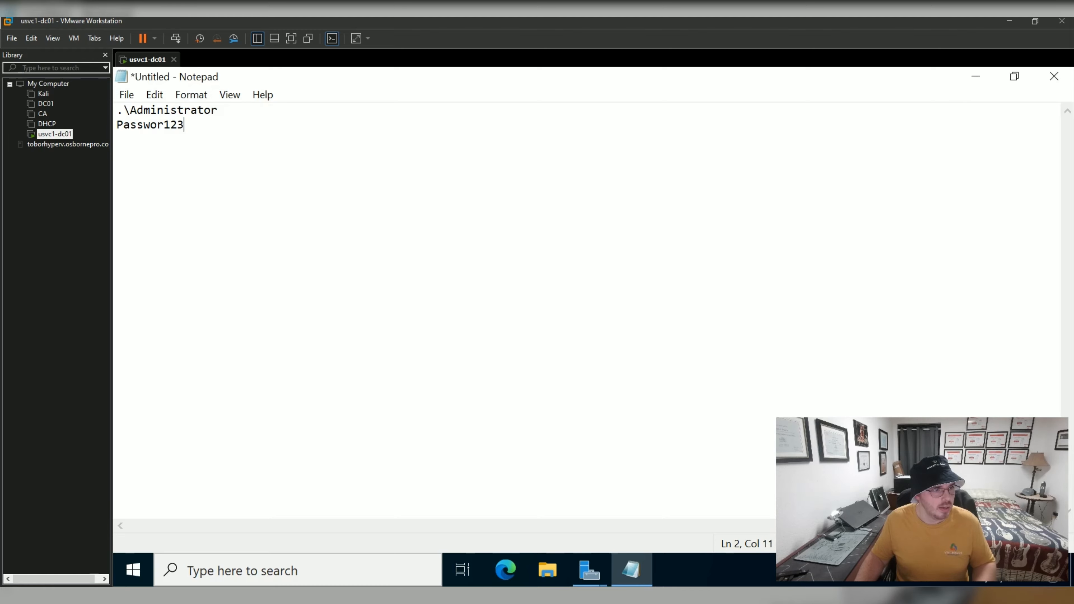
left_click(1054, 76)
left_click(624, 320)
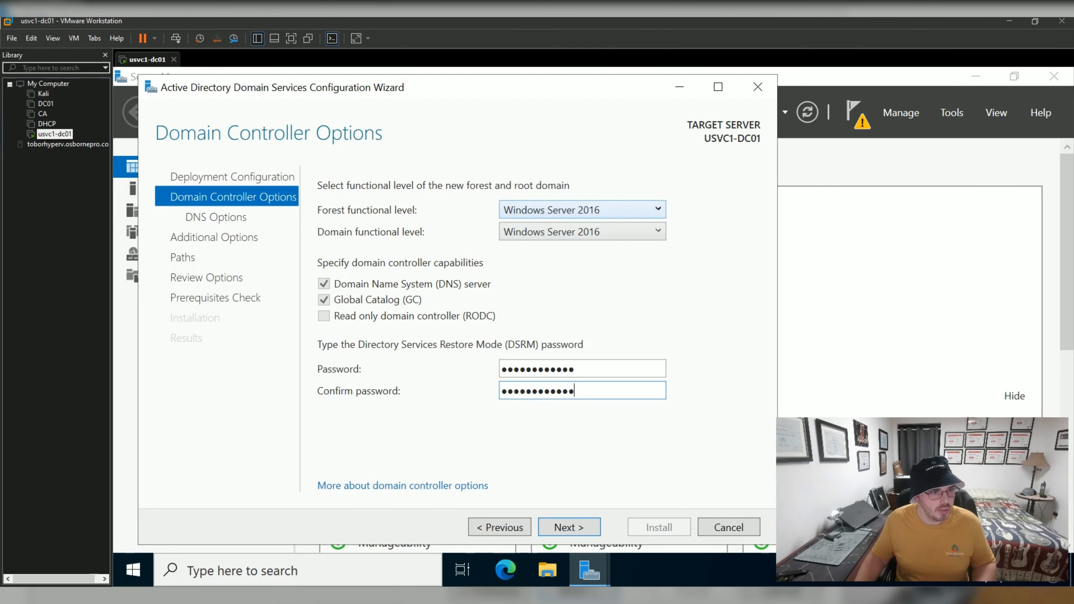
Move past DNS Options, dismissing the parent-zone delegation warning and leaving DNS delegation unchecked.
key("Return")
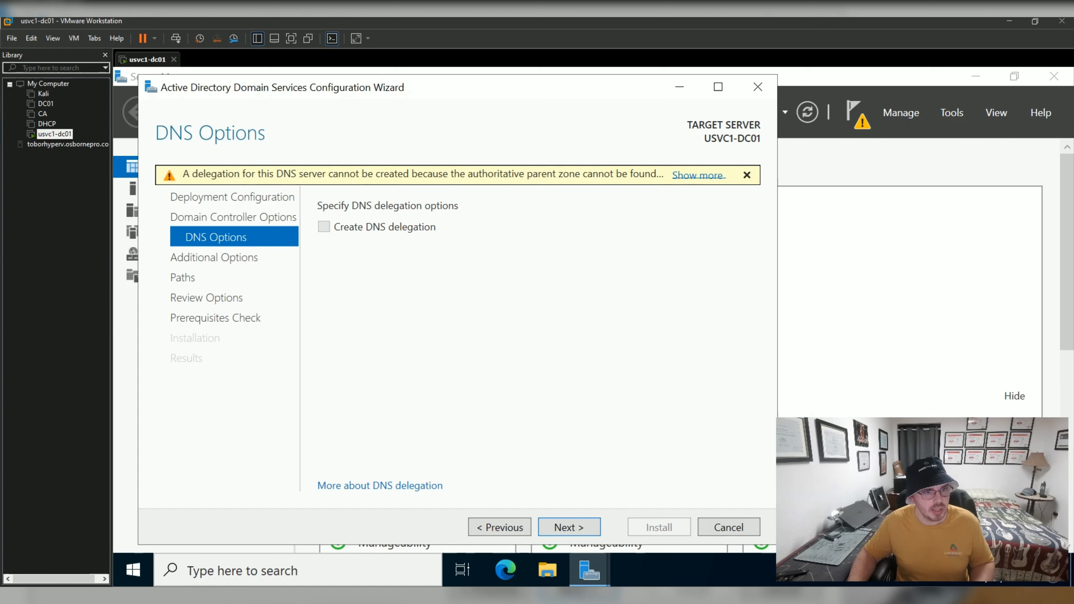
left_click(698, 175)
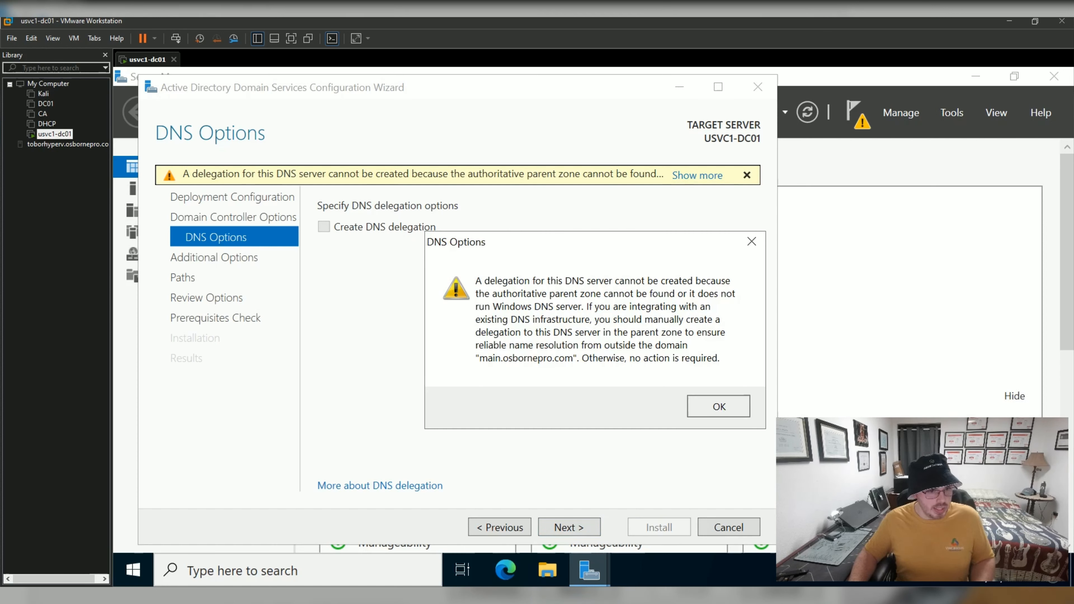
left_click(719, 406)
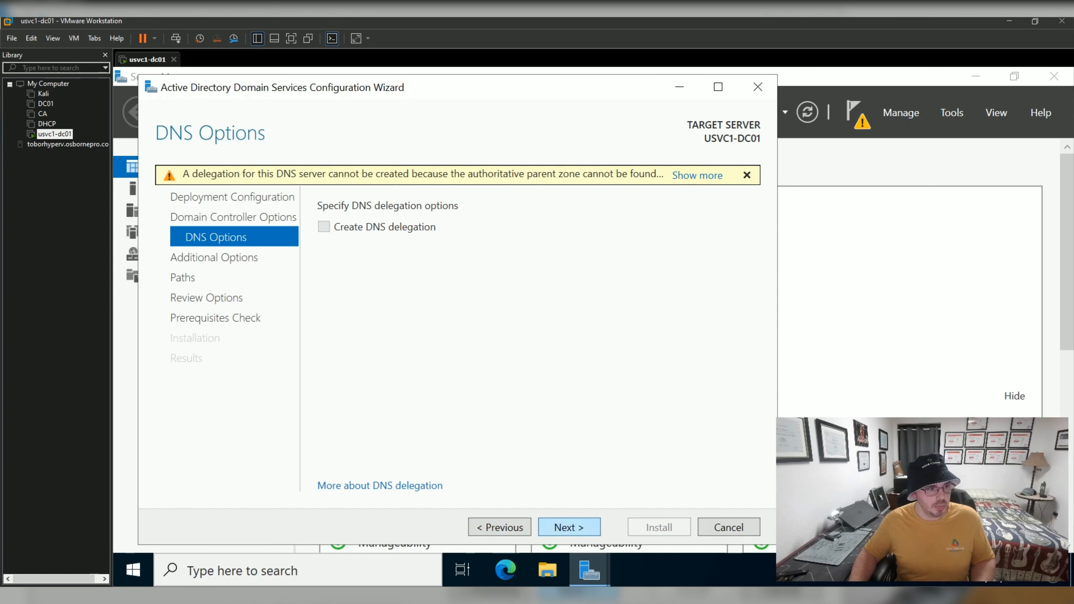
key("Return")
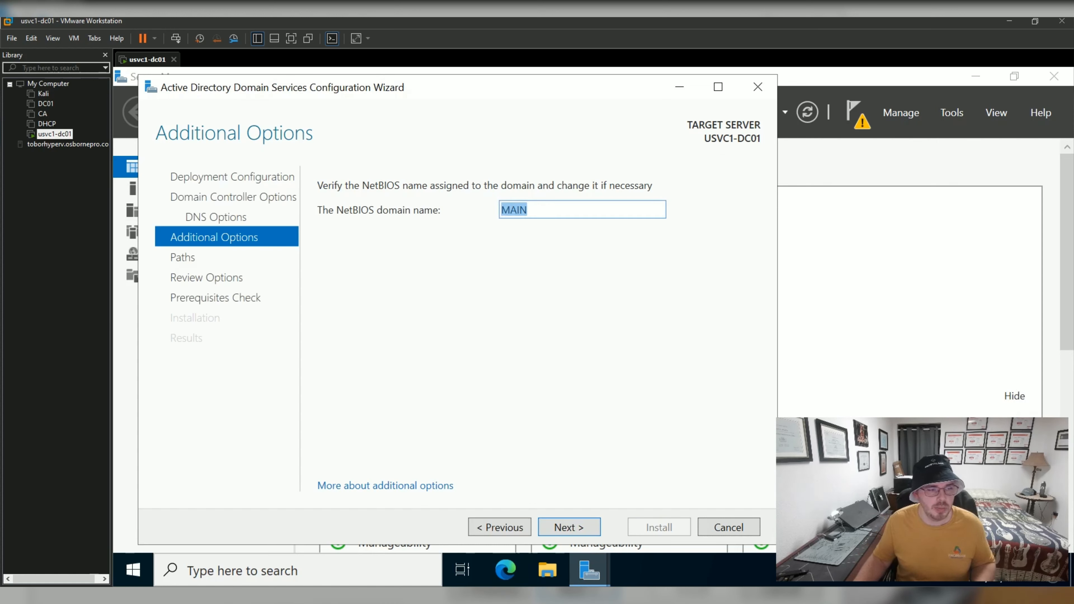
Replace the NetBIOS domain name with OSBORNEPRO and continue to the Paths page.
type("osborne")
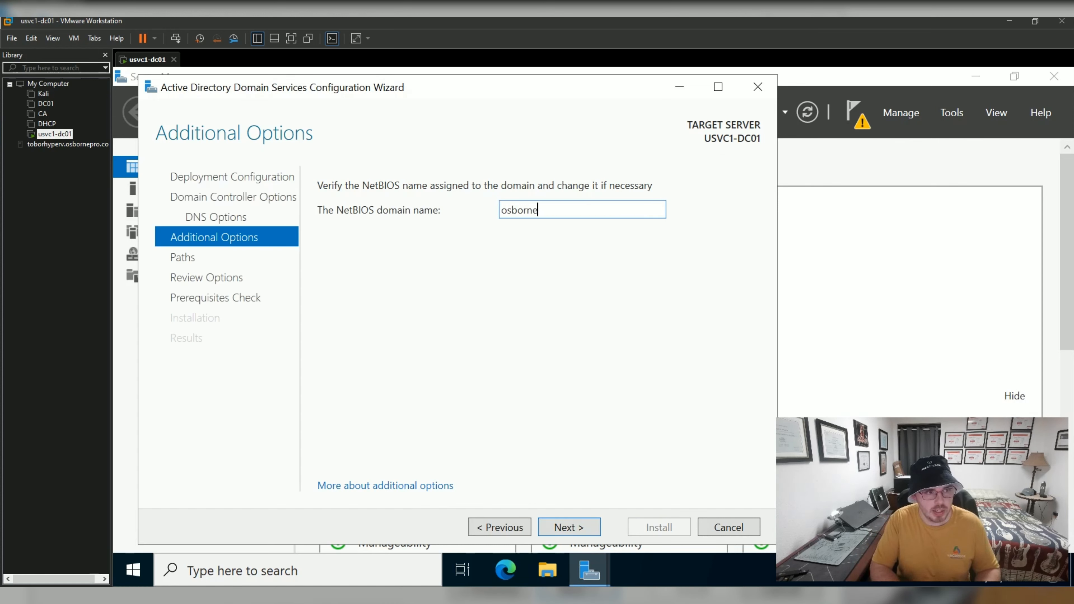
key("ctrl+a")
type("OSBORNEPRO")
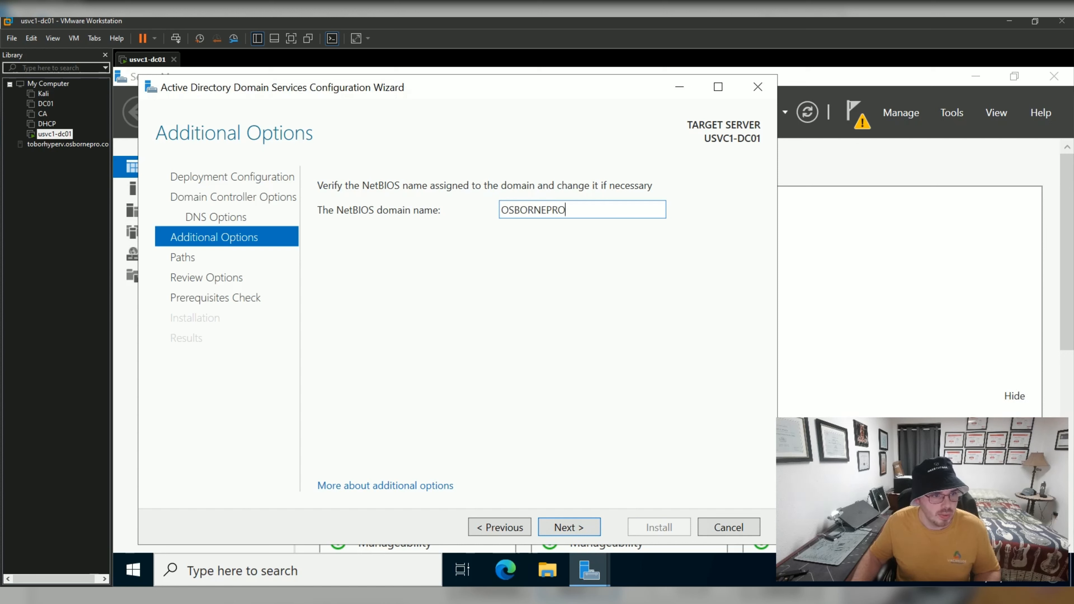
key("Return")
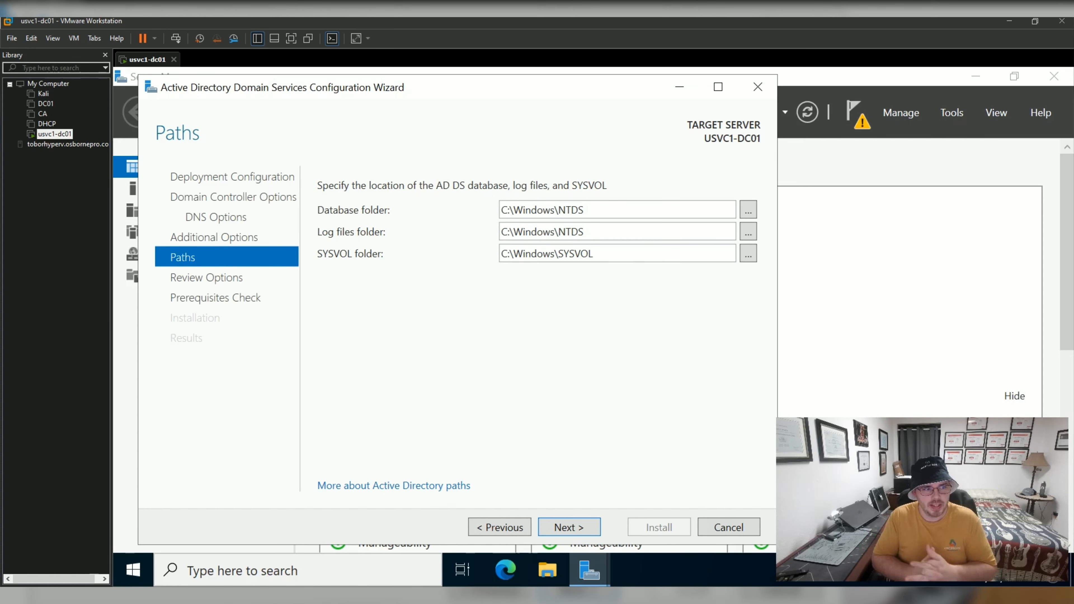
key("Tab")
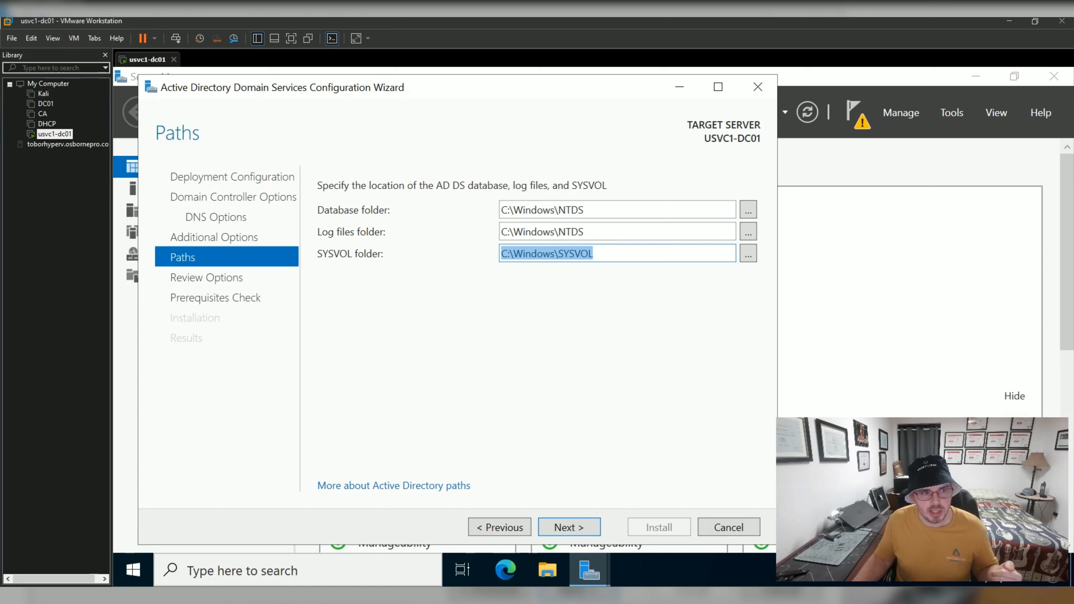
left_click(594, 254)
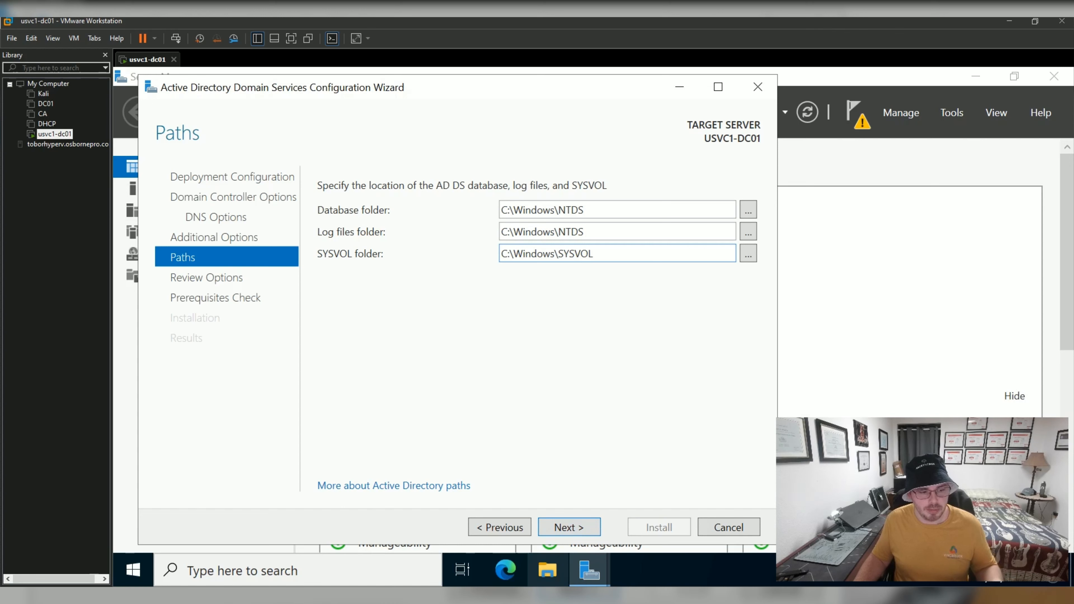
left_click(548, 570)
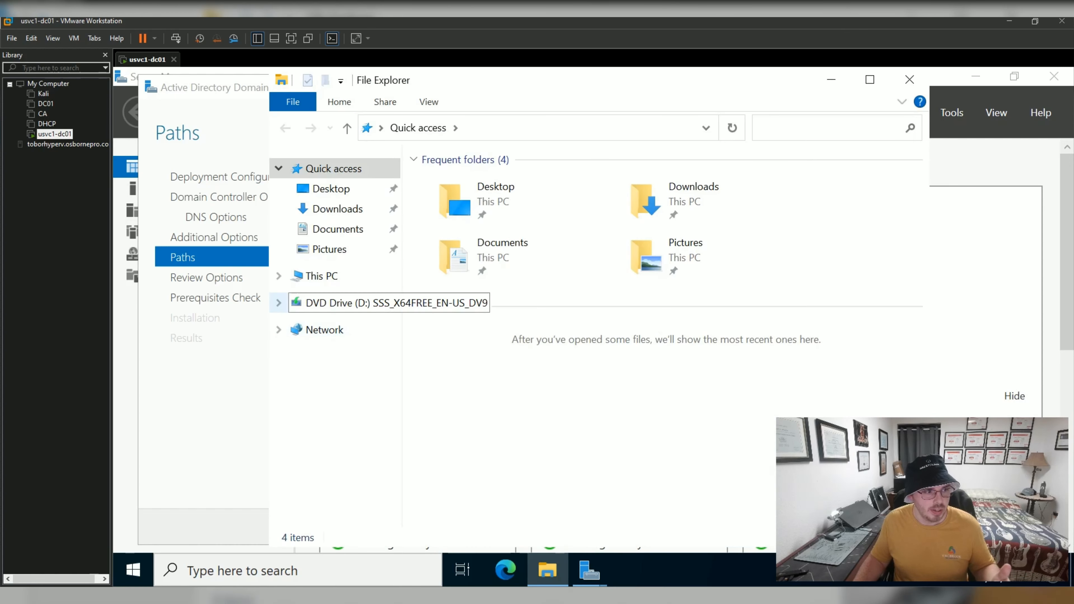
left_click(322, 276)
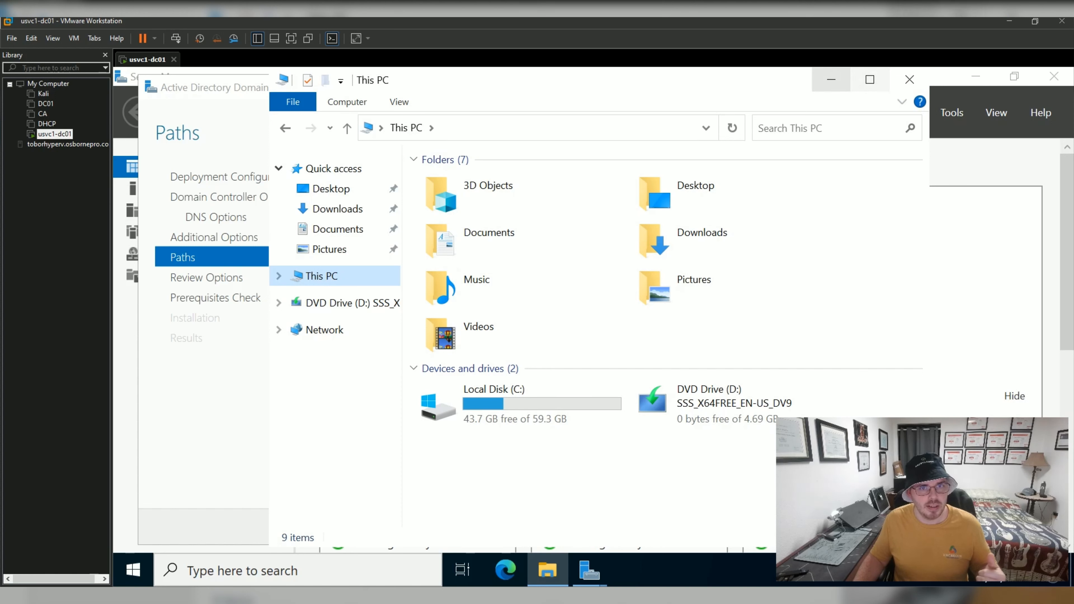
left_click(831, 80)
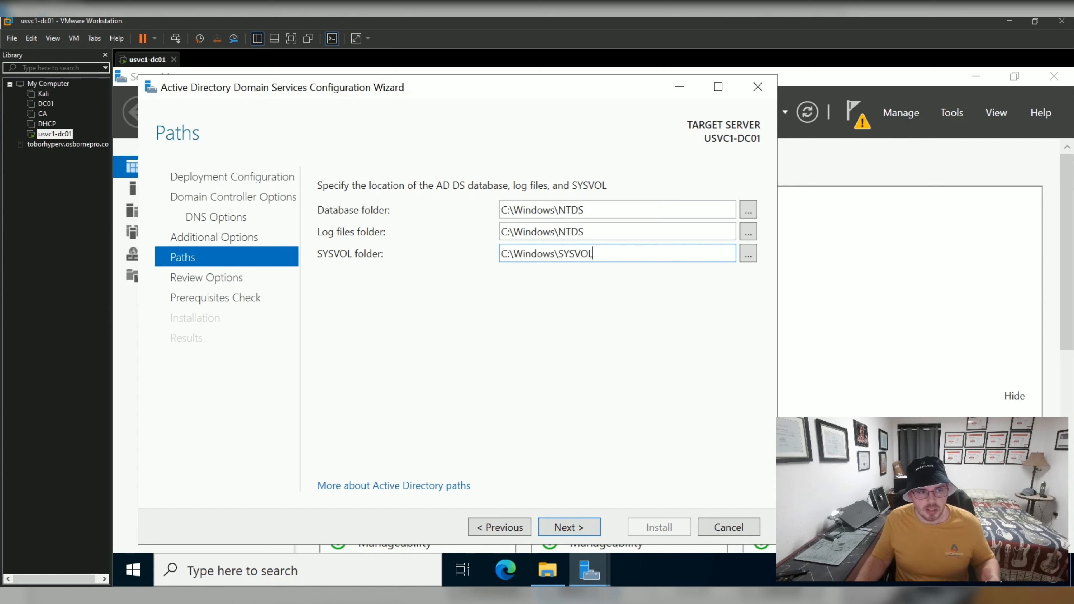
left_click_drag(594, 254, 532, 254)
left_click(594, 254)
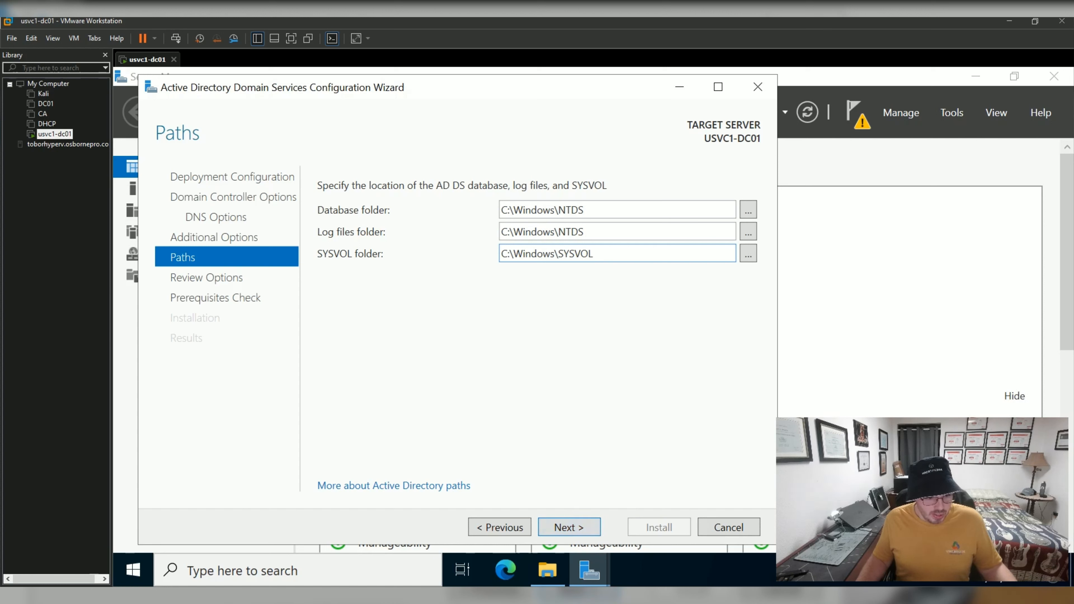
Accept the default NTDS and SYSVOL paths and review options, then install AD DS after prerequisites pass.
key("Return")
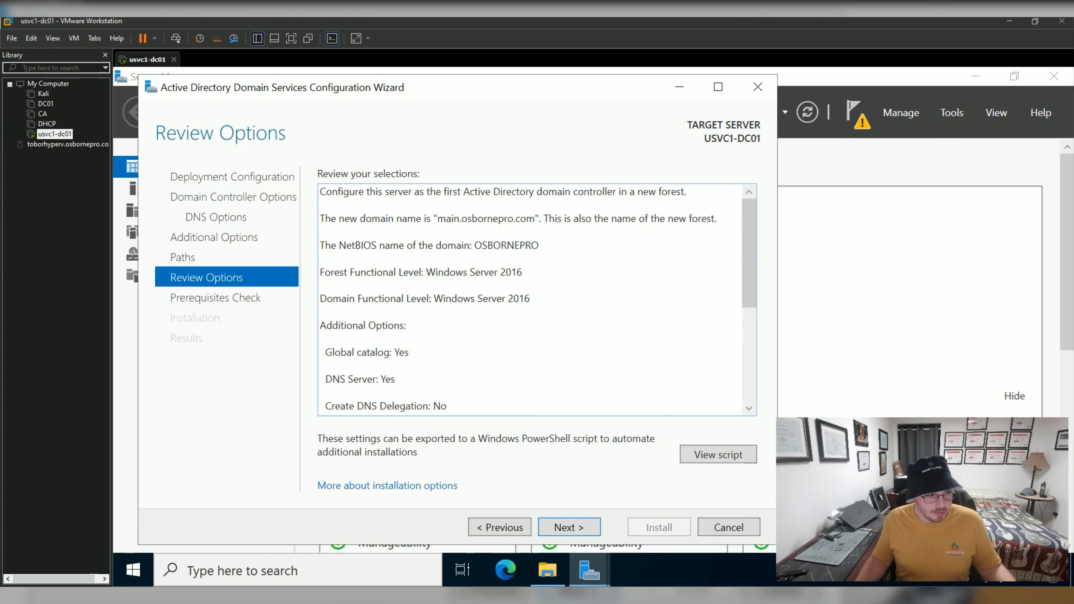
scroll(531, 299, "down", 5)
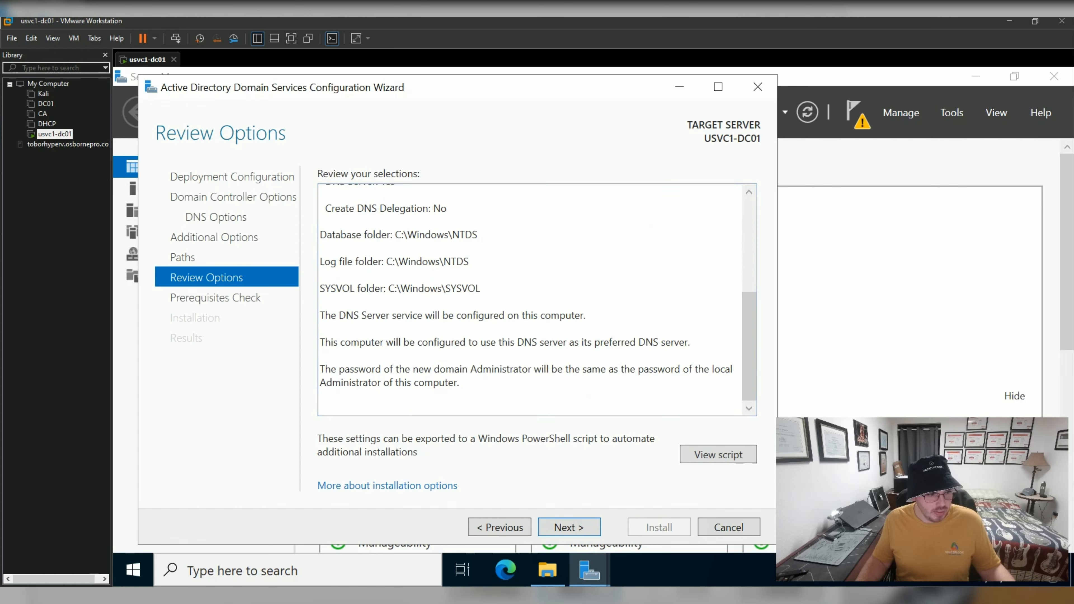
key("Return")
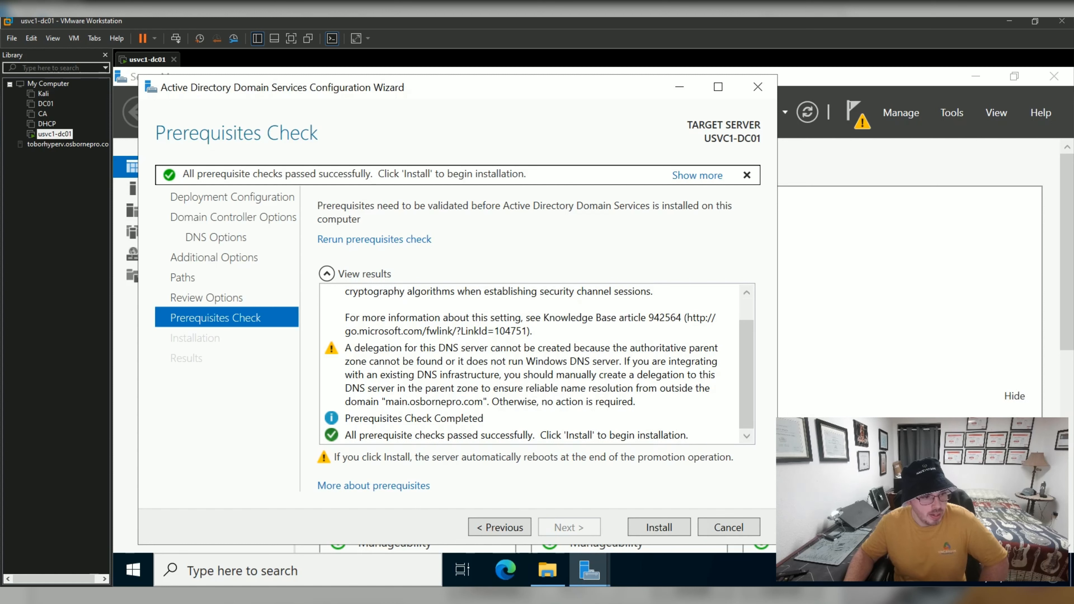
left_click(659, 528)
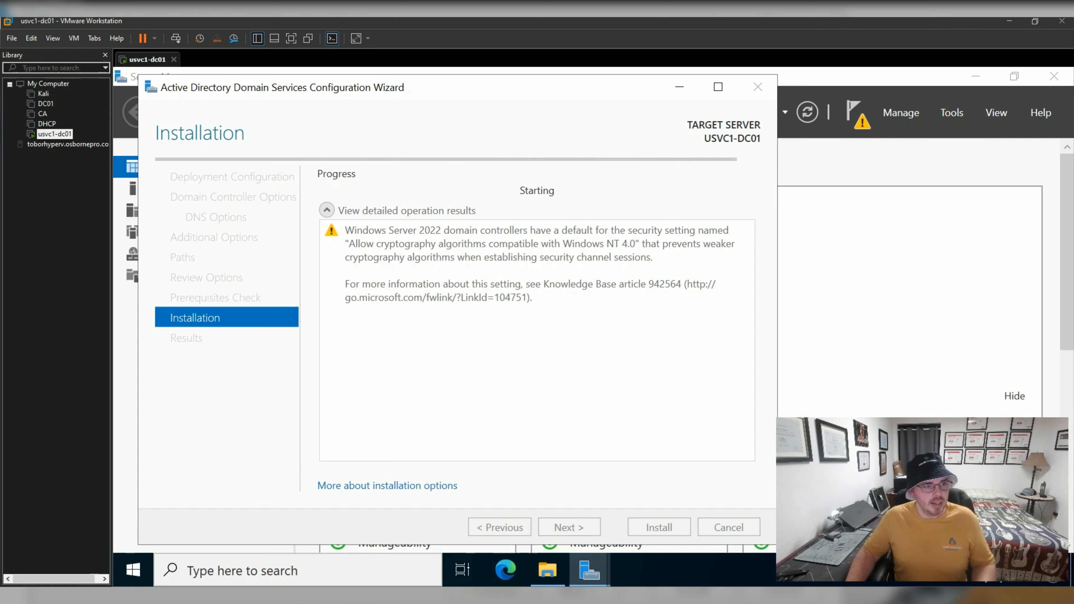
left_click(188, 571)
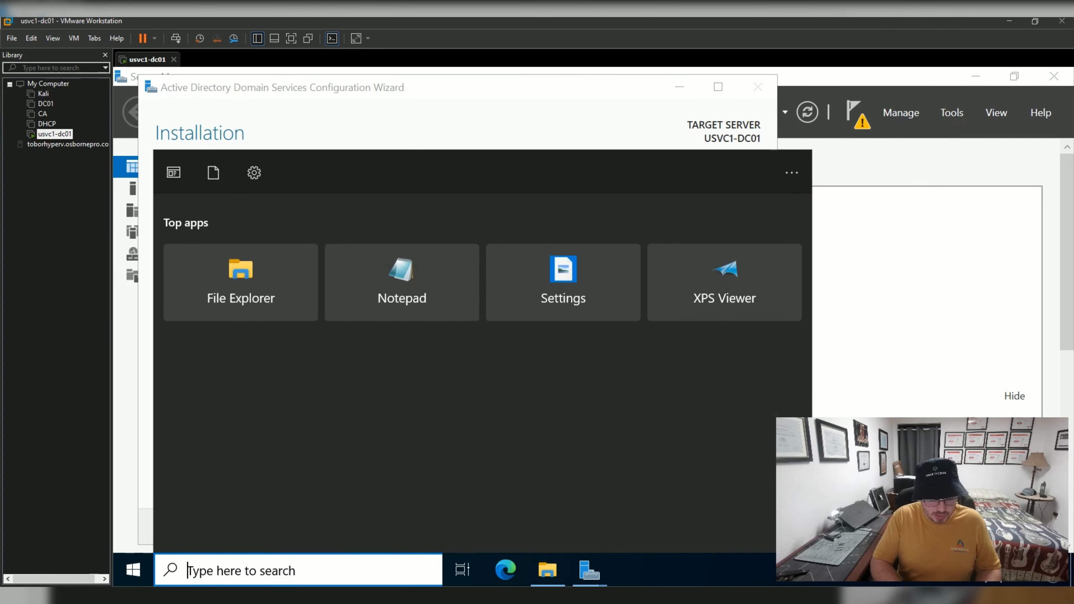
Open Control Panel in Large icons view and go to Network and Sharing Center.
type("control")
key("Return")
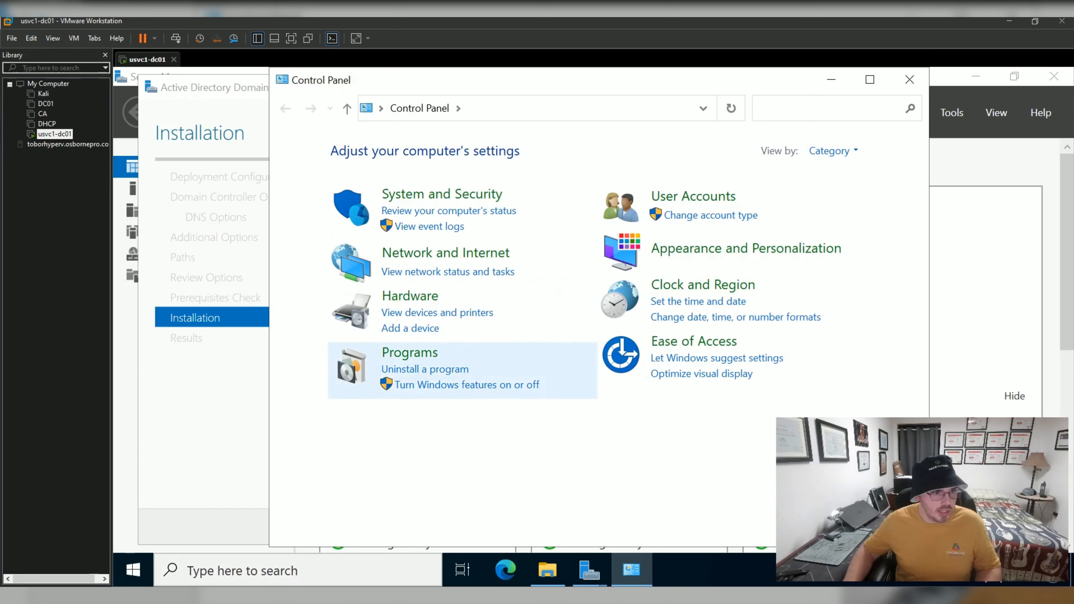
left_click(831, 151)
left_click(853, 198)
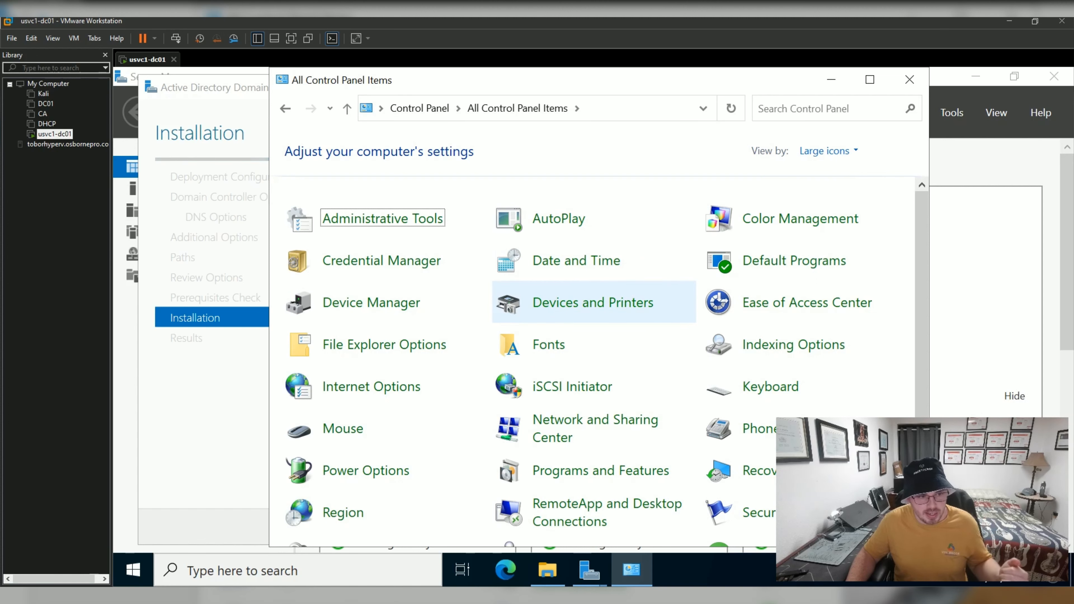
left_click(596, 429)
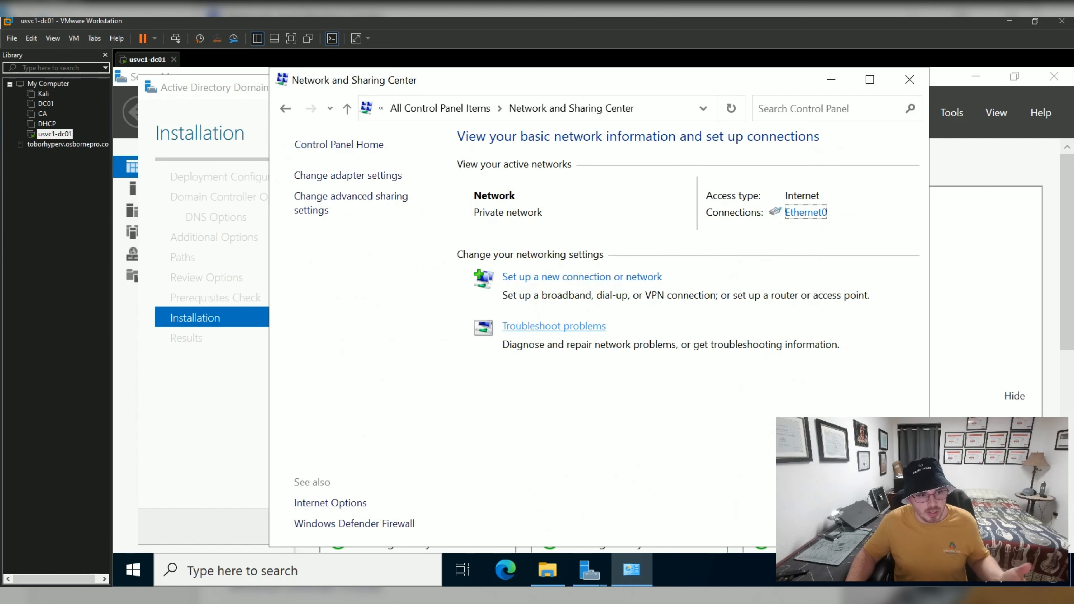
Open Ethernet0's IPv4 properties showing static IP 192.168.137.153 with DNS 1.1.1.2 and 1.0.0.2.
left_click(806, 212)
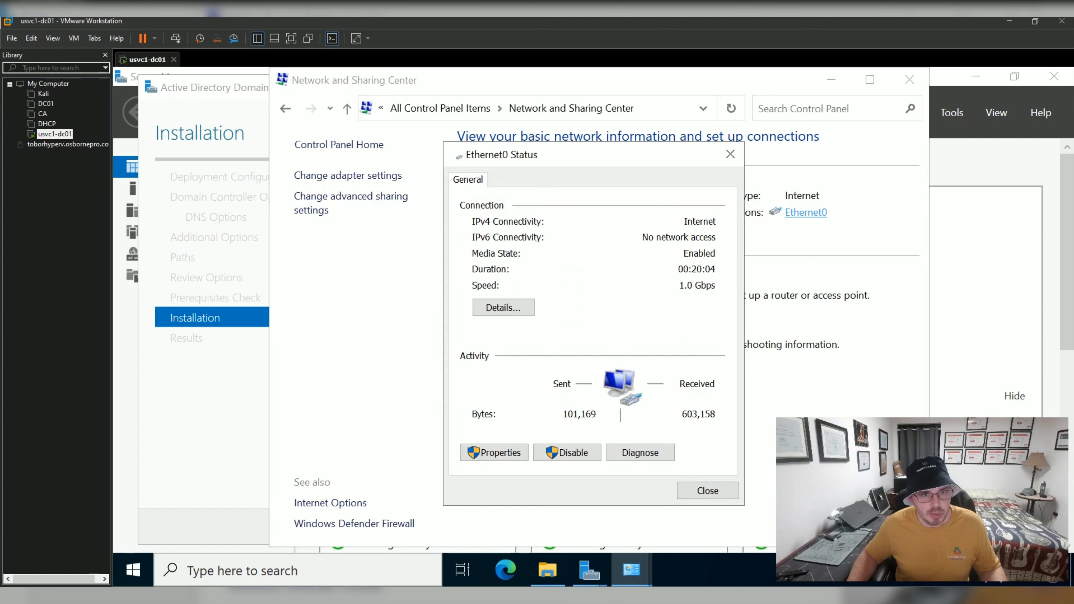
left_click(495, 453)
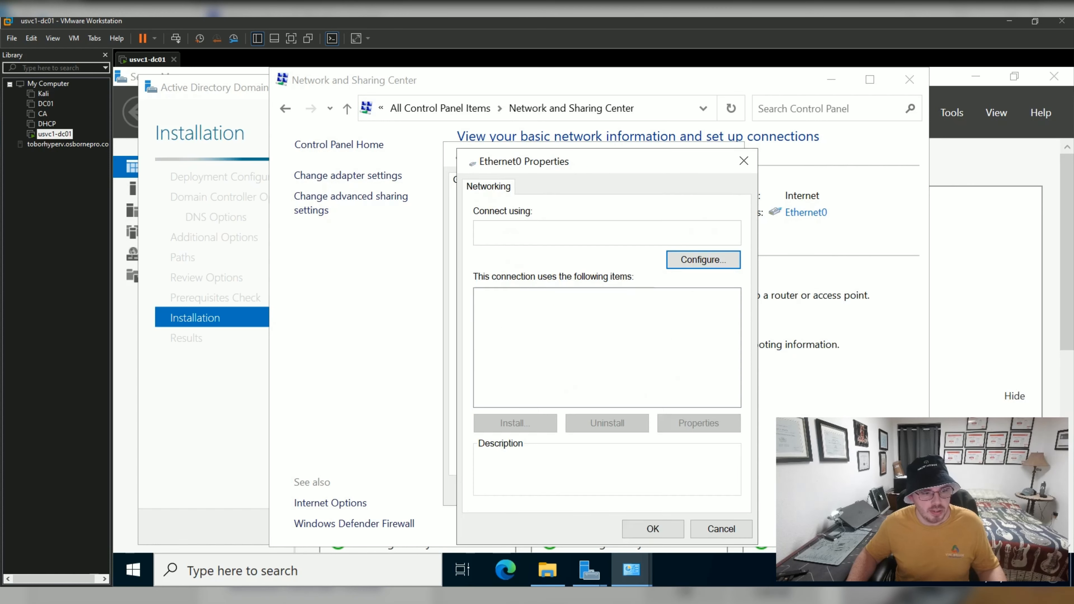
left_click(592, 338)
left_click(678, 423)
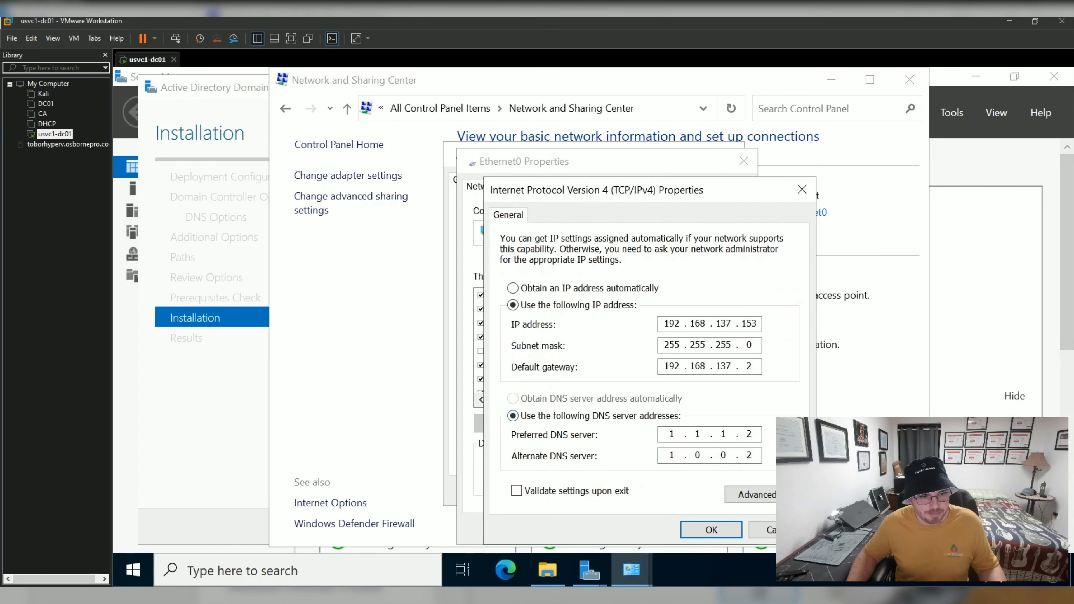
left_click_drag(677, 190, 536, 132)
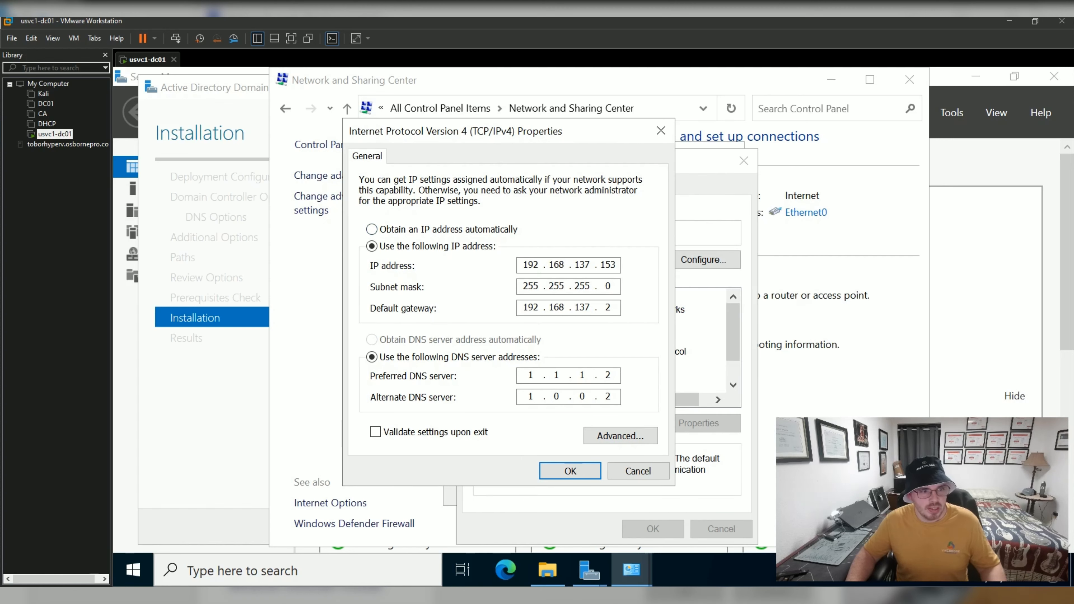
left_click(601, 265)
left_click(606, 265)
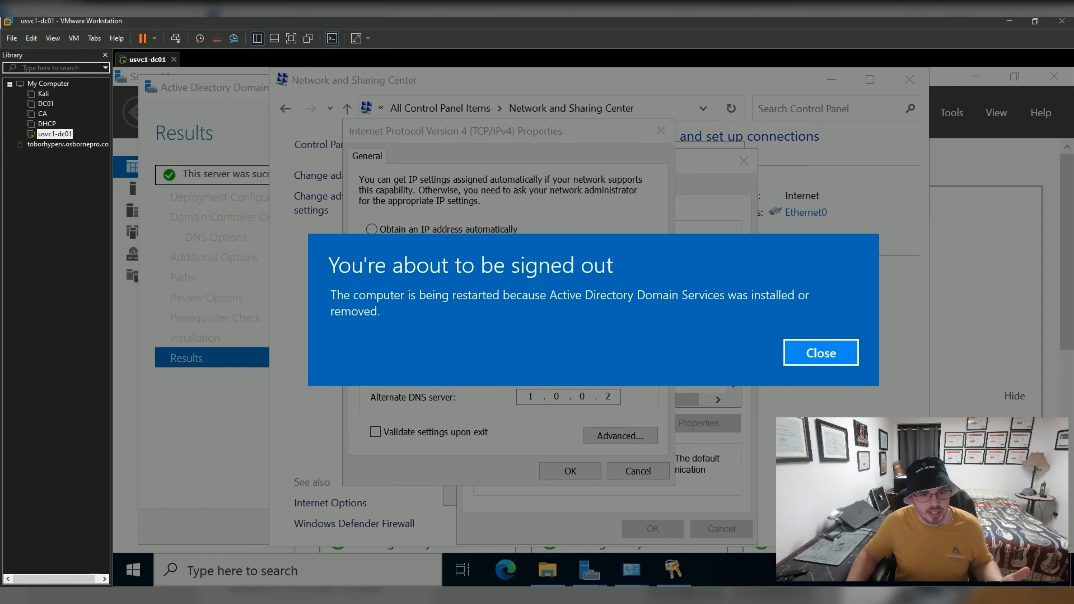
Dismiss the sign-out notice and close the IPv4, Ethernet0, Network windows and finished AD DS wizard.
left_click(821, 353)
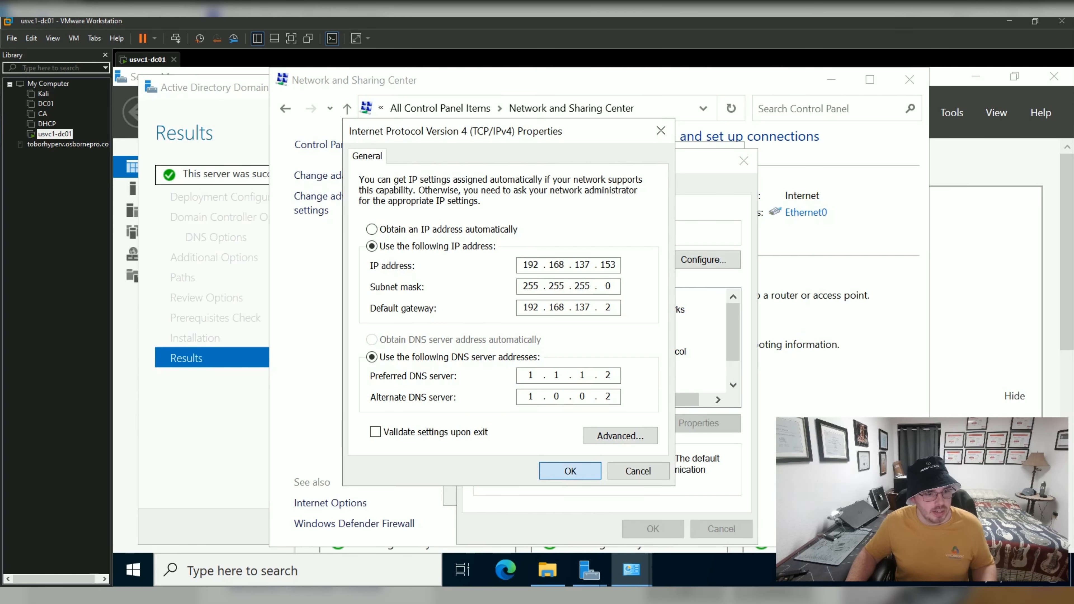
left_click(571, 472)
left_click(653, 530)
left_click(708, 491)
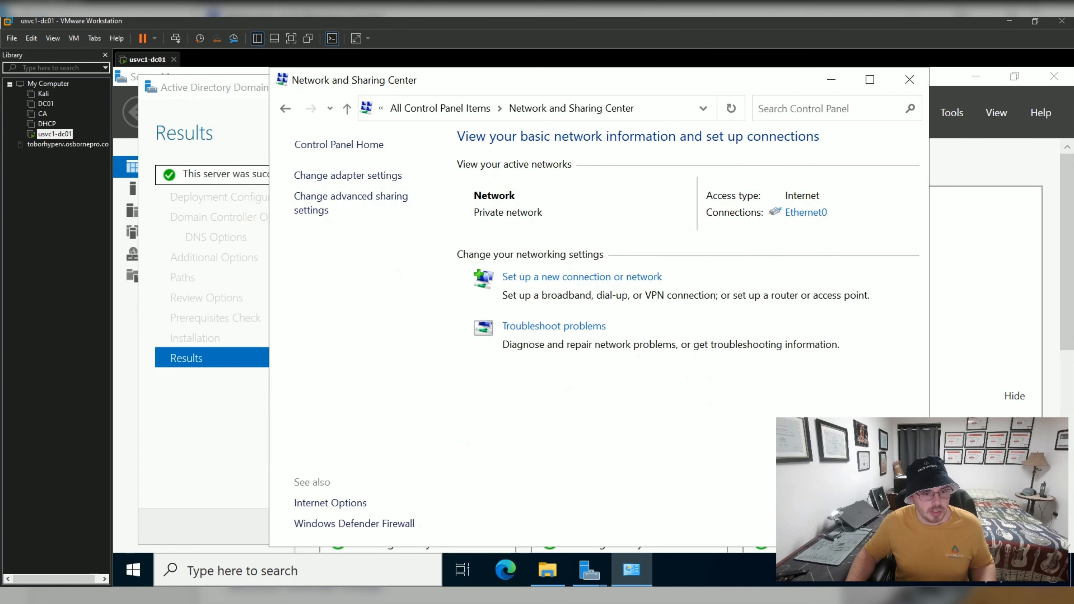
left_click(909, 79)
left_click(659, 527)
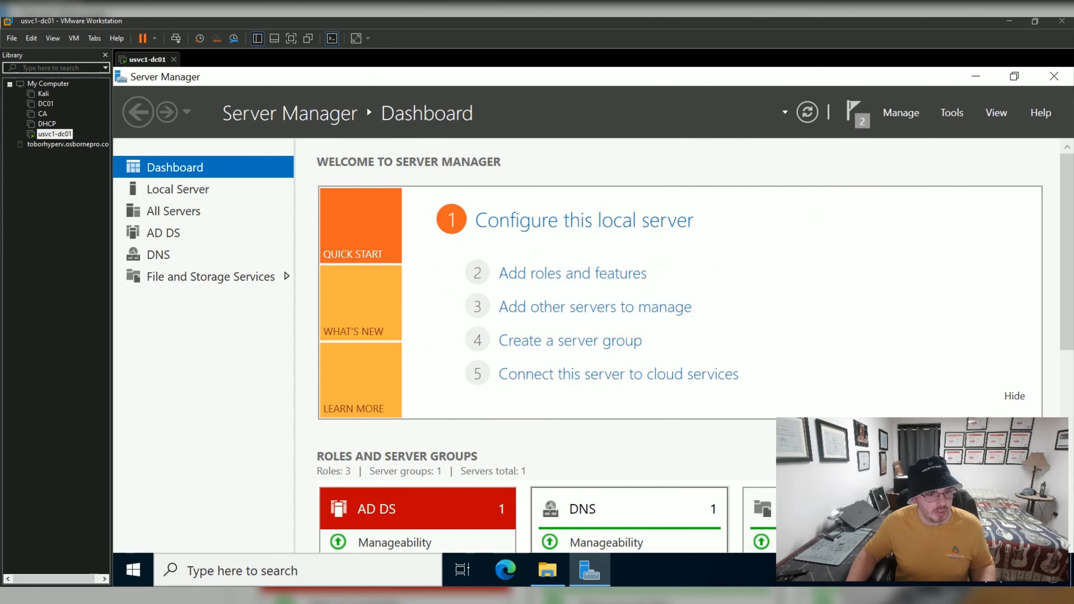
Restart the newly promoted domain controller from the Start menu's power options.
left_click(133, 570)
left_click(134, 533)
left_click(165, 491)
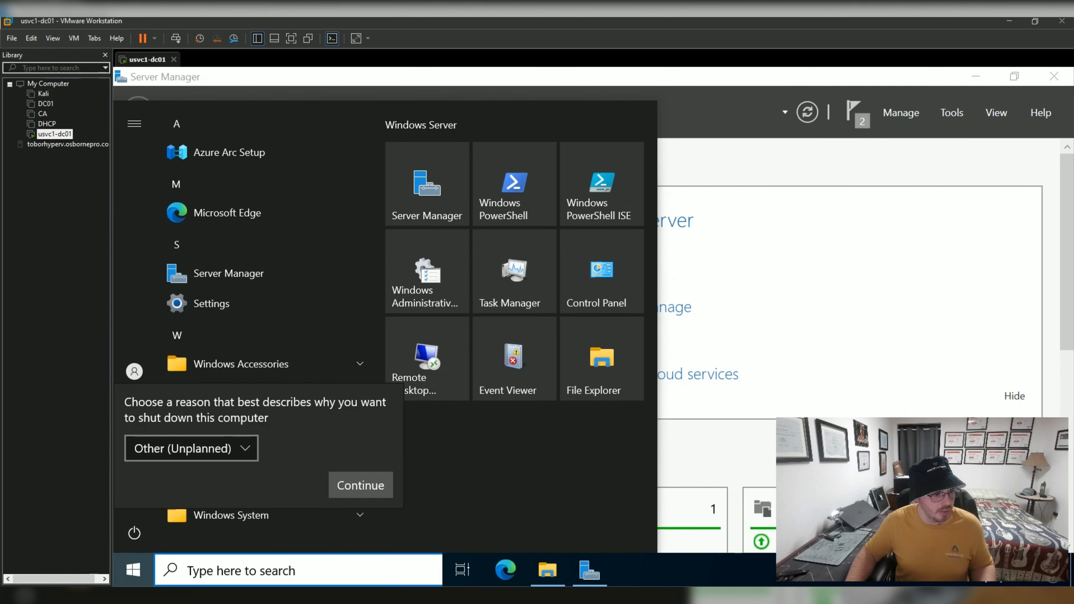
left_click(361, 485)
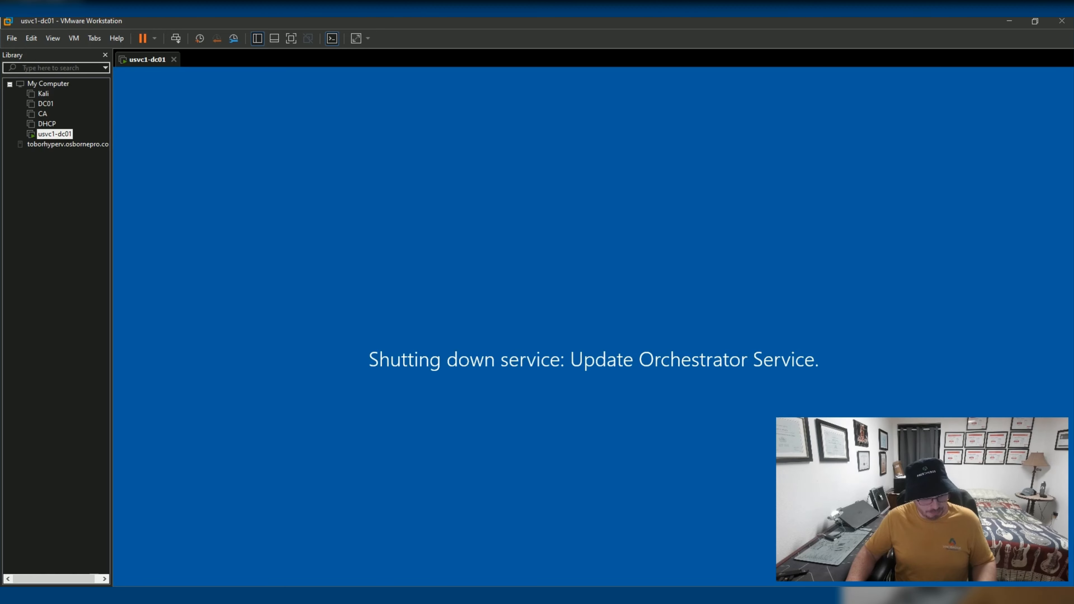
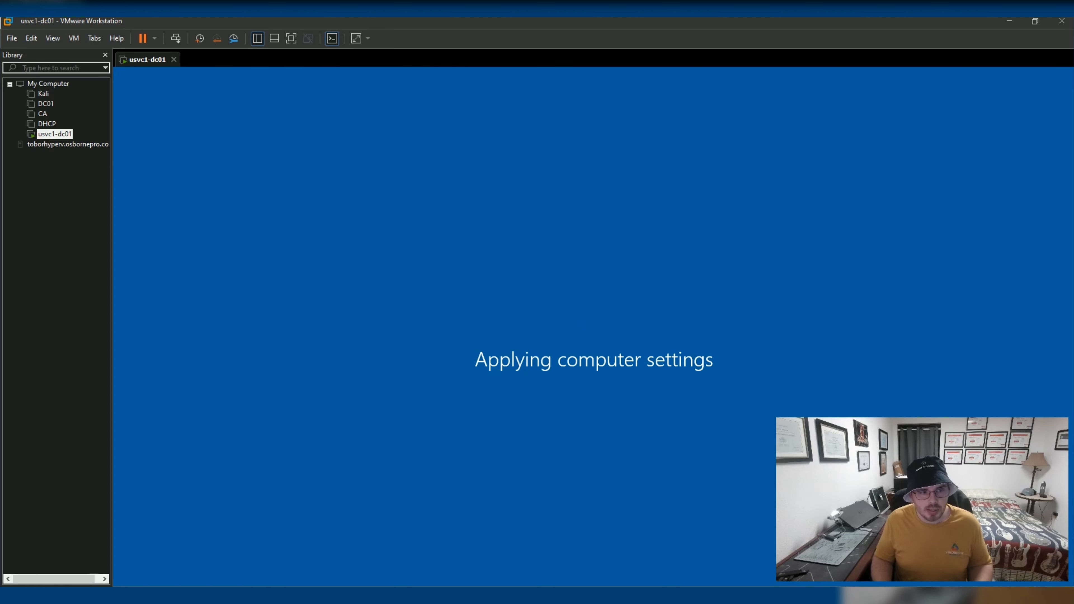
Drop down the ConEmu PowerShell console over the VM while it applies computer settings.
key("ctrl+grave")
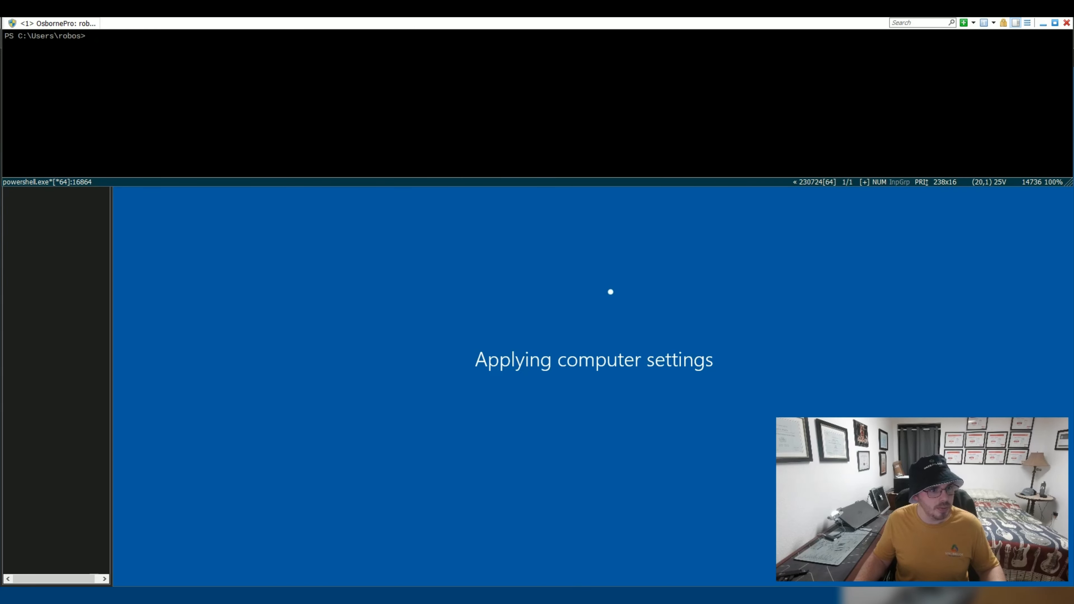
Enlarge the console and enter Get-SMBShare -Name SYSVOL, which finds no SYSVOL share.
key("Return")
key("Return")
key("Return")
key("Return")
key("Return")
key("Return")
key("Return")
key("Return")
key("Return")
key("Return")
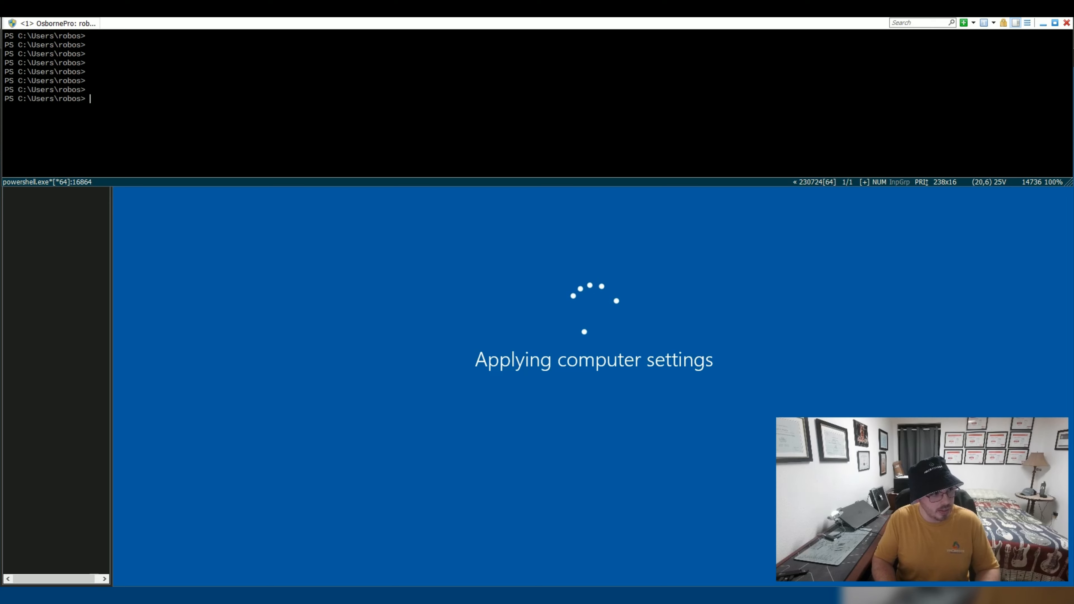
left_click_drag(538, 186, 538, 307)
key("Return")
key("Return")
key("Return")
key("Return")
key("Return")
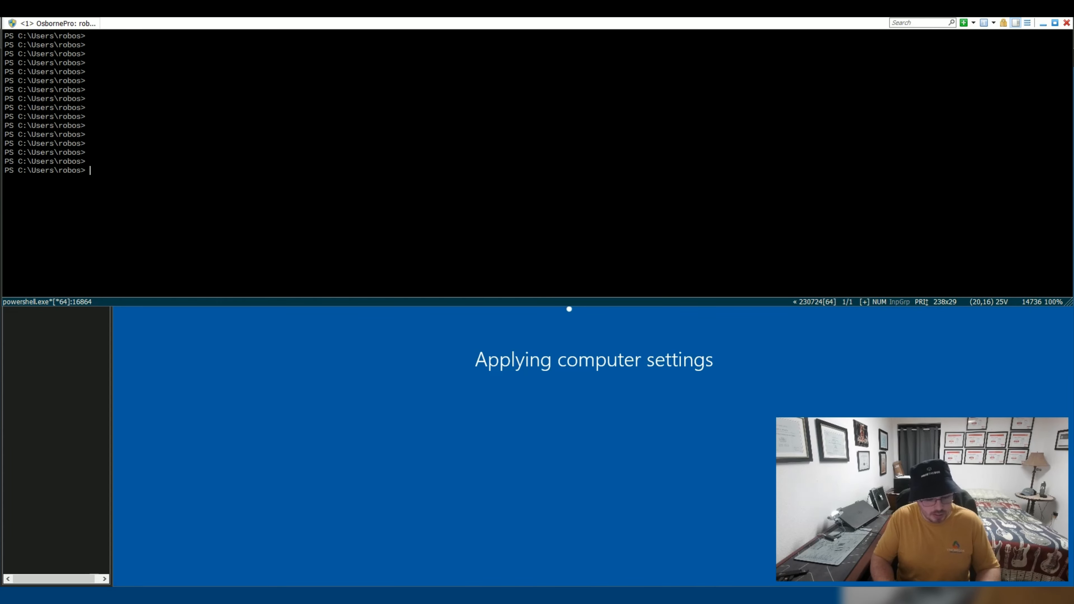
type("Get-SMBShar")
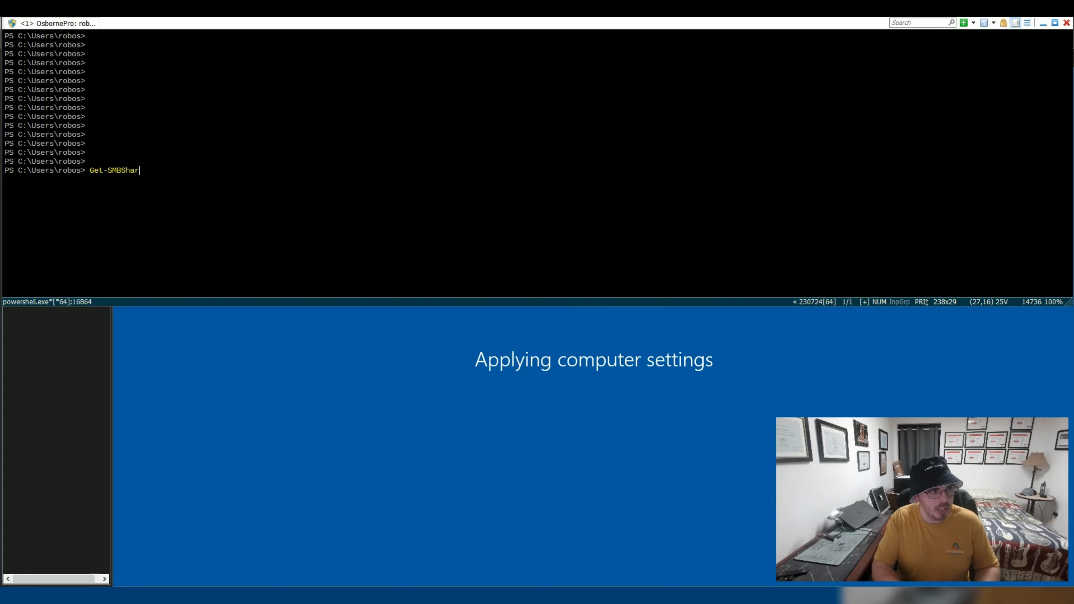
type("e -Name SYSVOL")
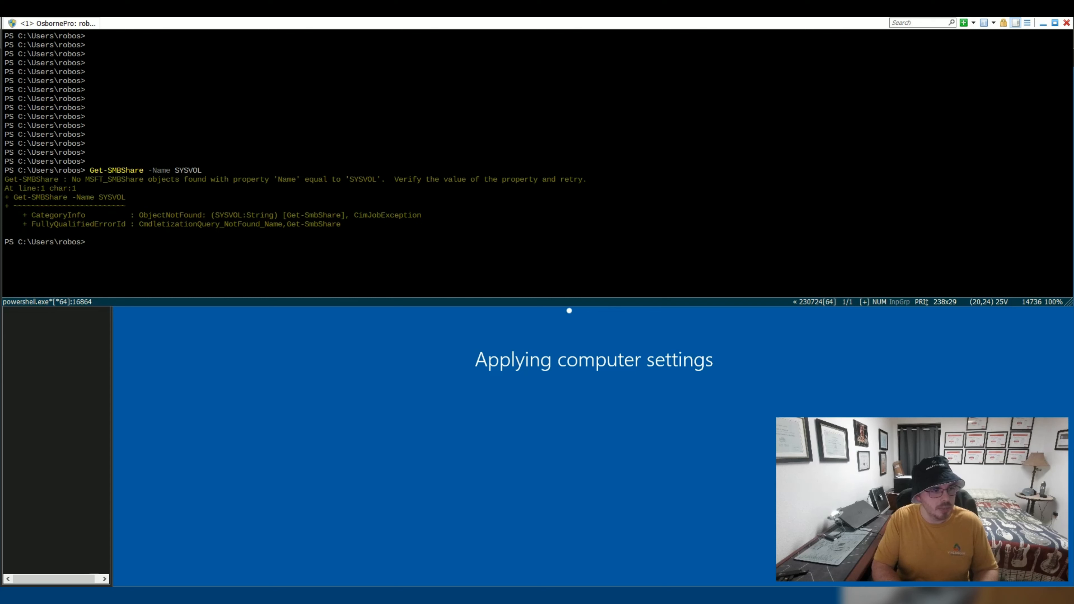
Rerun the share lookup for IPC$ and then ADMIN$, confirming both shares exist.
key("Up")
key("BackSpace")
key("BackSpace")
key("BackSpace")
key("BackSpace")
key("BackSpace")
key("BackSpace")
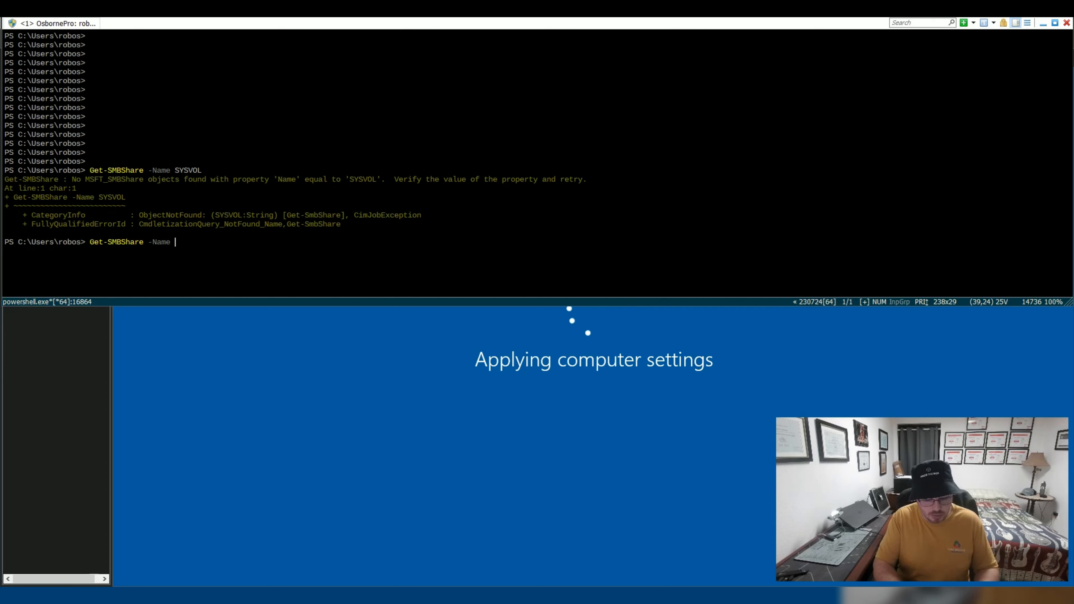
type("IPC$")
key("Return")
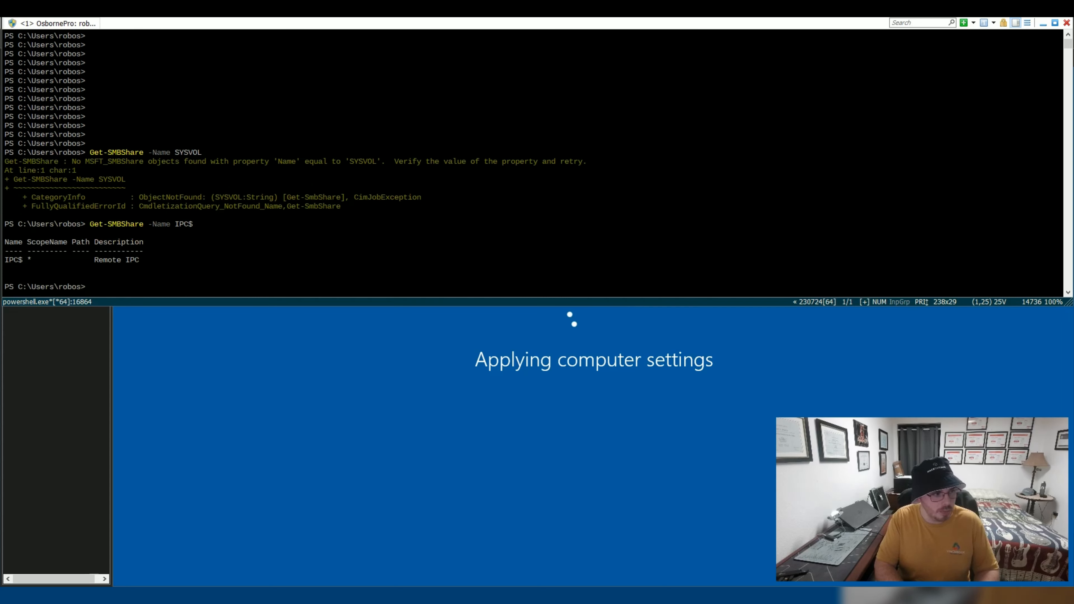
key("Up")
key("BackSpace")
key("BackSpace")
key("BackSpace")
key("BackSpace")
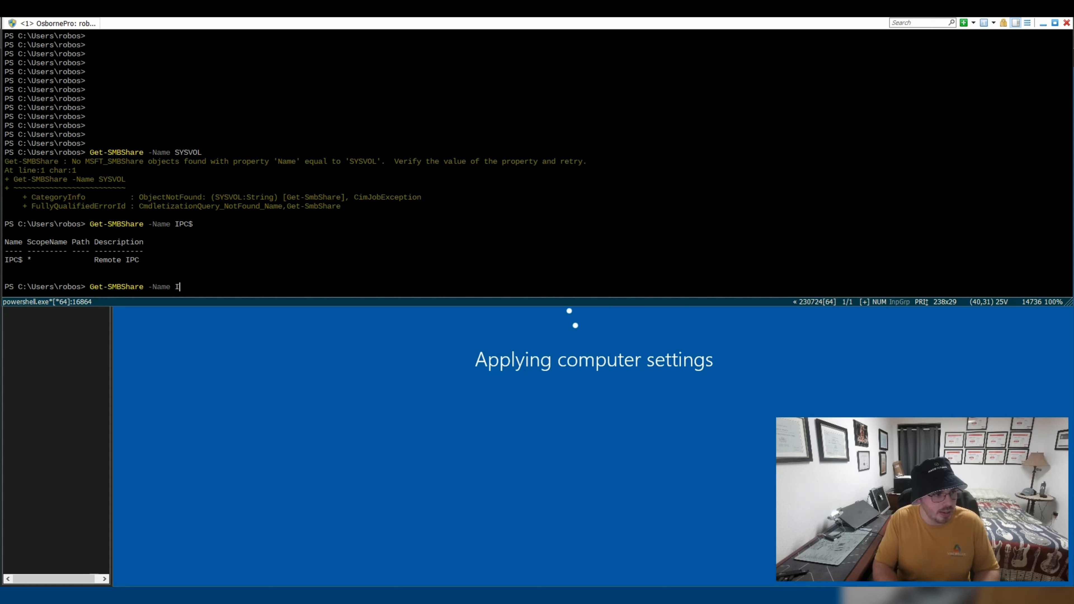
type("ADMIN$")
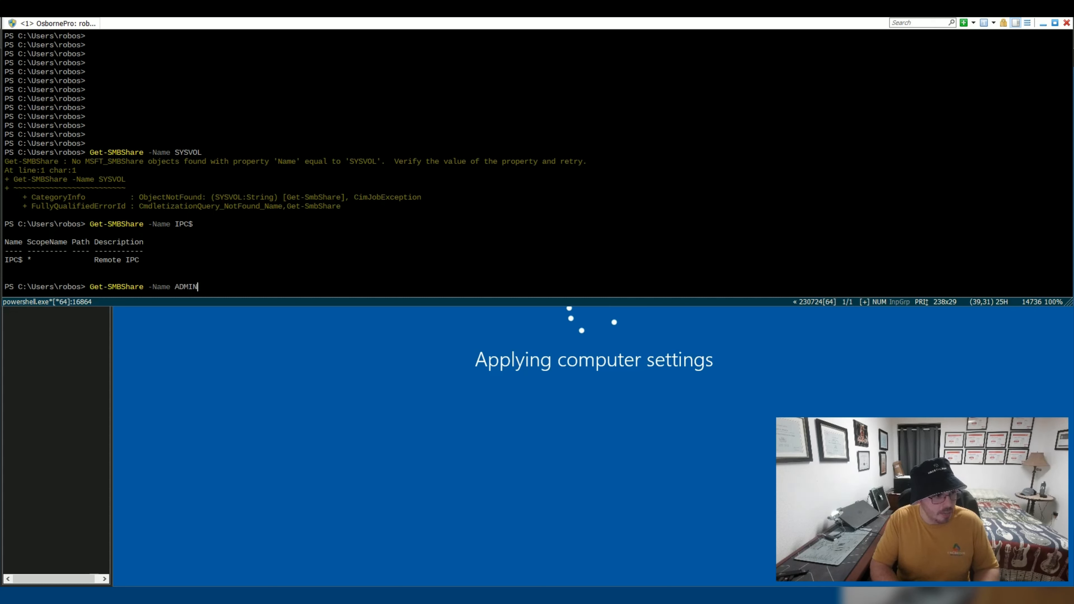
key("Return")
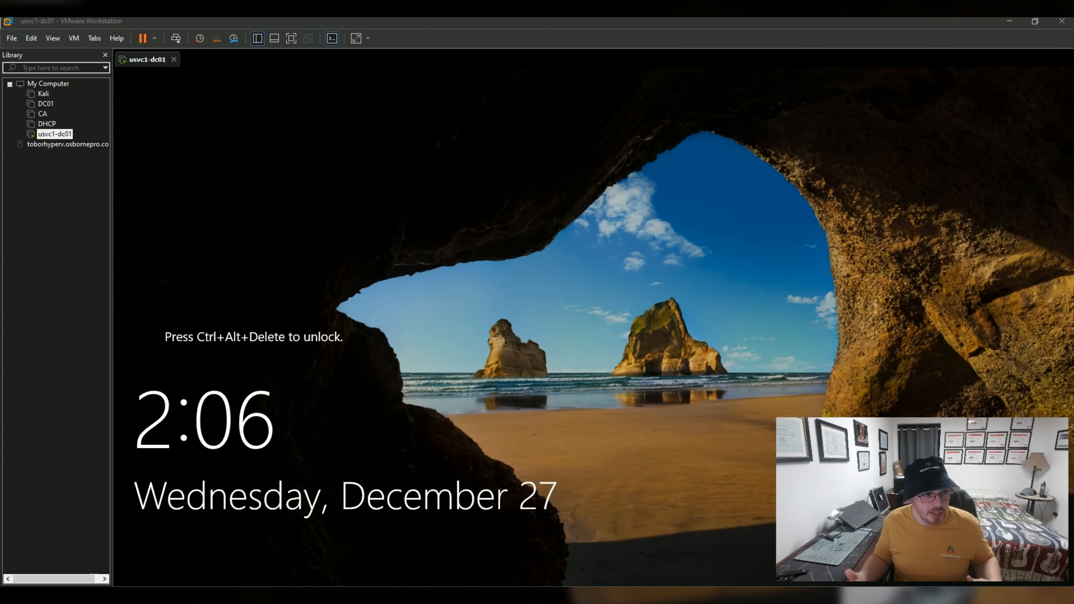
Unlock usvc1-dc01 and sign in with the domain Administrator password.
left_click(175, 39)
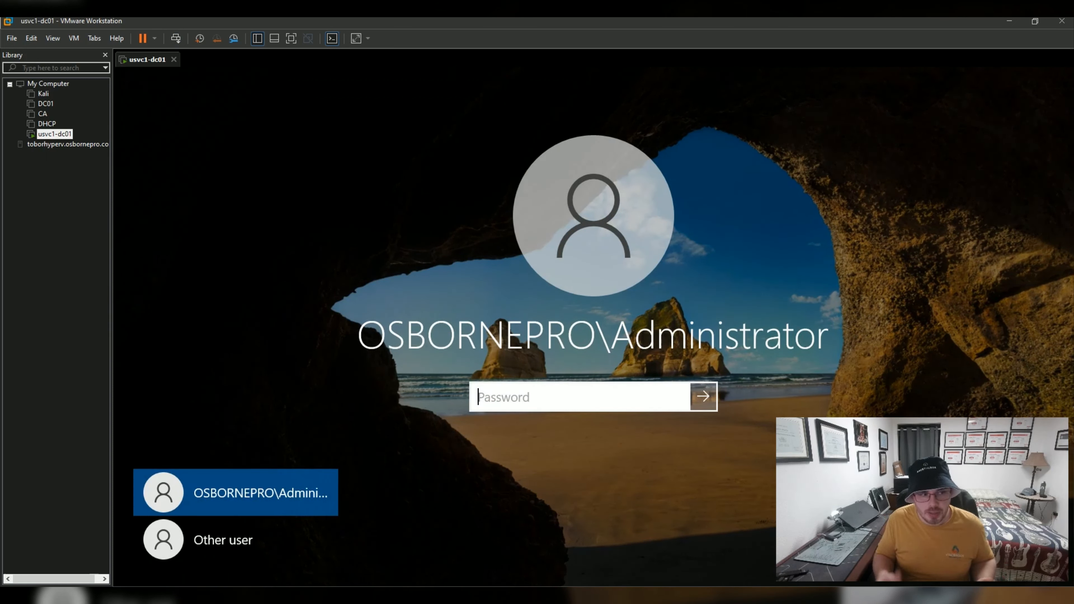
type("********")
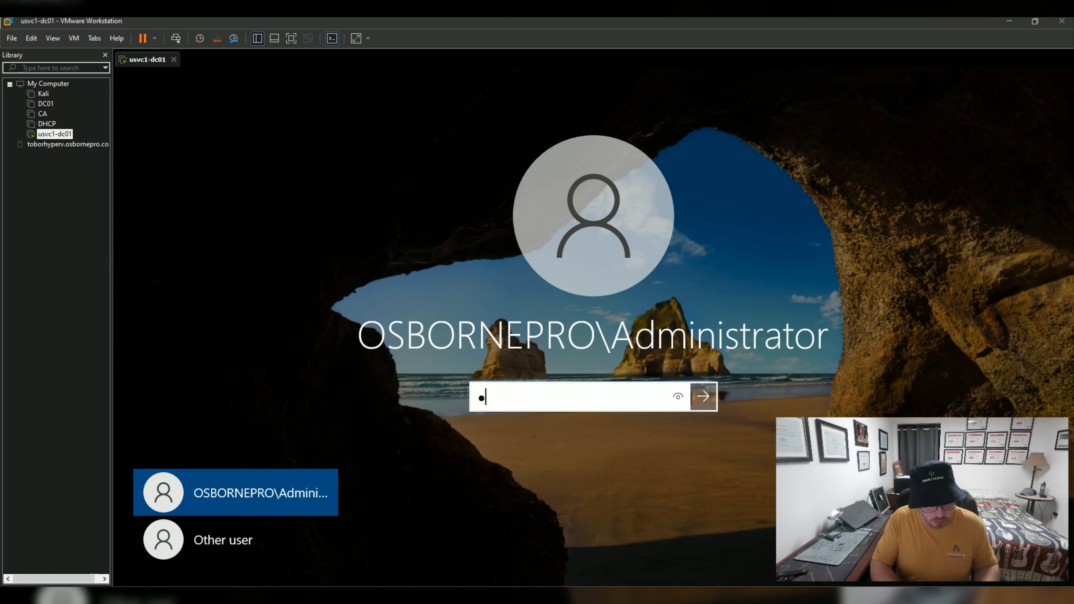
type("*****")
key("Return")
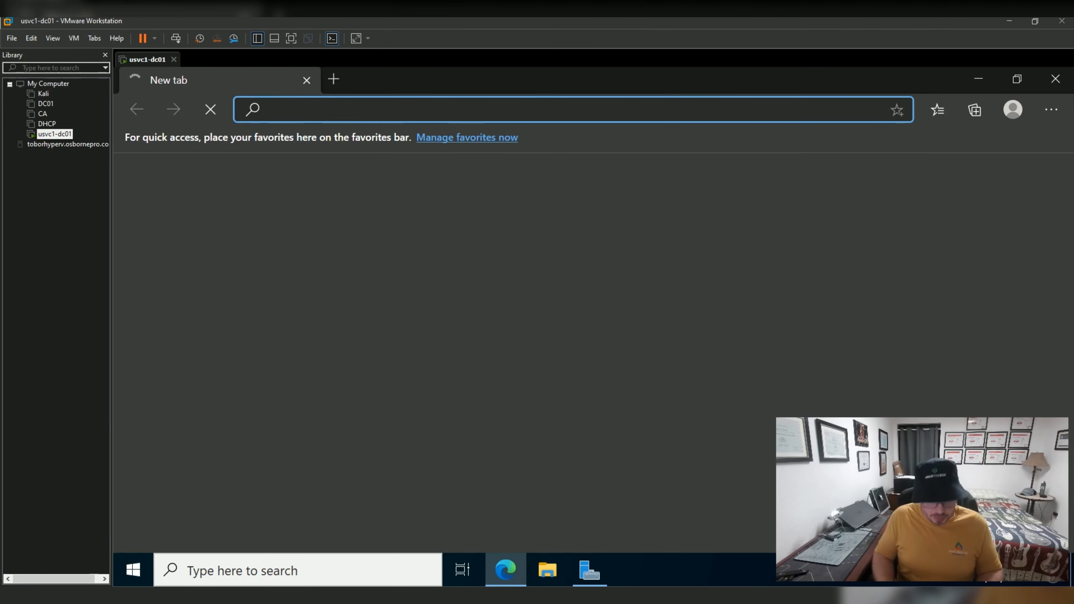
Browse to osbornepro.com in Edge, close the cookie dialog, and minimize the browser.
type("osbornepro.com")
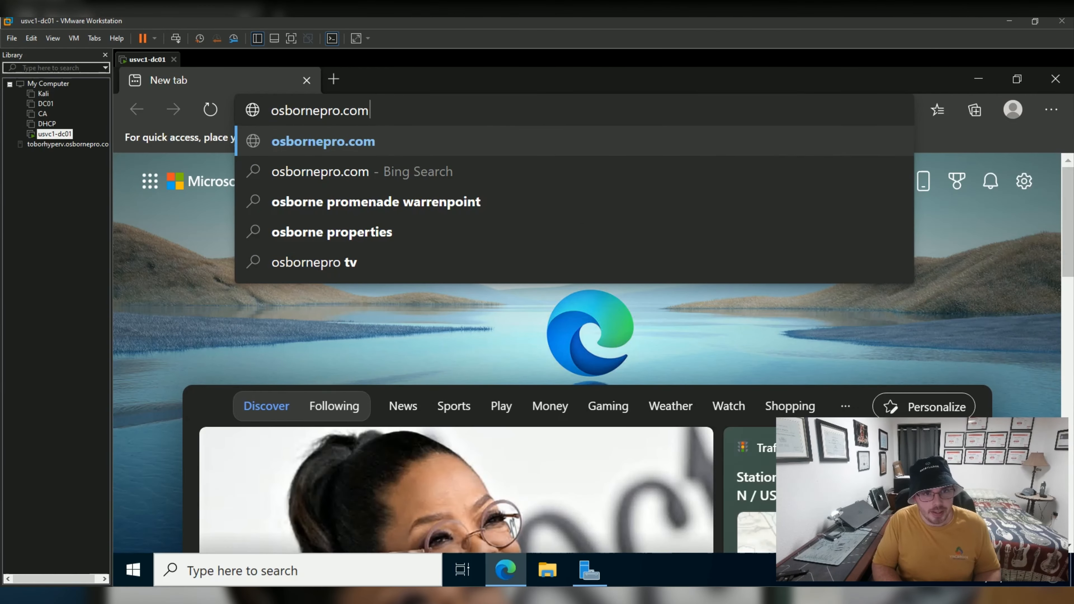
key("Return")
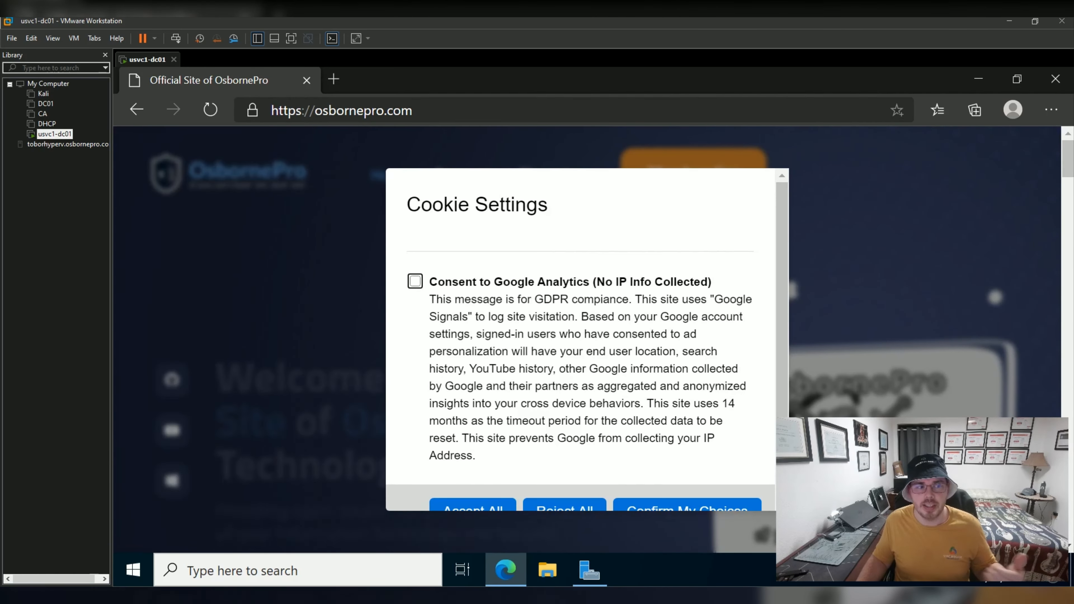
left_click(473, 507)
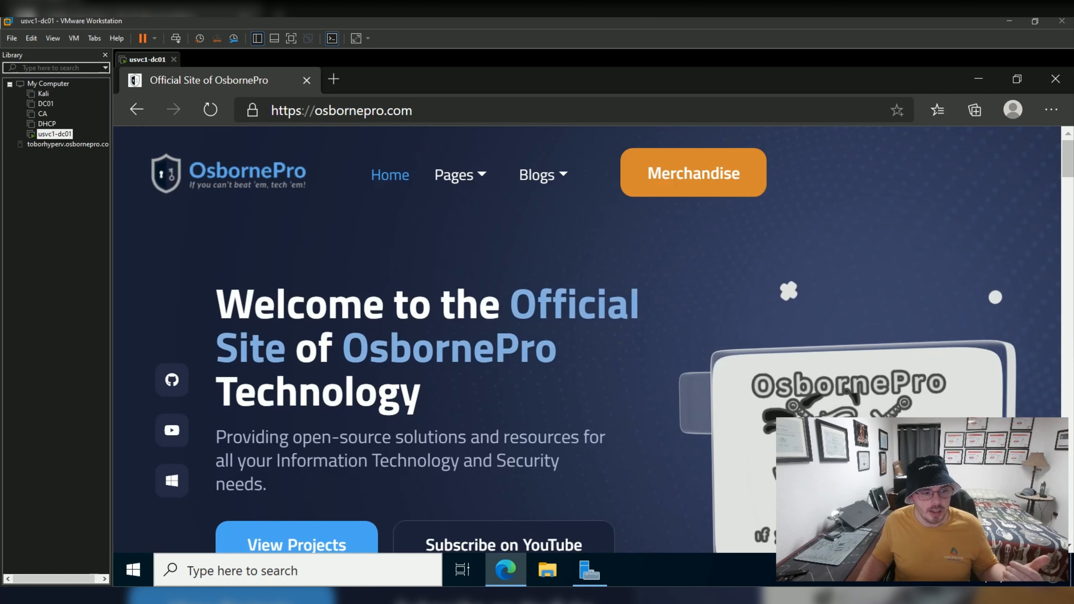
left_click(978, 79)
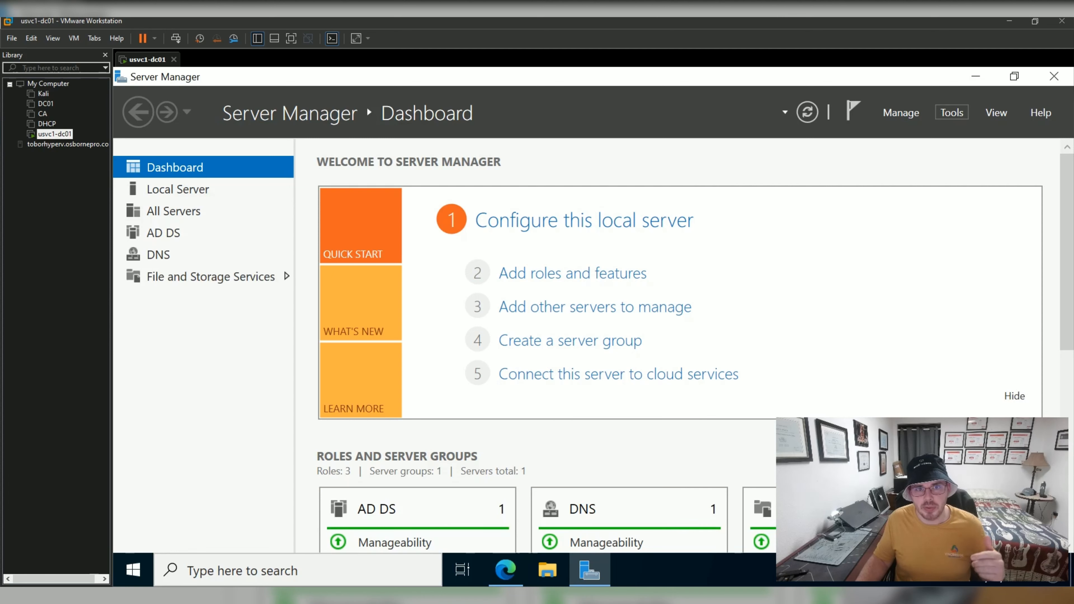
Open DNS Manager and view the main.osbornepro.com forward zone's host records.
left_click(952, 113)
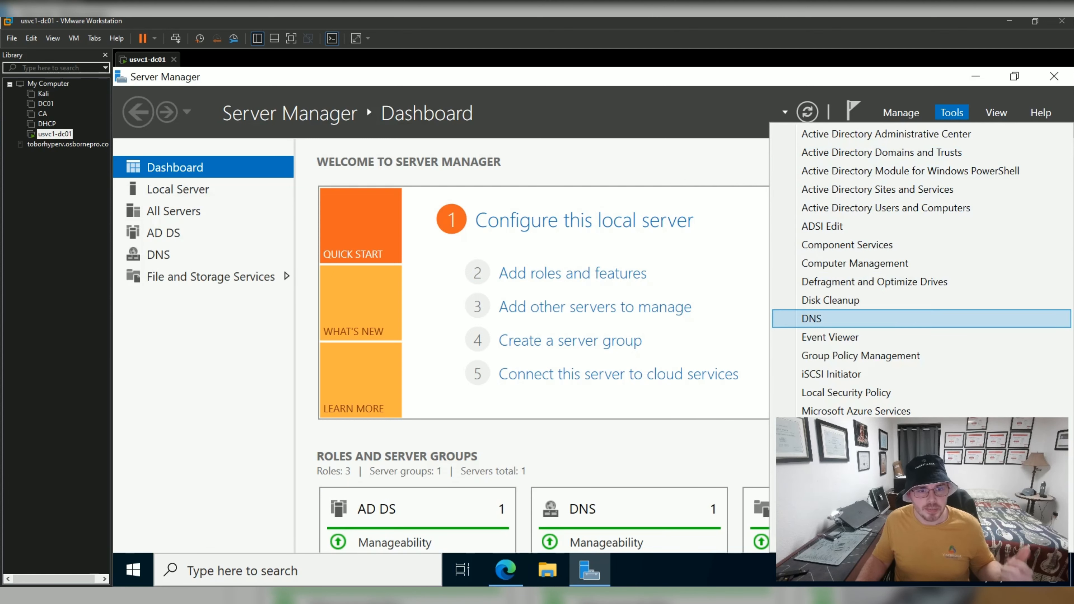
left_click(825, 318)
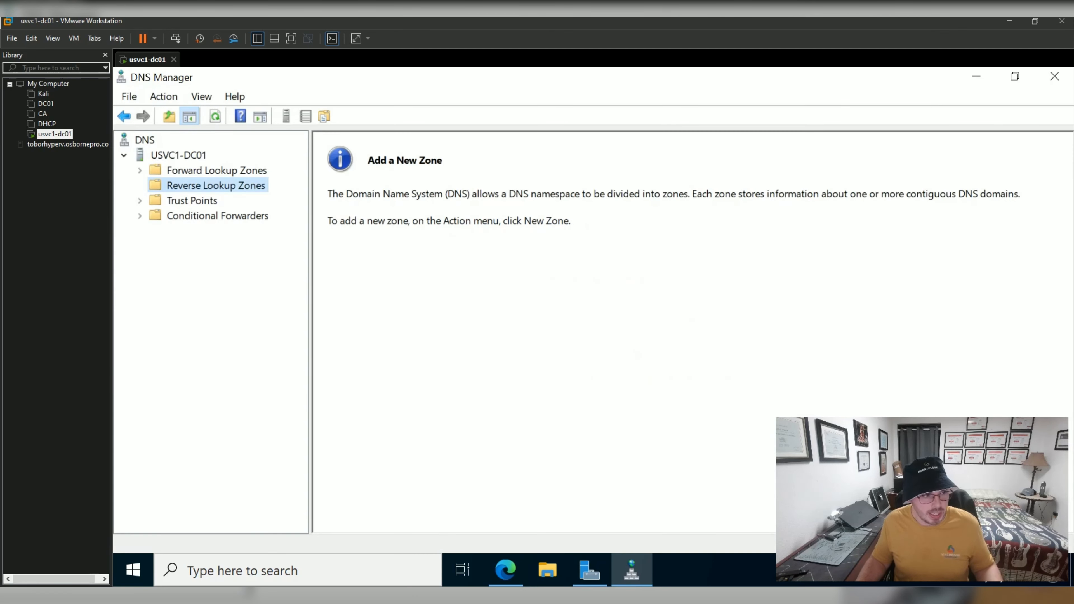
double_click(217, 170)
left_click(230, 201)
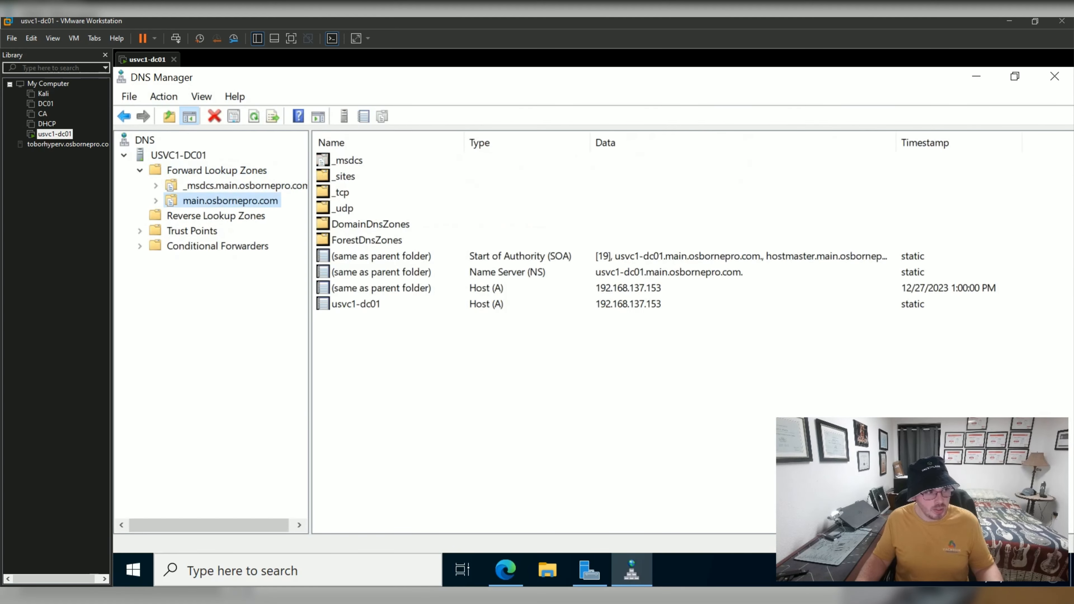
left_click(381, 289)
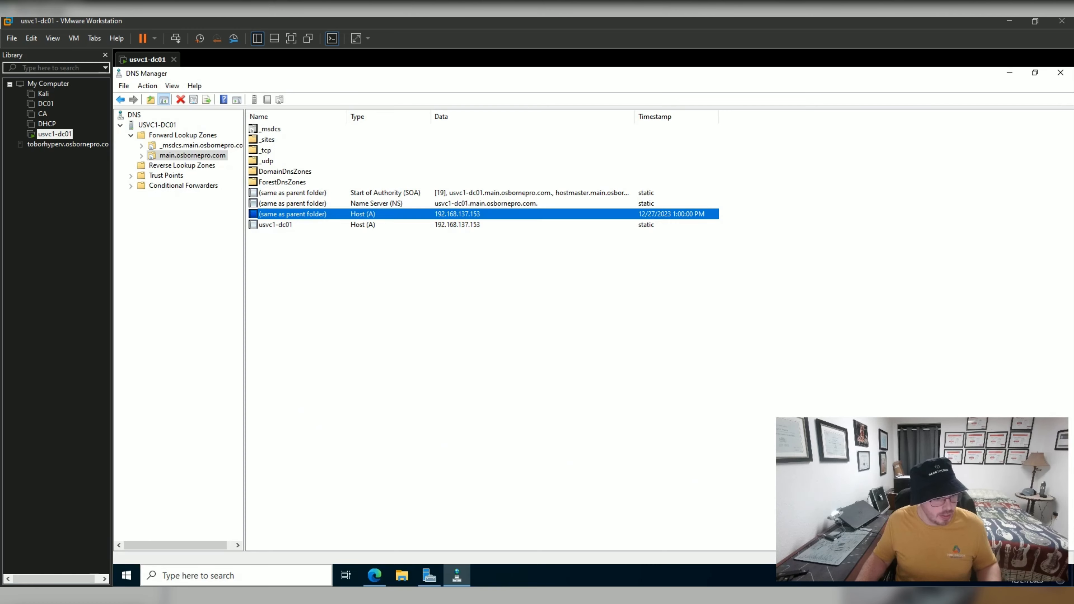
Set display scaling to 150% in Settings, then check the usvc1-dc01 record and Reverse Lookup Zones.
left_click(126, 575)
left_click(127, 523)
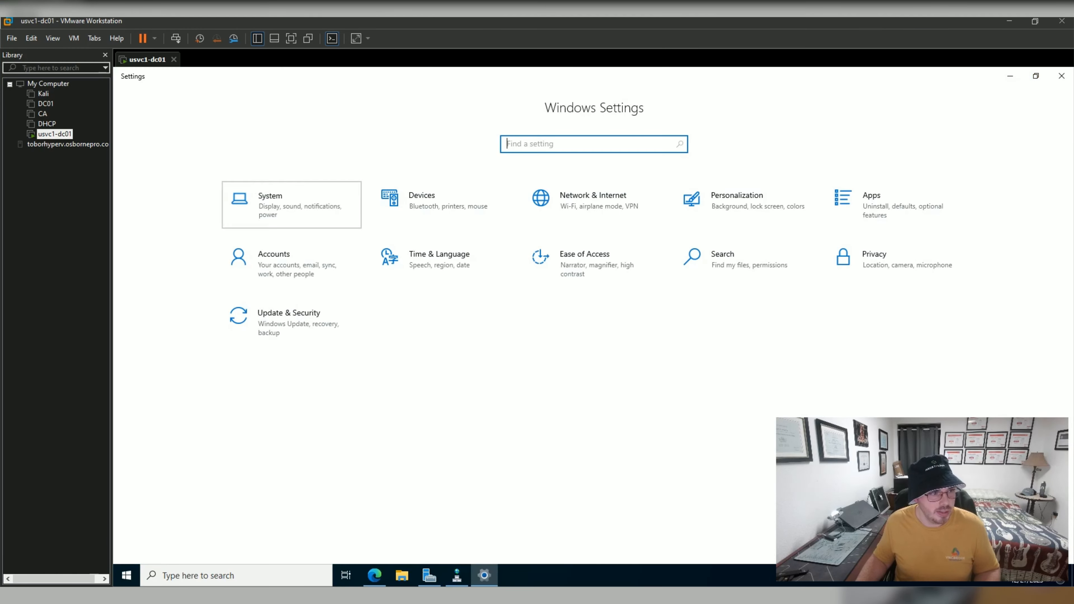
left_click(266, 196)
left_click(359, 359)
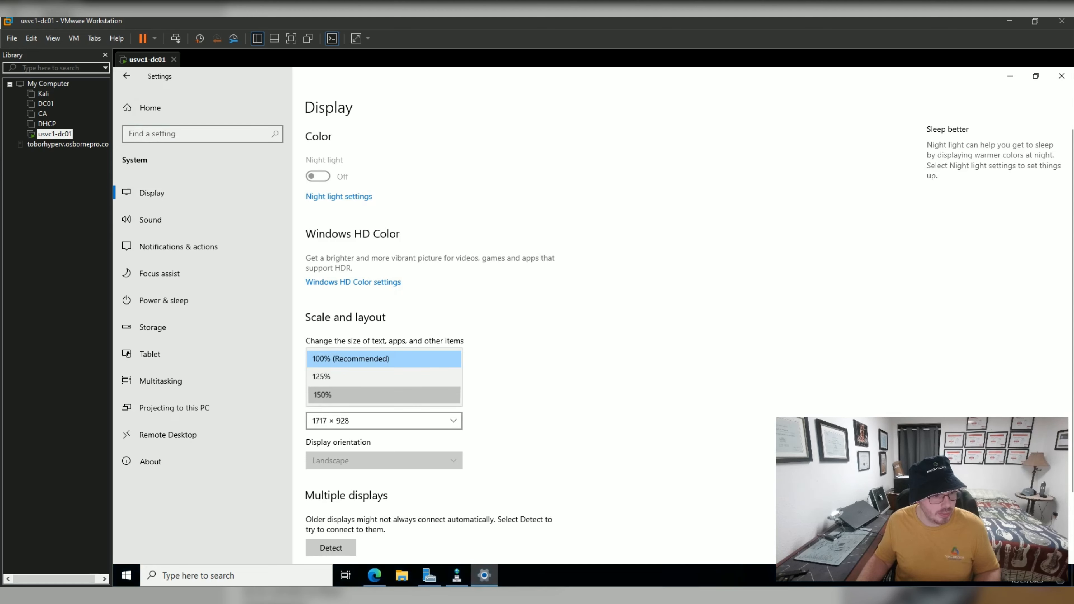
left_click(360, 395)
left_click(1055, 81)
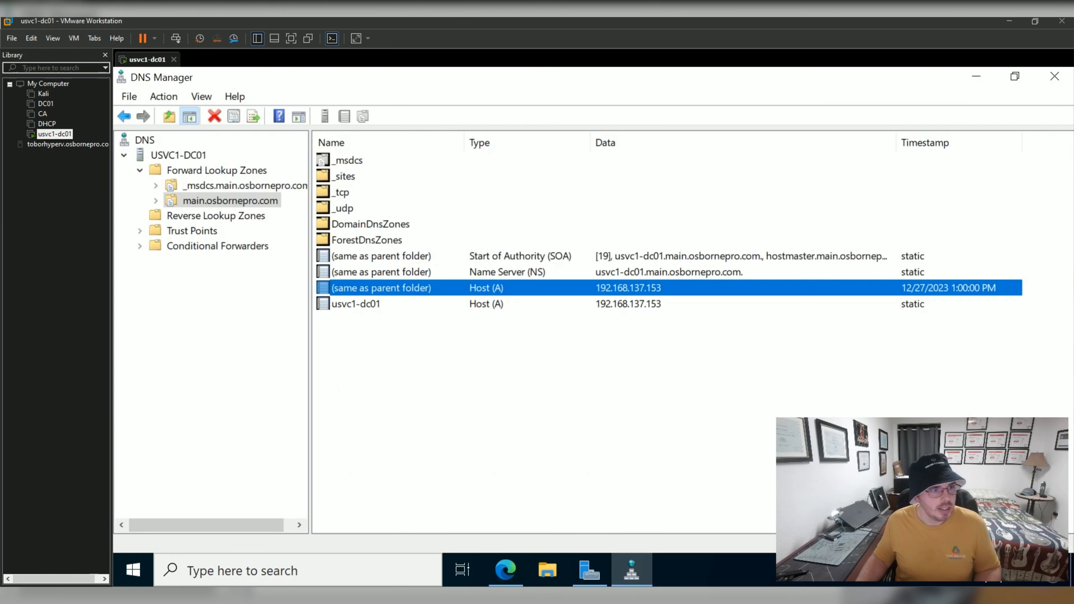
left_click(355, 304)
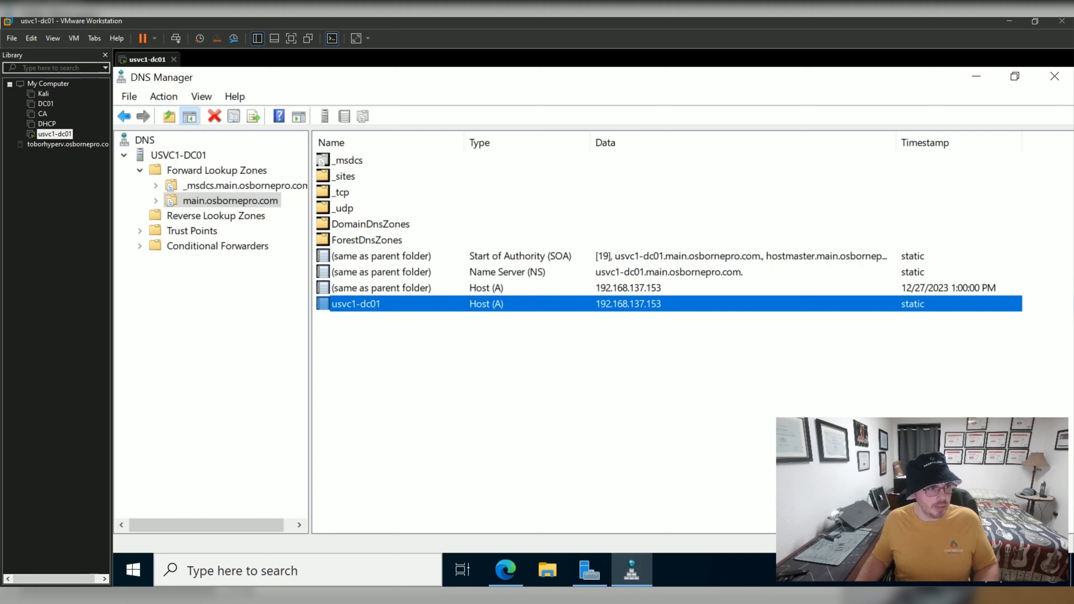
left_click(216, 216)
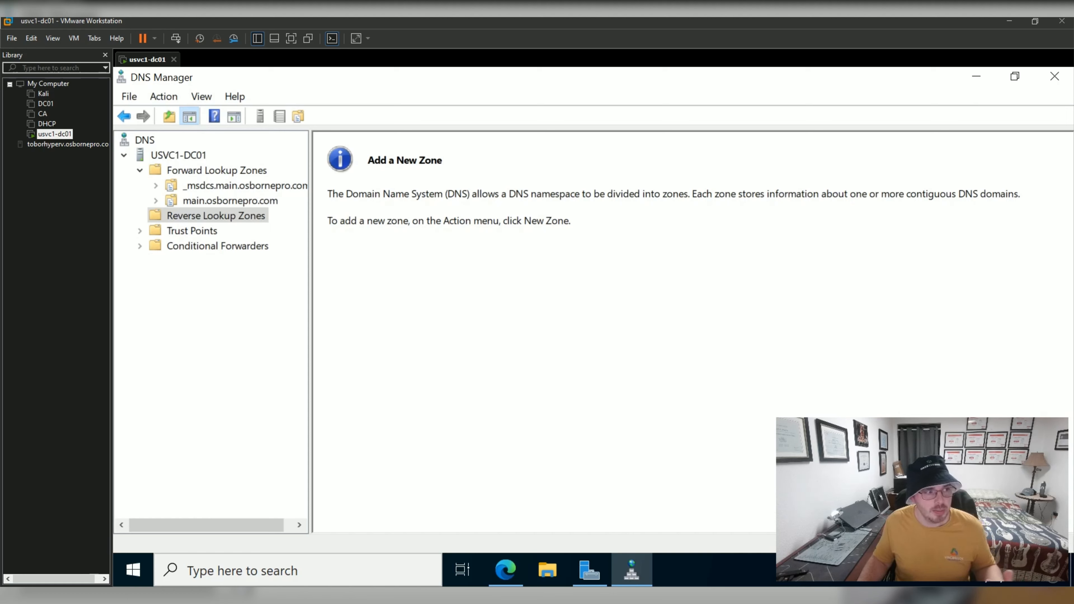
Create an AD-stored, forest-replicated IPv4 primary reverse zone for 192.168.137 with secure-only dynamic updates.
right_click(233, 213)
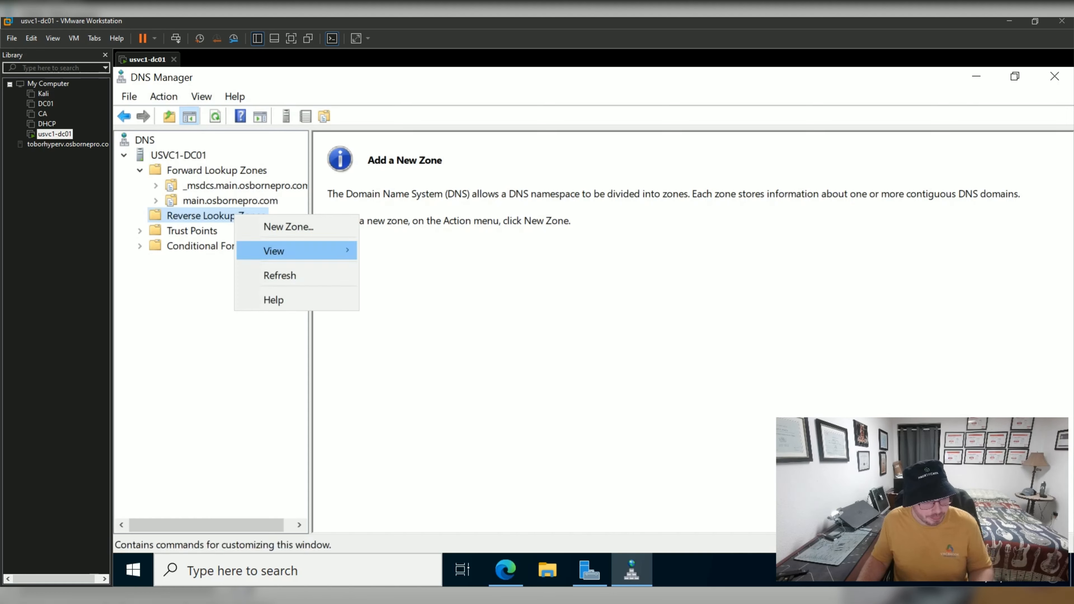
left_click(288, 226)
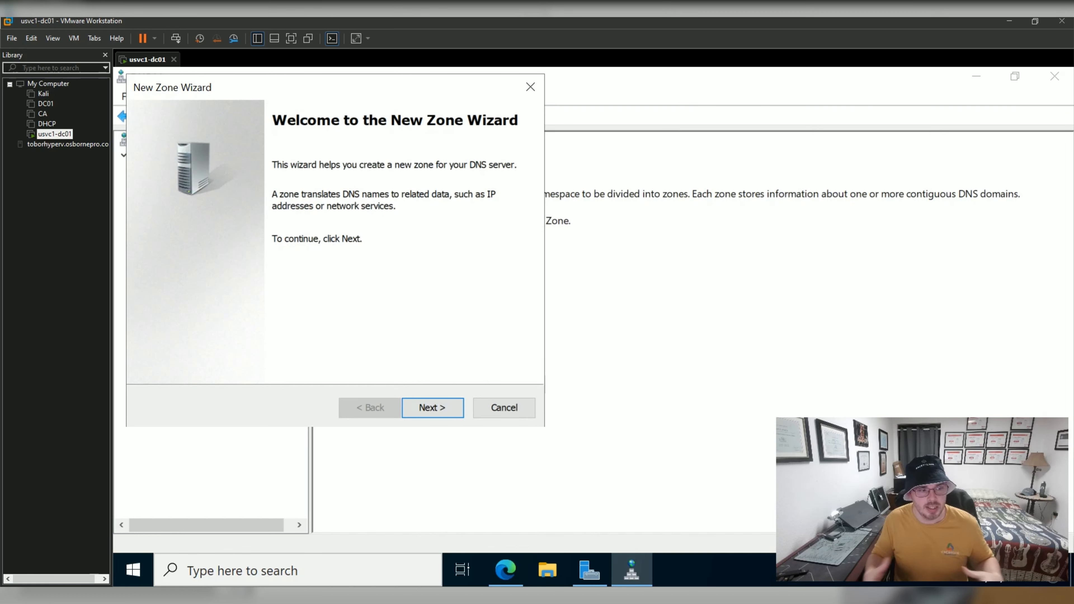
left_click(432, 408)
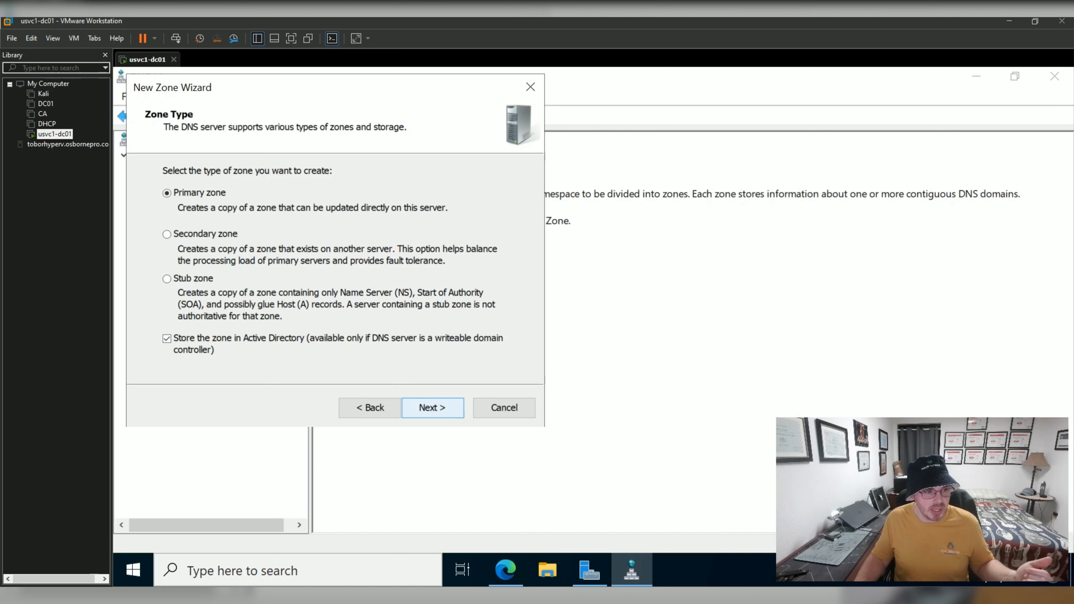
left_click(433, 408)
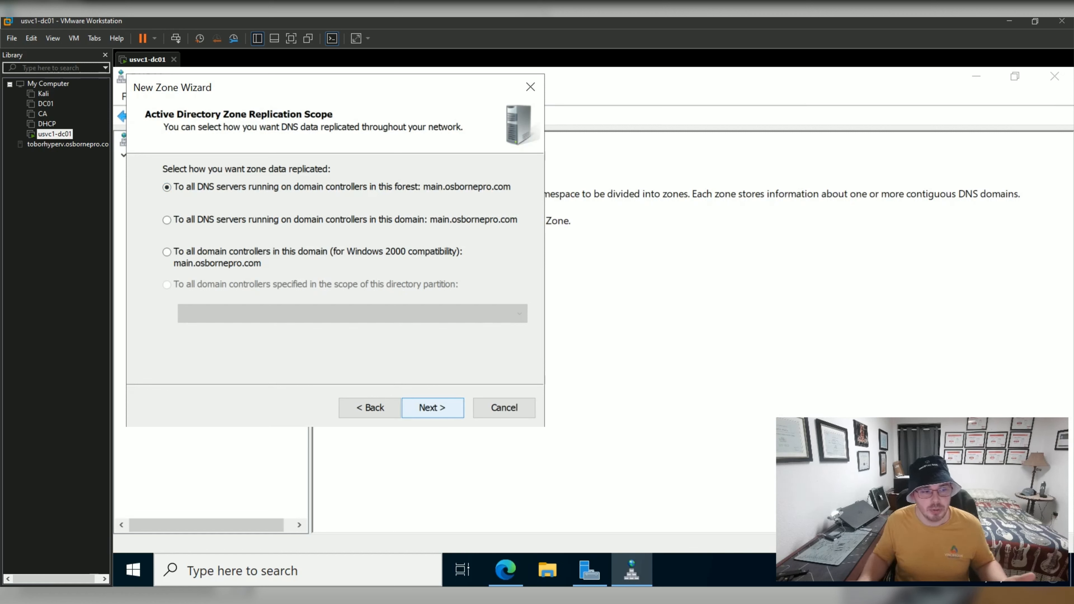
left_click(432, 408)
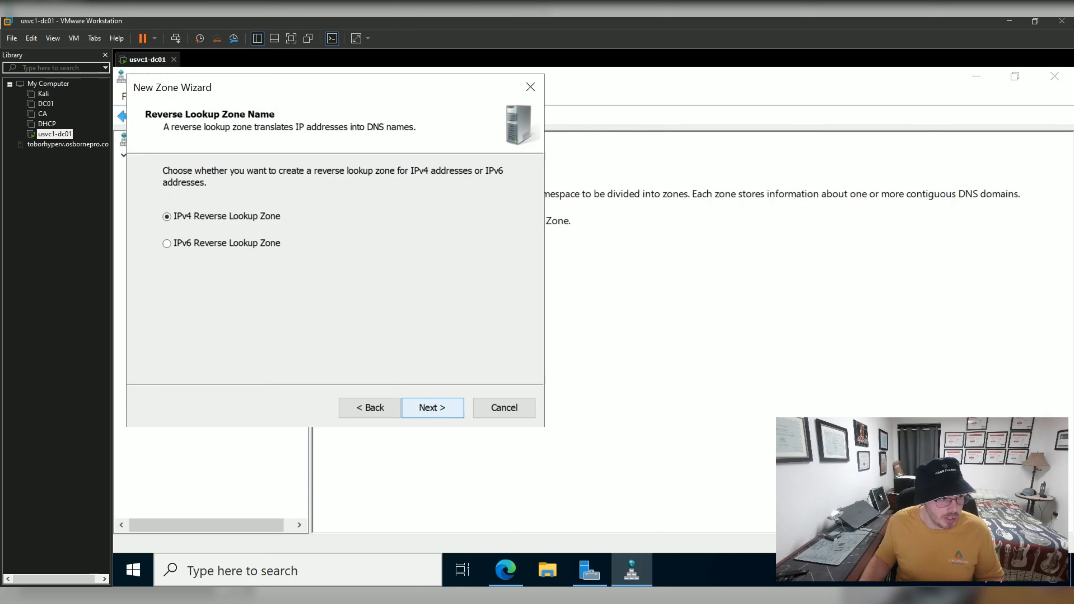
left_click(432, 408)
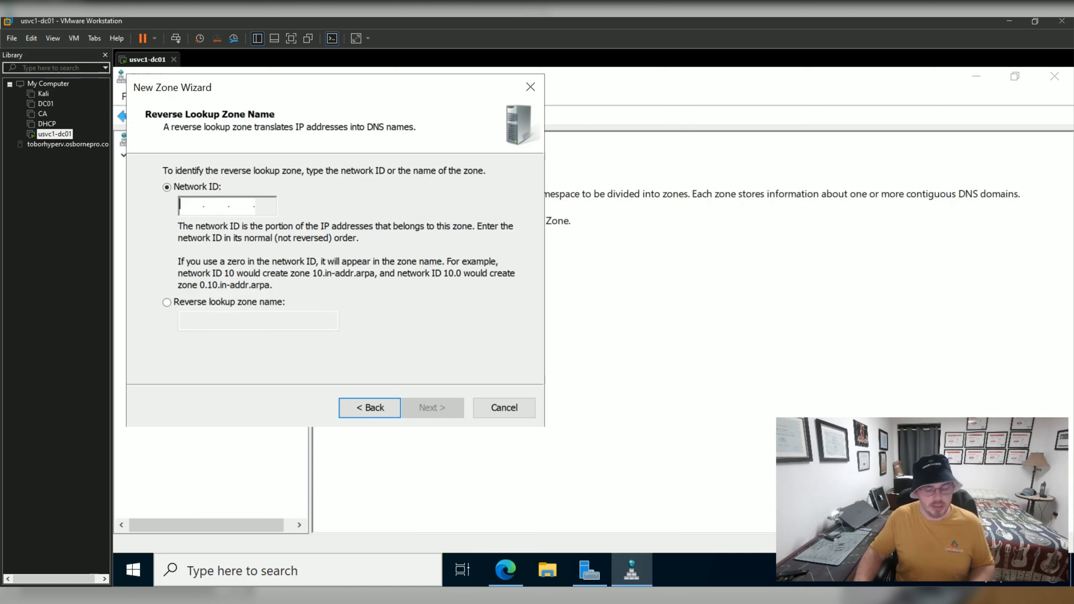
type("192.168.137 .")
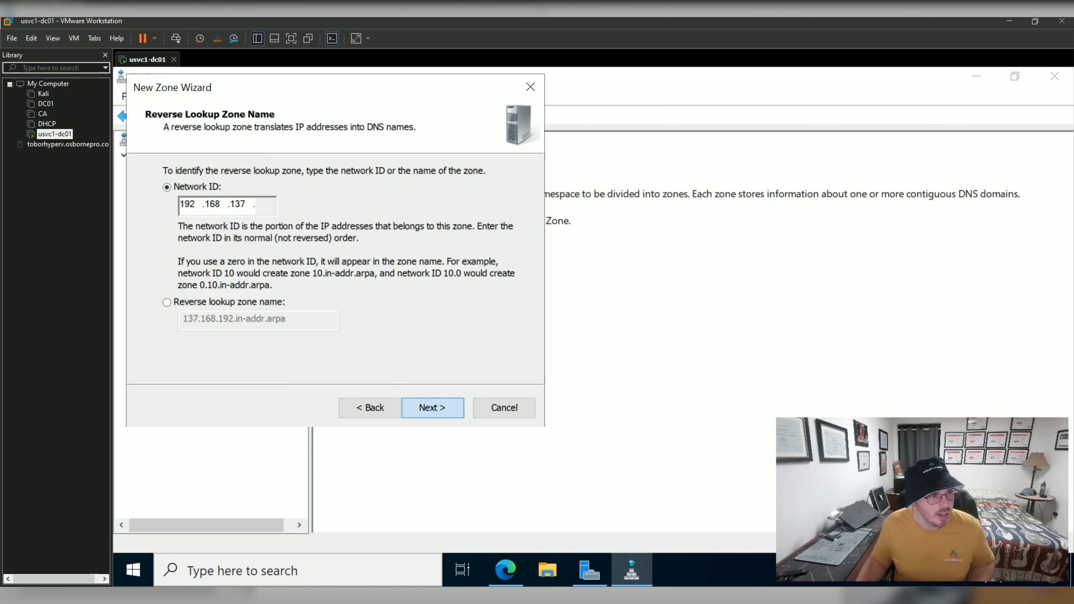
key("Return")
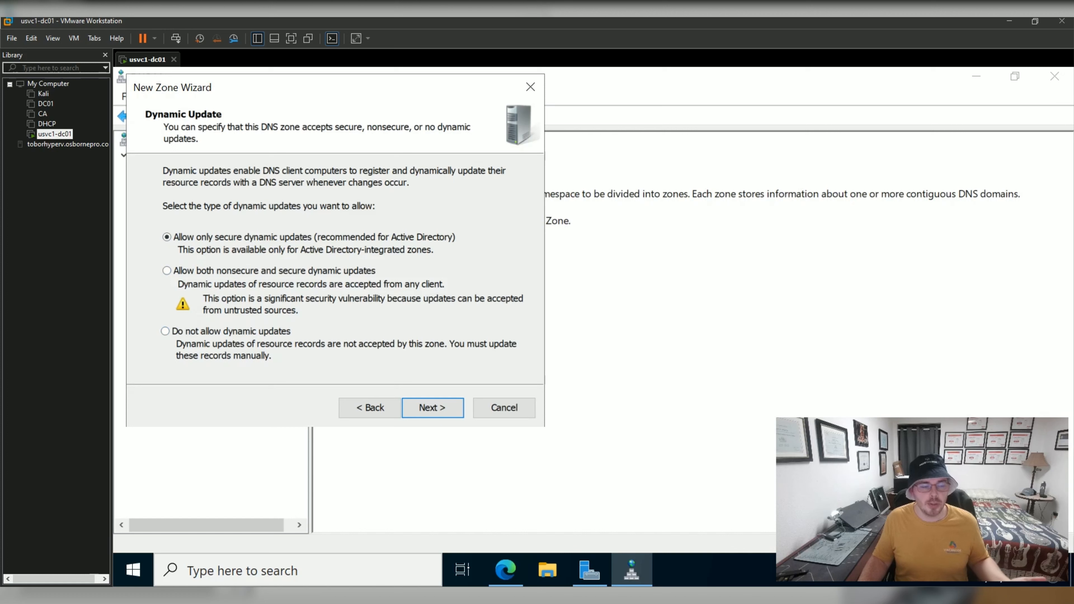
left_click(432, 408)
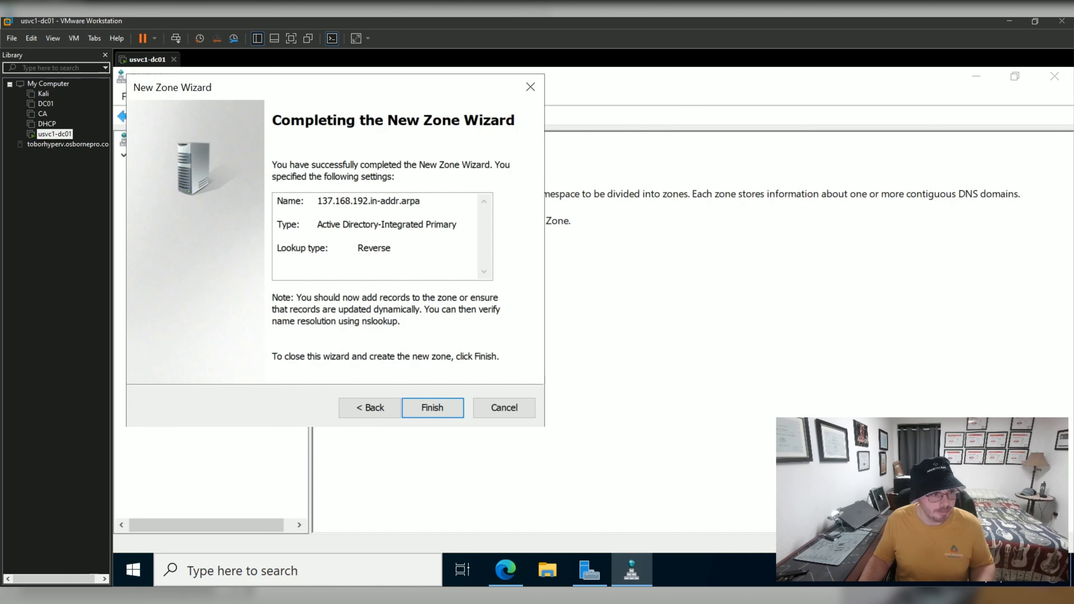
left_click(432, 408)
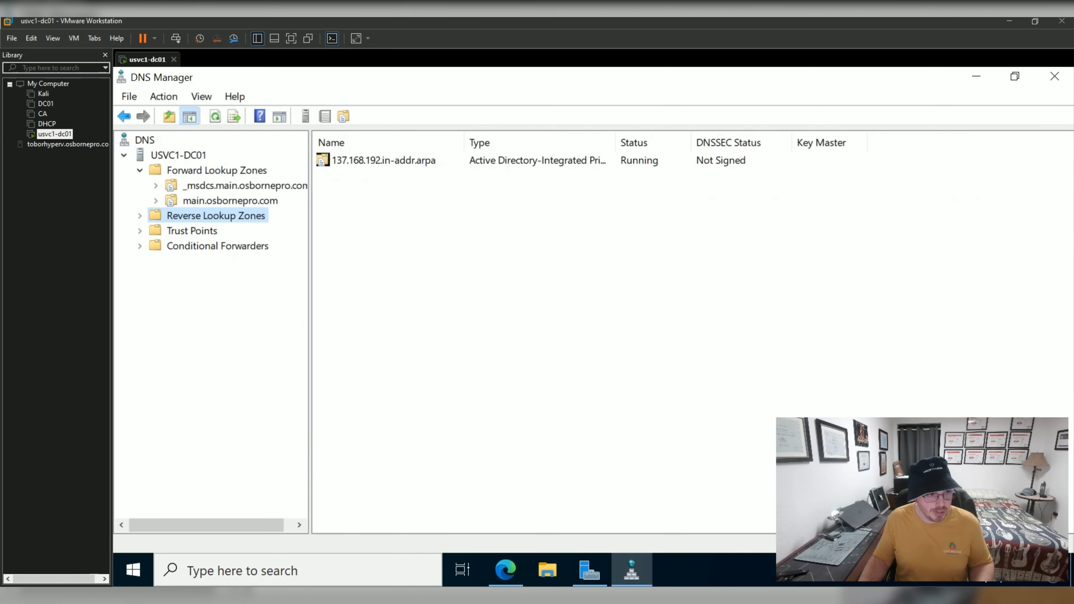
Review records in the 137.168.192.in-addr.arpa and main.osbornepro.com zones, then collapse the reverse zones.
double_click(384, 161)
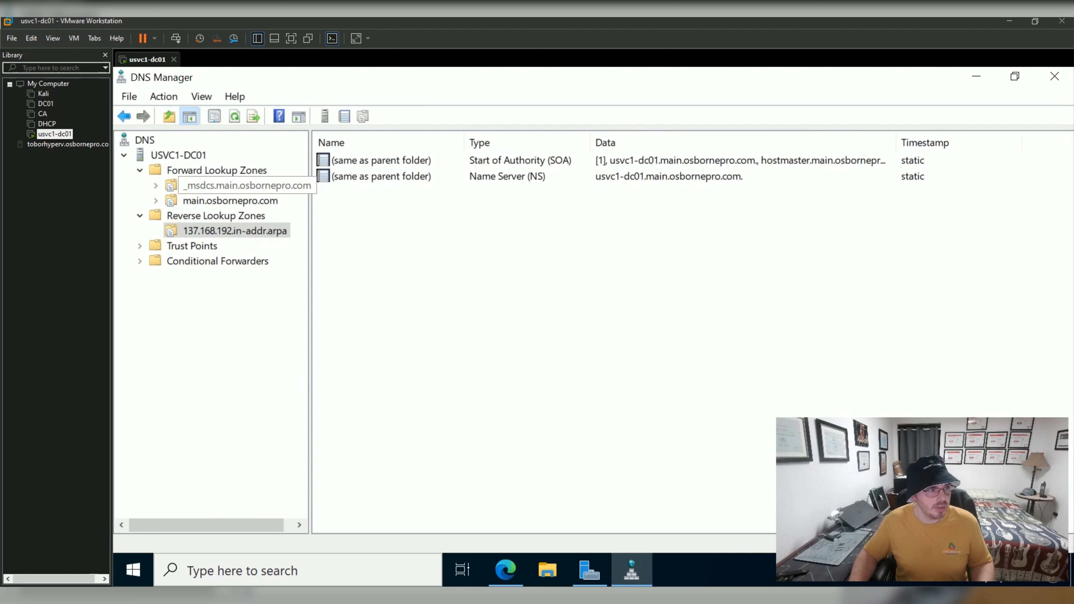
left_click(230, 201)
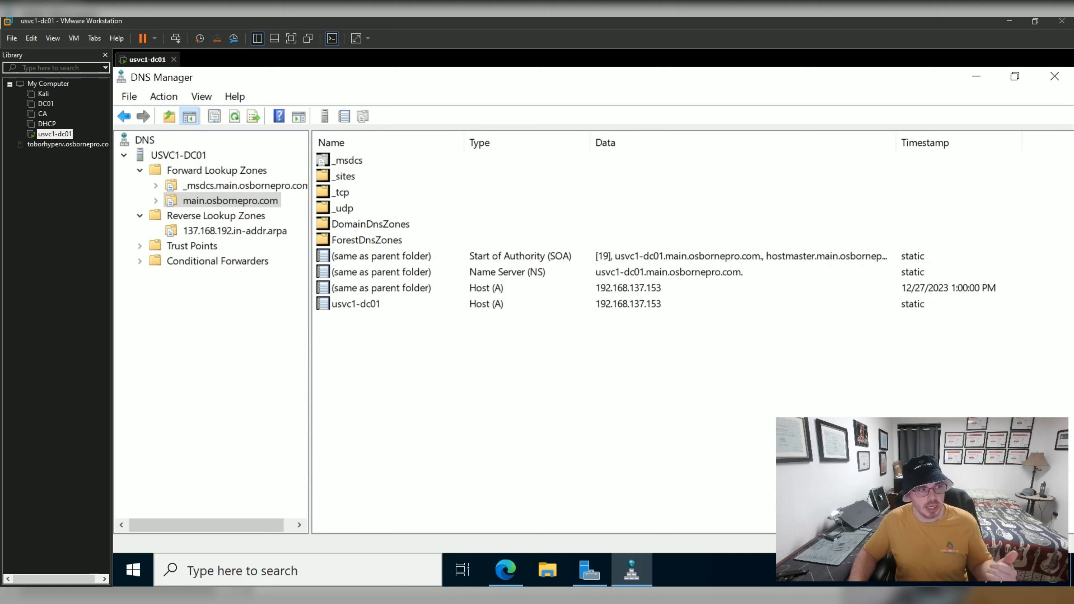
left_click(235, 232)
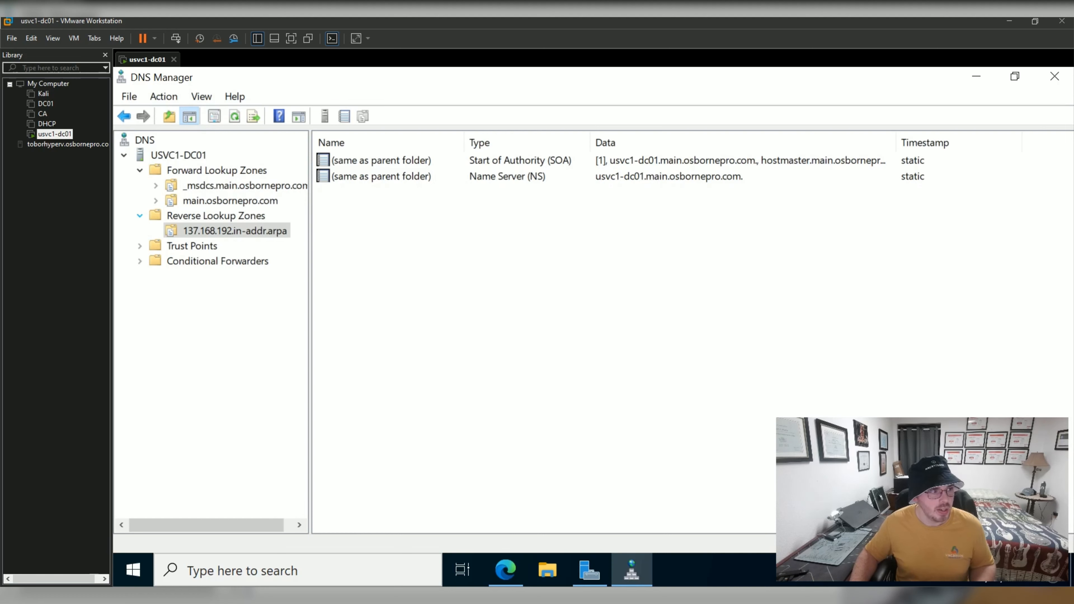
left_click(140, 216)
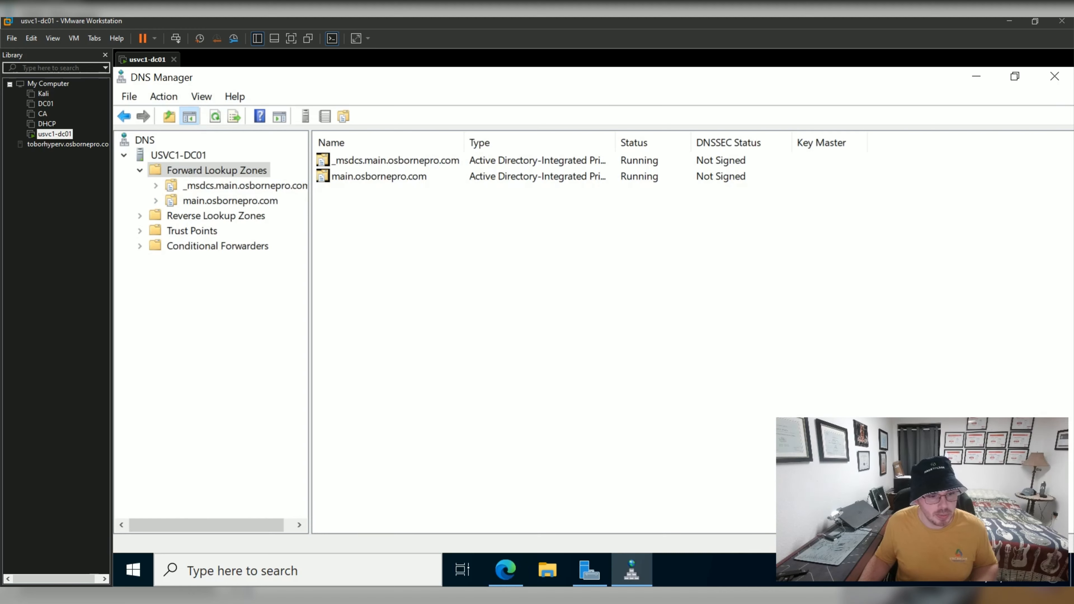
Launch Active Directory Users and Computers from Server Manager and expand main.osbornepro.com.
left_click(589, 570)
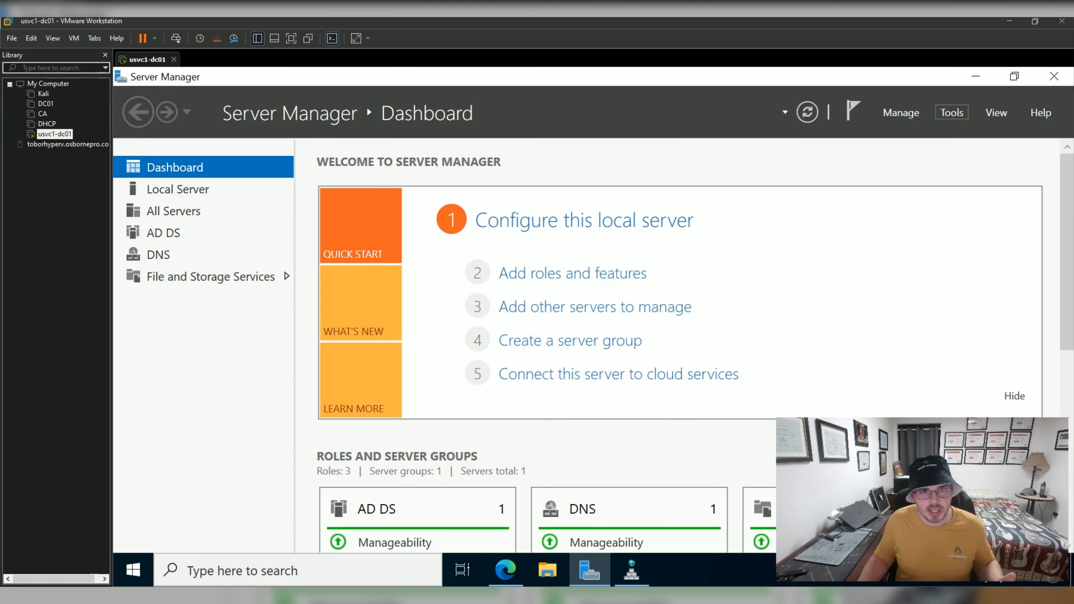
left_click(952, 112)
left_click(886, 207)
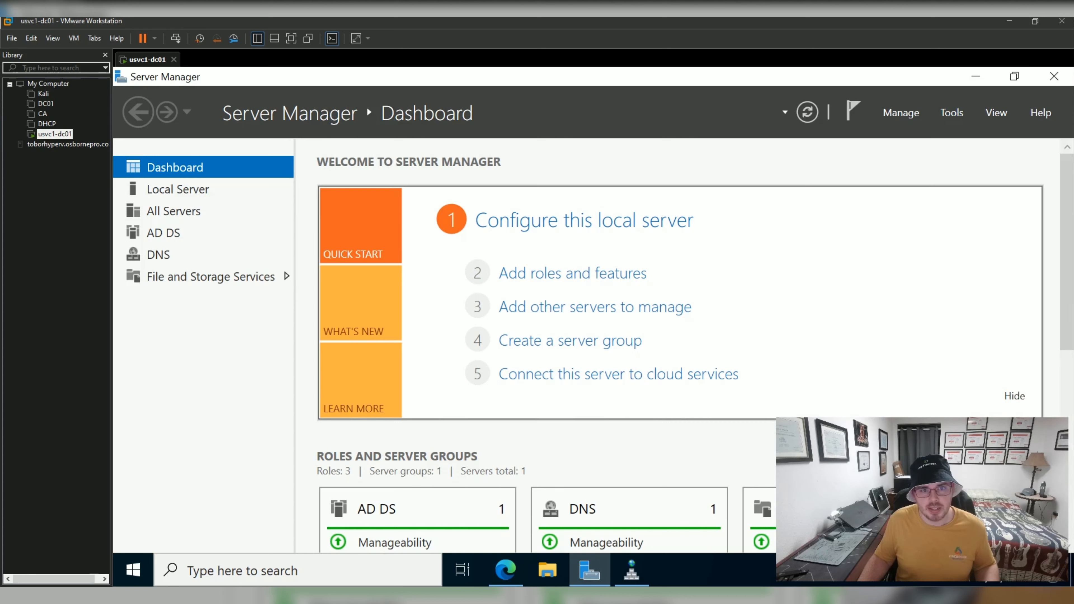
left_click(278, 213)
double_click(278, 212)
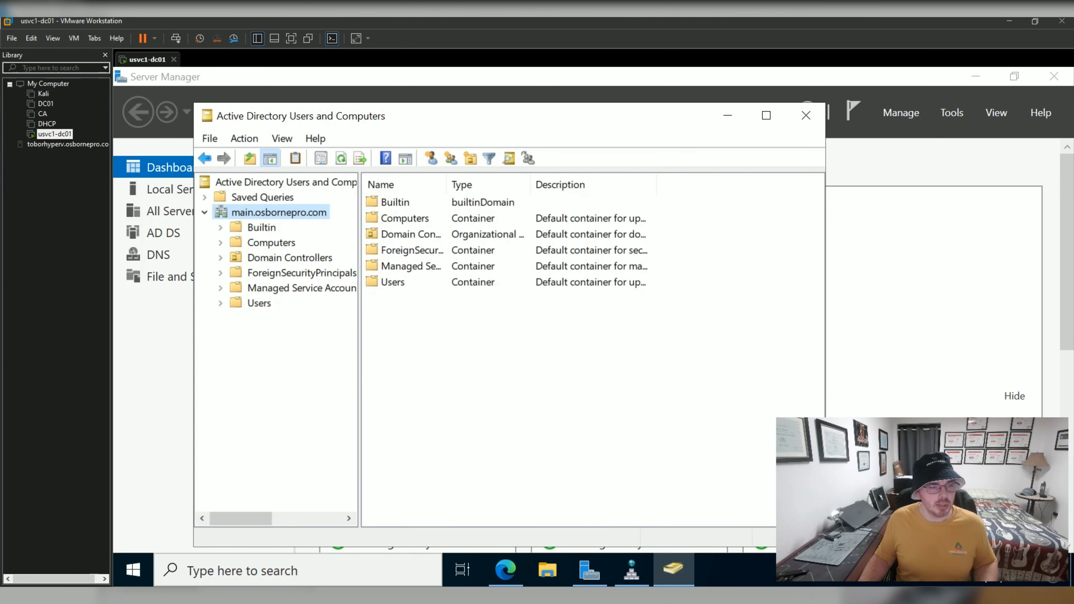
Launch Group Policy Management, view the Domain Controllers OU's linked policy, then return to ADUC.
left_click(951, 112)
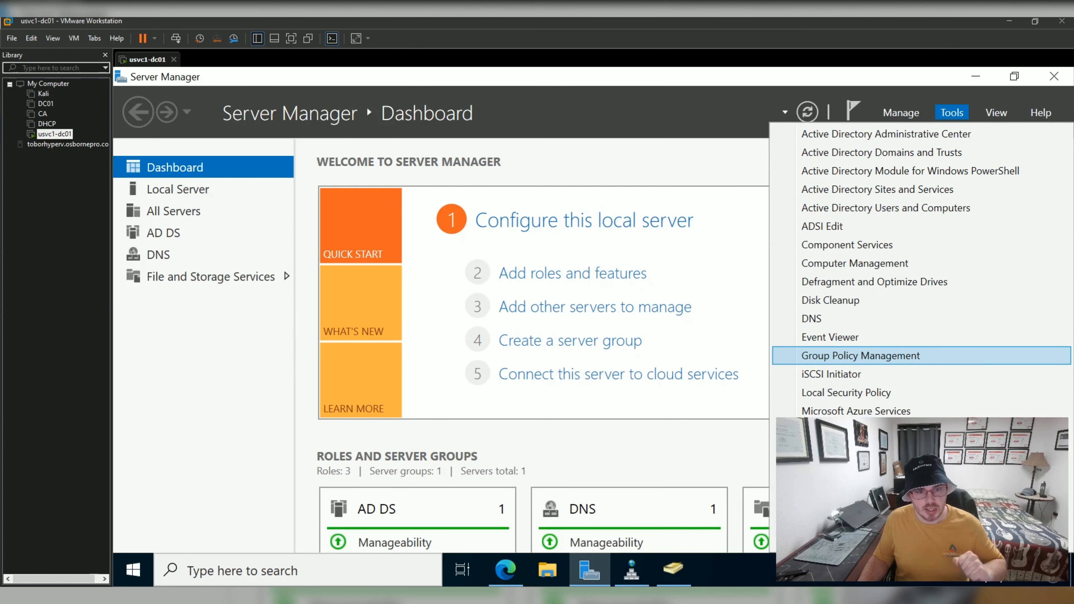
left_click(861, 356)
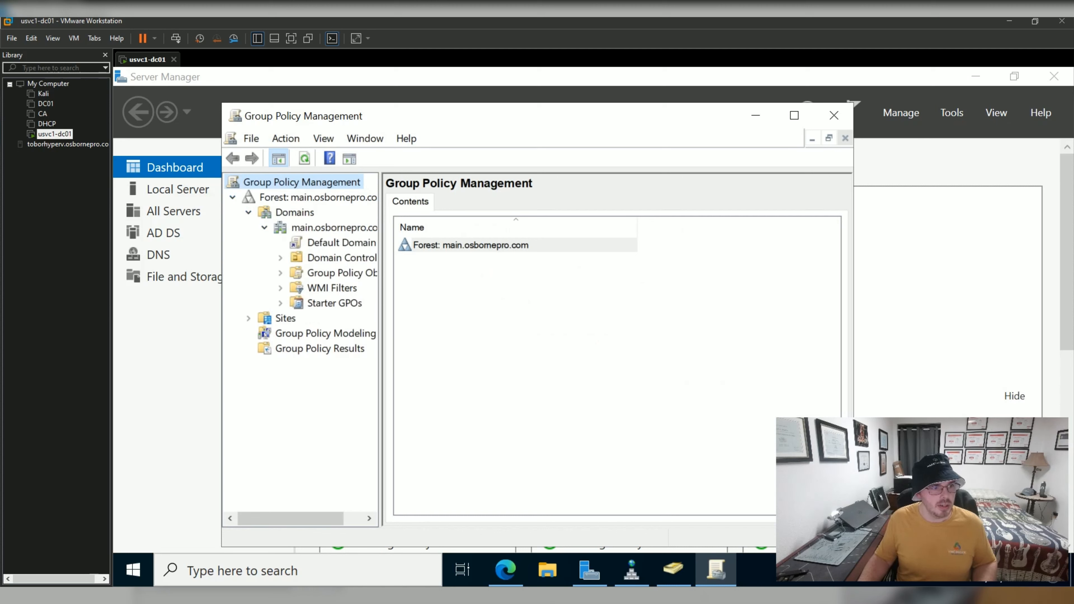
left_click_drag(381, 339, 445, 339)
left_click(349, 258)
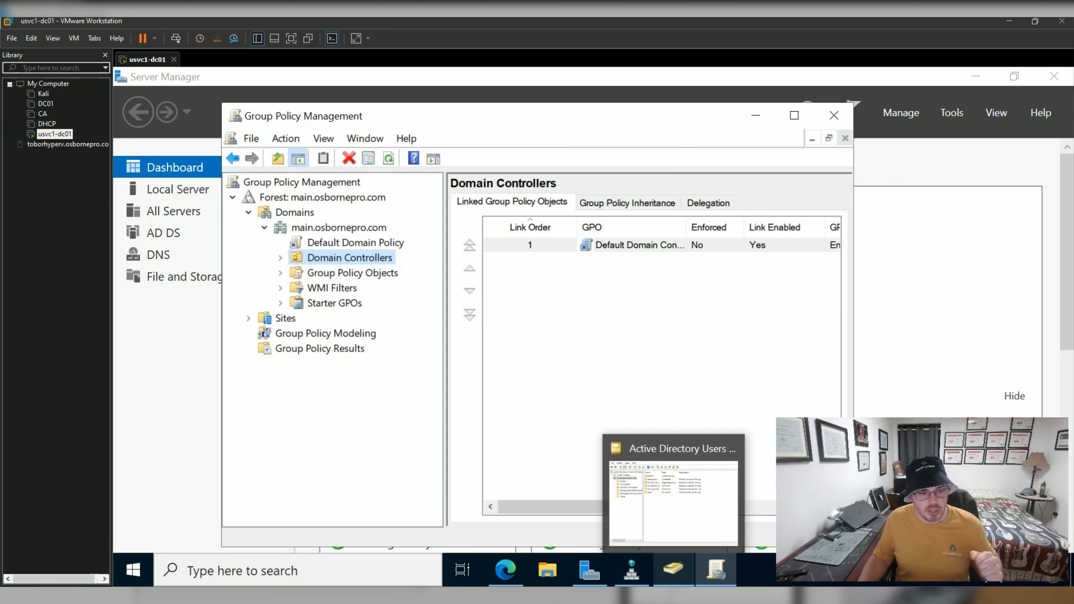
left_click(672, 569)
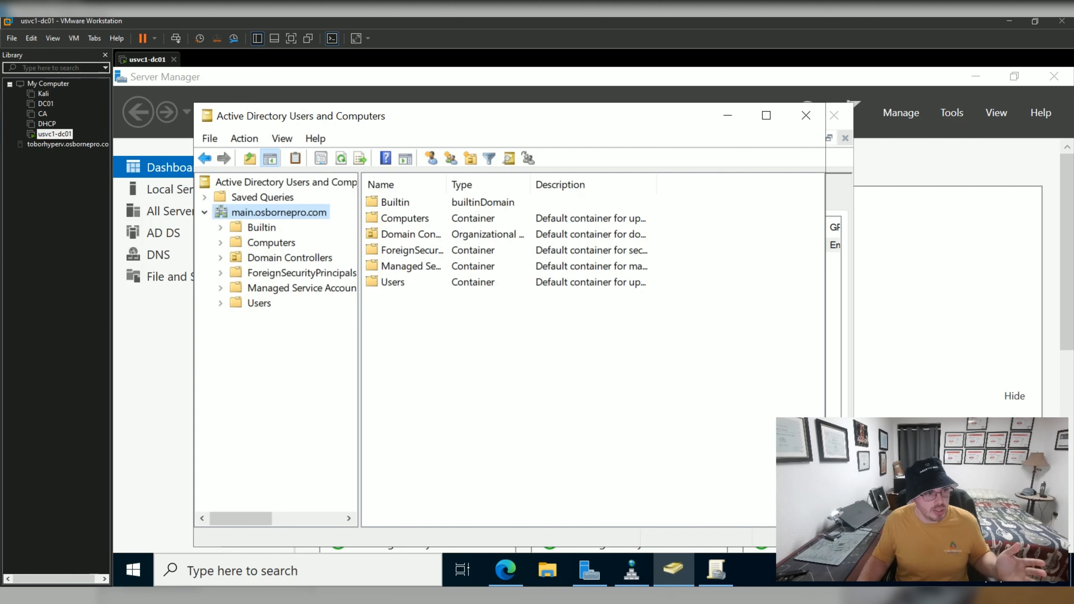
Create an organizational unit named Managed at the main.osbornepro.com domain root.
right_click(284, 213)
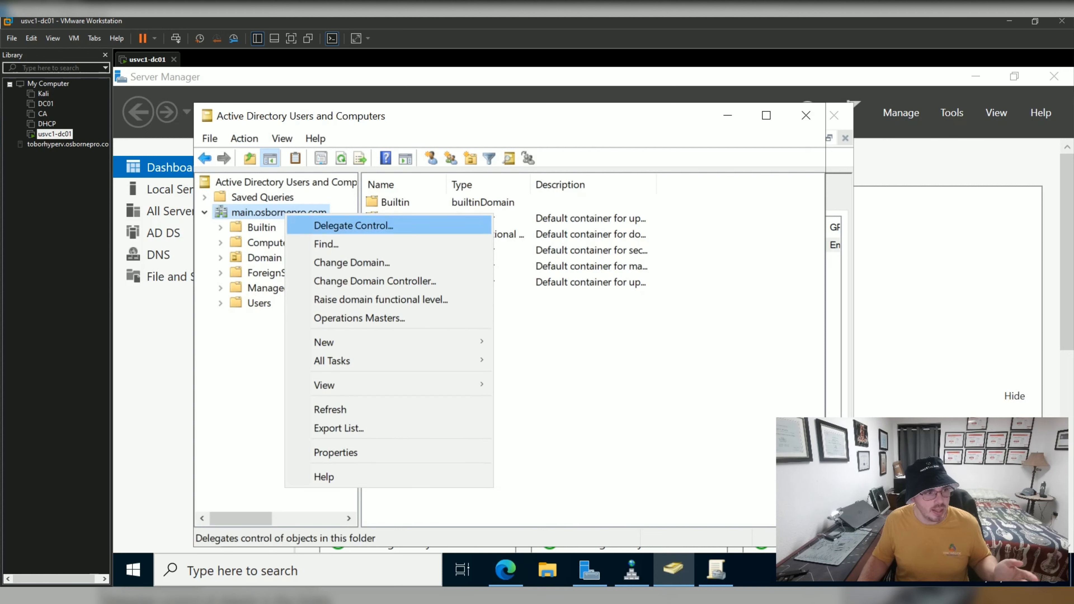
mouse_move(338, 342)
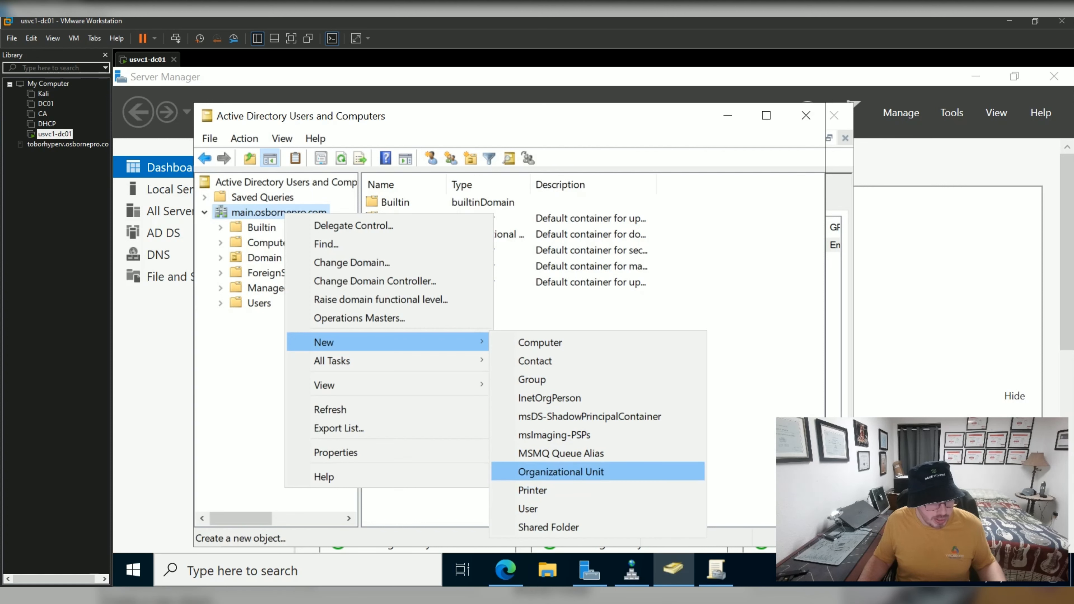
left_click(561, 472)
type("Maanged")
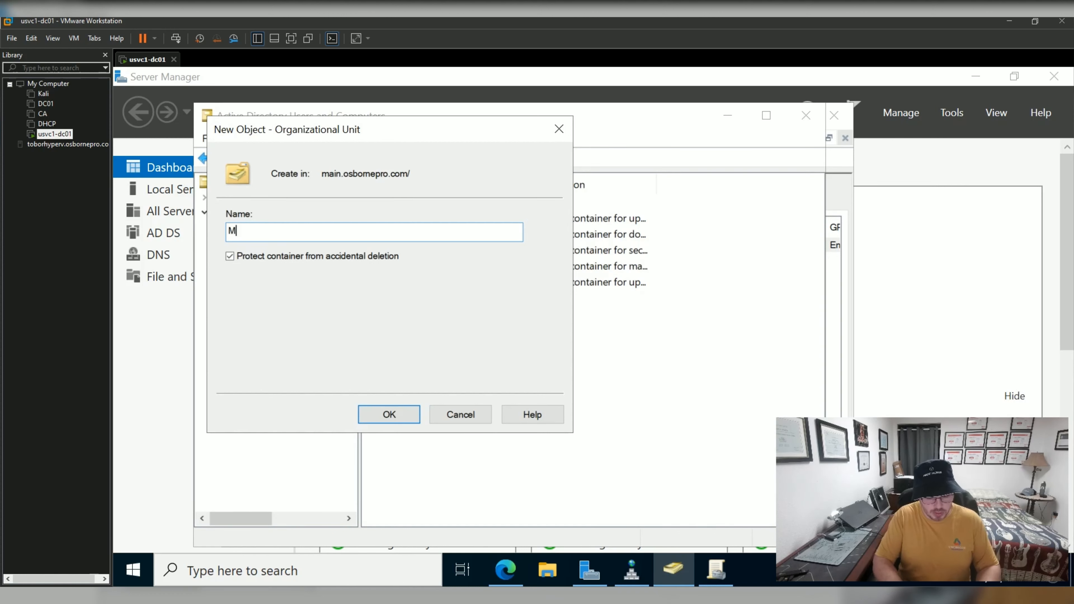
key("BackSpace")
key("BackSpace")
key("BackSpace")
key("BackSpace")
key("BackSpace")
type("naged")
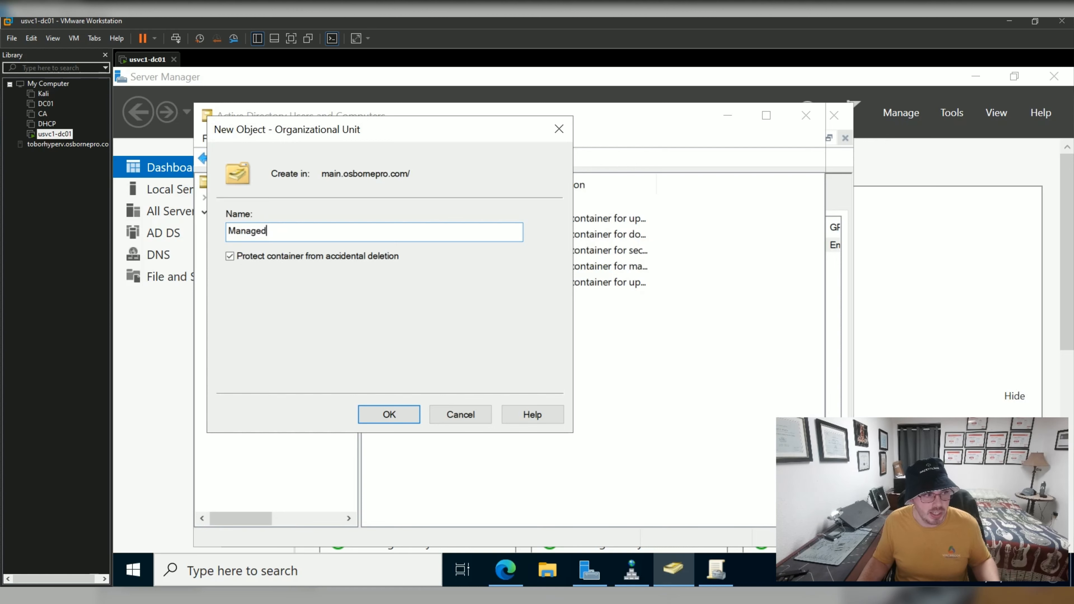
key("Return")
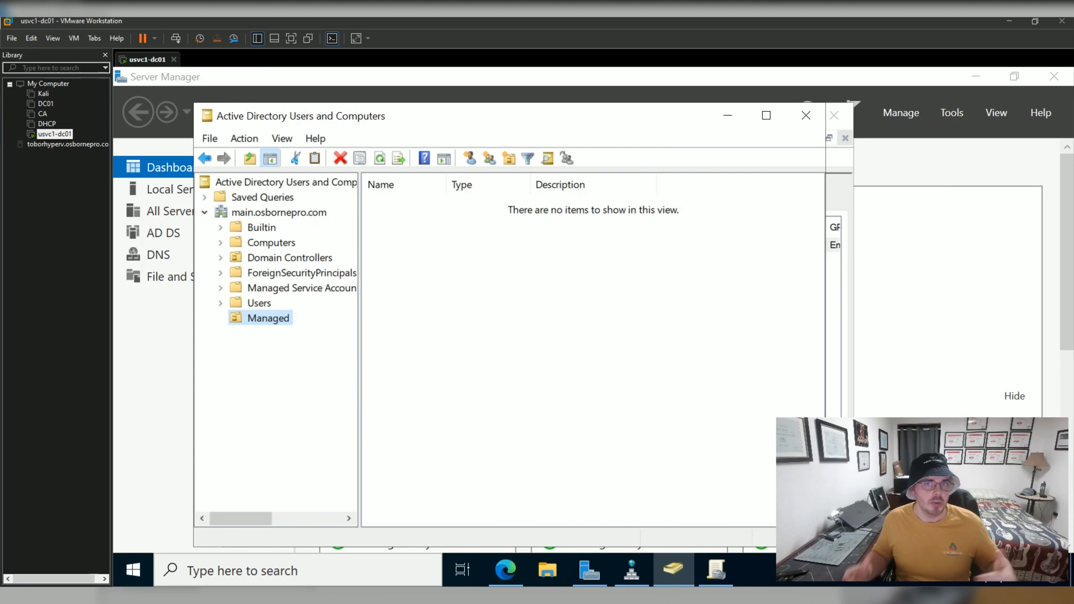
Create a Devices organizational unit nested inside Managed.
right_click(267, 318)
mouse_move(338, 352)
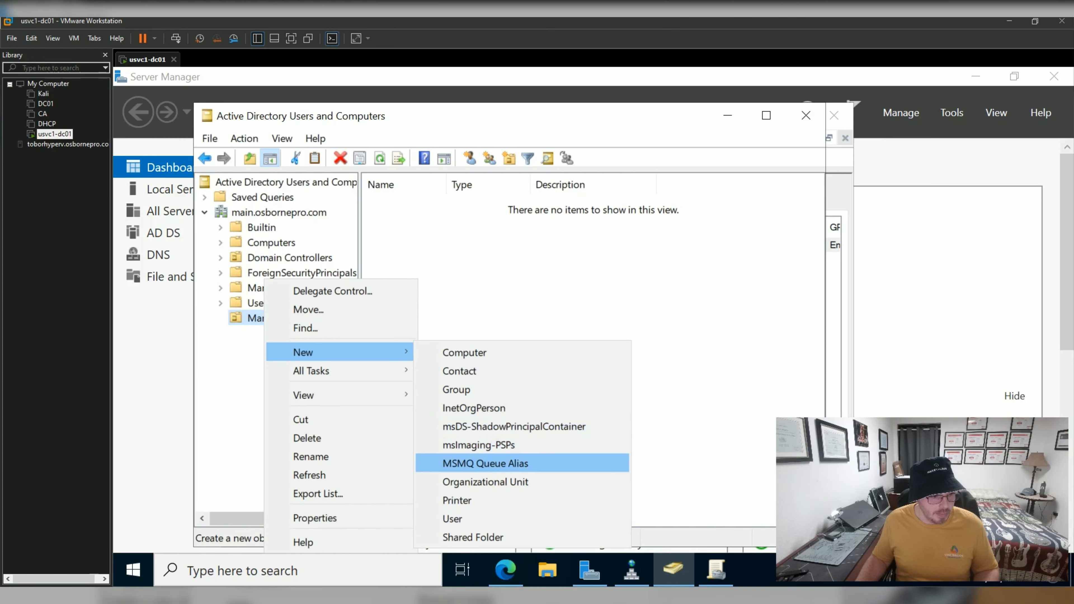
left_click(485, 482)
type("Users")
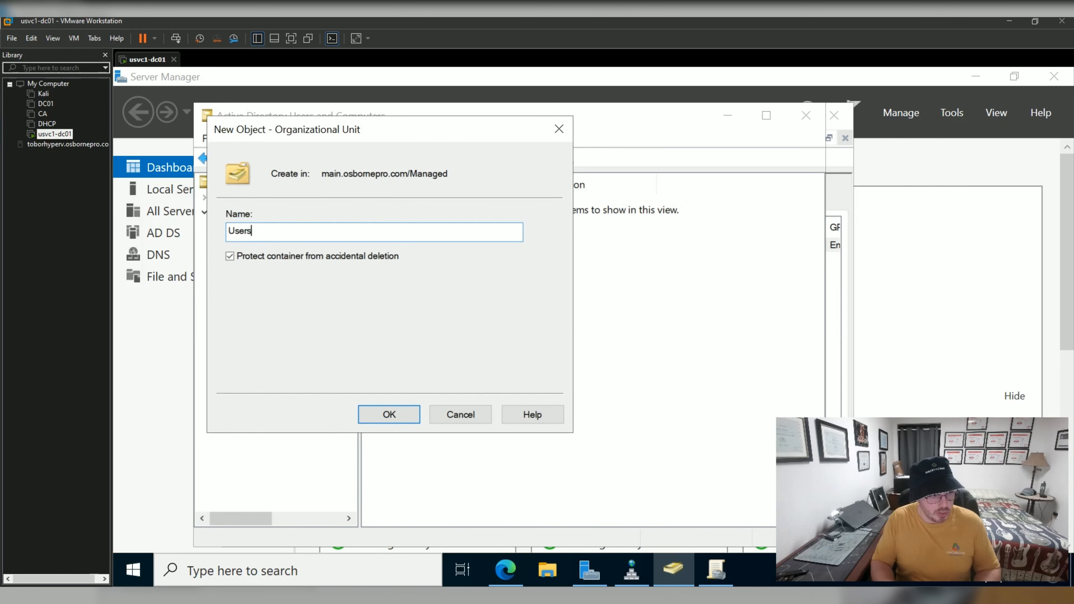
key("ctrl+a")
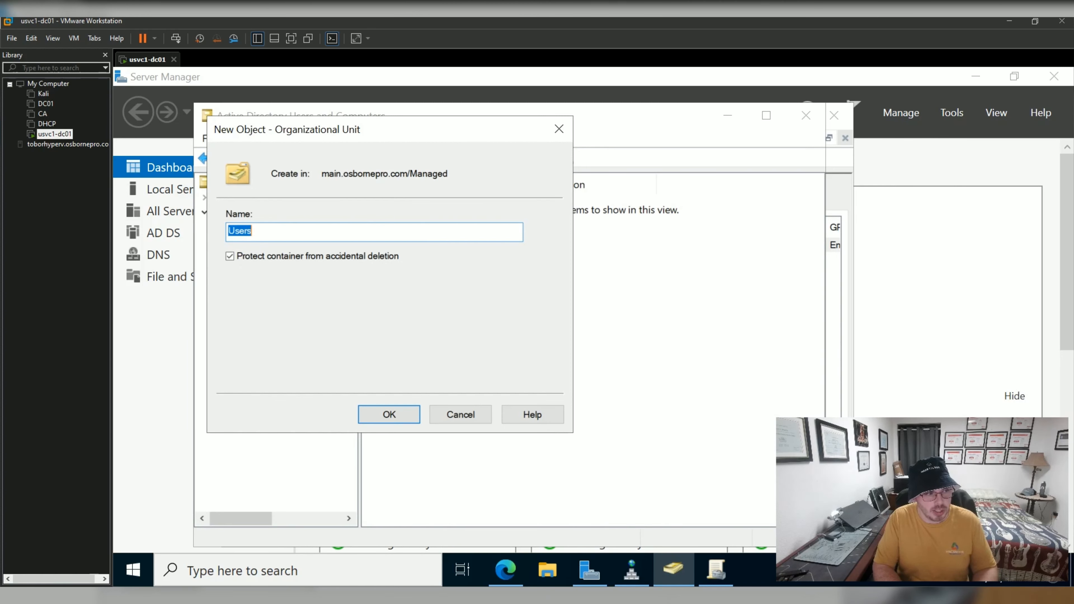
type("Devices")
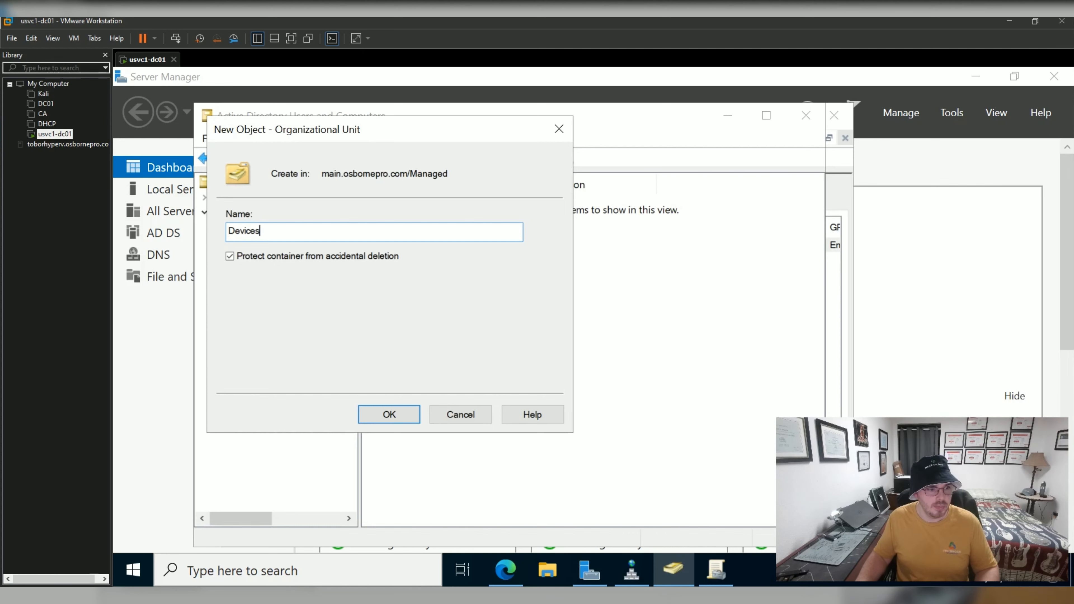
key("Return")
Add Laptops and Workstations organizational units under Devices.
right_click(286, 333)
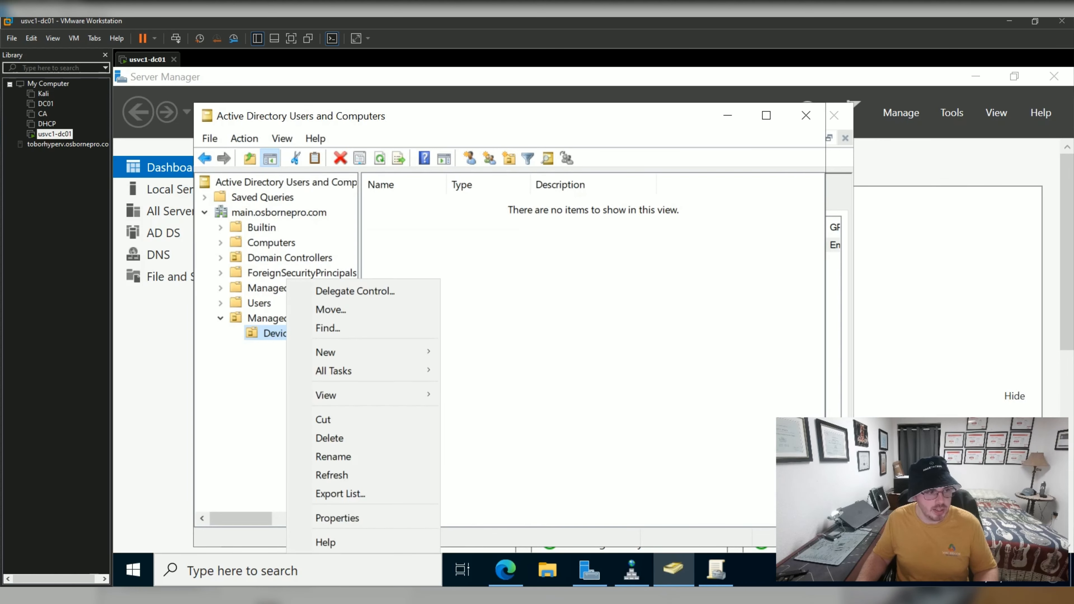
mouse_move(359, 352)
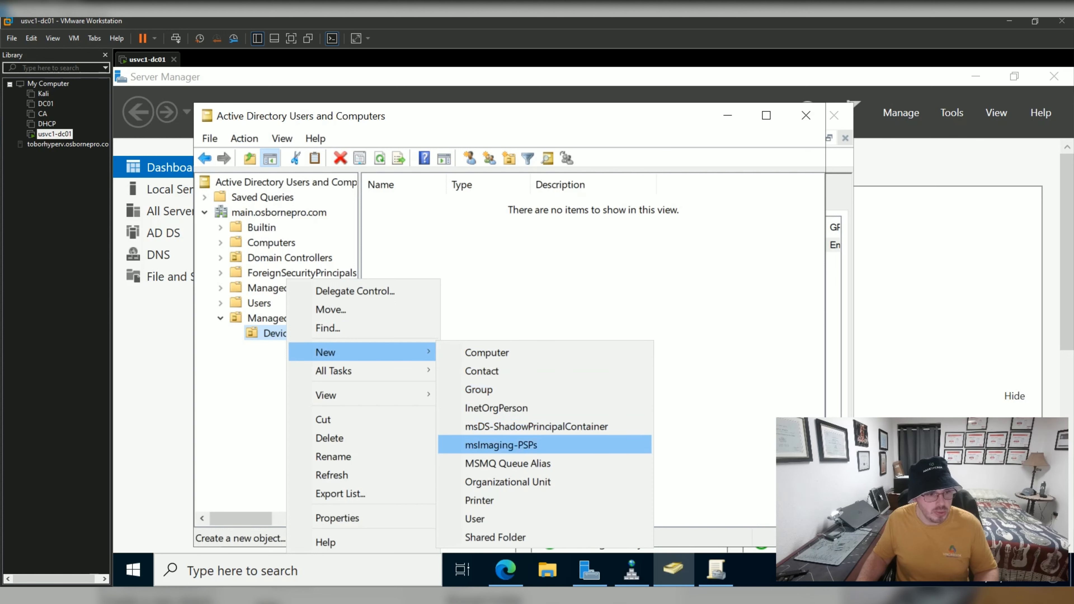
left_click(507, 482)
type("Latops")
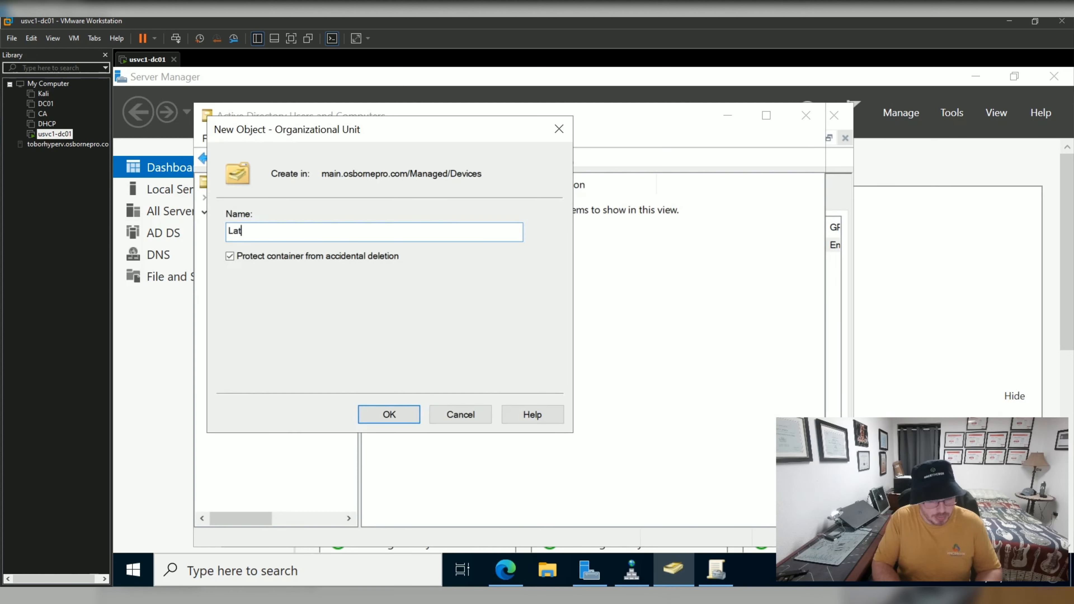
key("Left")
key("Left")
key("Left")
type("p")
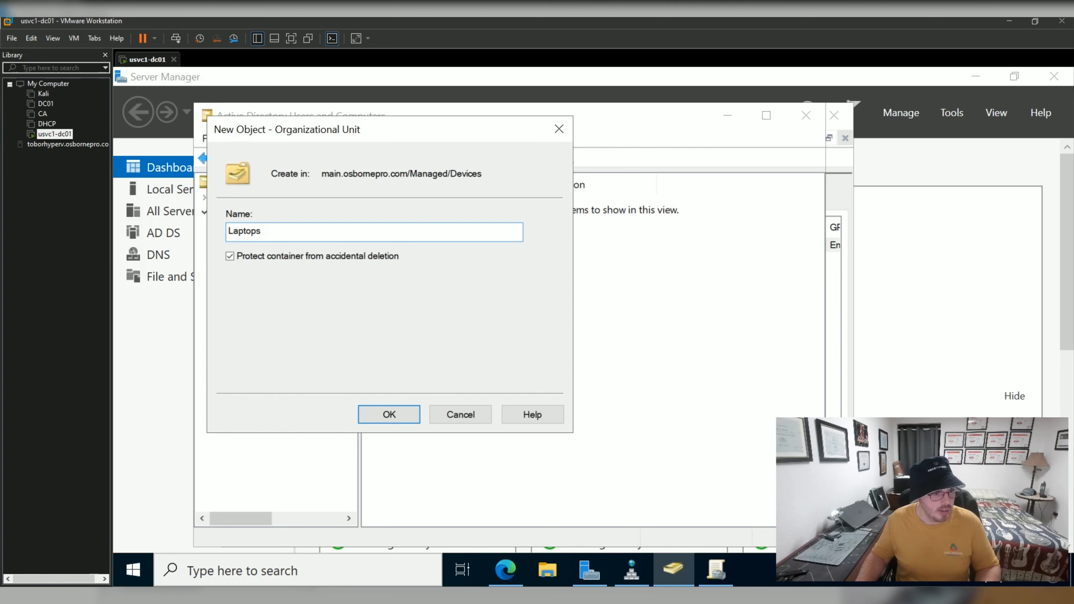
key("Return")
right_click(277, 333)
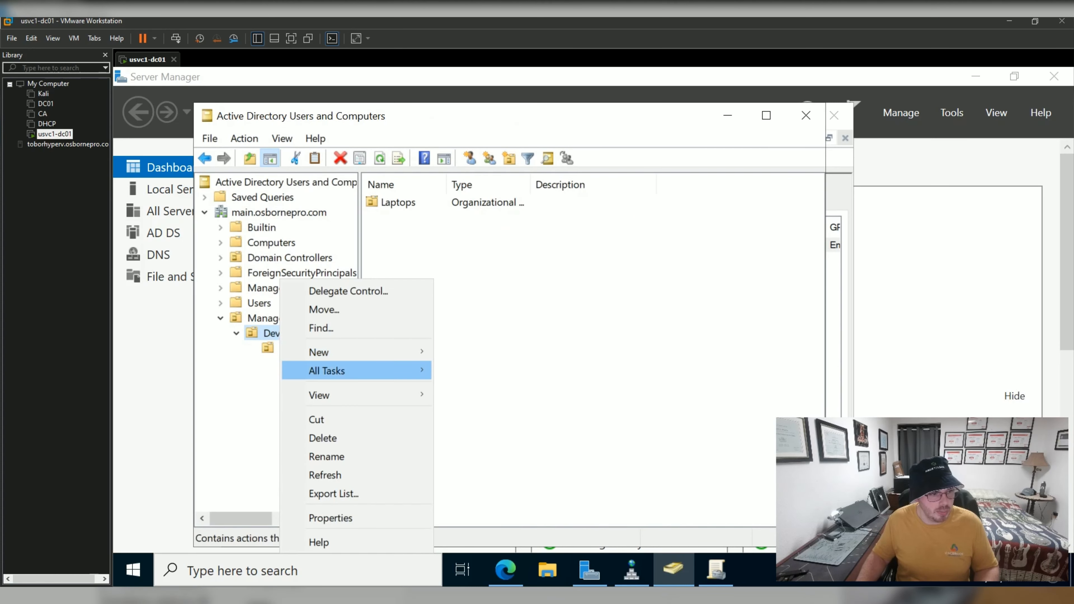
mouse_move(321, 352)
left_click(501, 482)
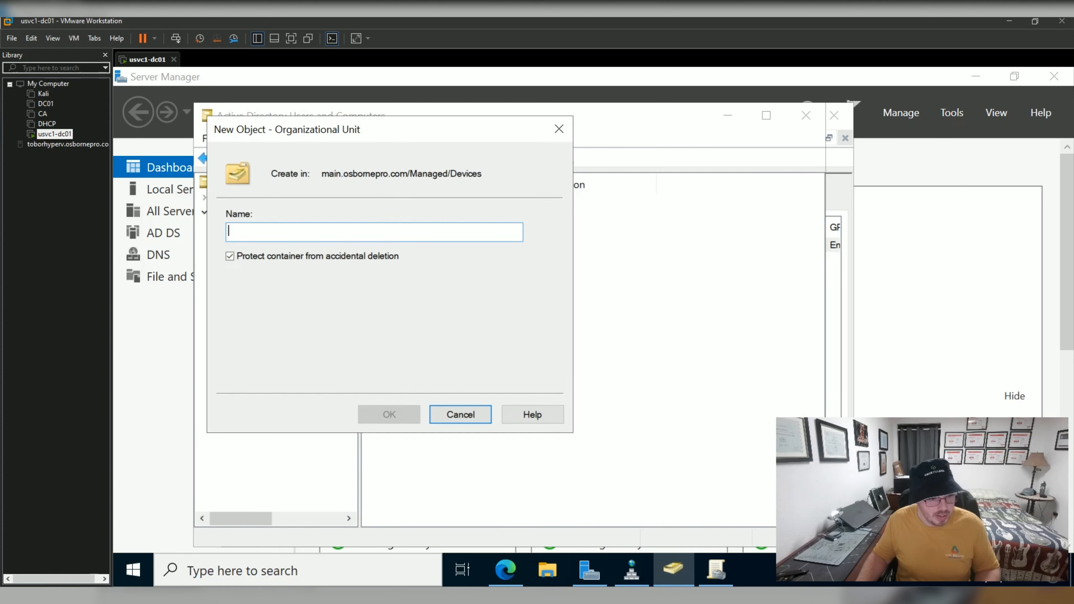
type("Workstations")
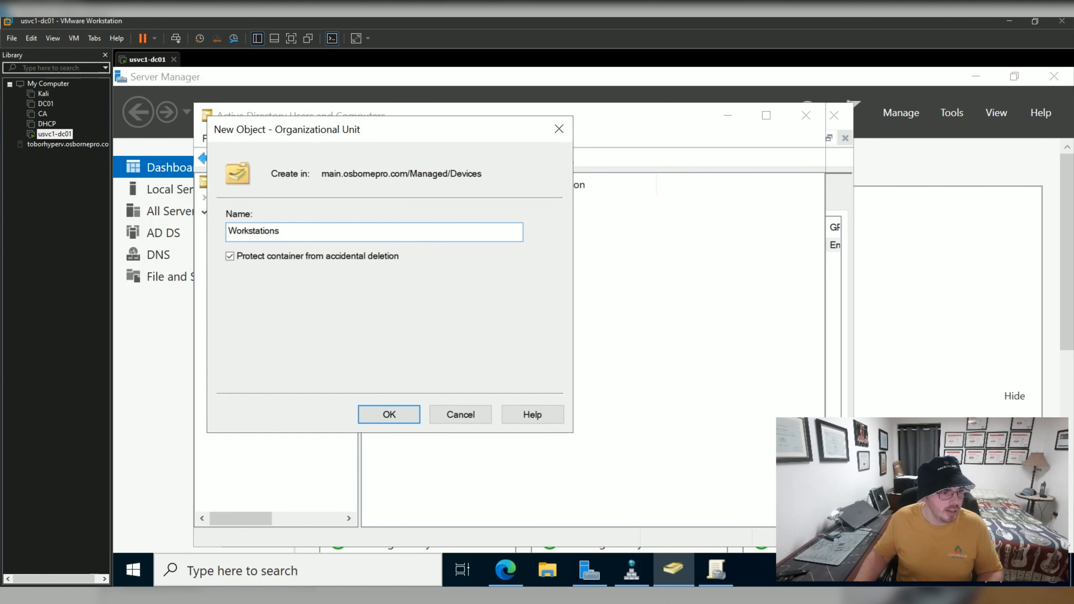
key("Return")
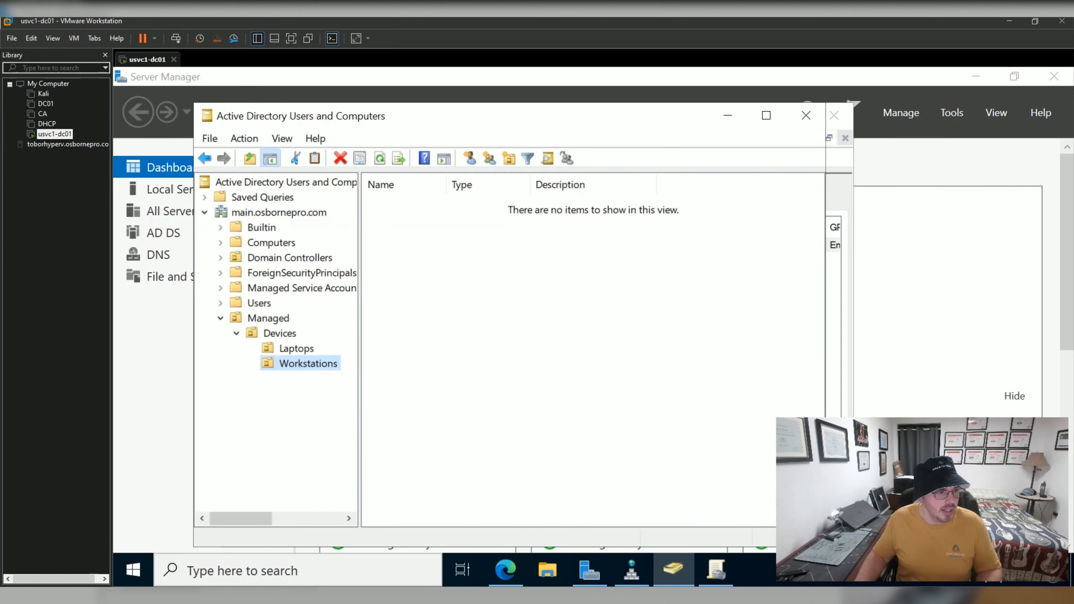
Add a Member Servers OU under Devices, with a SQL Servers OU inside it.
right_click(288, 333)
mouse_move(339, 352)
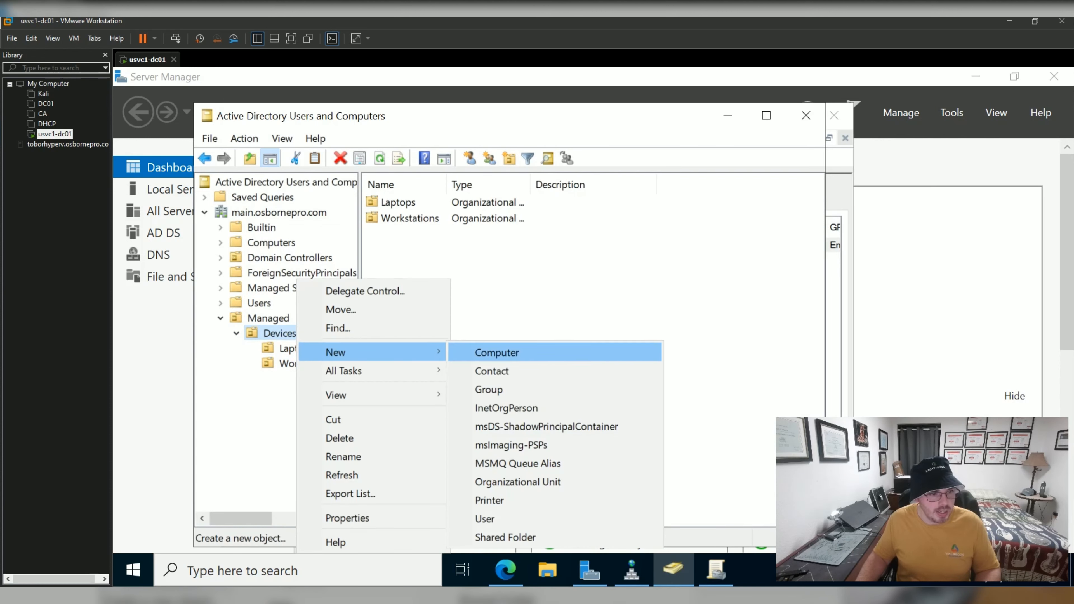
left_click(517, 482)
type("Members")
key("BackSpace")
type("Se")
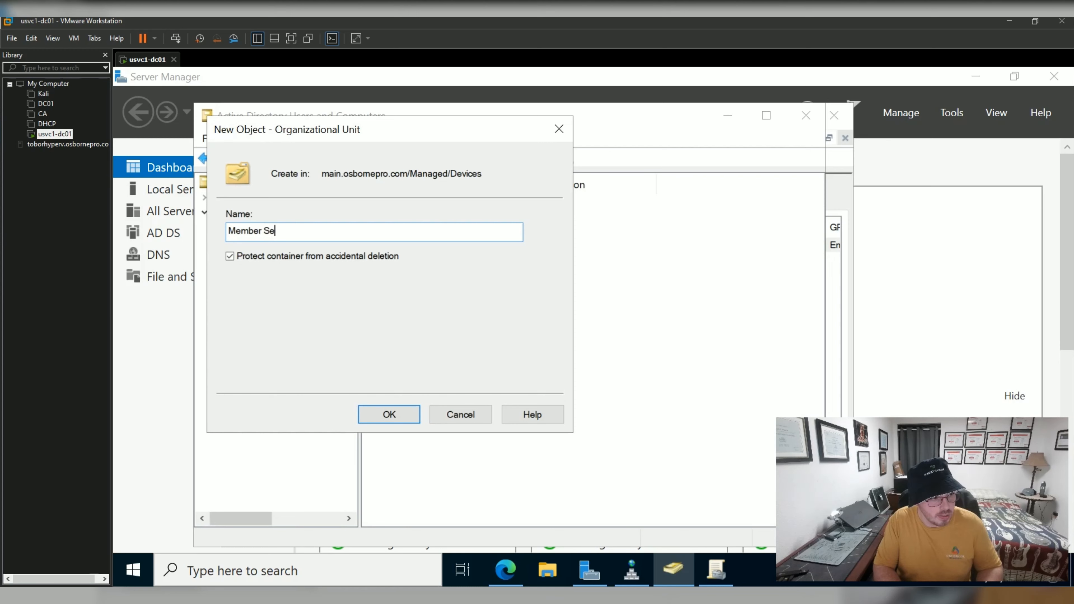
type("rvers")
key("Return")
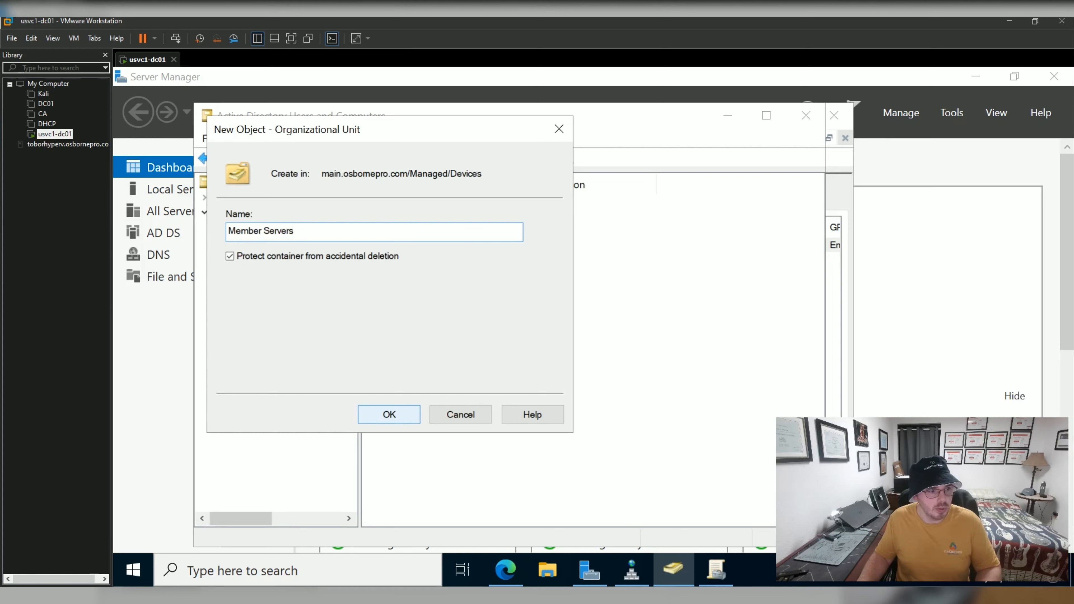
right_click(319, 379)
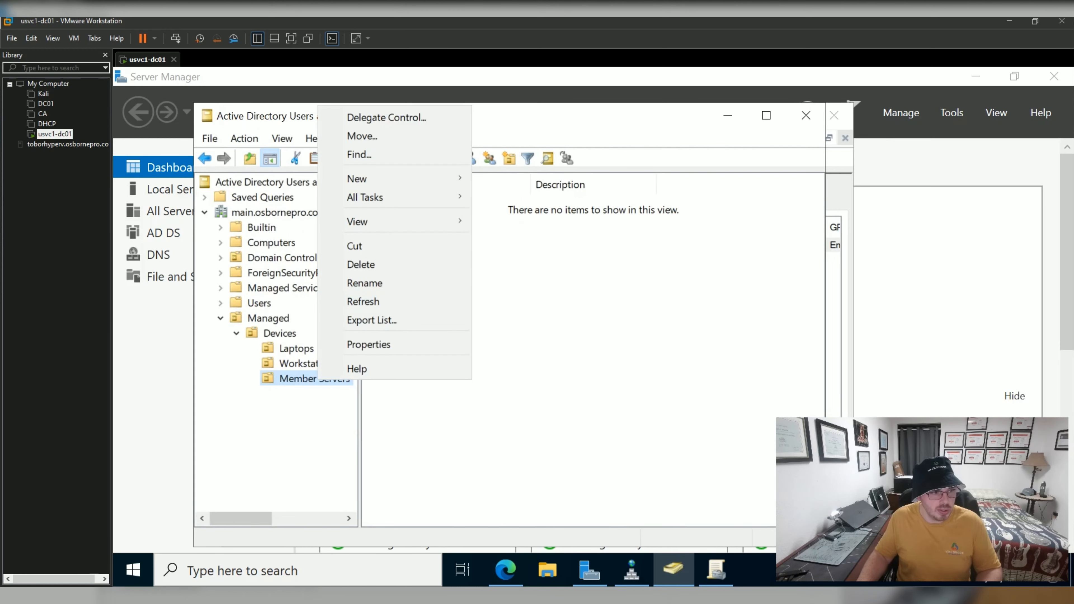
mouse_move(364, 179)
left_click(521, 308)
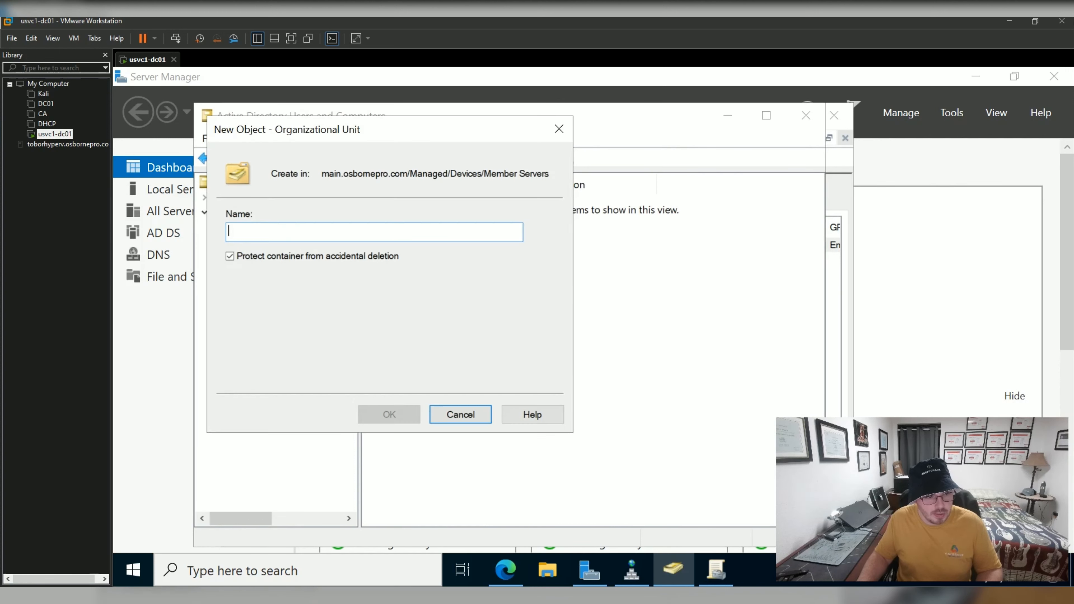
type("SQL Servers")
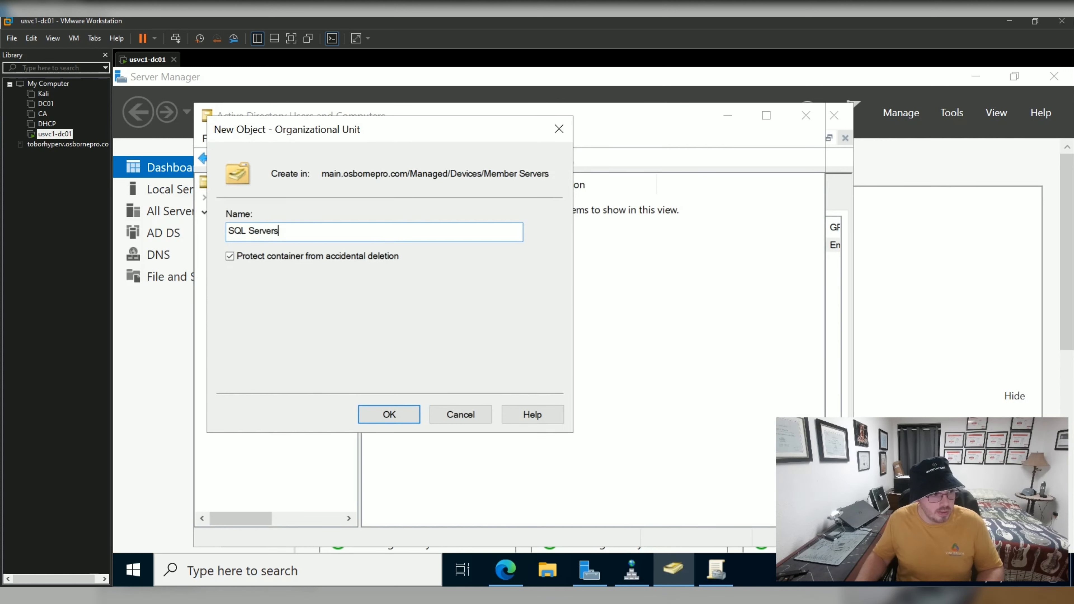
key("Return")
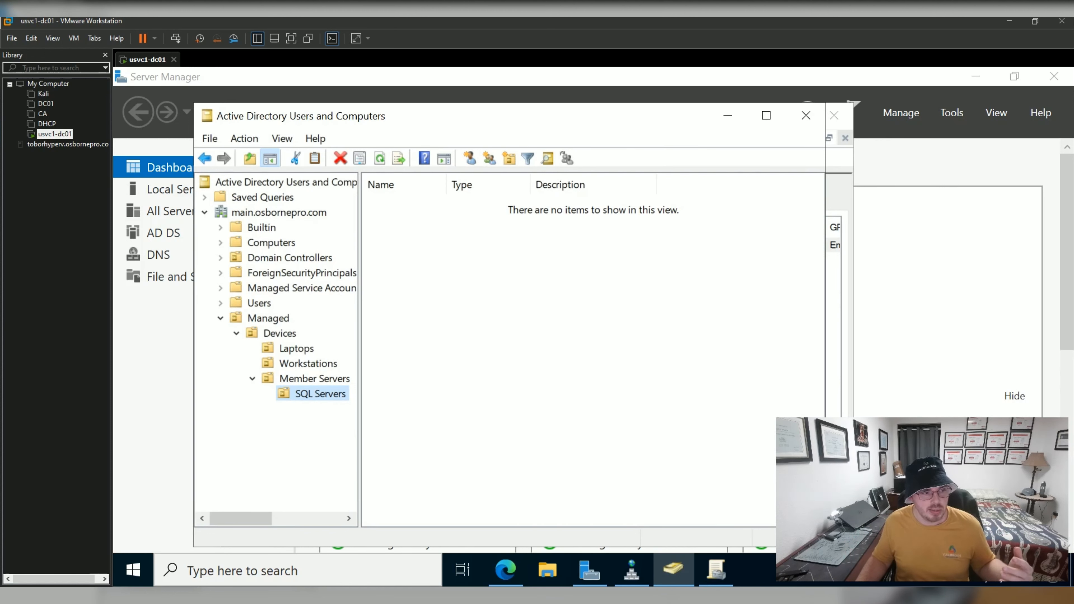
left_click(320, 394)
left_click(508, 339)
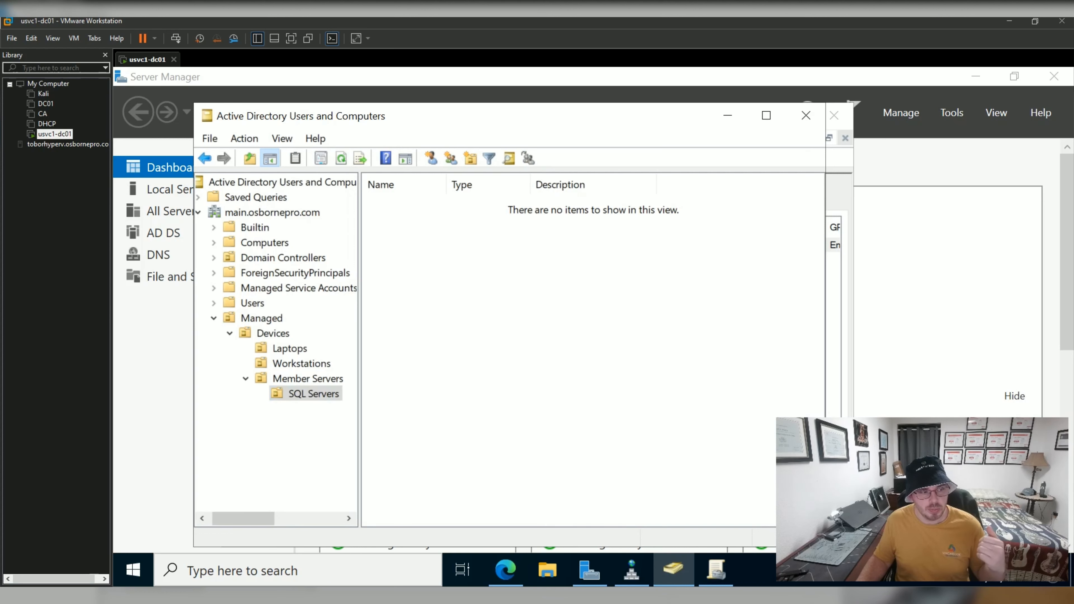
left_click(314, 394)
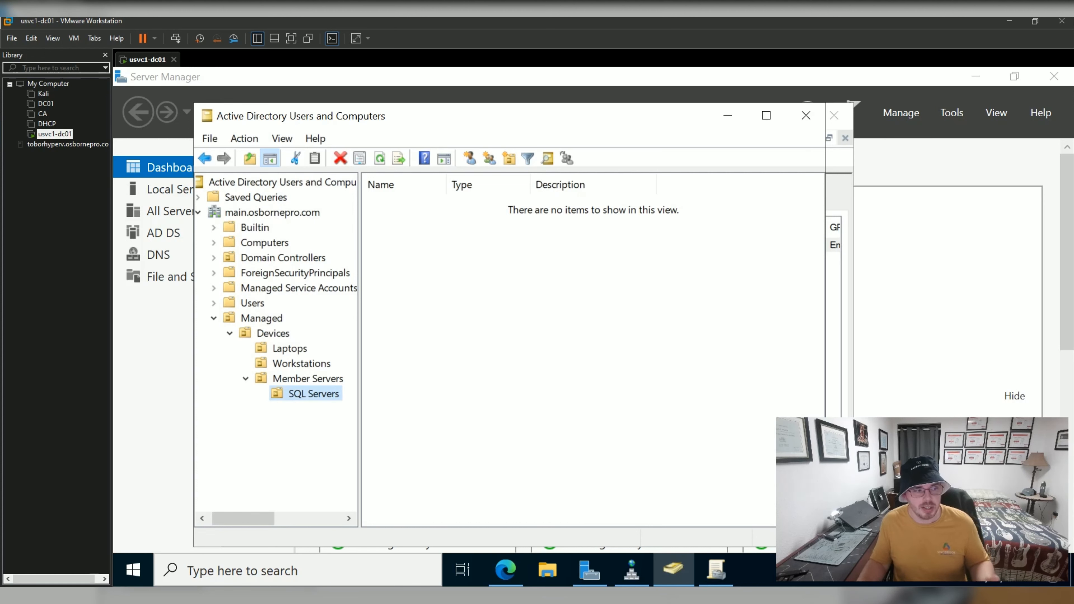
left_click(314, 394)
left_click(499, 381)
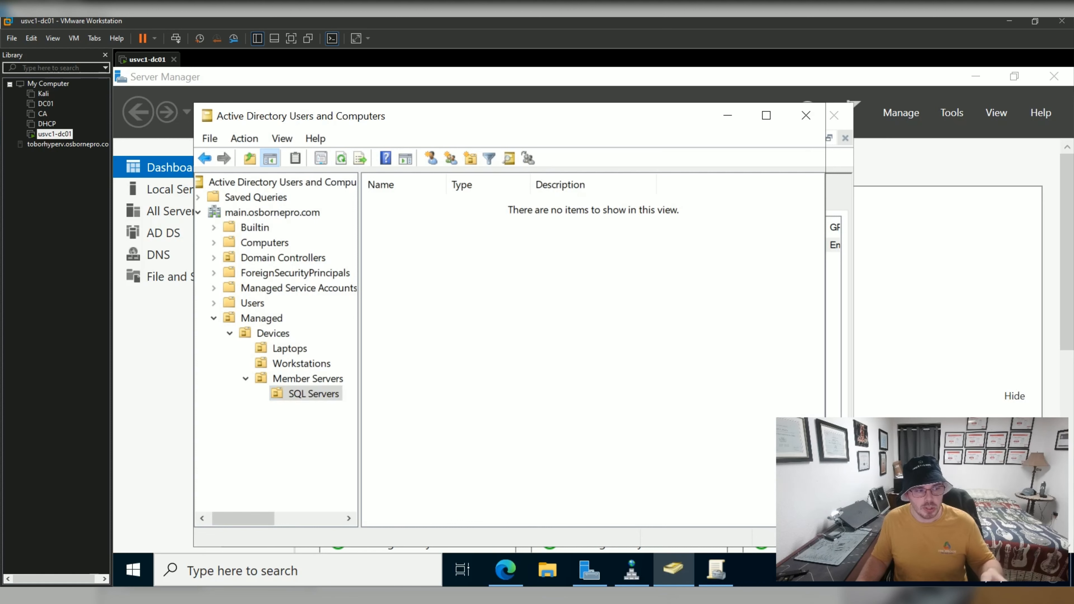
left_click(308, 379)
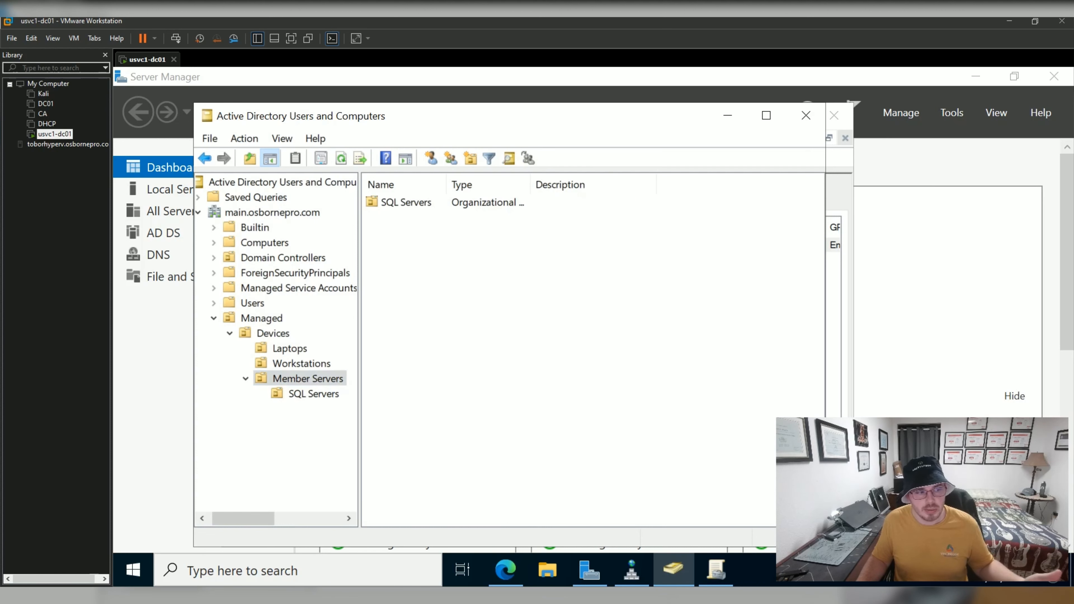
left_click(314, 394)
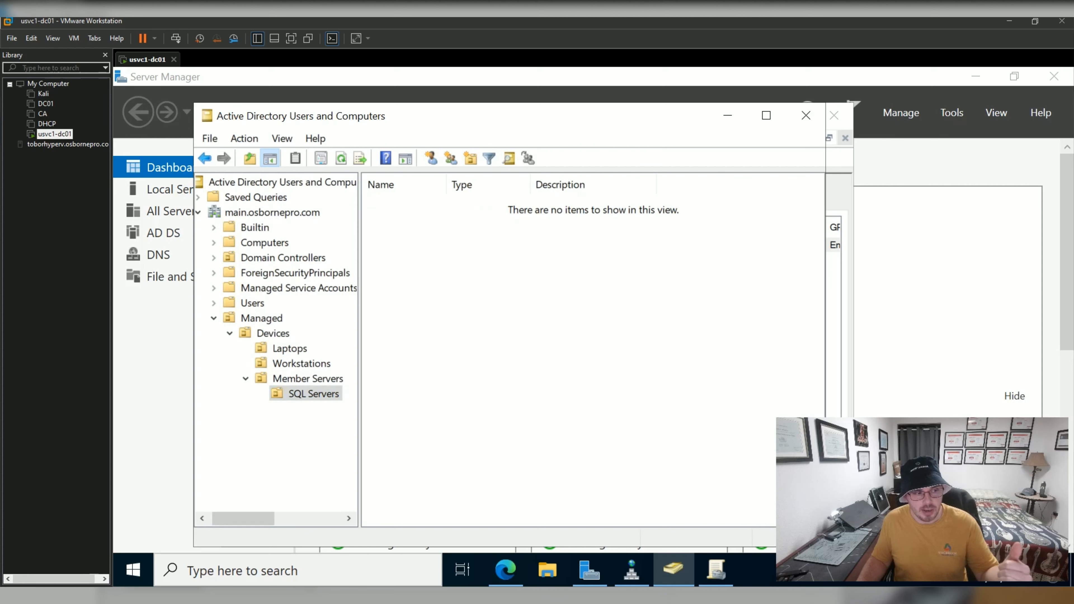
left_click(314, 394)
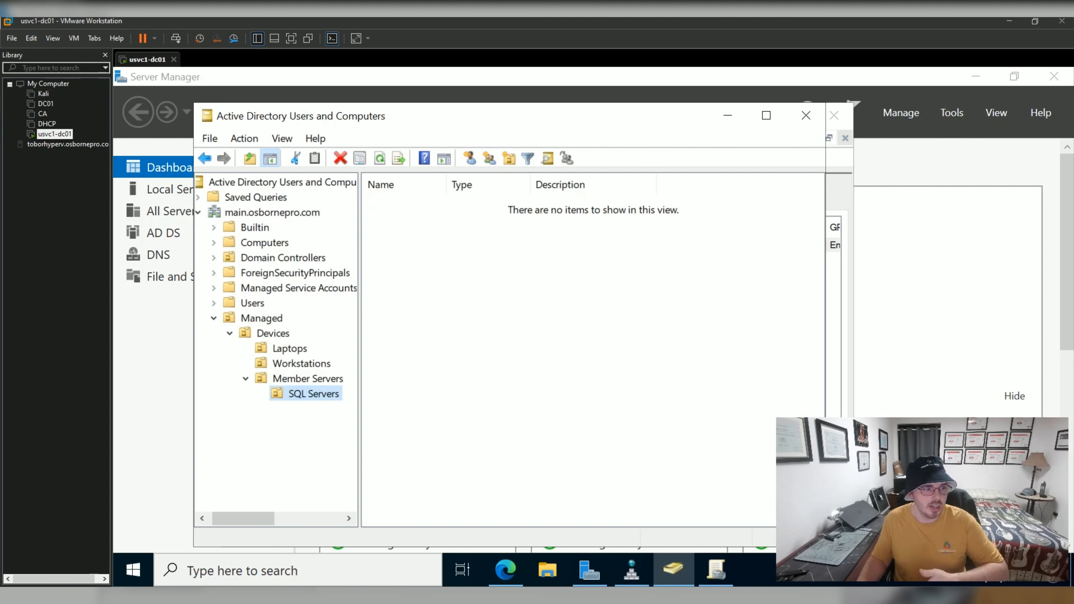
left_click(308, 379)
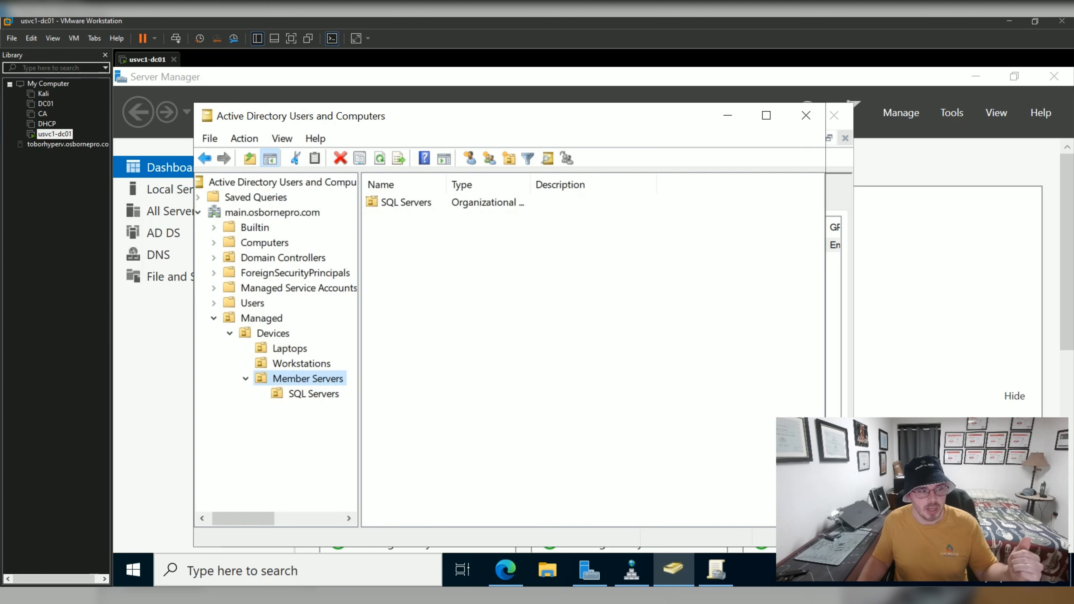
left_click(314, 394)
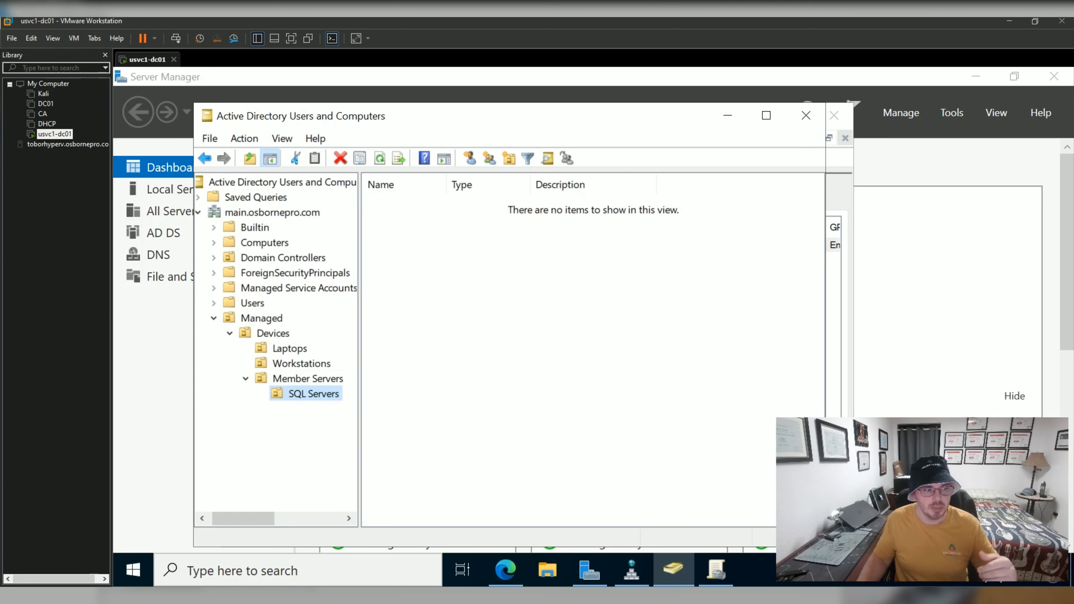
left_click(307, 378)
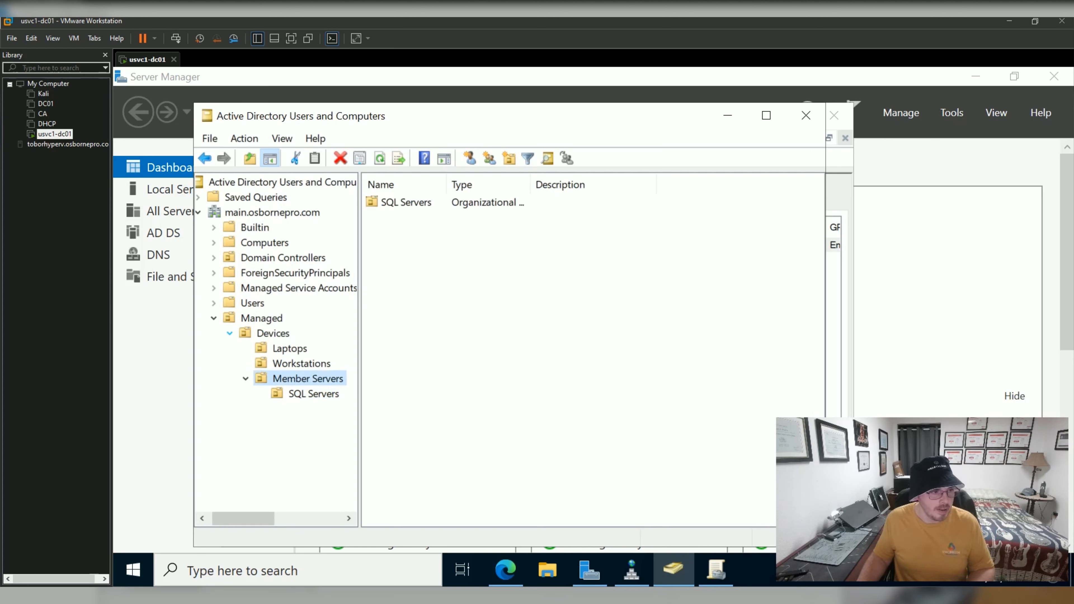
left_click(258, 318)
Create a Users OU under Managed, then compare it with the default Users container.
right_click(258, 318)
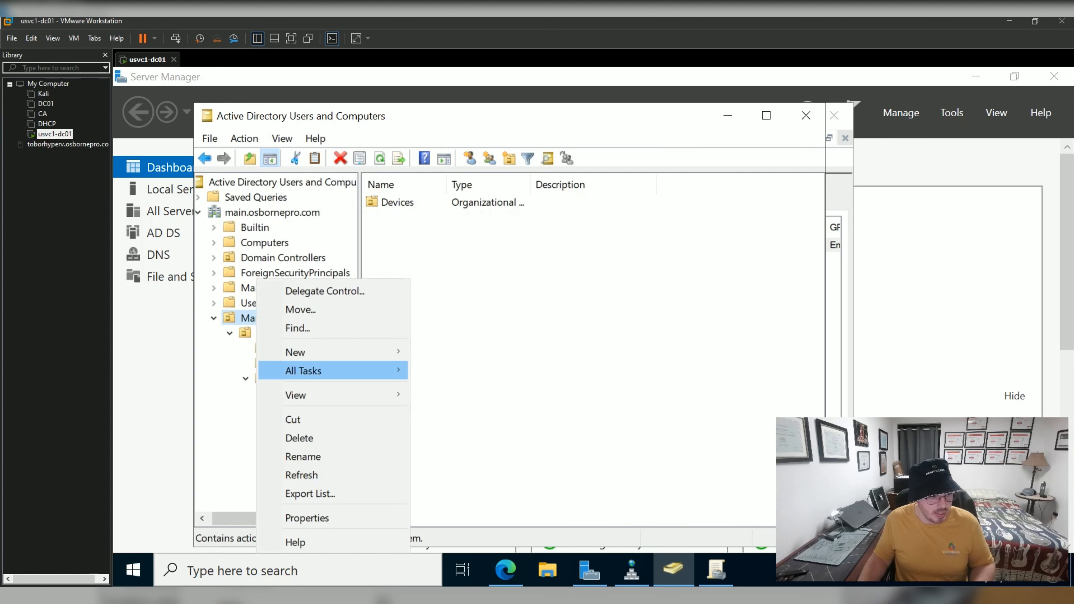
mouse_move(296, 352)
left_click(478, 482)
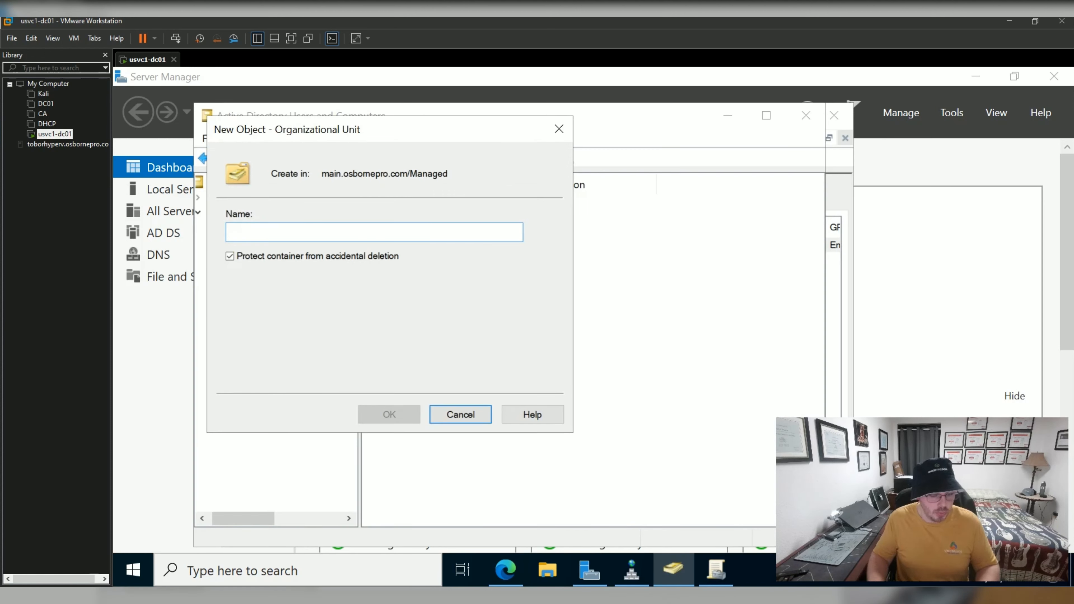
type("Users")
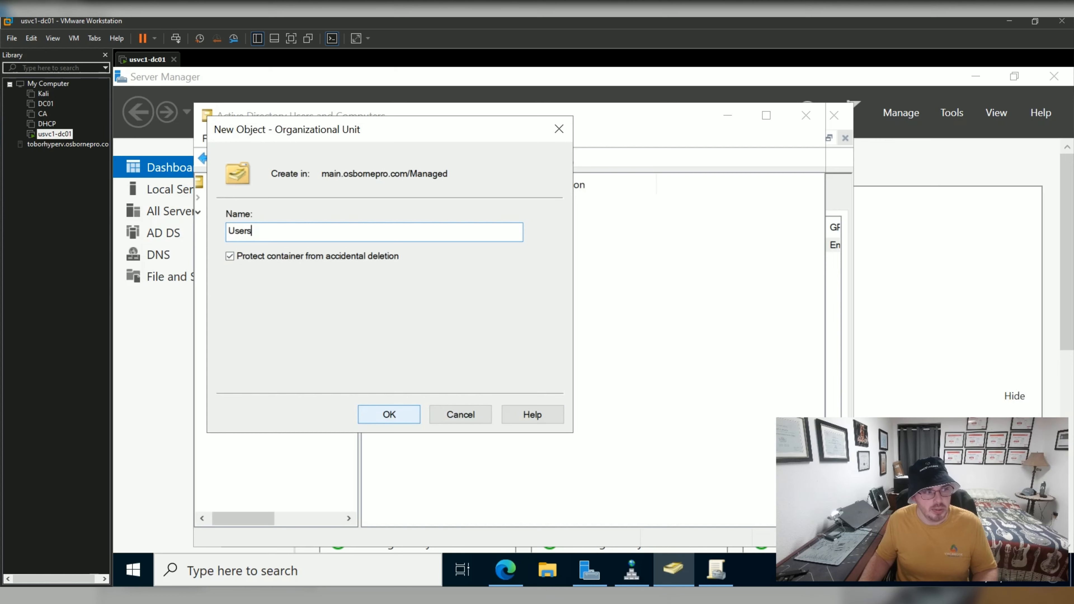
key("Return")
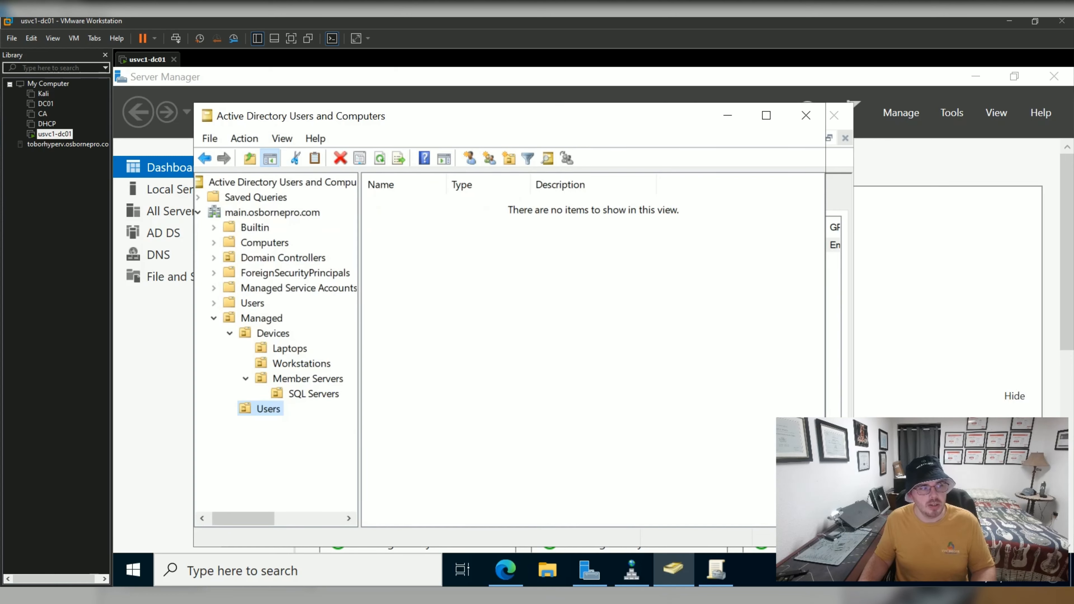
left_click(253, 303)
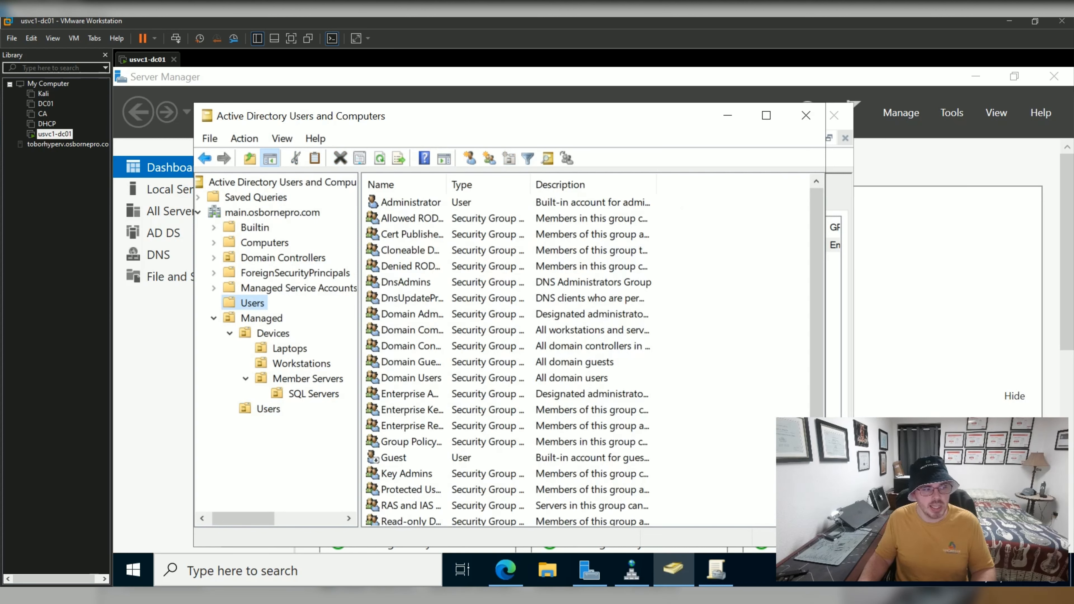
left_click(268, 409)
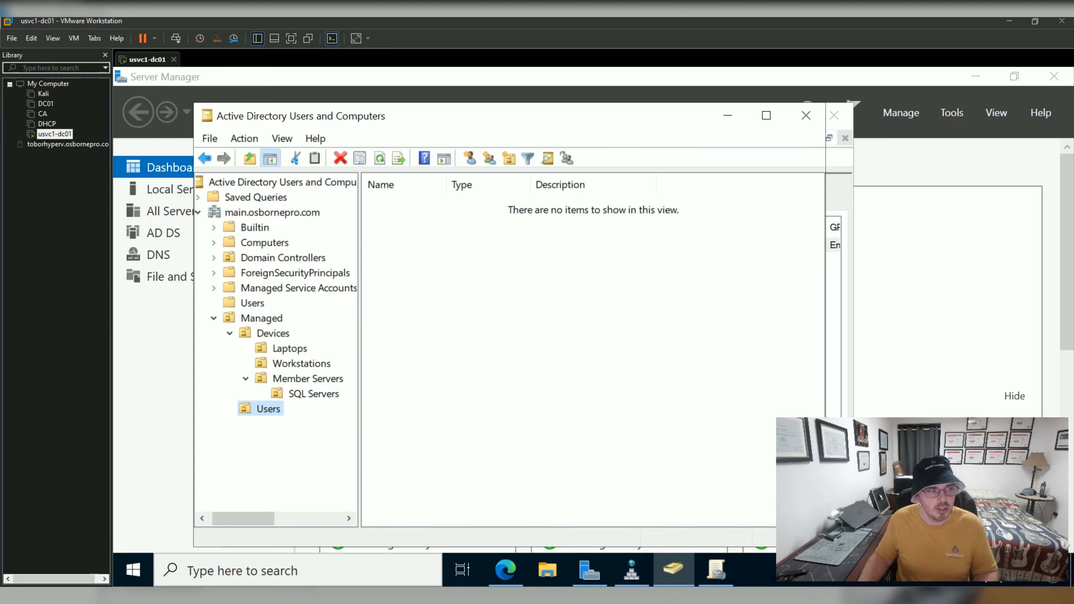
Create the Service Accounts and Contractors OUs inside Managed > Users.
left_click(261, 318)
left_click(268, 409)
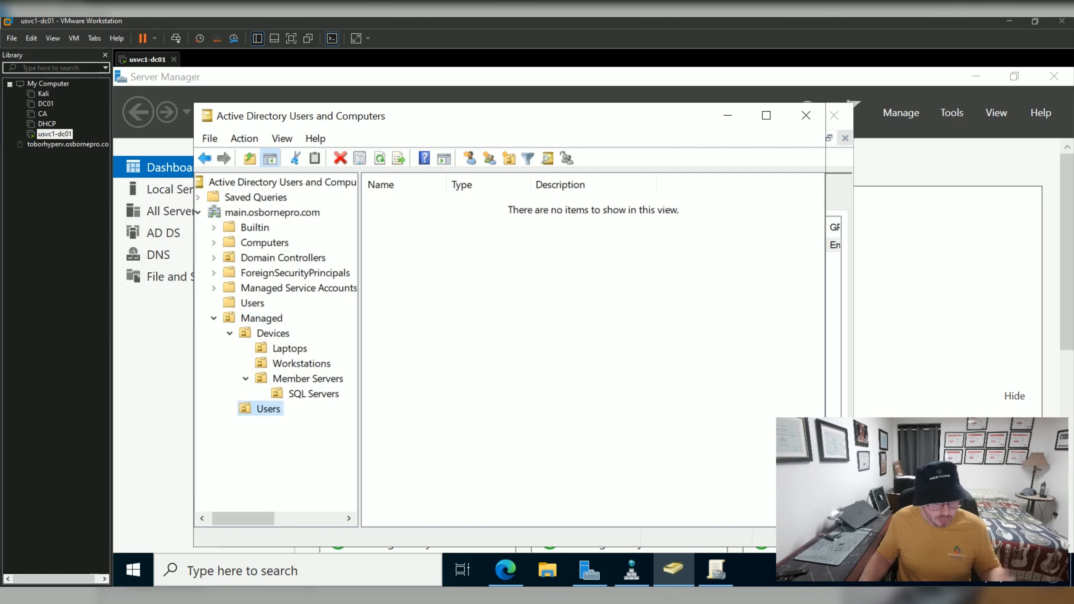
right_click(261, 409)
mouse_move(298, 212)
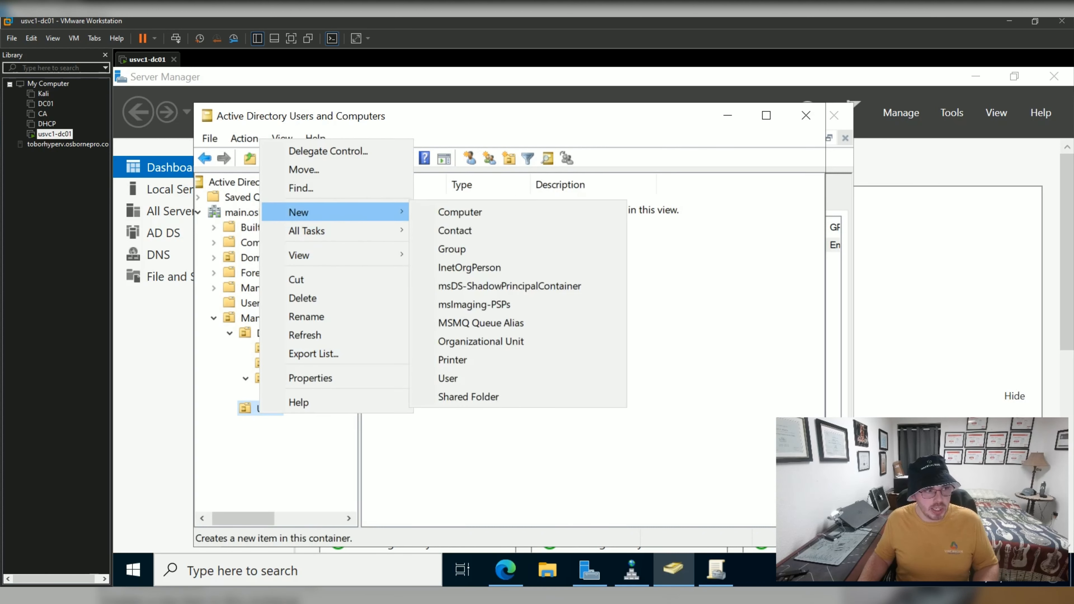
left_click(481, 341)
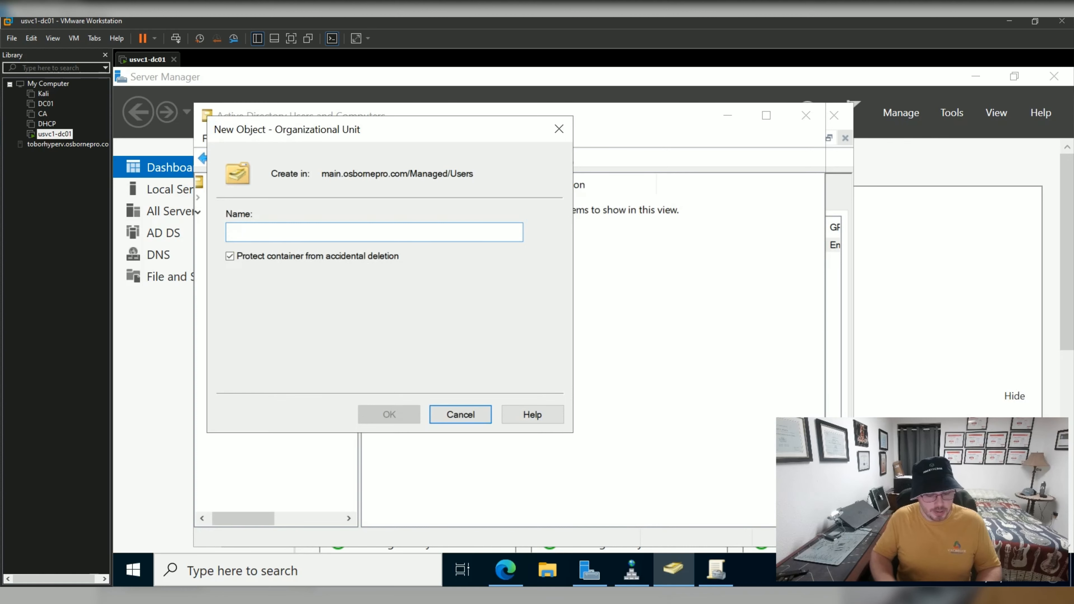
type("Service ")
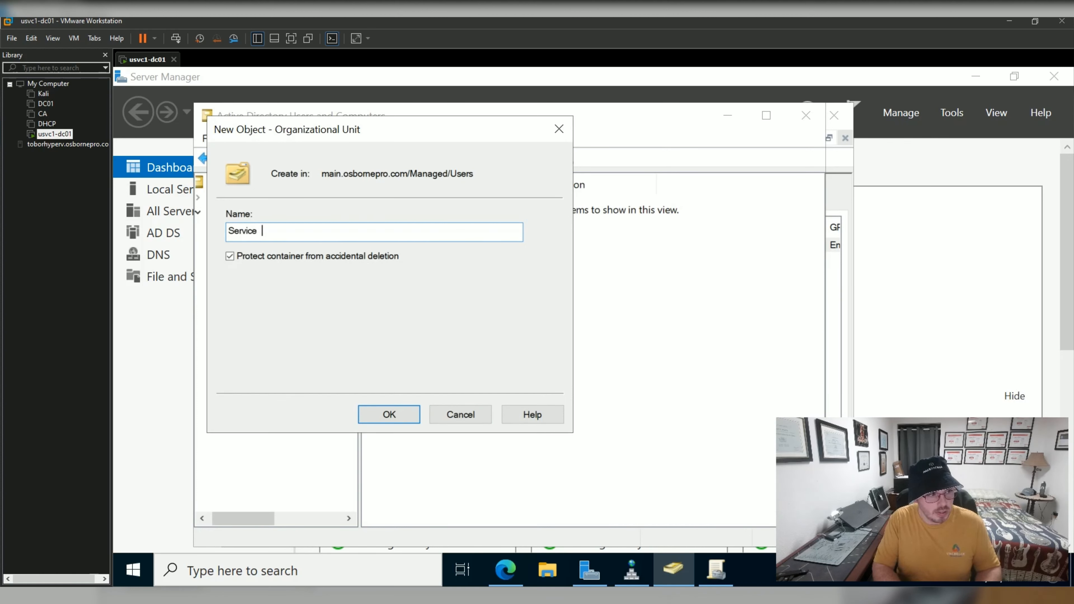
type("Accounts")
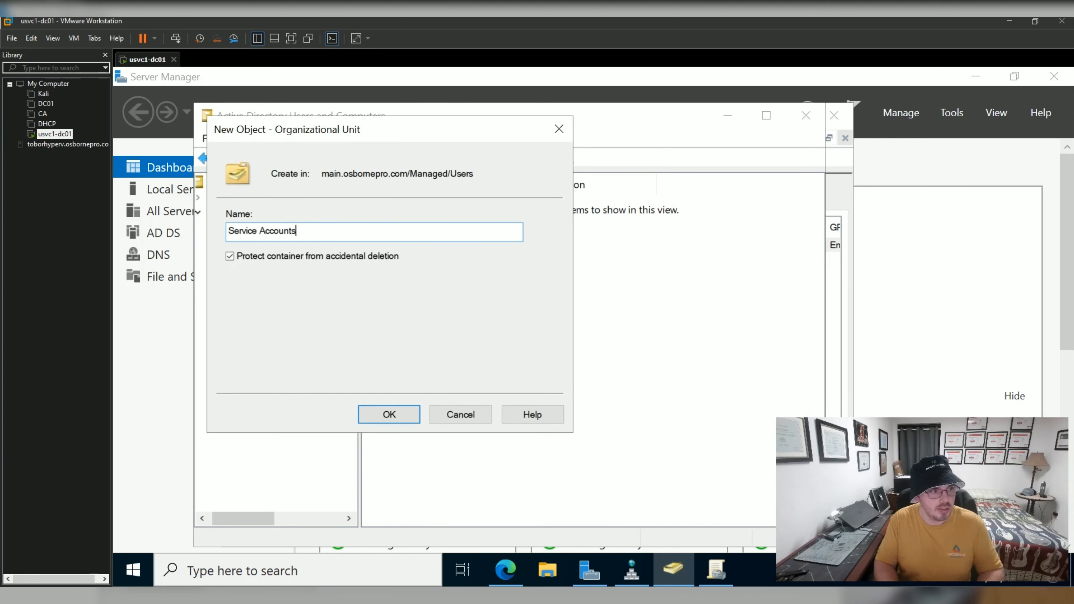
key("Return")
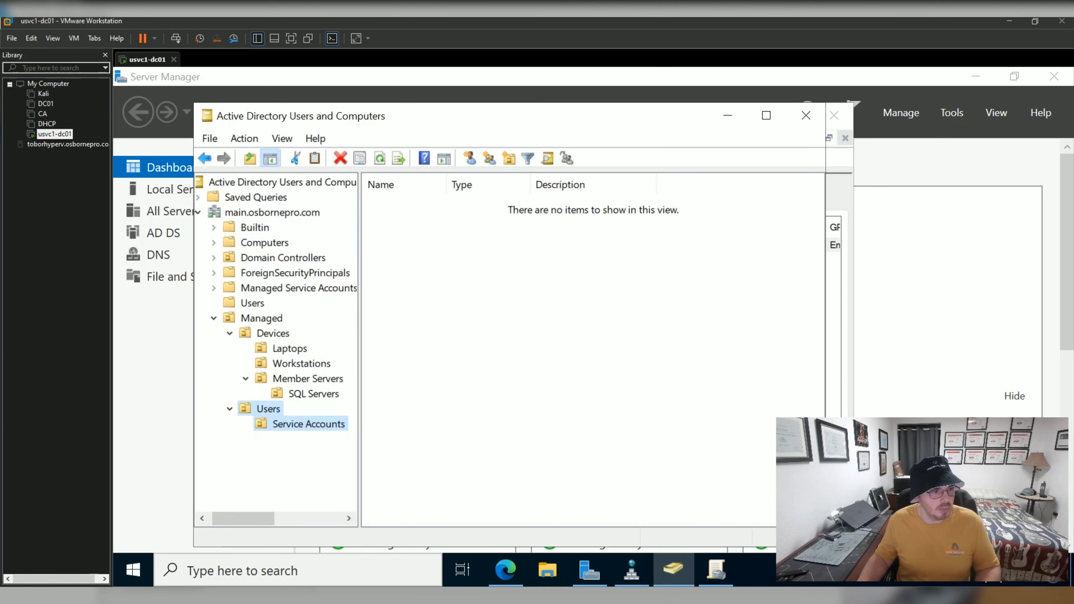
right_click(267, 408)
mouse_move(308, 205)
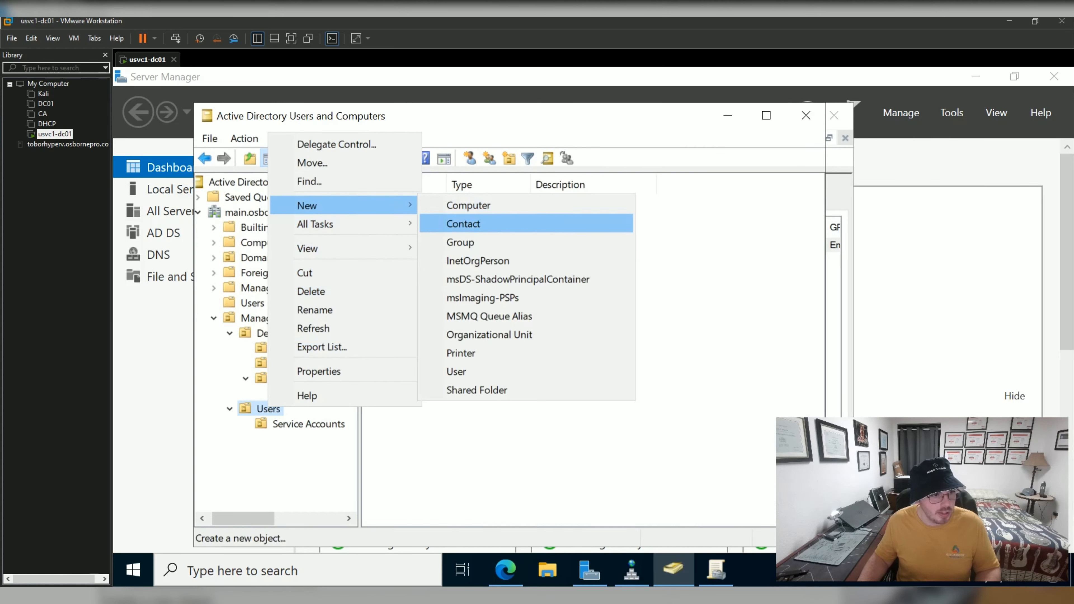
left_click(489, 334)
type("Contractors")
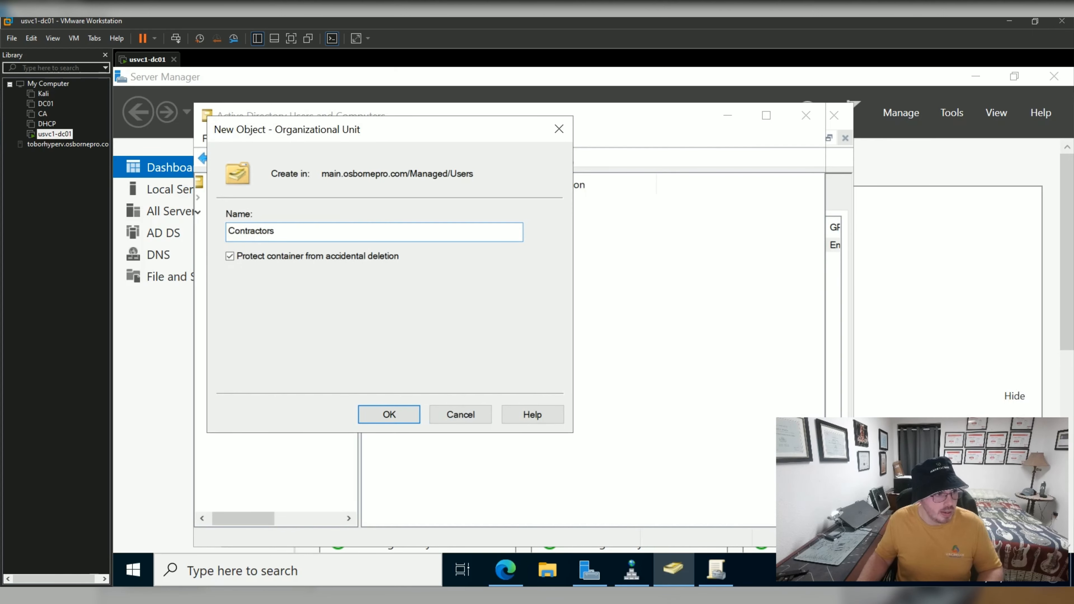
key("Return")
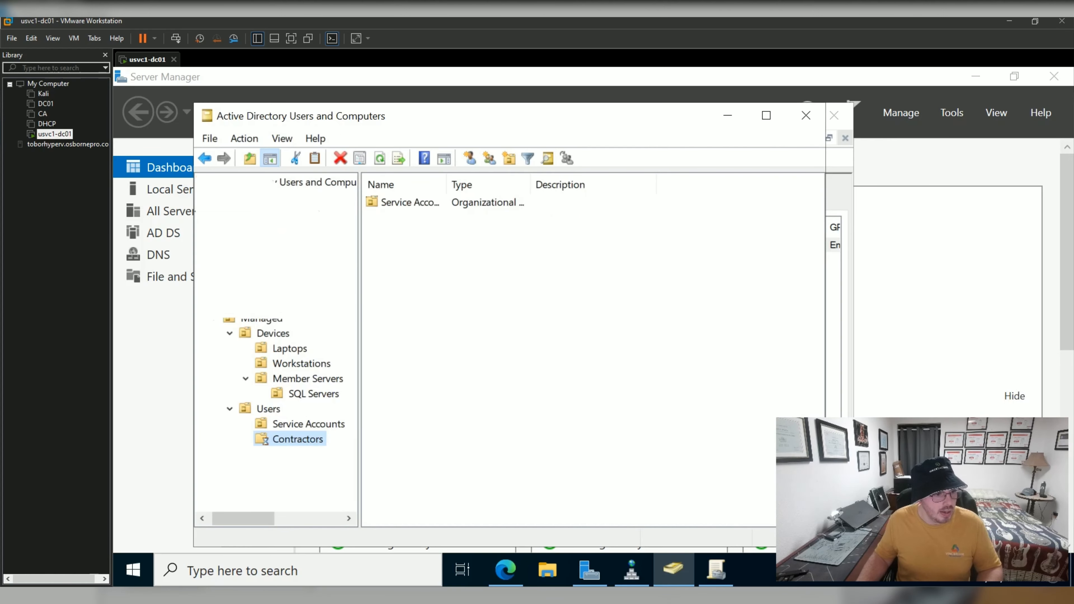
Add the Employees and Admins OUs under Managed > Users, correcting the mistyped names.
right_click(274, 408)
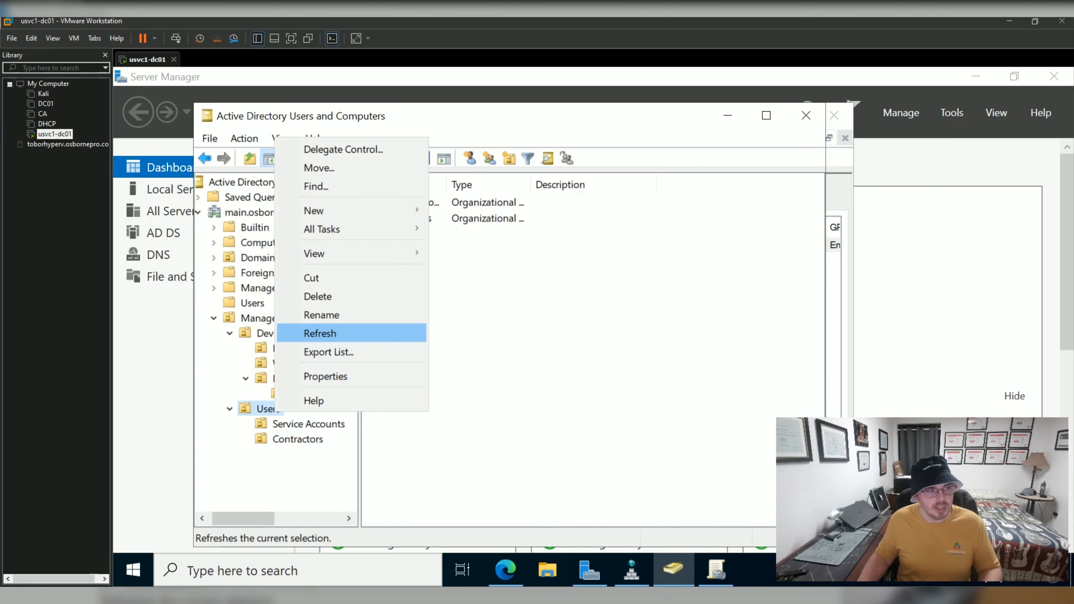
mouse_move(322, 211)
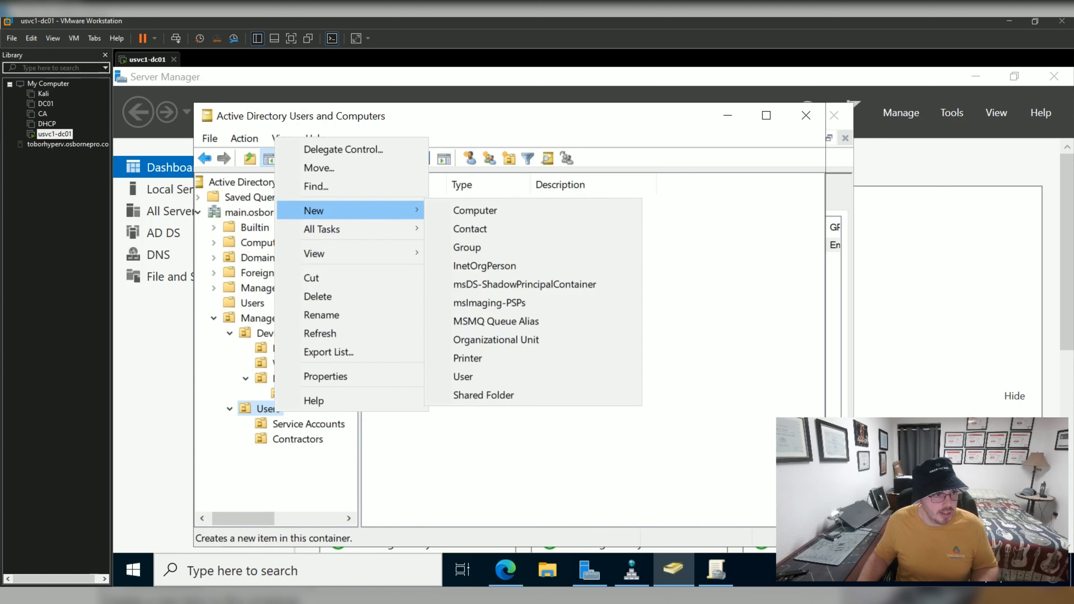
left_click(486, 340)
type("Main Office")
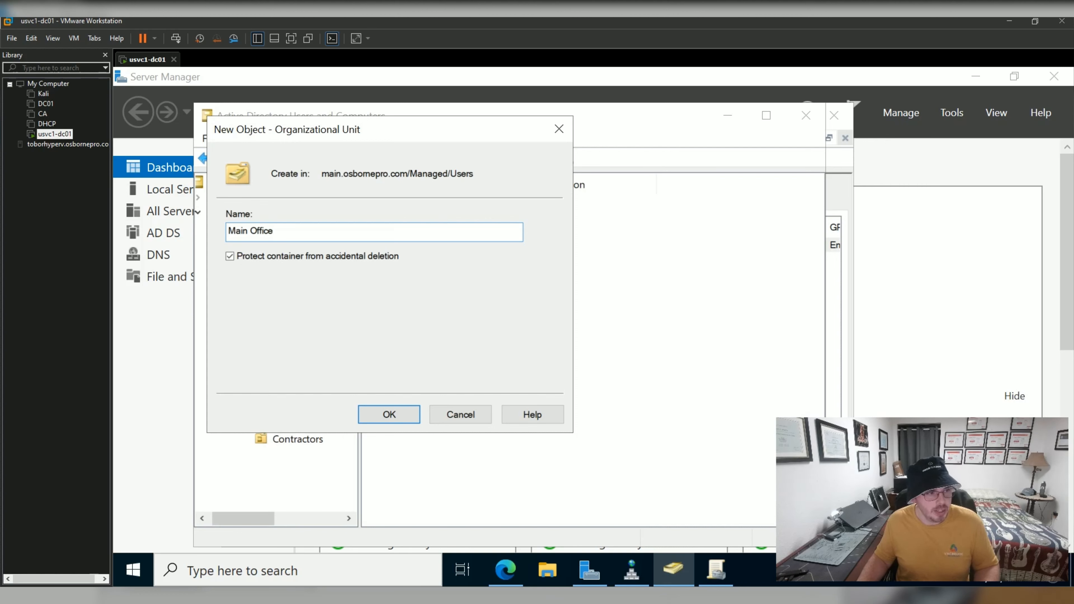
left_click_drag(276, 231, 236, 232)
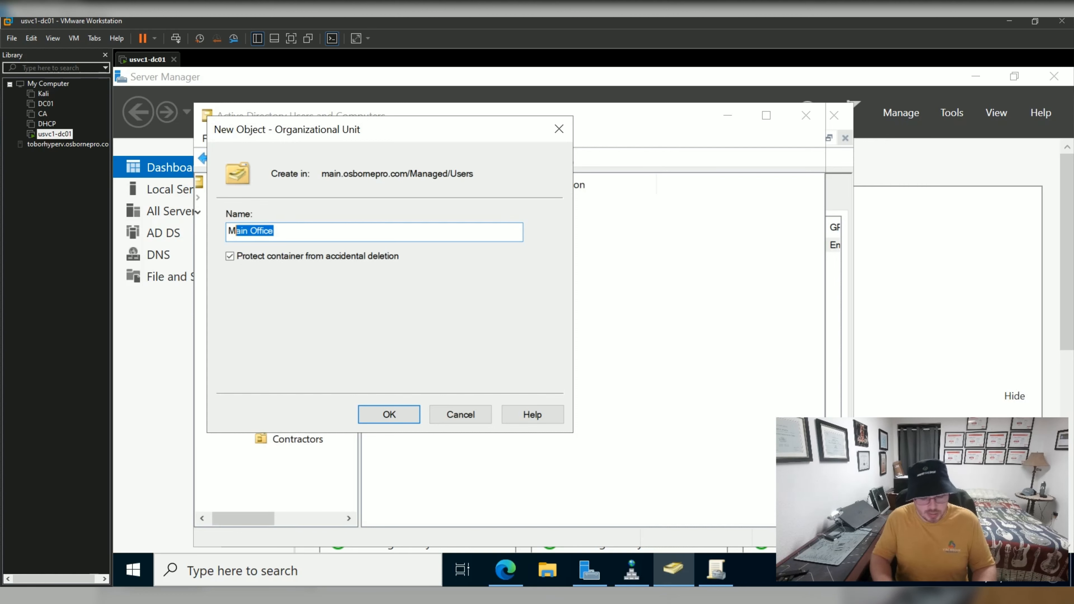
key("BackSpace")
key("BackSpace")
type("Employe")
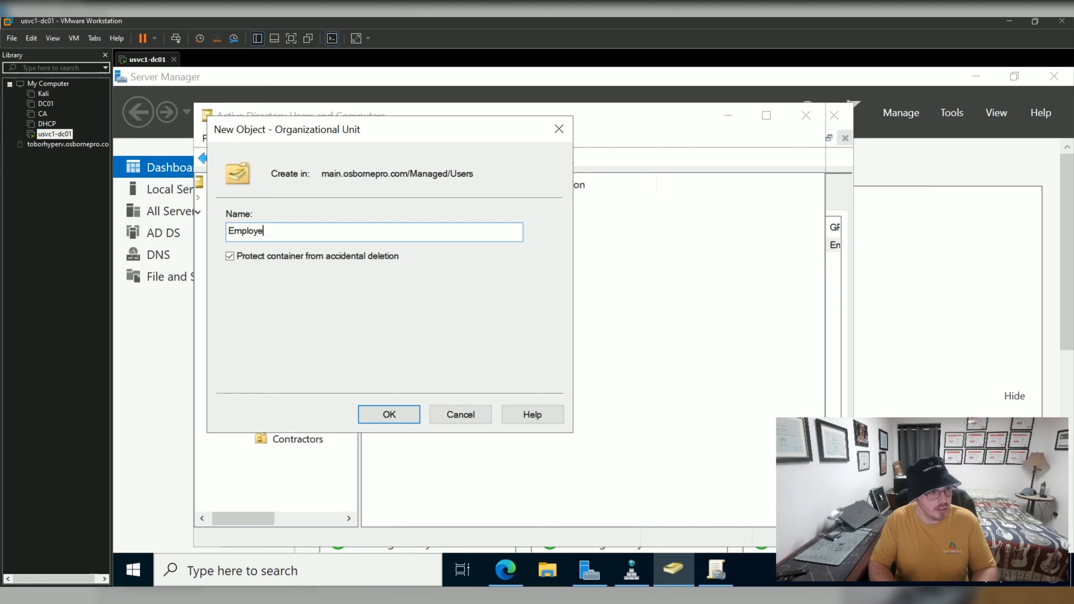
type("es")
key("Return")
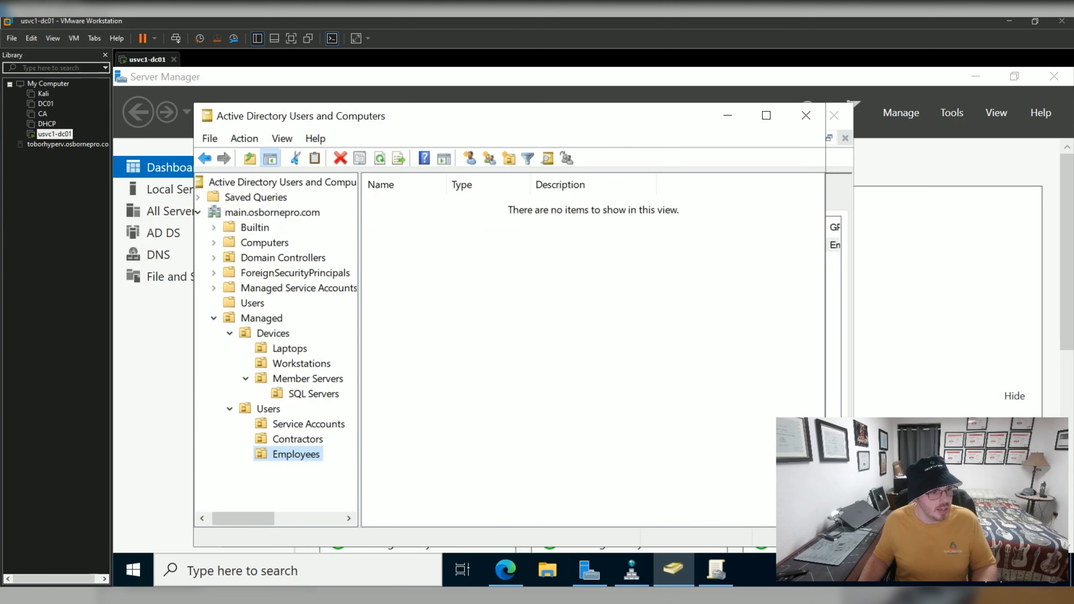
right_click(273, 409)
mouse_move(321, 209)
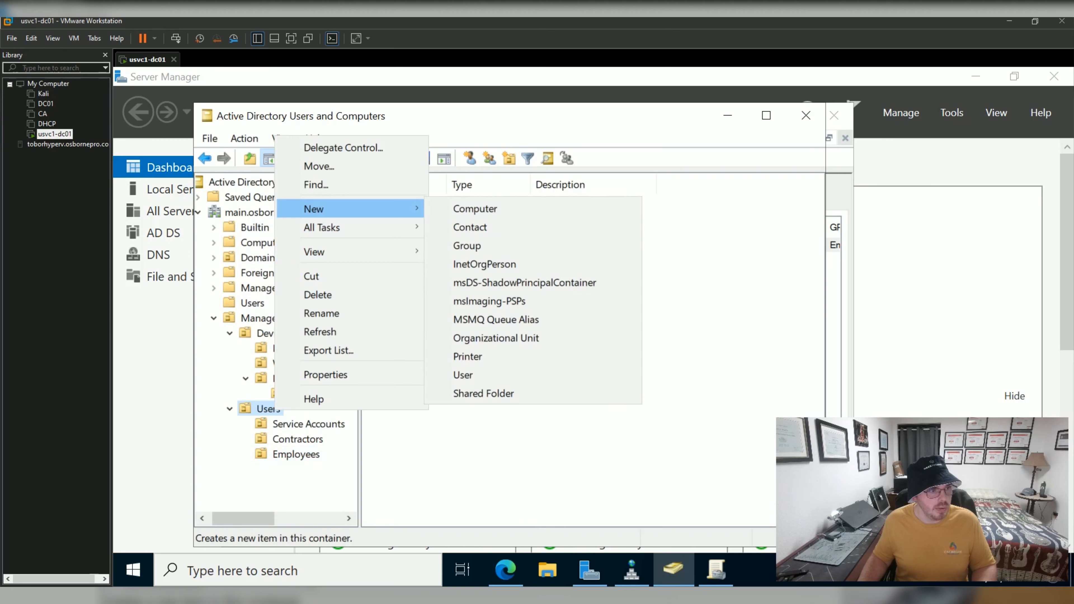
left_click(486, 339)
type("Admin Accou")
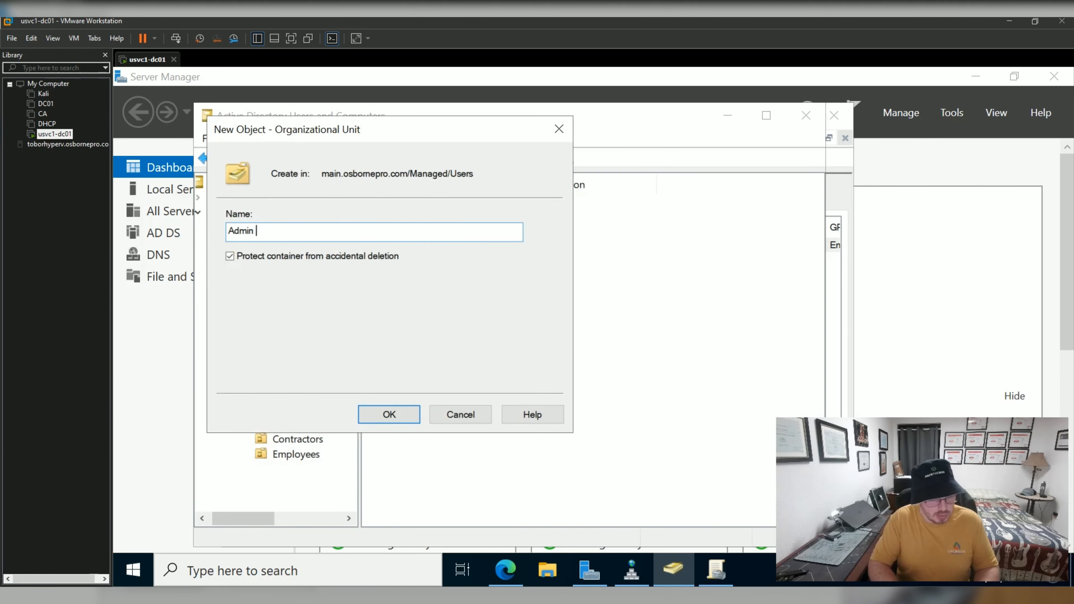
key("BackSpace")
key("BackSpace")
key("BackSpace")
key("BackSpace")
key("BackSpace")
key("BackSpace")
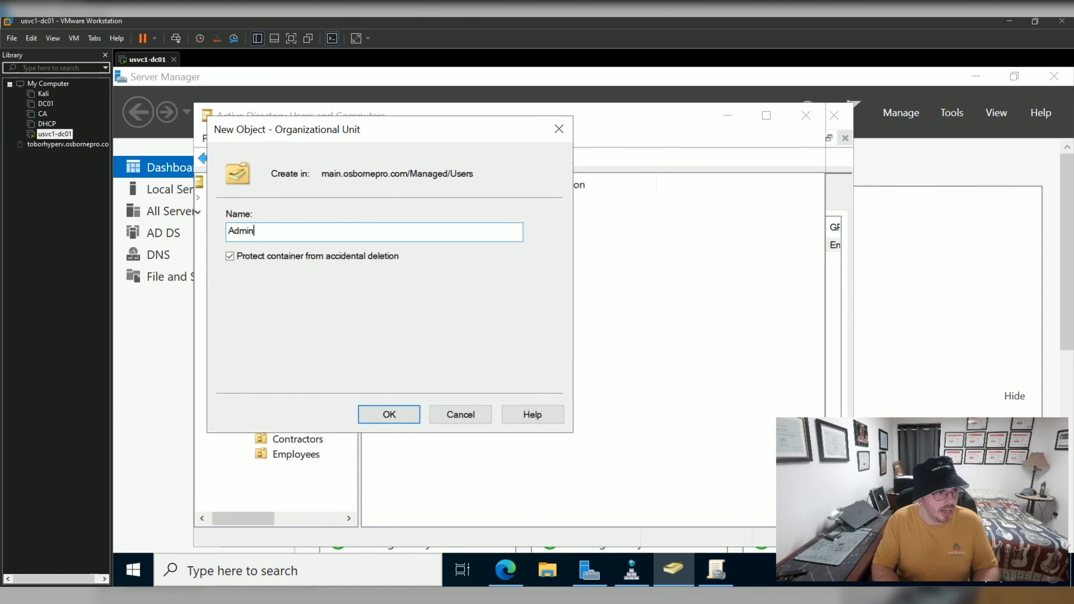
type("s")
key("Return")
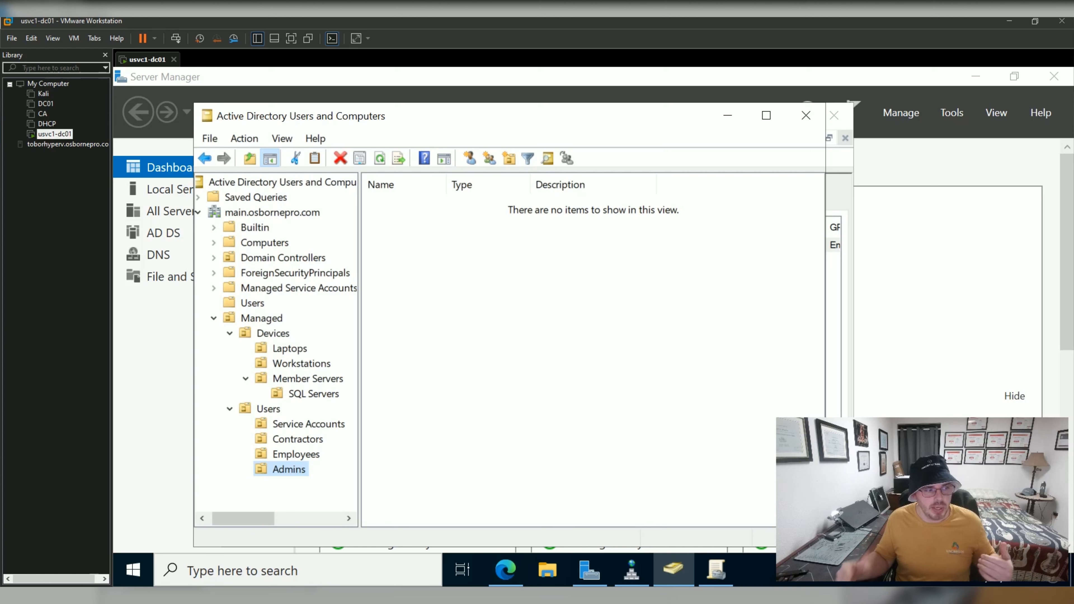
left_click(262, 319)
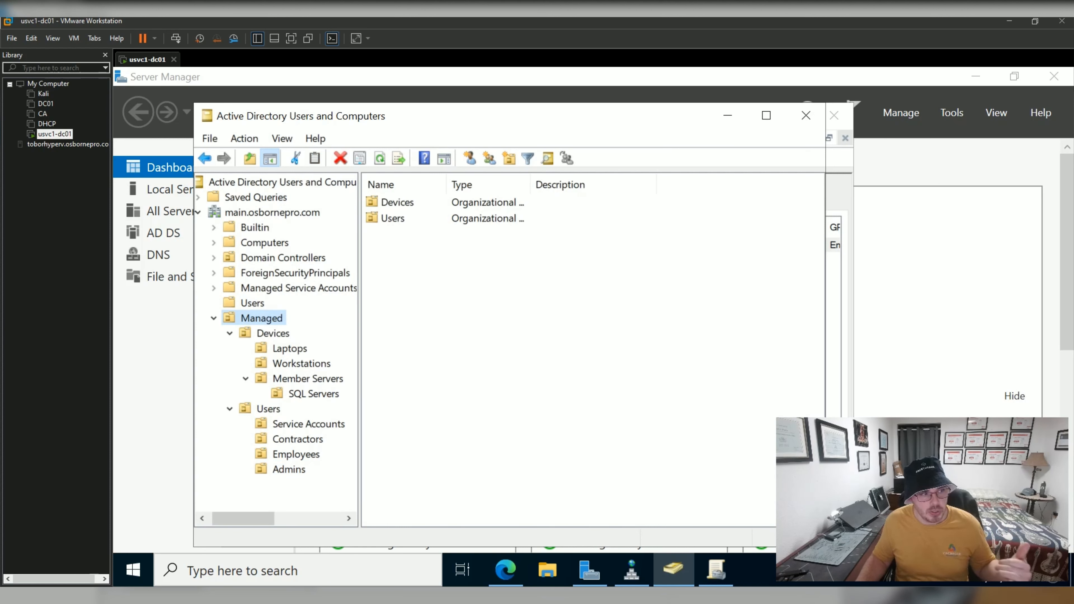
left_click(271, 212)
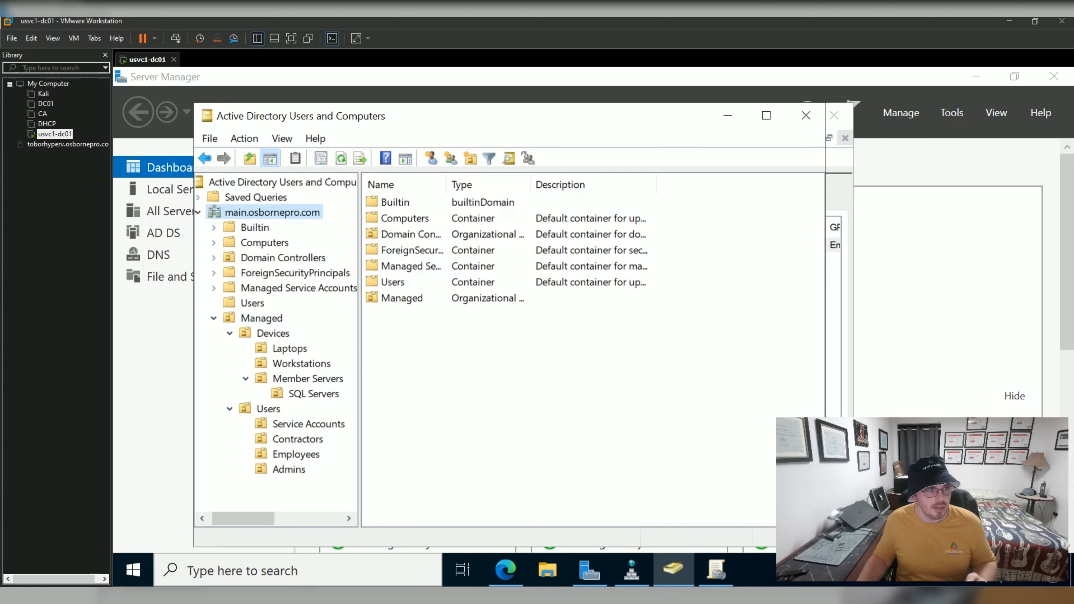
left_click(273, 334)
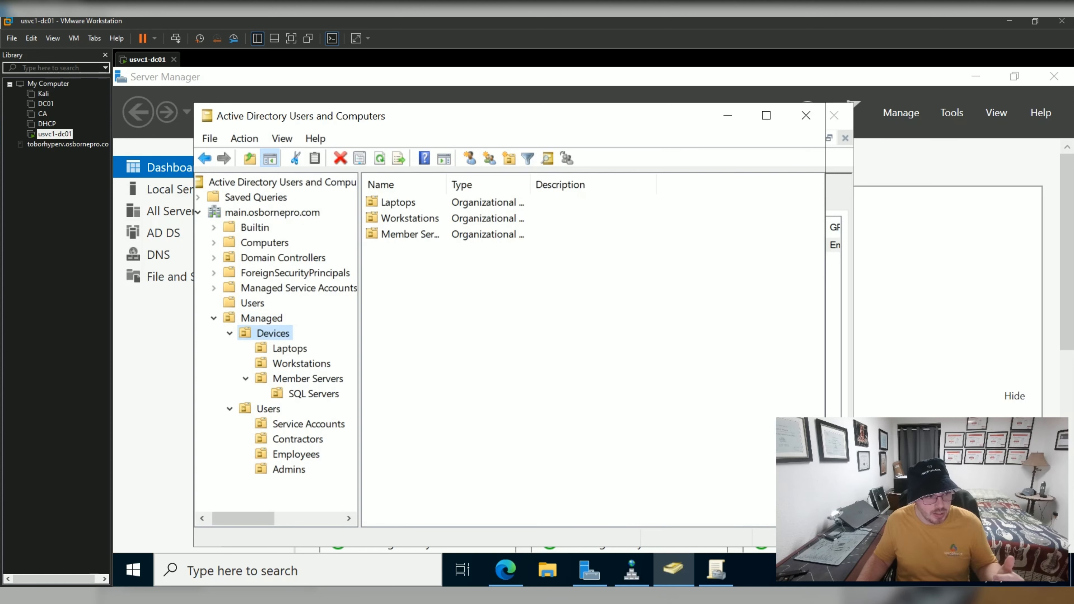
left_click(261, 318)
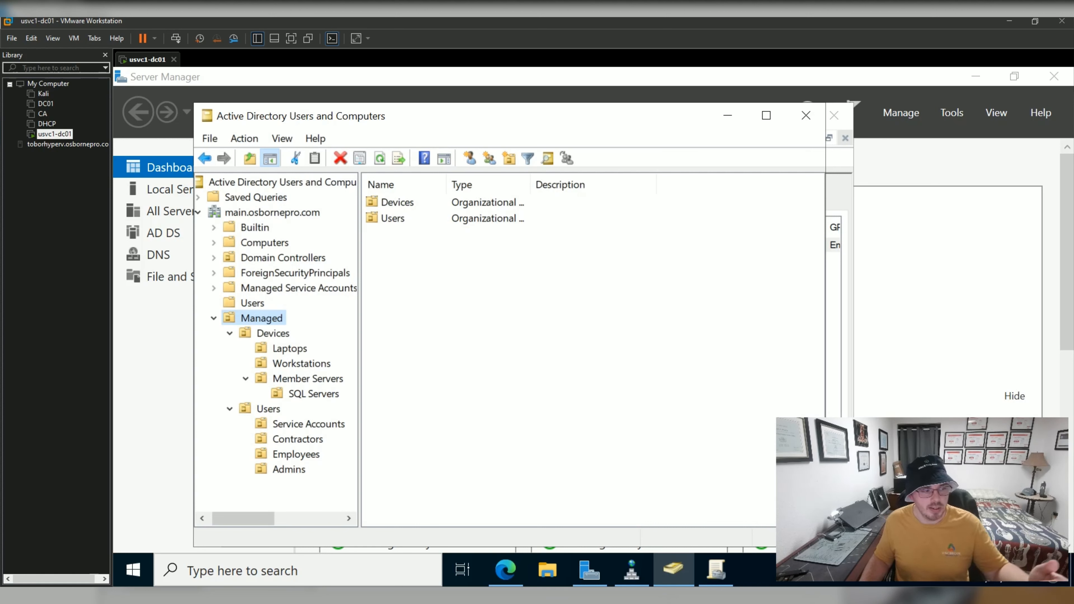
left_click(272, 213)
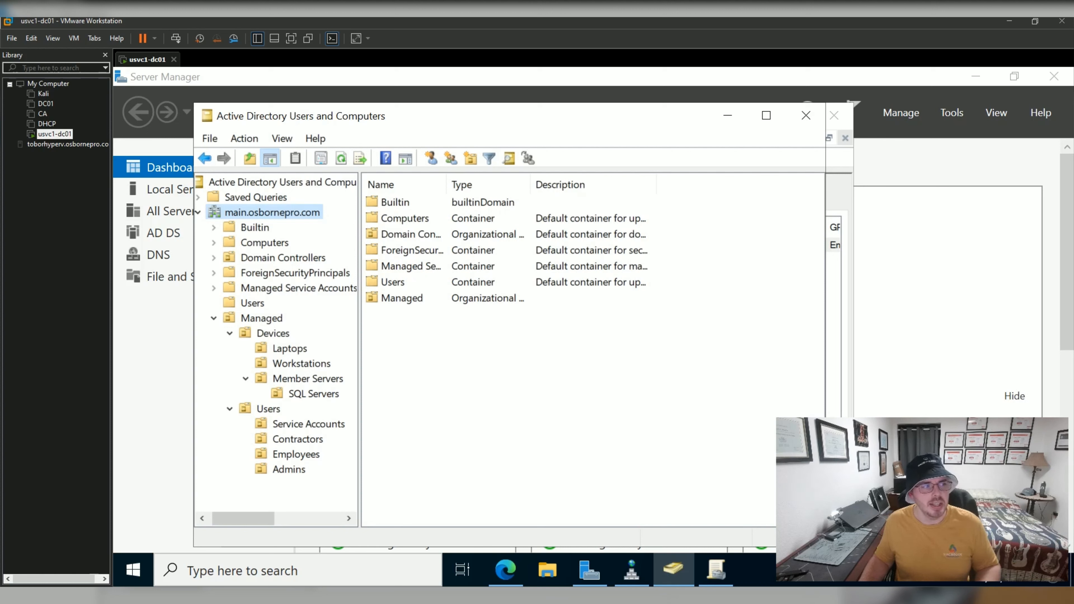
left_click(265, 242)
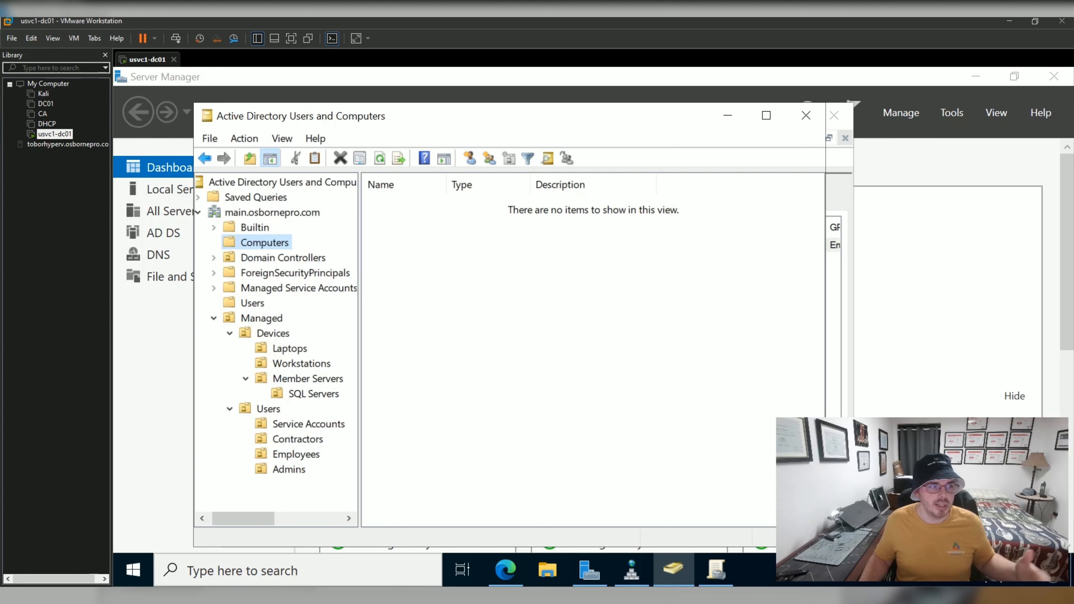
left_click(282, 257)
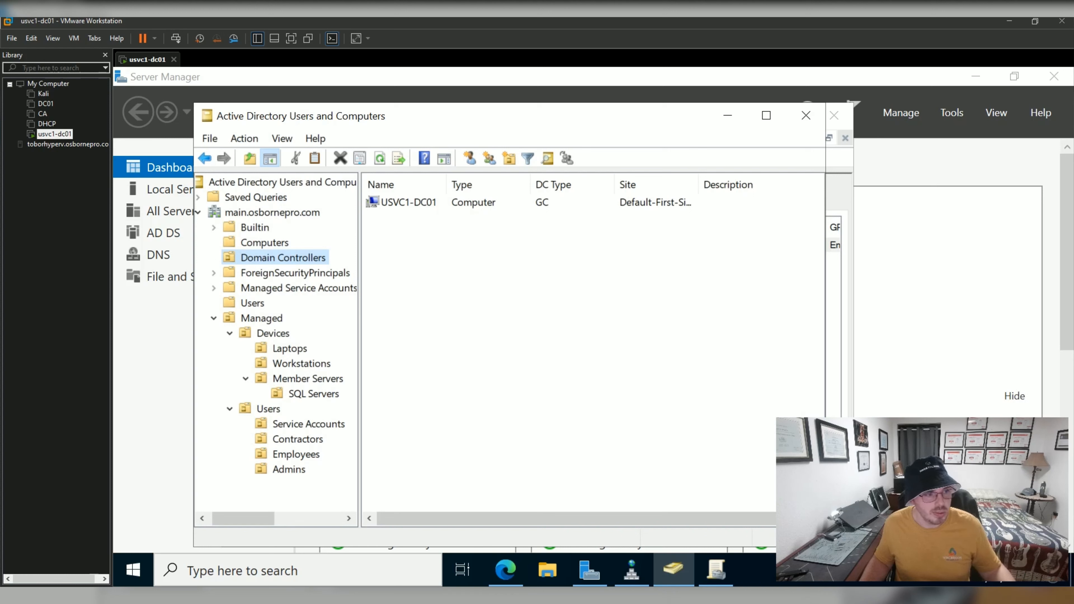
left_click(299, 288)
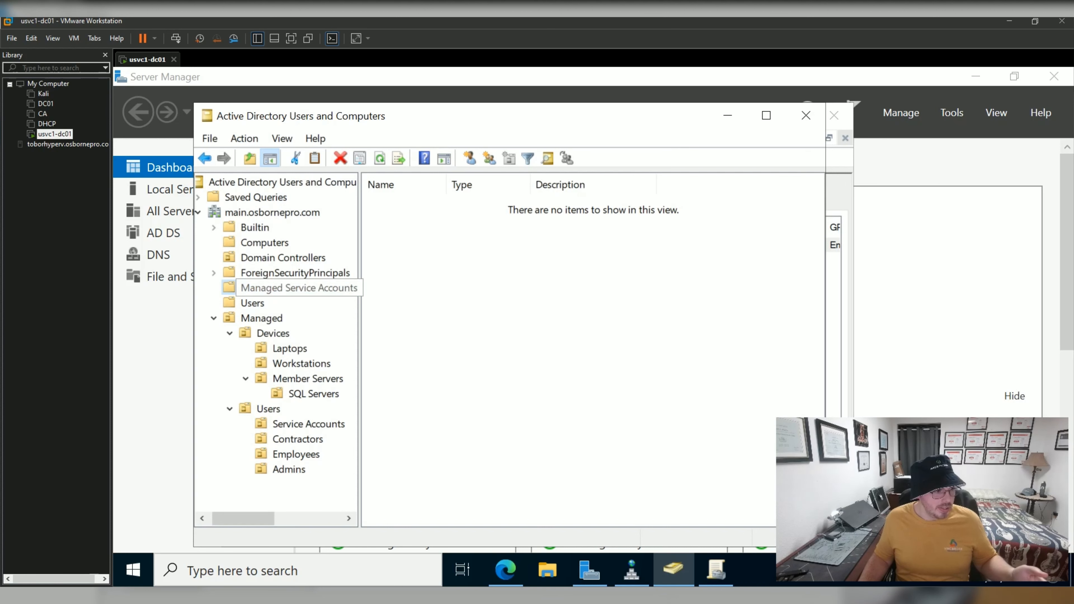
Close DNS Manager, then refresh and close Group Policy Management.
left_click(631, 570)
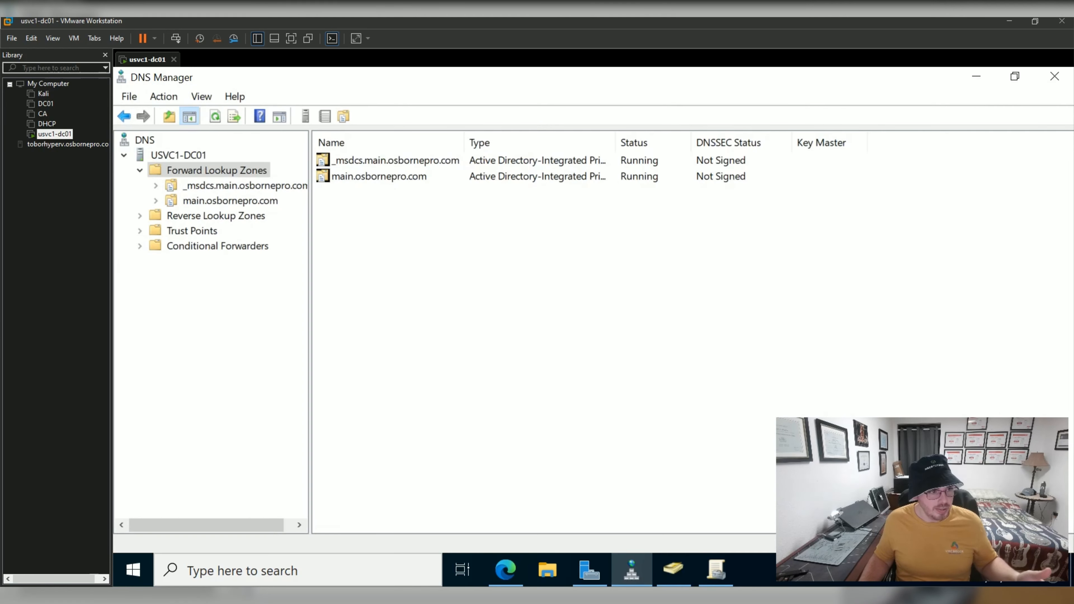
left_click(1055, 77)
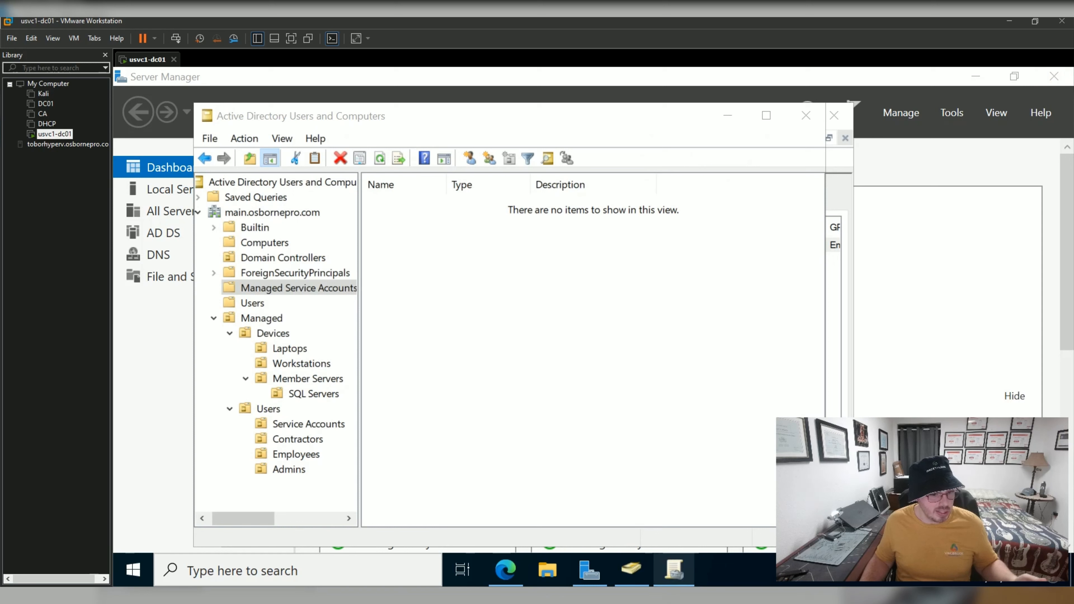
left_click(674, 569)
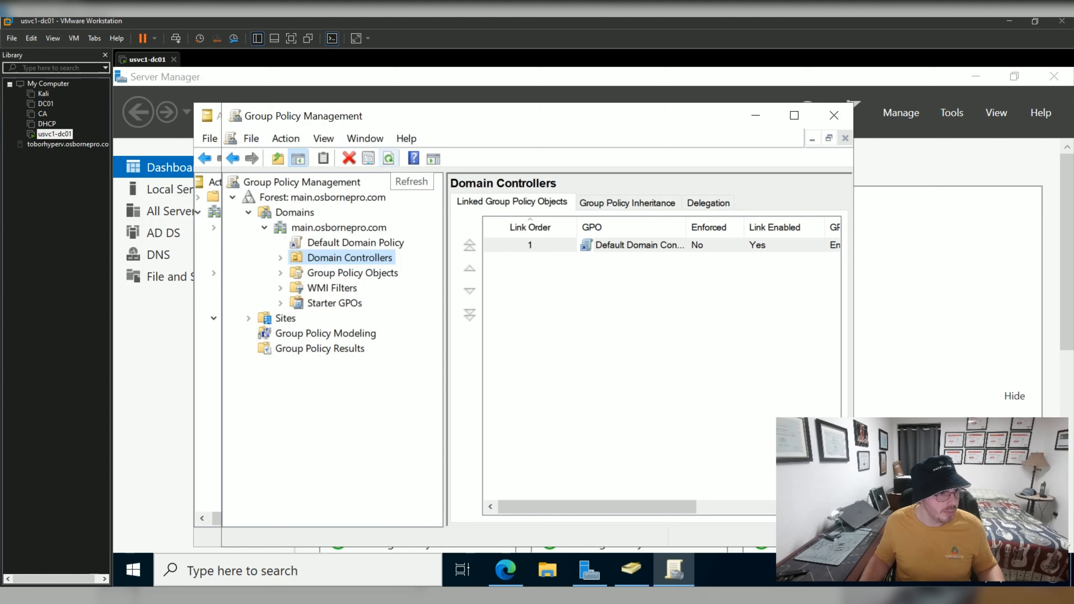
left_click(389, 158)
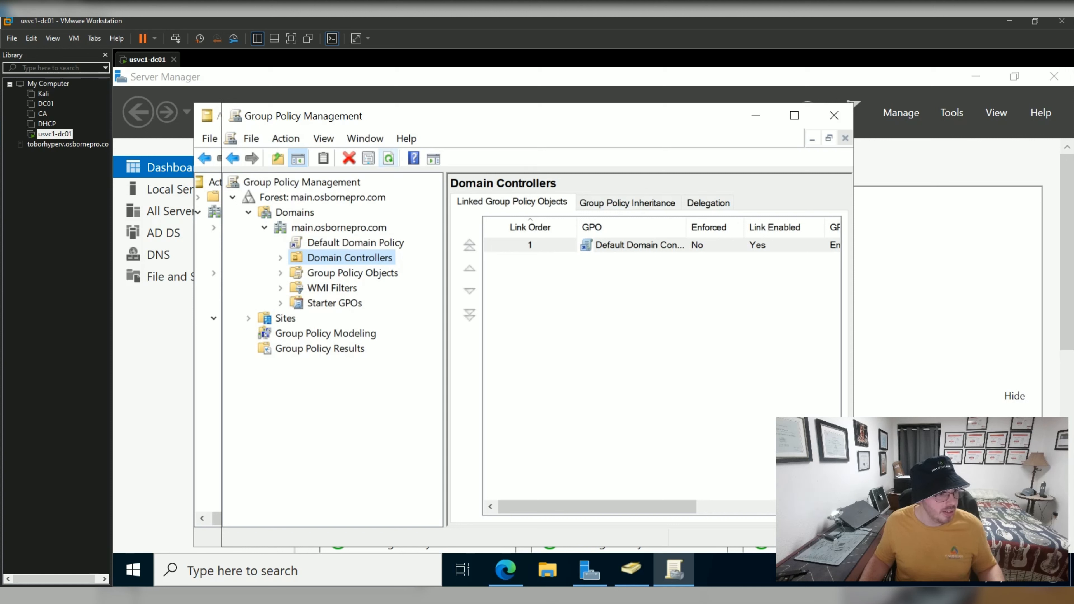
left_click(834, 115)
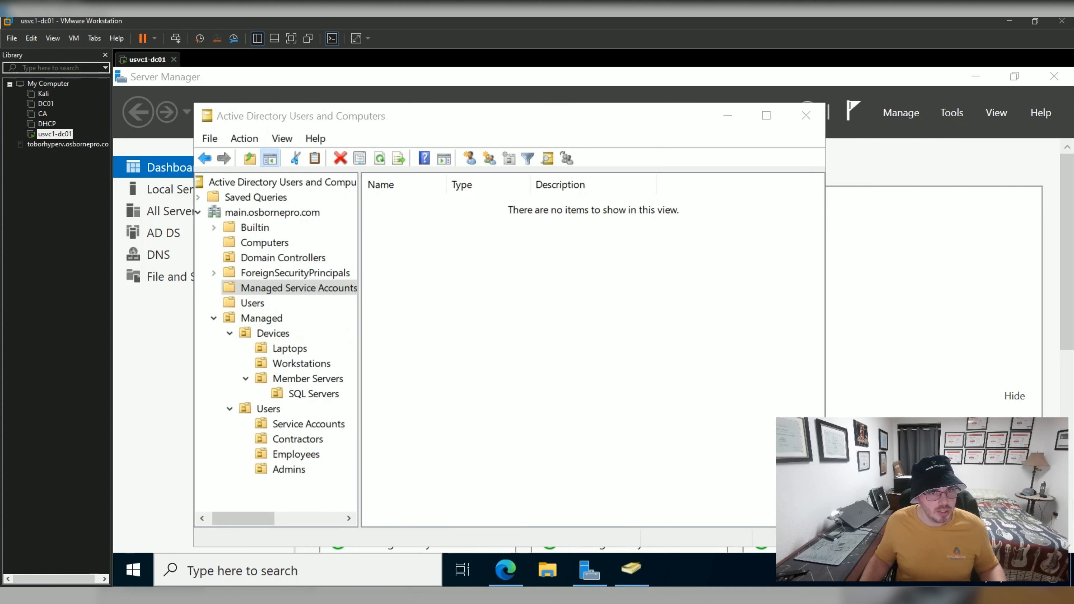
Reopen Group Policy Management to view Managed's Users and Devices OUs, then return to ADUC.
left_click(952, 113)
left_click(861, 356)
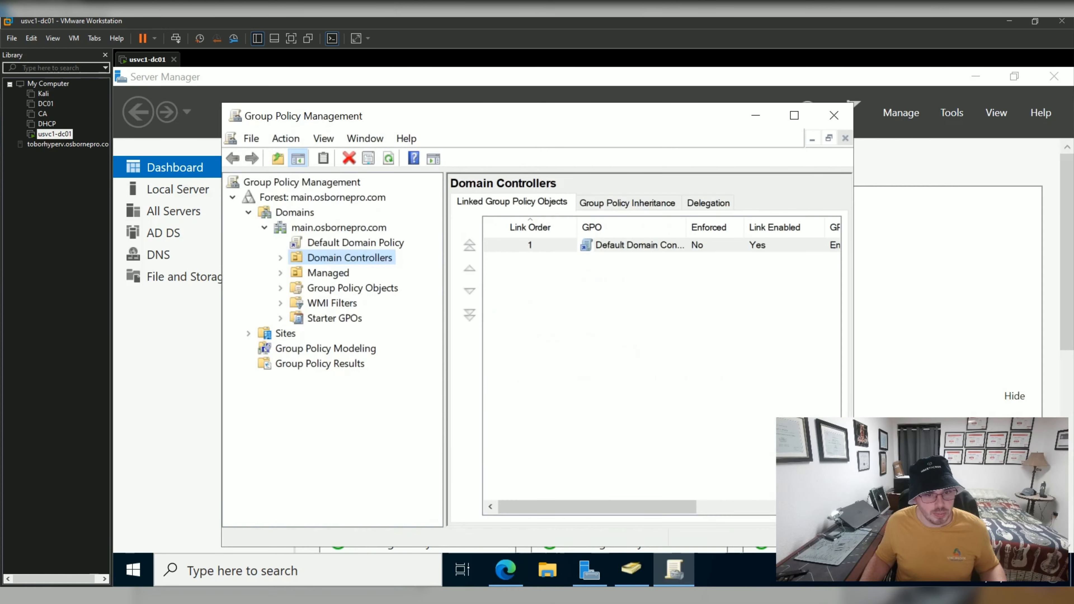
left_click(281, 273)
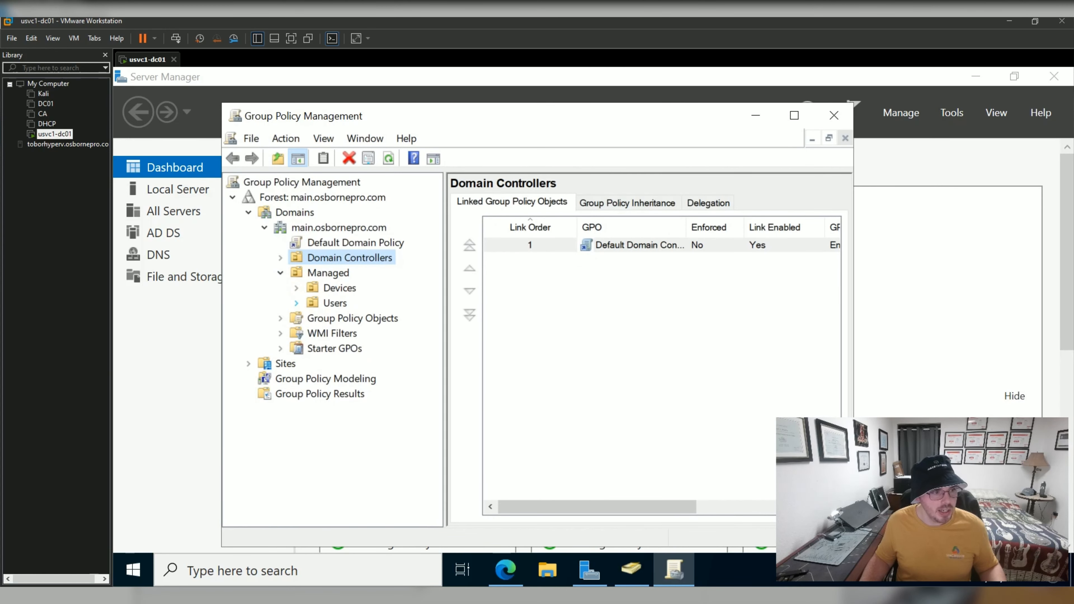
left_click(297, 303)
left_click(296, 288)
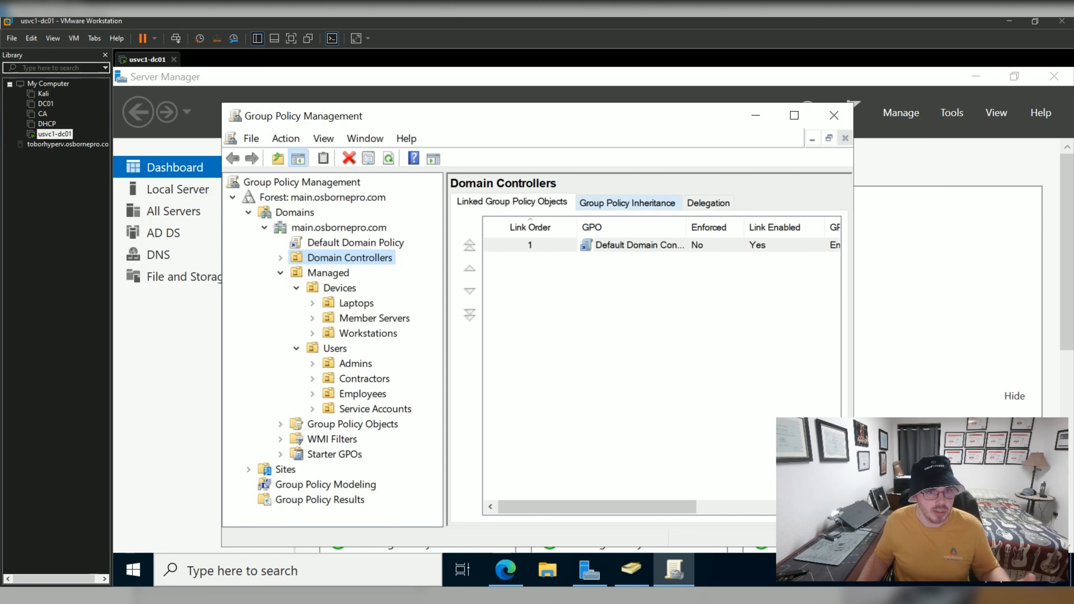
left_click(834, 115)
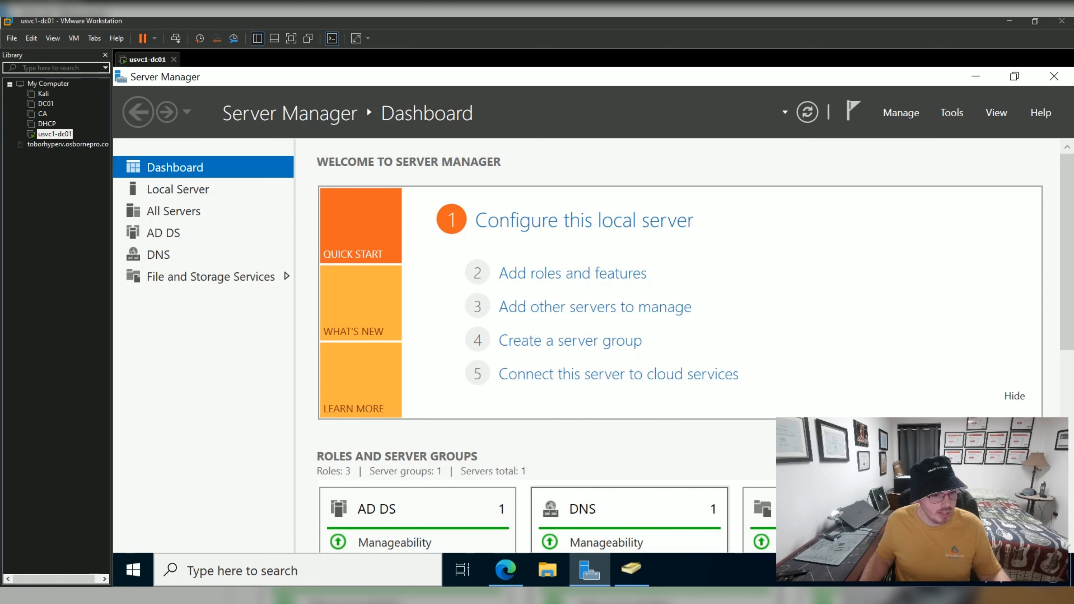
left_click(631, 569)
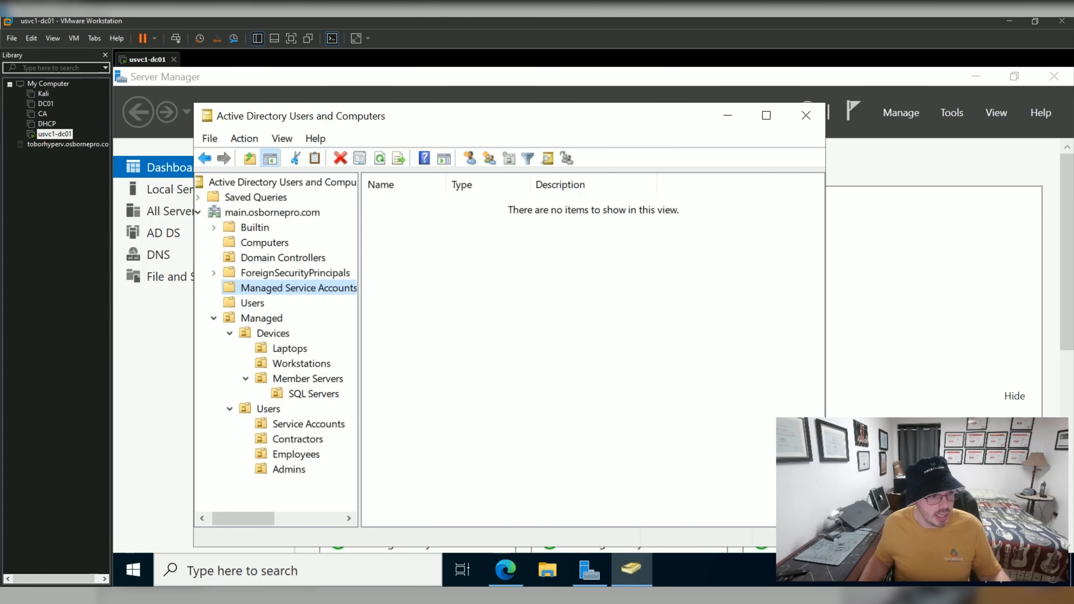
left_click(269, 410)
left_click(295, 425)
right_click(295, 426)
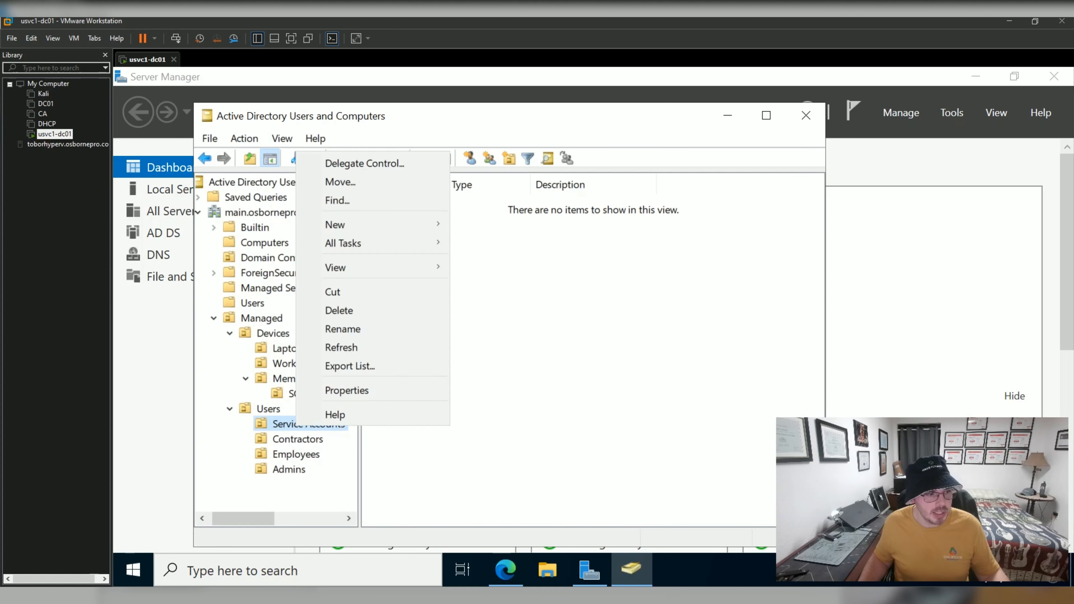
mouse_move(335, 225)
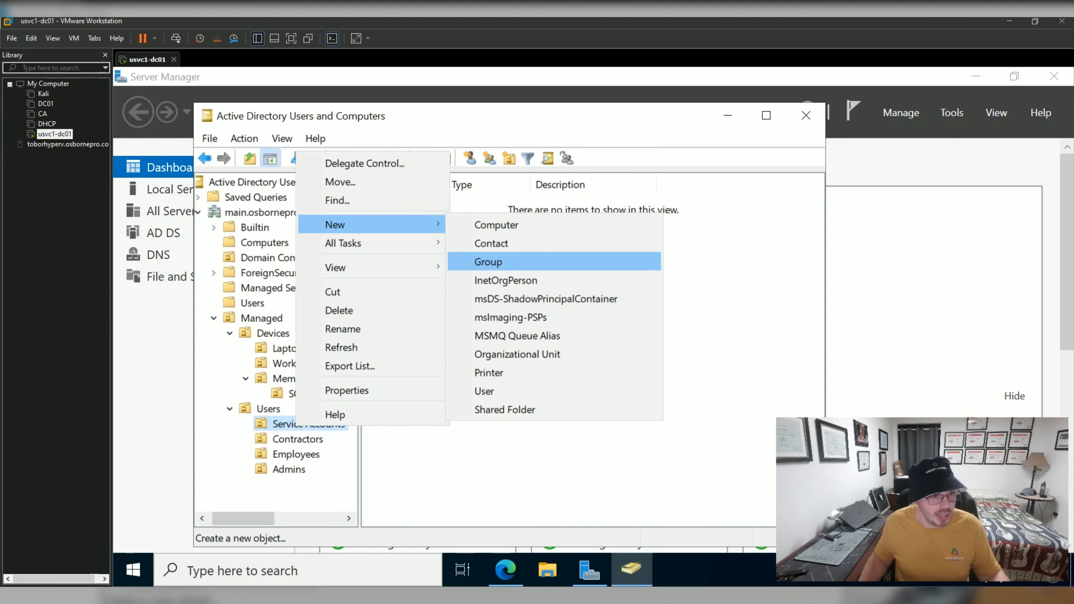
left_click(485, 391)
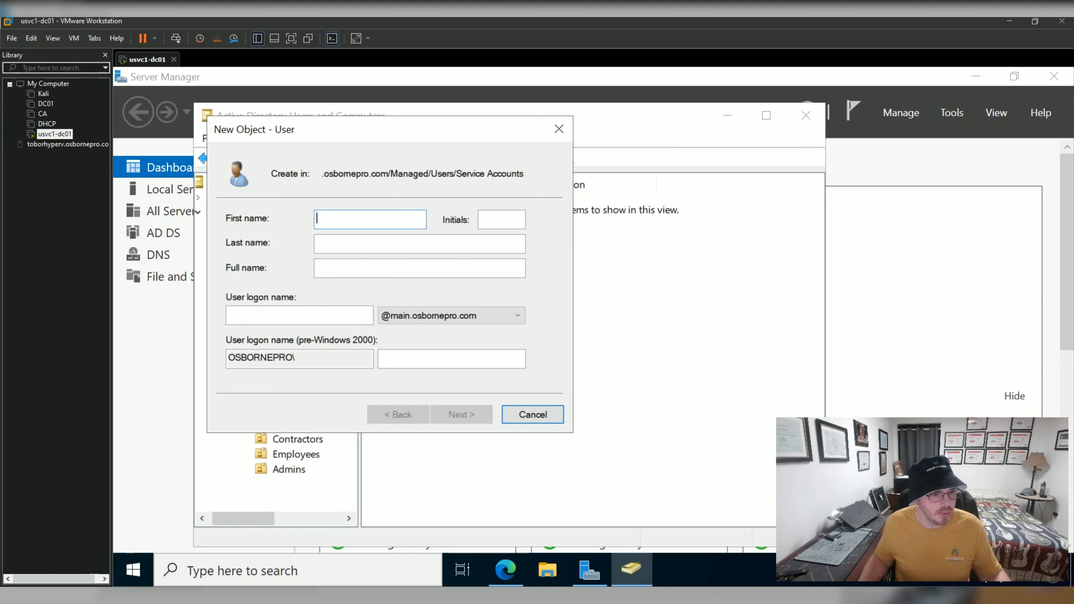
type("Dyna")
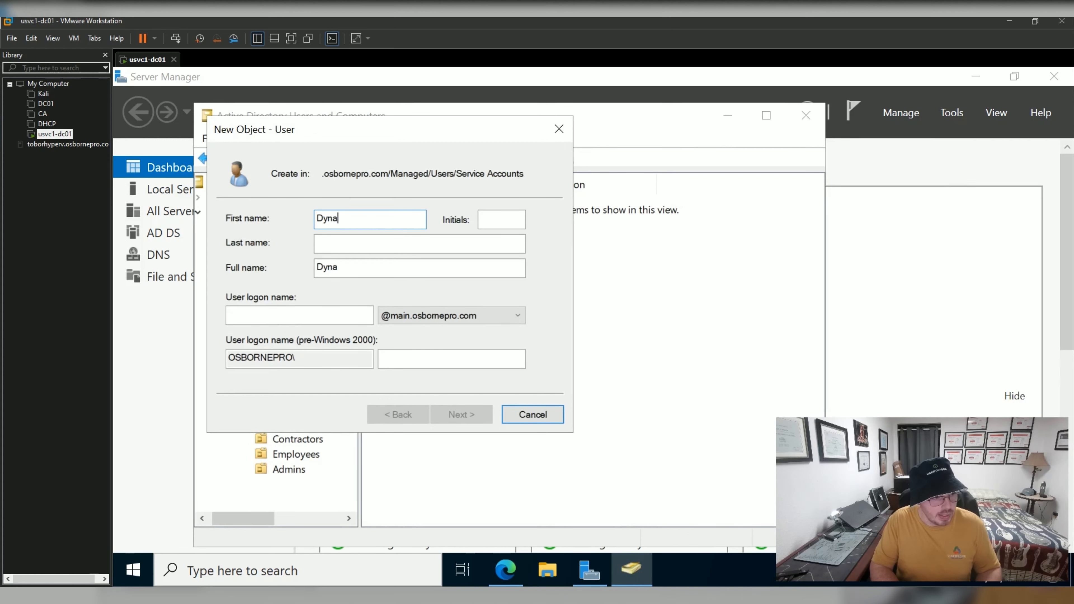
type("mic")
key("Tab")
type("DNS")
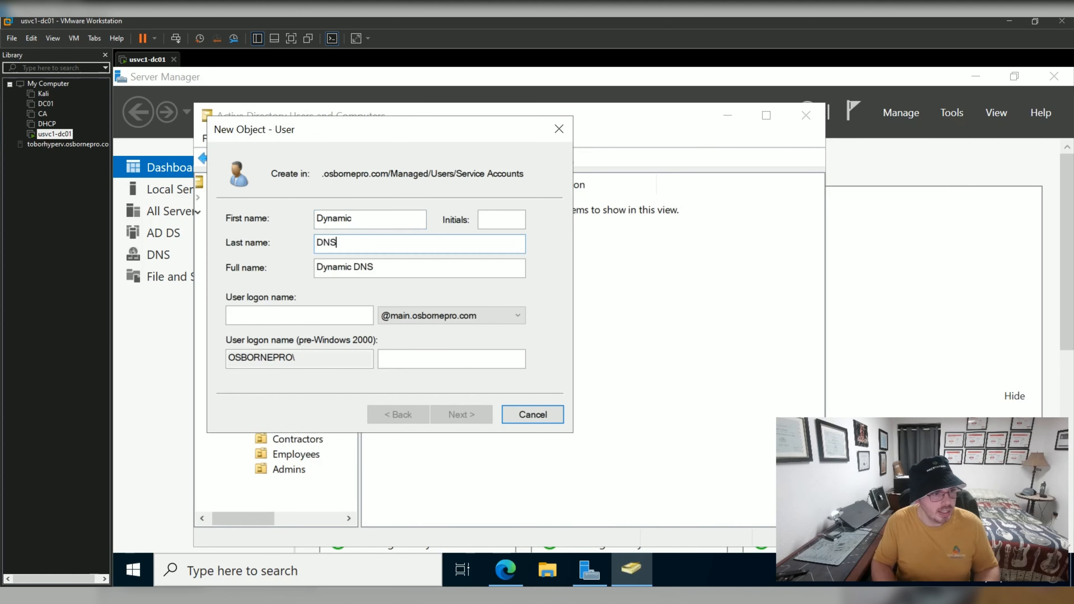
left_click(451, 316)
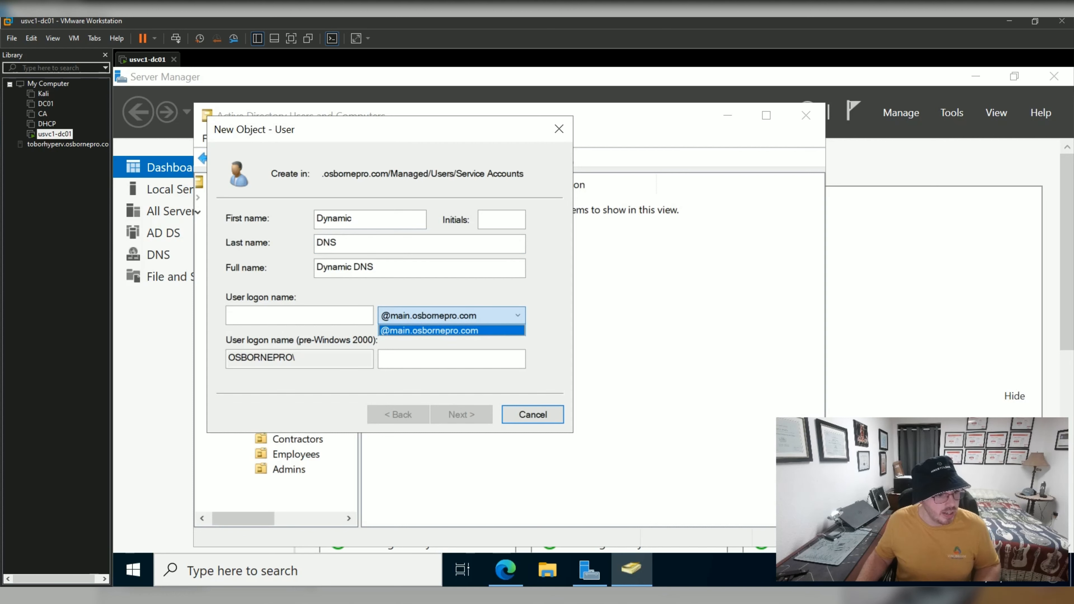
left_click(451, 331)
key("Escape")
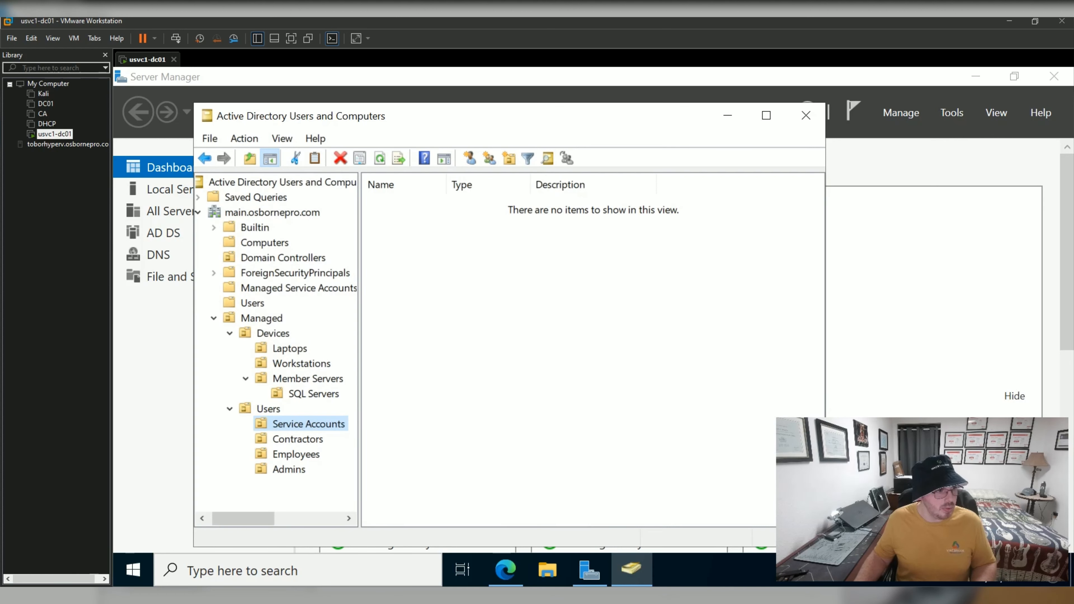
Review the main.osbornepro.com domain properties, including its Managed By tab.
left_click(272, 212)
right_click(272, 212)
left_click(321, 451)
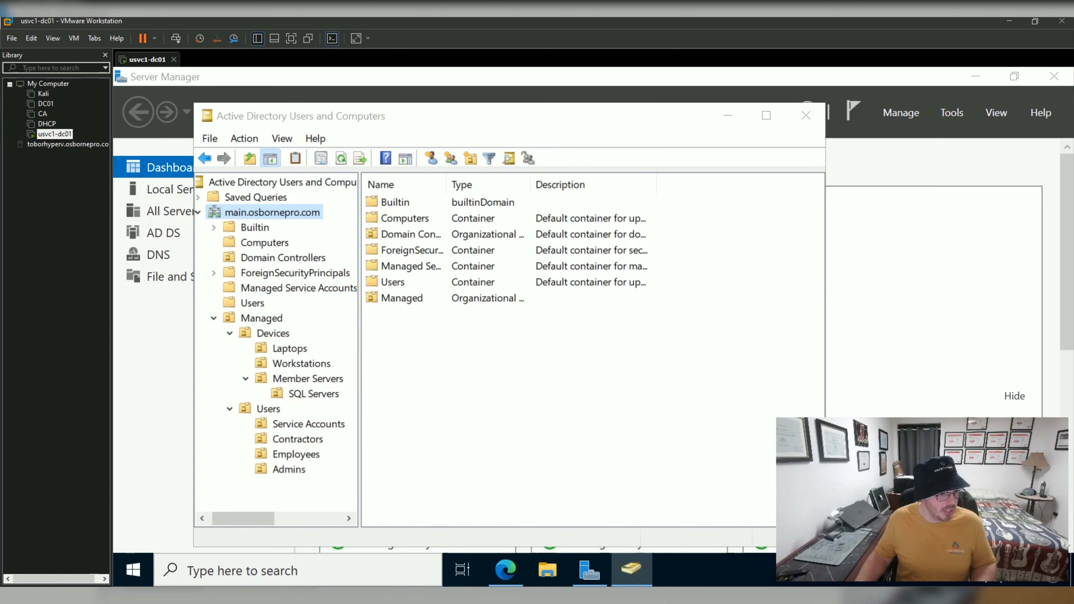
left_click(421, 175)
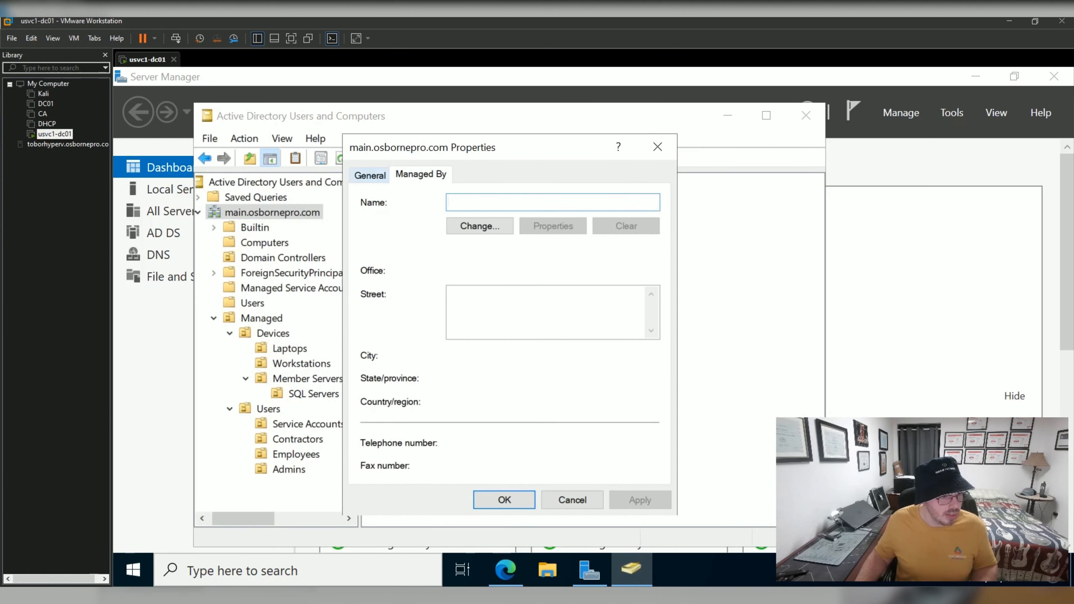
left_click(369, 175)
left_click(658, 147)
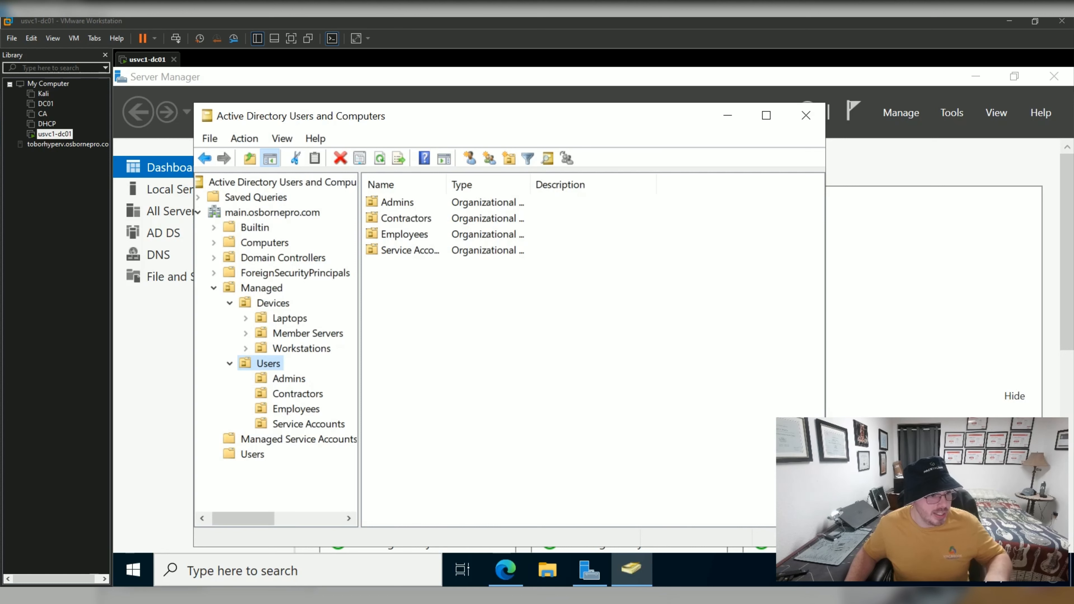
Browse the Admins OU and the Computers, Builtin and Users containers.
left_click(289, 379)
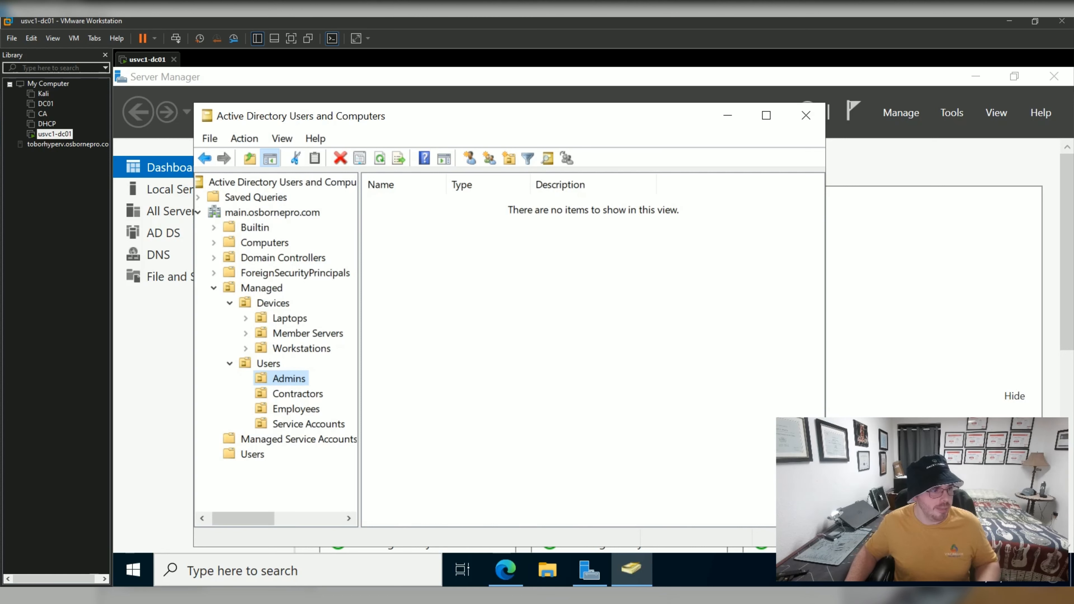
left_click(264, 243)
left_click(256, 228)
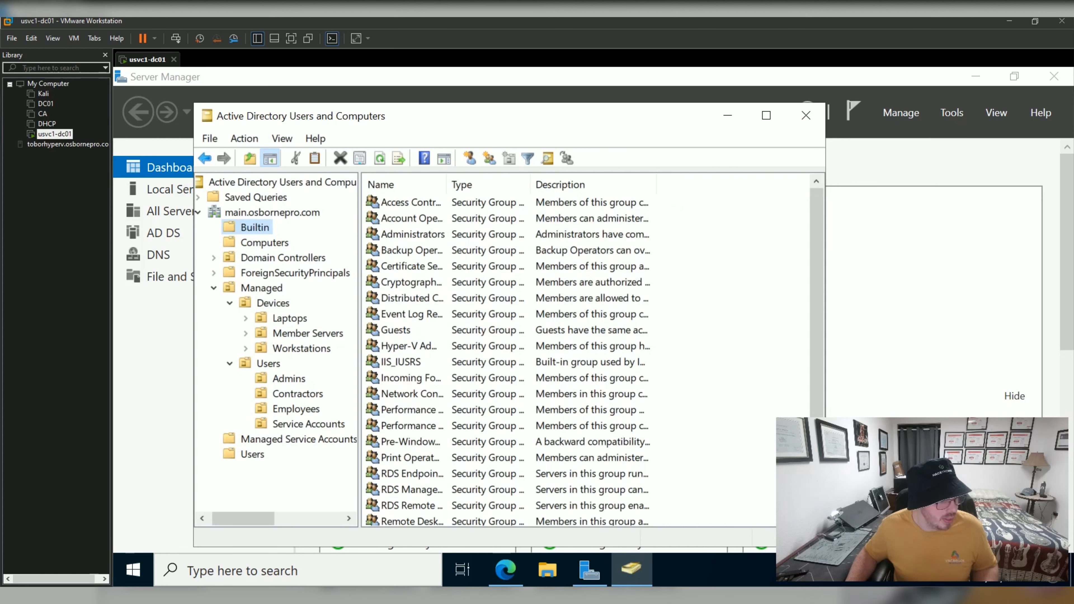
left_click(253, 454)
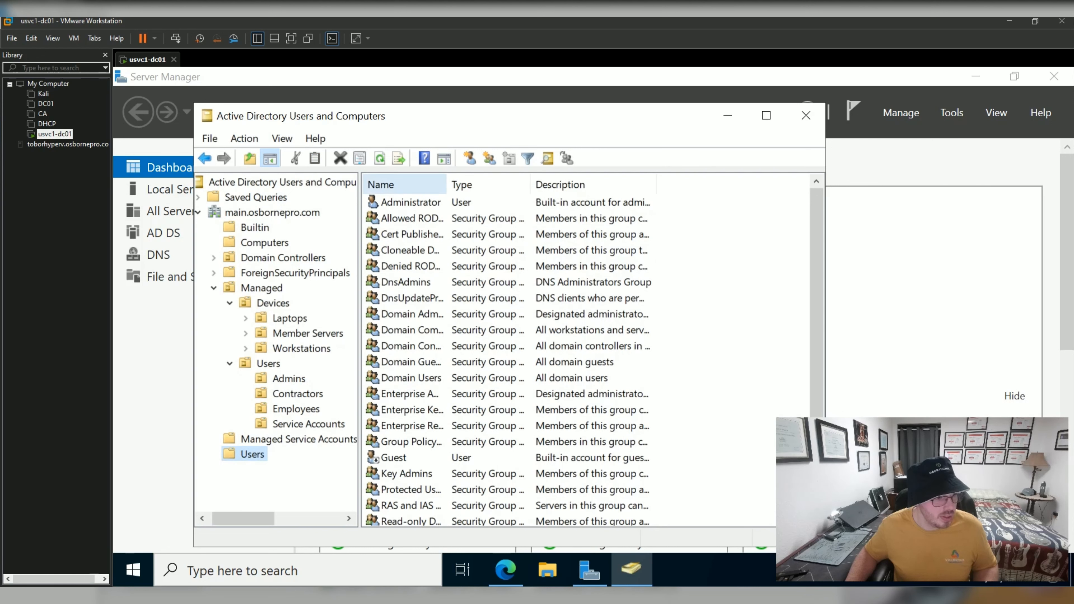
Check the Administrator account's available logon name suffixes, then close it and minimise ADUC.
double_click(406, 203)
left_click(202, 139)
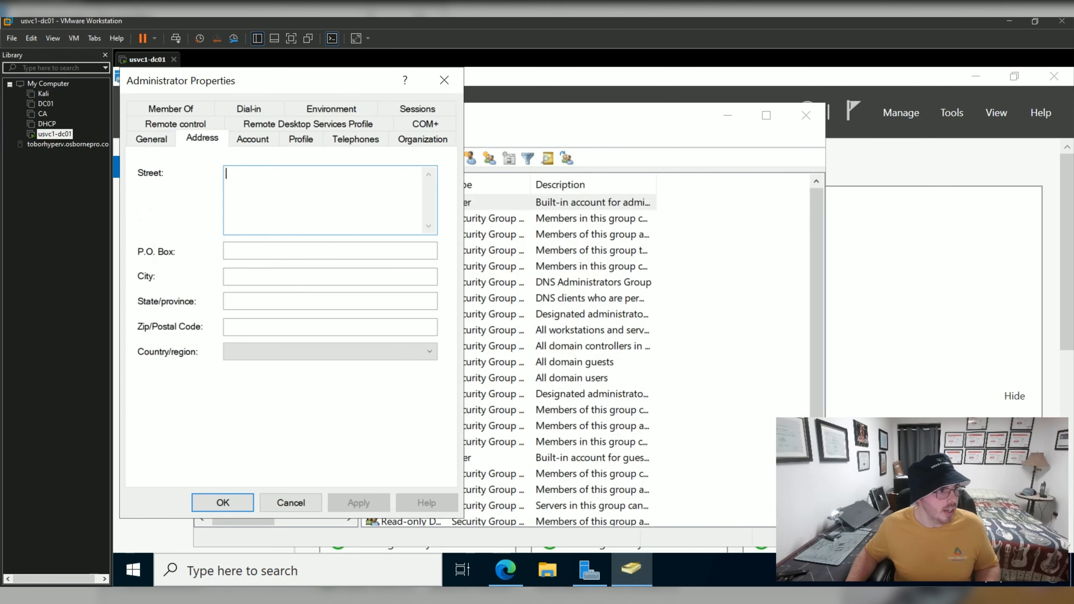
left_click(253, 140)
left_click(364, 181)
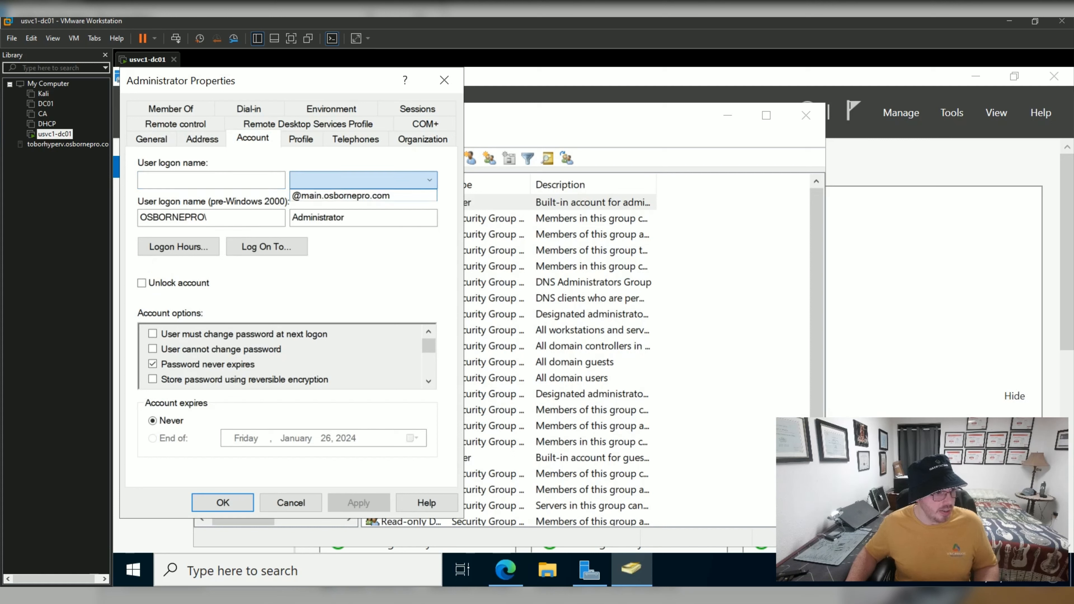
left_click(211, 180)
left_click(364, 180)
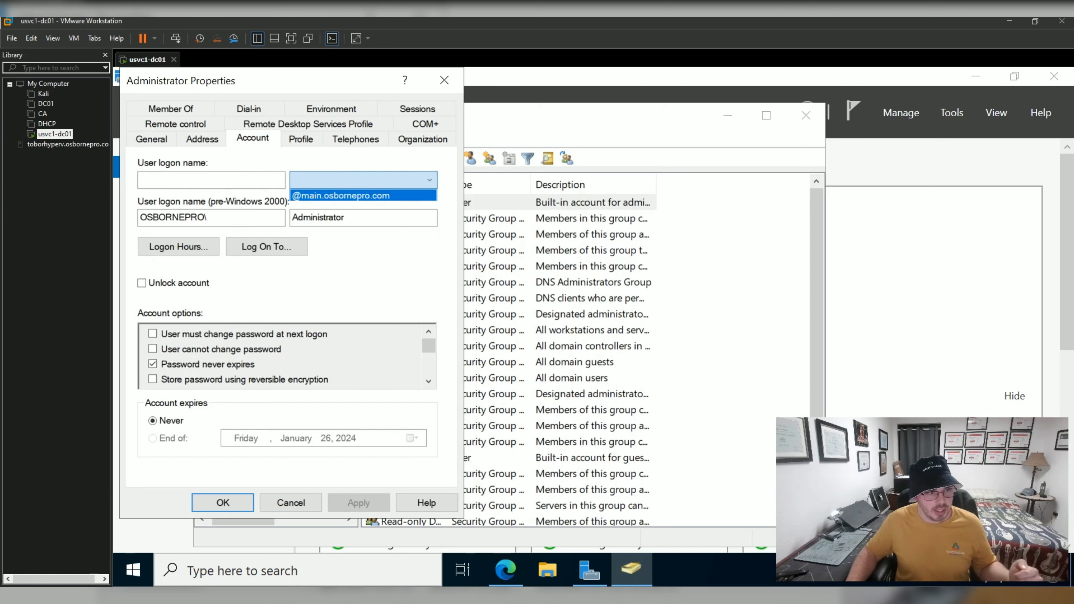
left_click(363, 181)
left_click(444, 80)
left_click(727, 115)
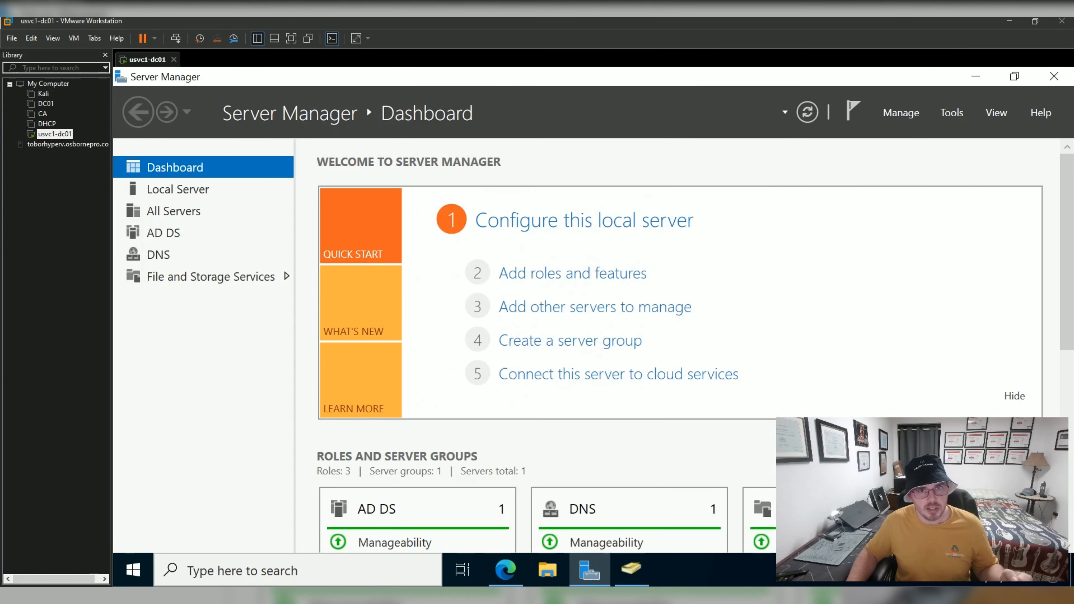
In the Domains and Trusts root properties, add and apply the osbornepro.com UPN suffix, then close the console.
left_click(952, 113)
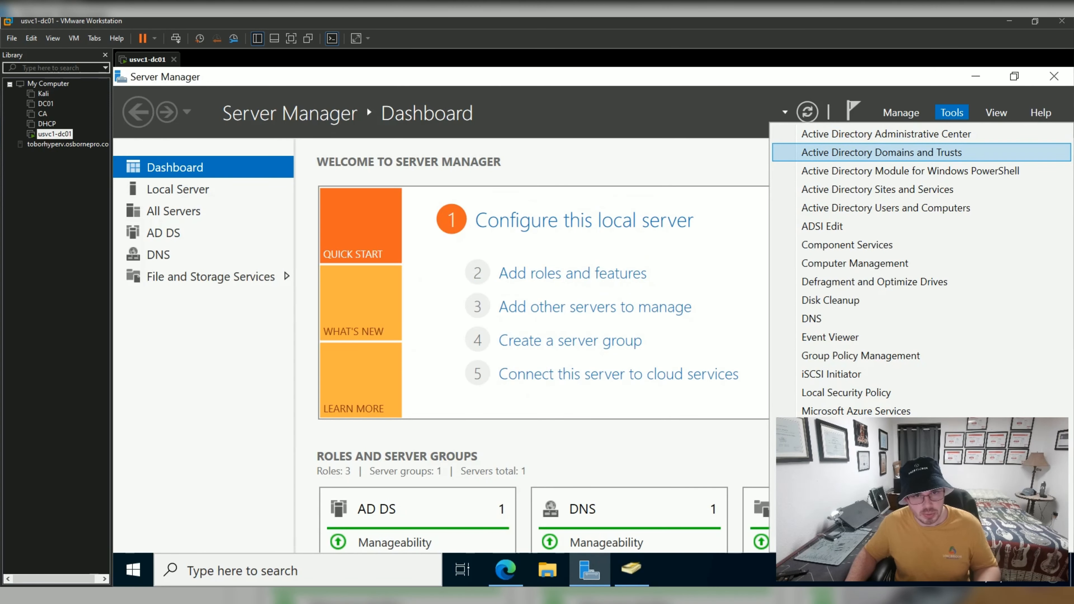
left_click(852, 153)
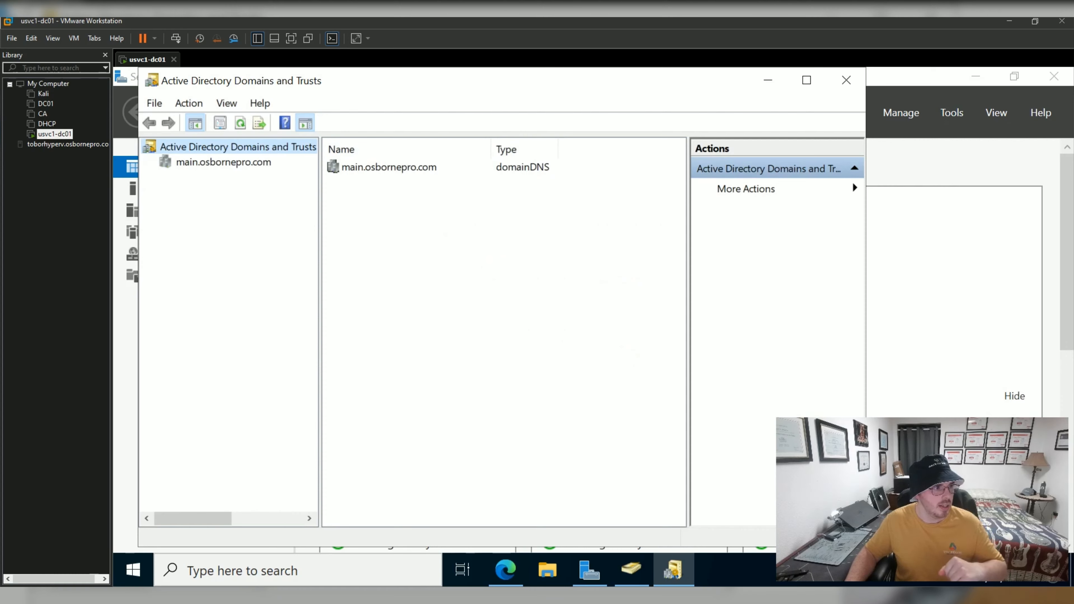
right_click(189, 143)
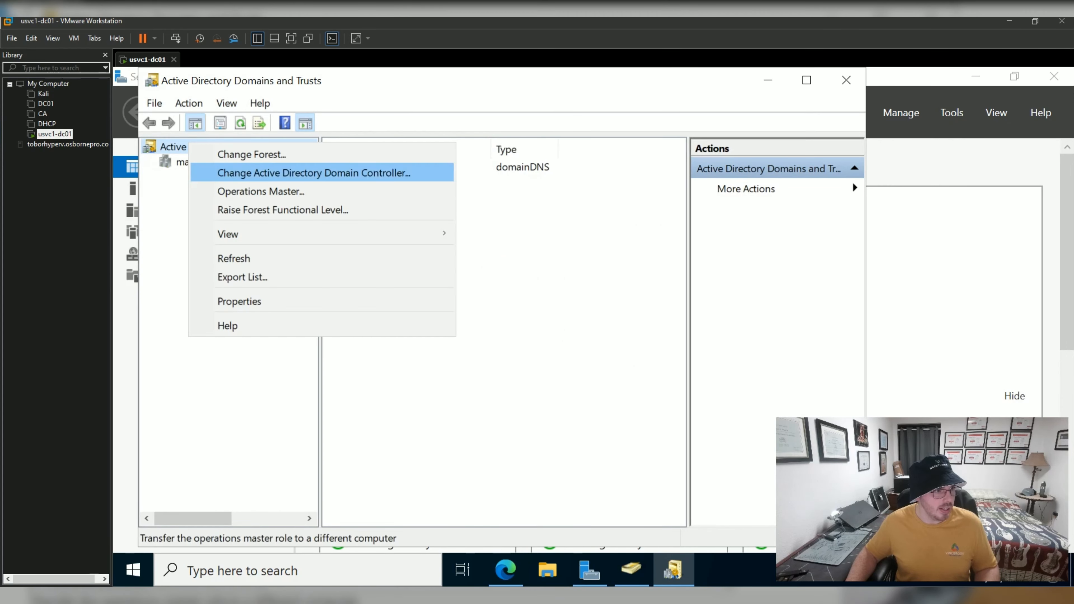
left_click(240, 301)
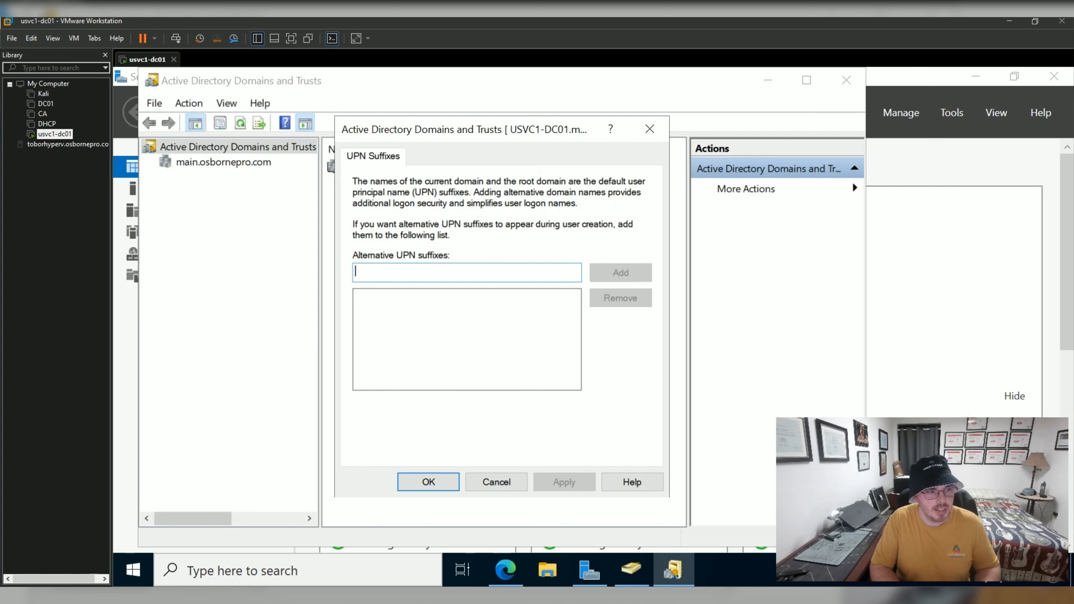
type("osbornepro.com")
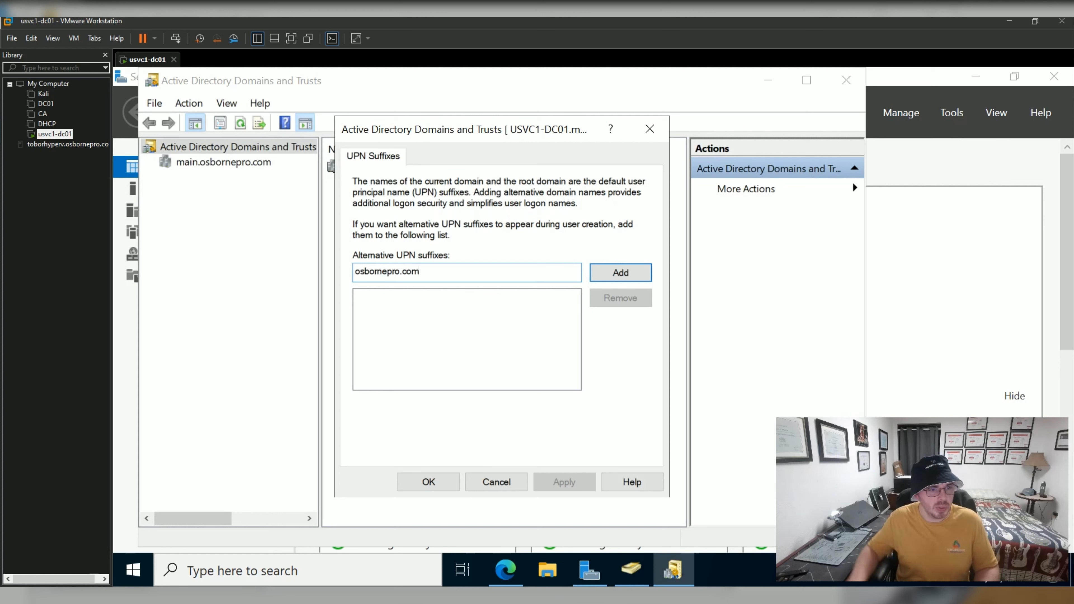
key("Return")
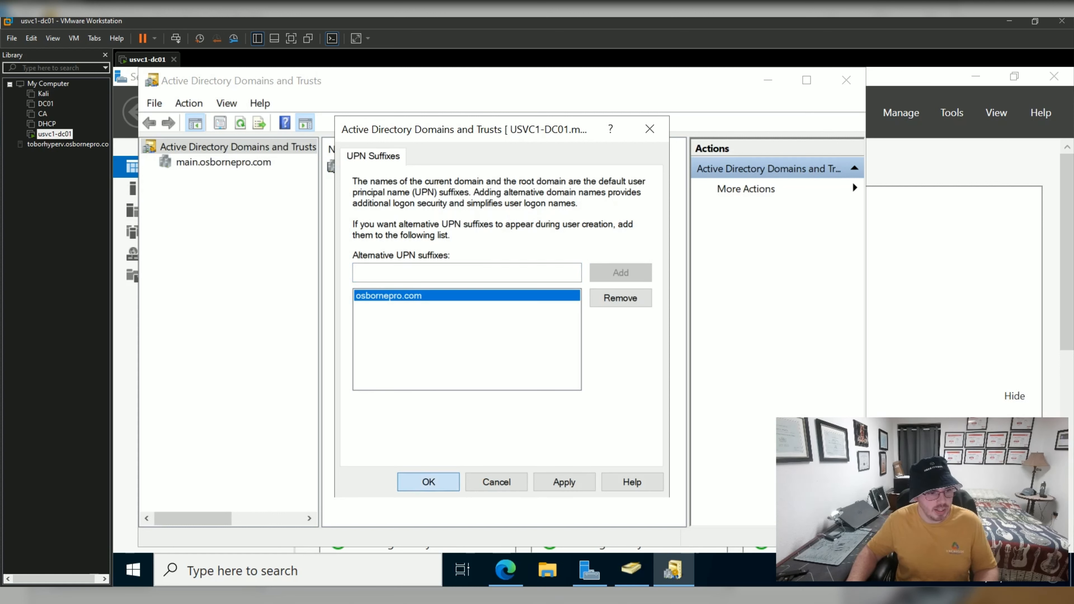
key("Return")
key("Down")
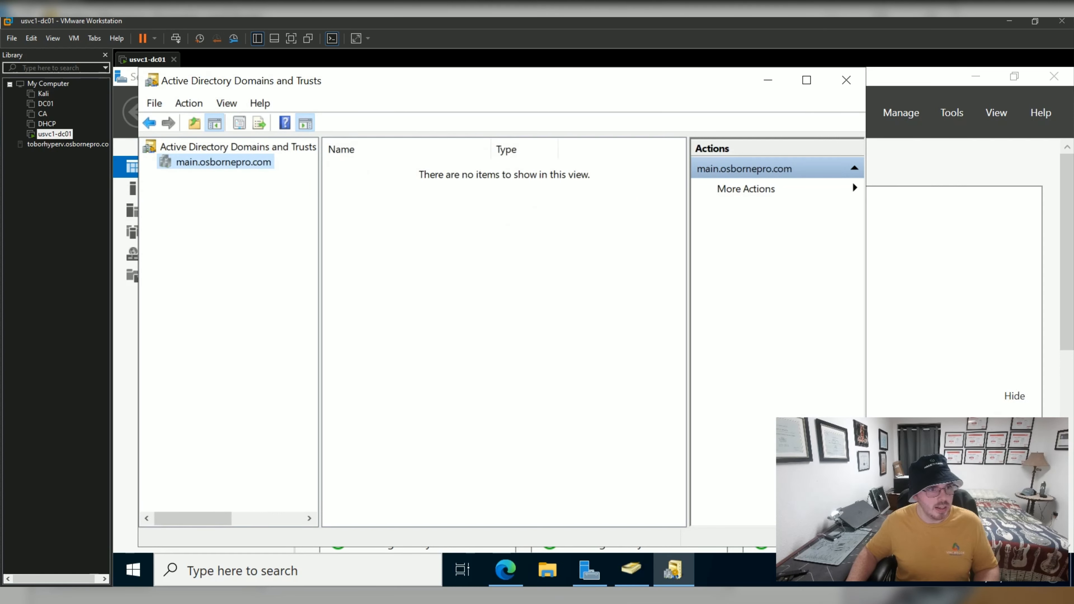
left_click(847, 80)
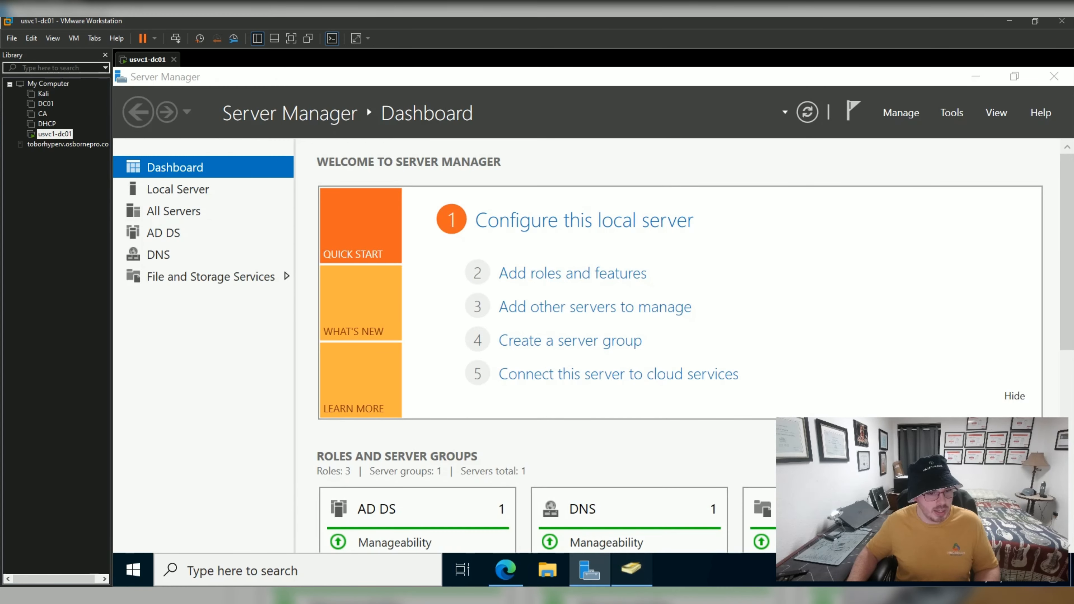
left_click(632, 568)
double_click(410, 203)
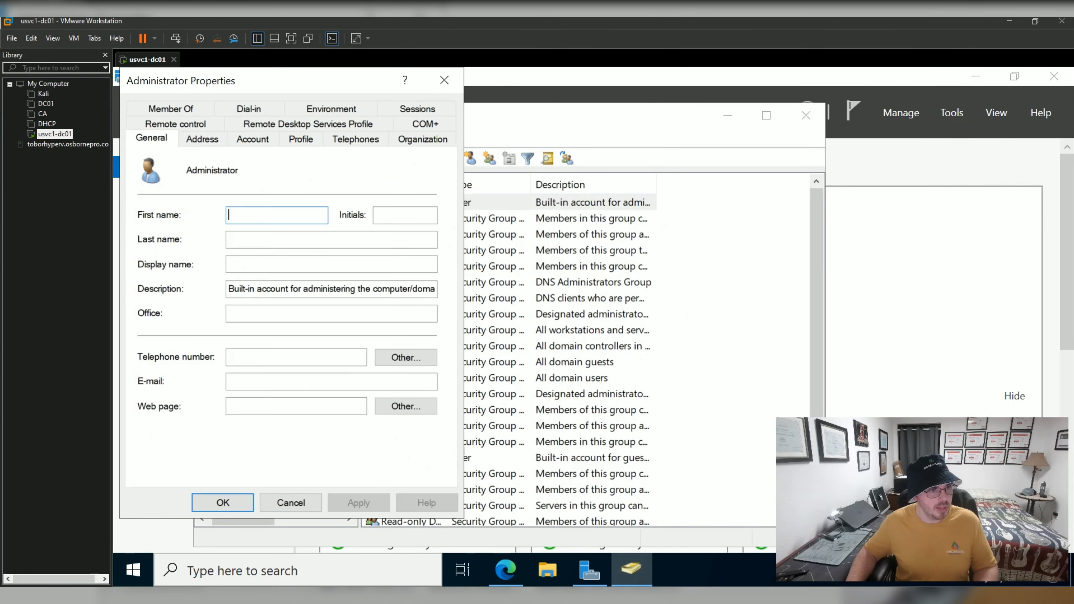
left_click(253, 140)
left_click(363, 180)
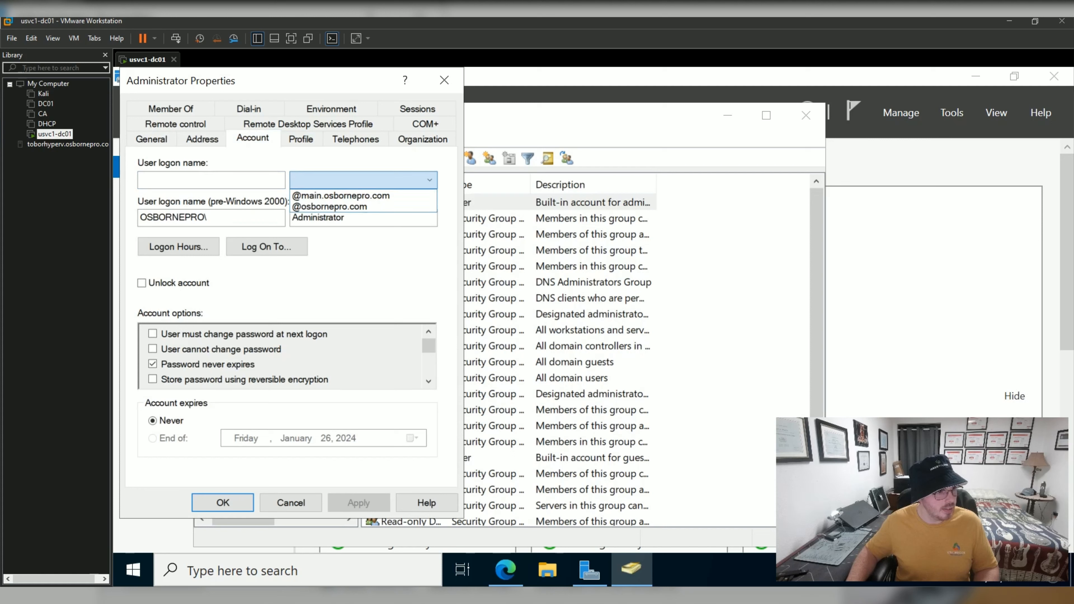
left_click(364, 206)
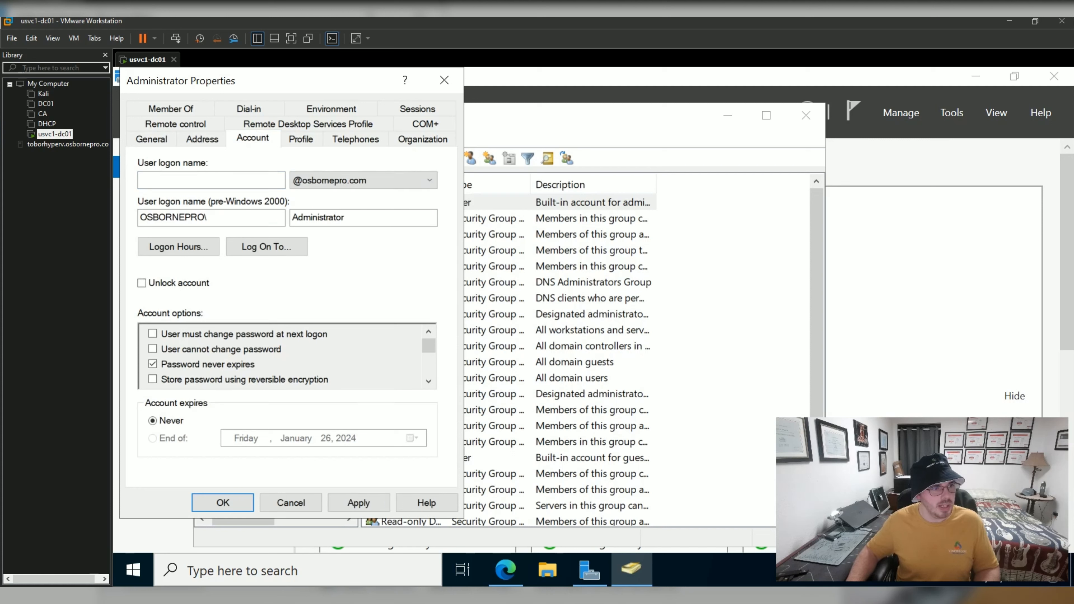
left_click(211, 180)
type("administrator")
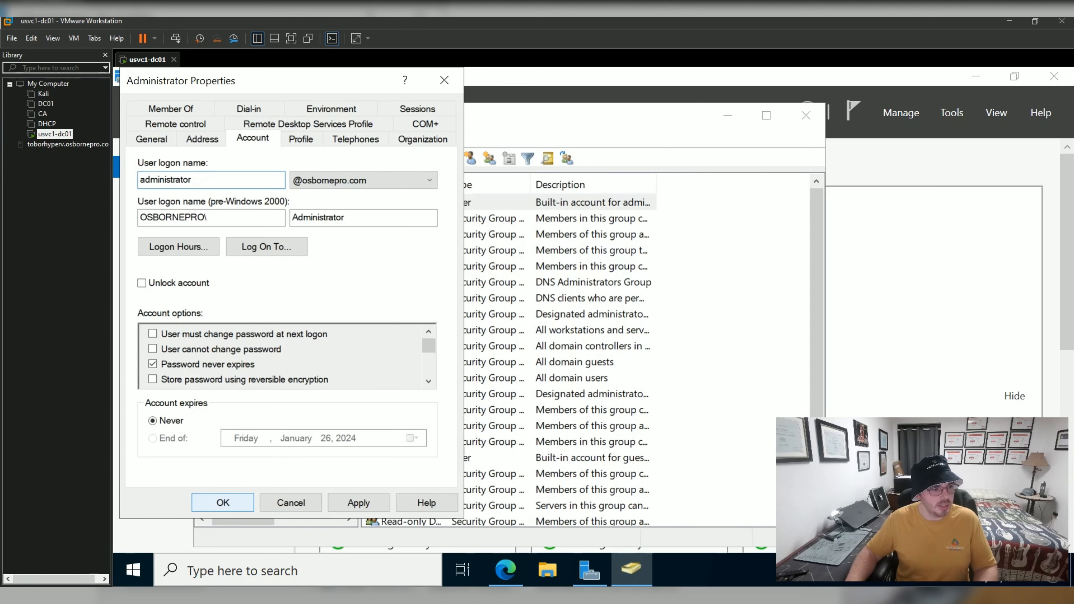
left_click(223, 503)
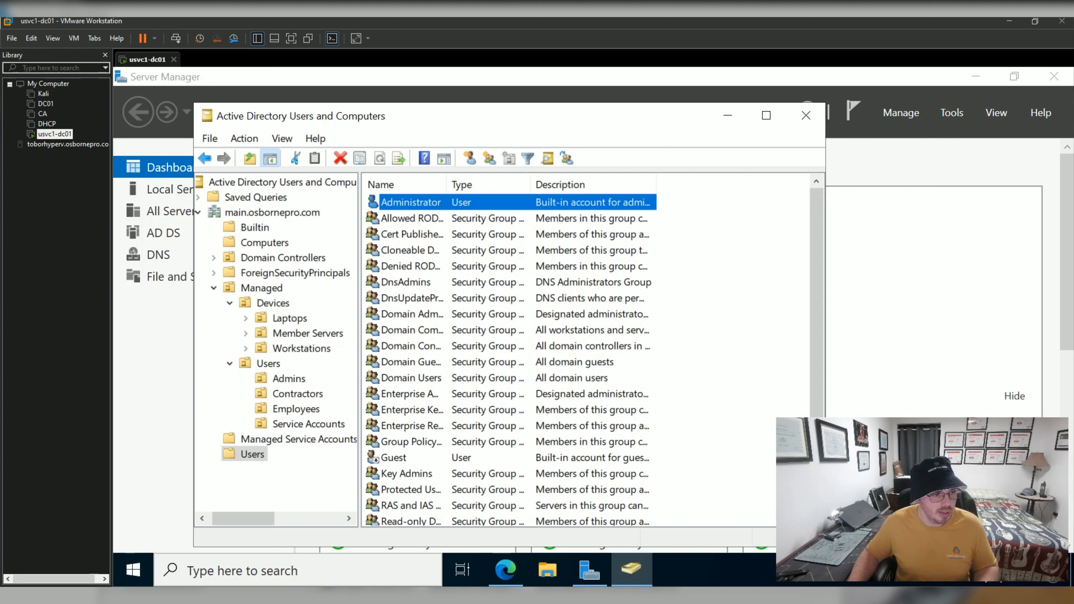
left_click(268, 364)
left_click(287, 423)
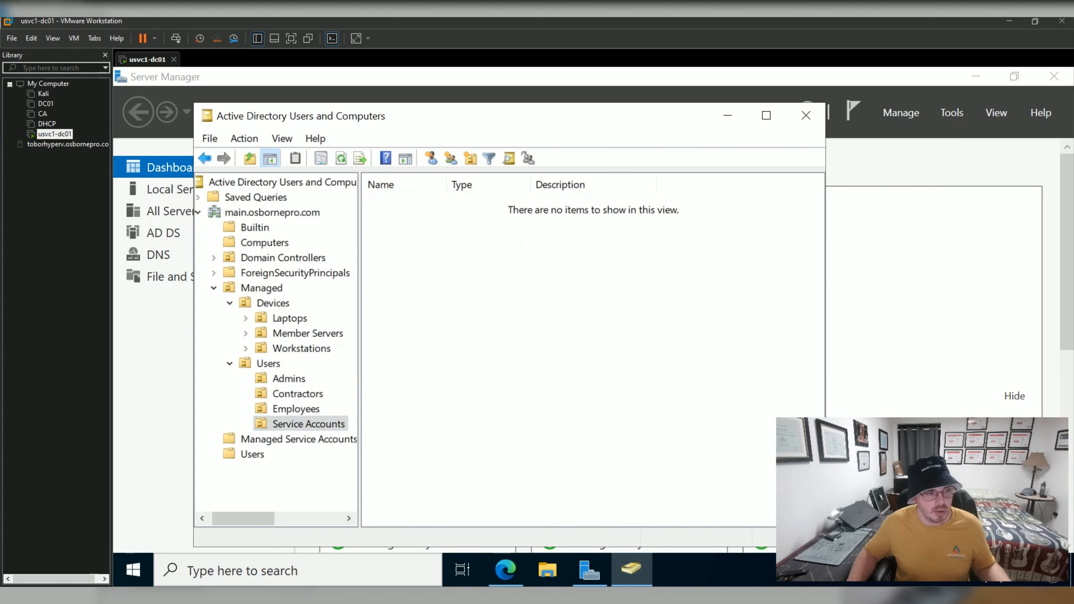
right_click(284, 423)
mouse_move(338, 219)
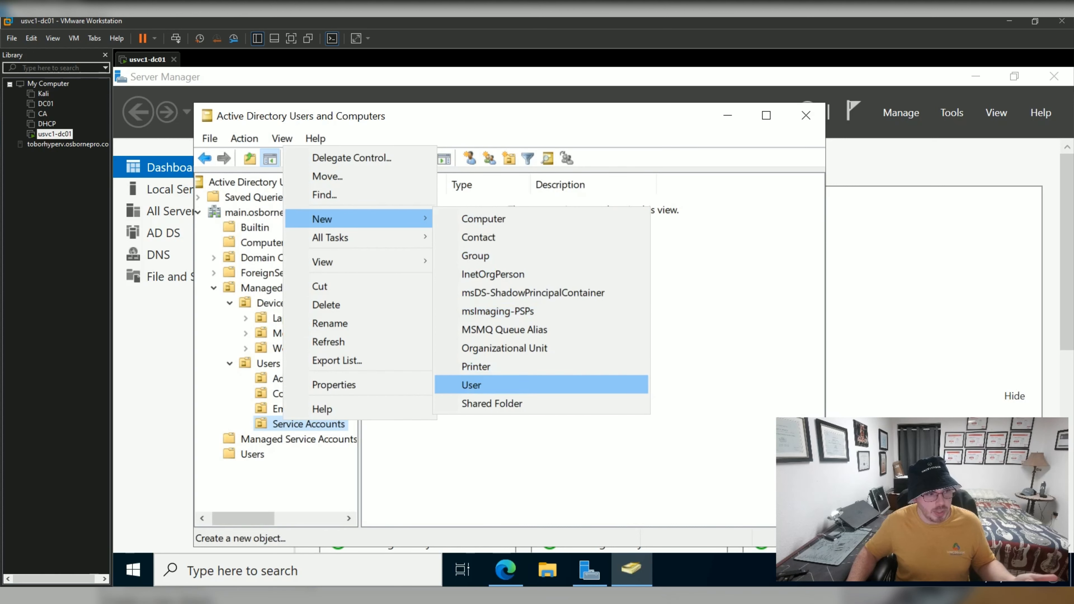
left_click(471, 385)
type("Dy")
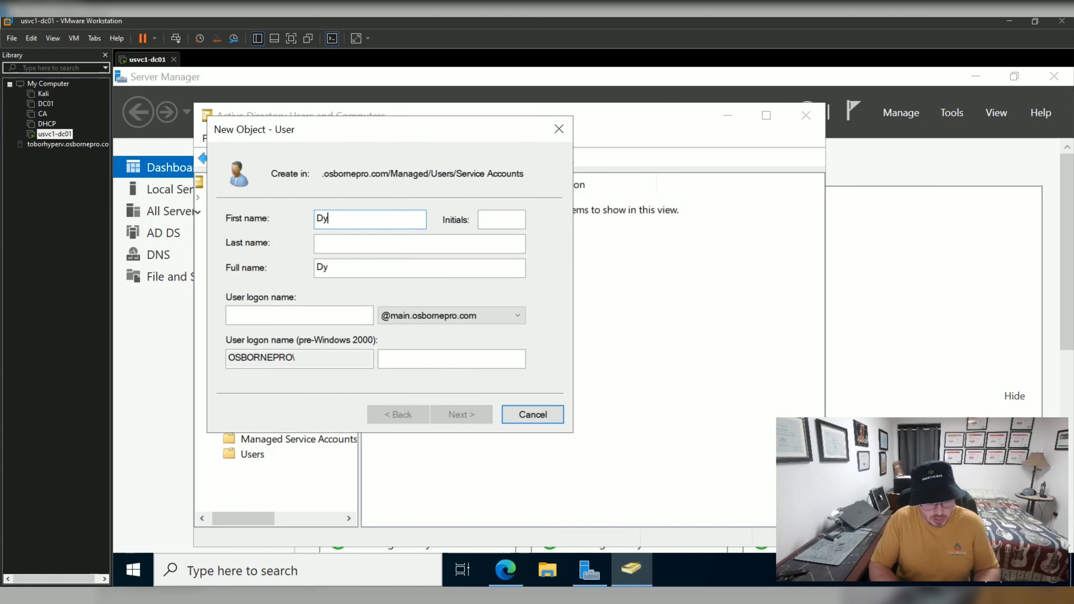
type("namic DNS")
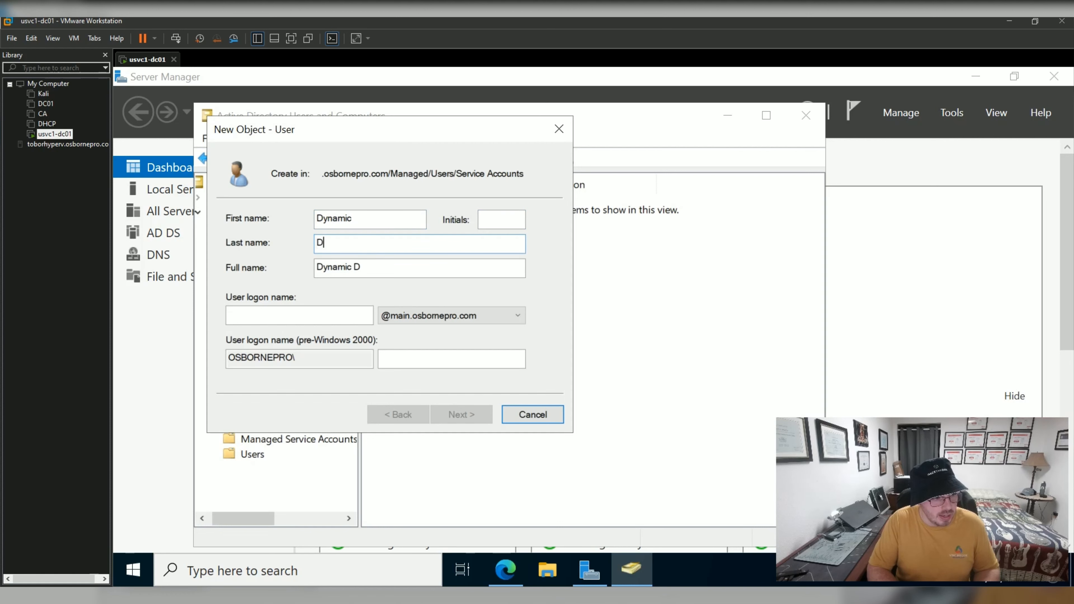
key("Tab")
key("Tab")
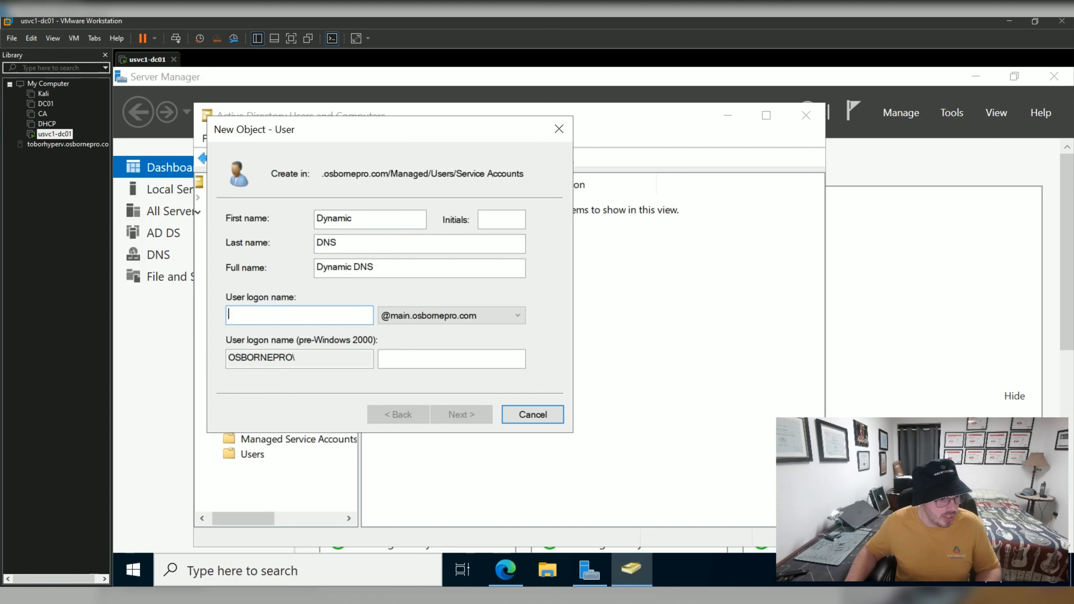
type("dyndns")
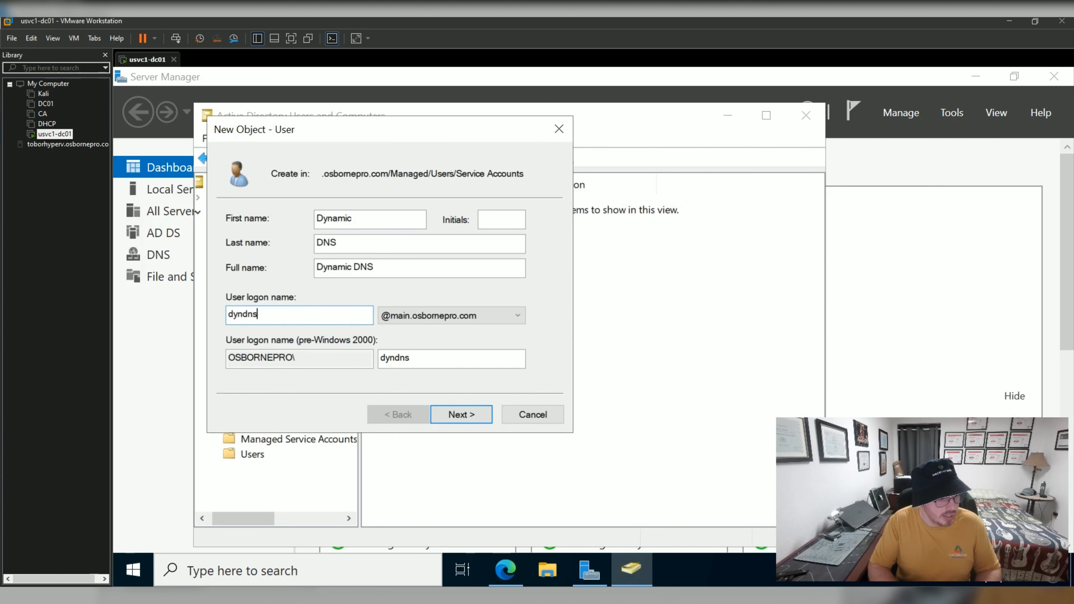
left_click(465, 316)
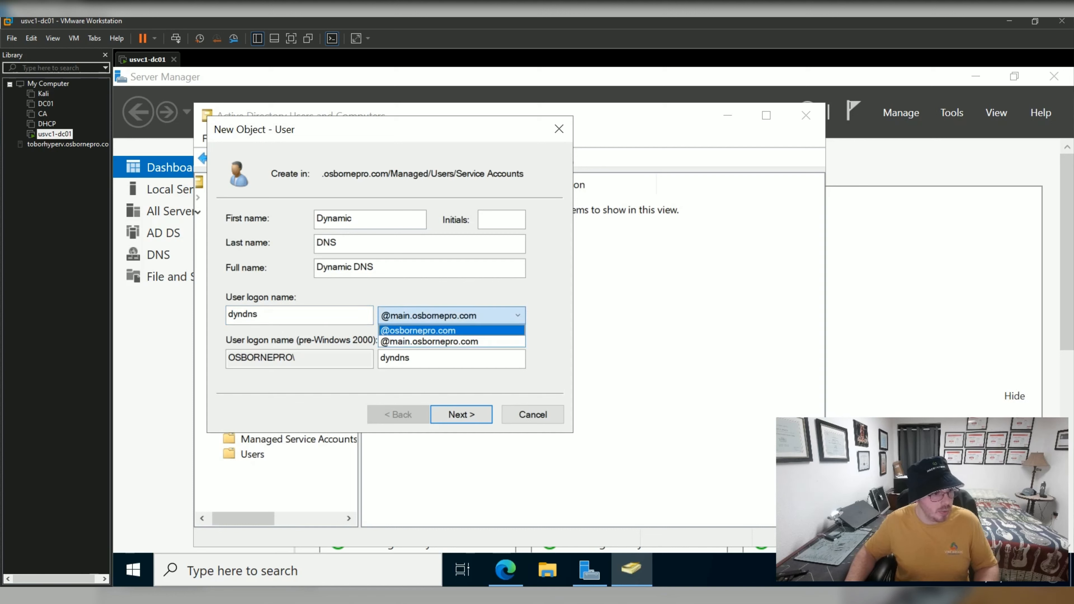
left_click(461, 331)
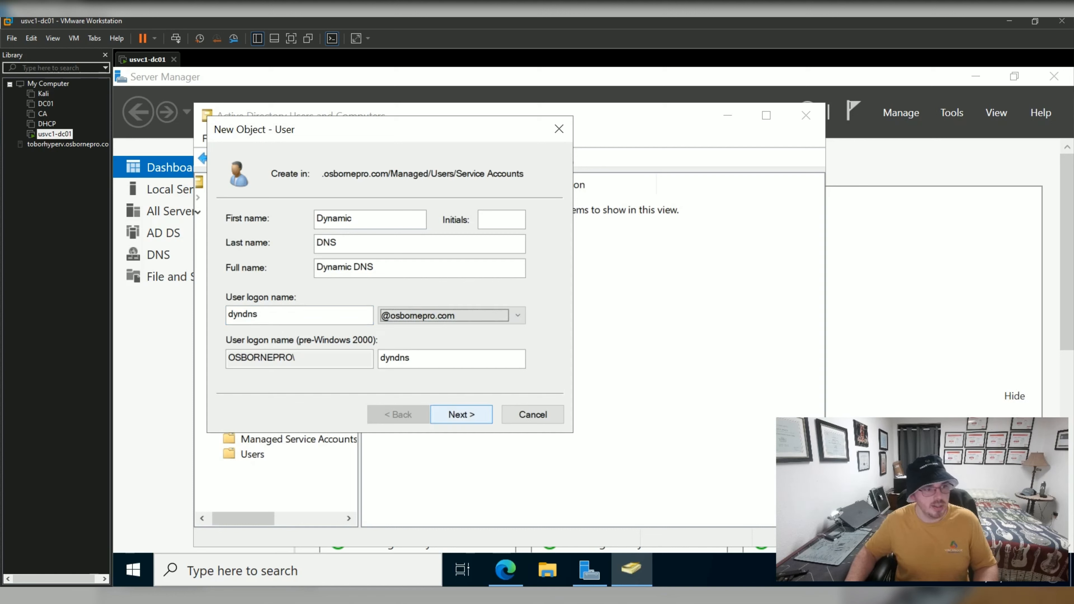
left_click(461, 414)
Give the user a password it cannot change that never expires, and finish creating it.
type("************")
key("Tab")
type("******")
key("BackSpace")
type("*******")
key("Tab")
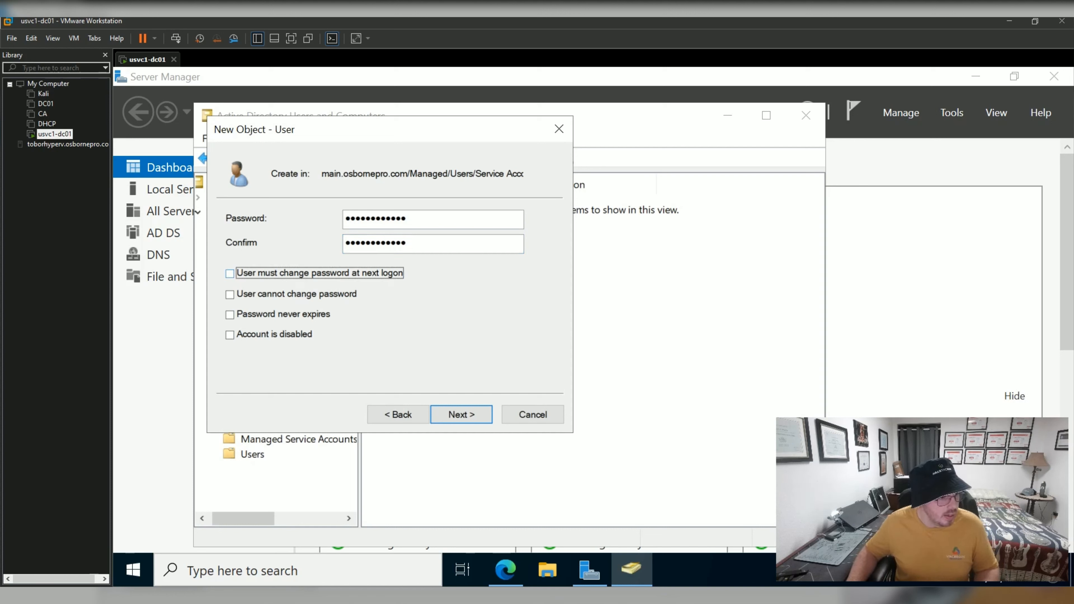
key("space")
key("Tab")
key("space")
key("Tab")
key("space")
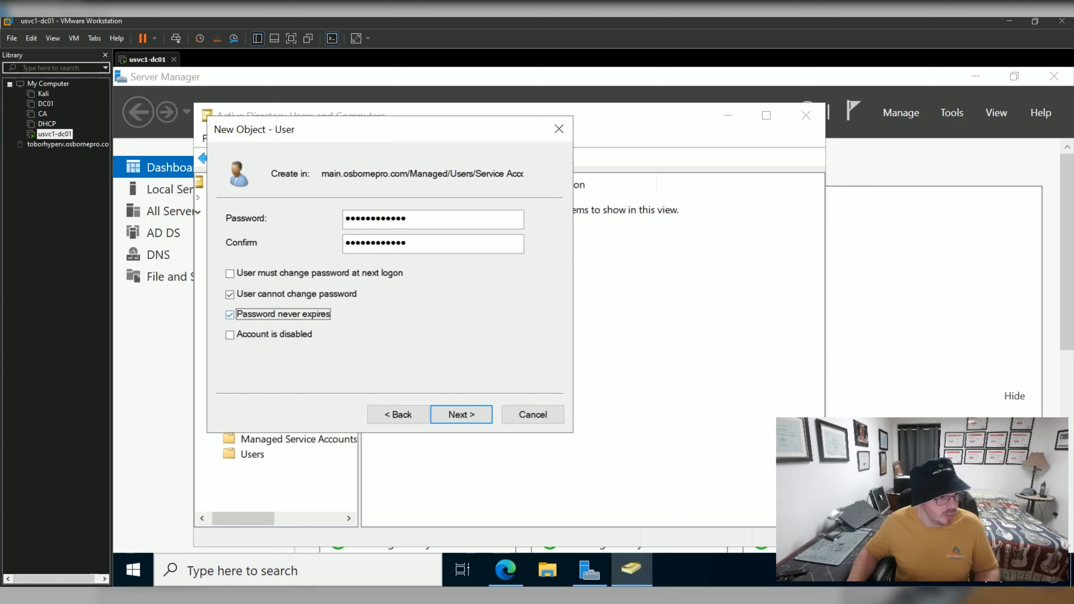
key("Return")
key("Return")
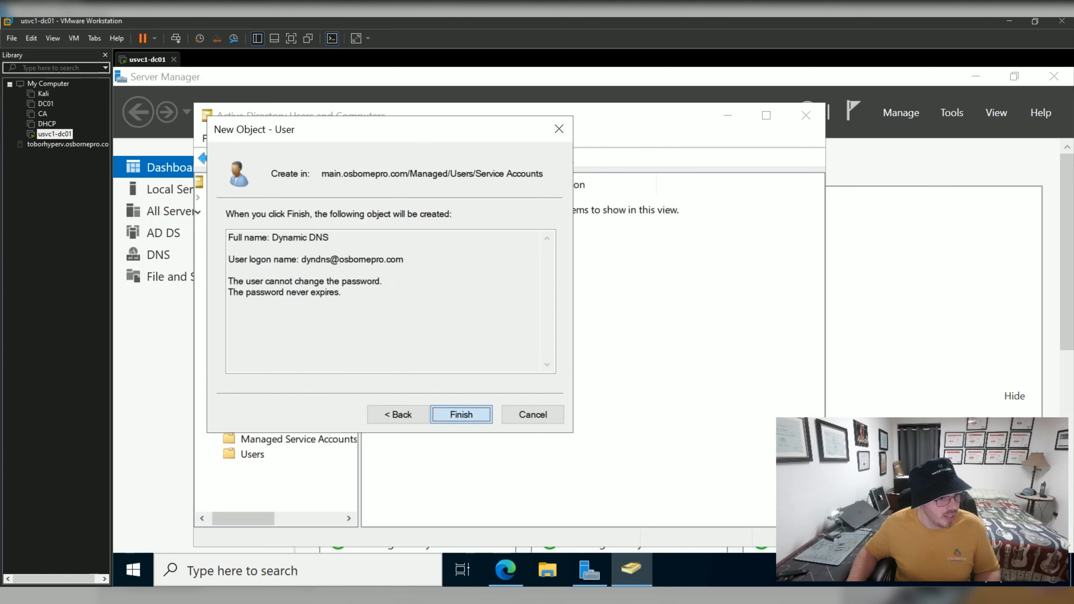
Review the Dynamic DNS user's account and general properties, then close them.
double_click(377, 203)
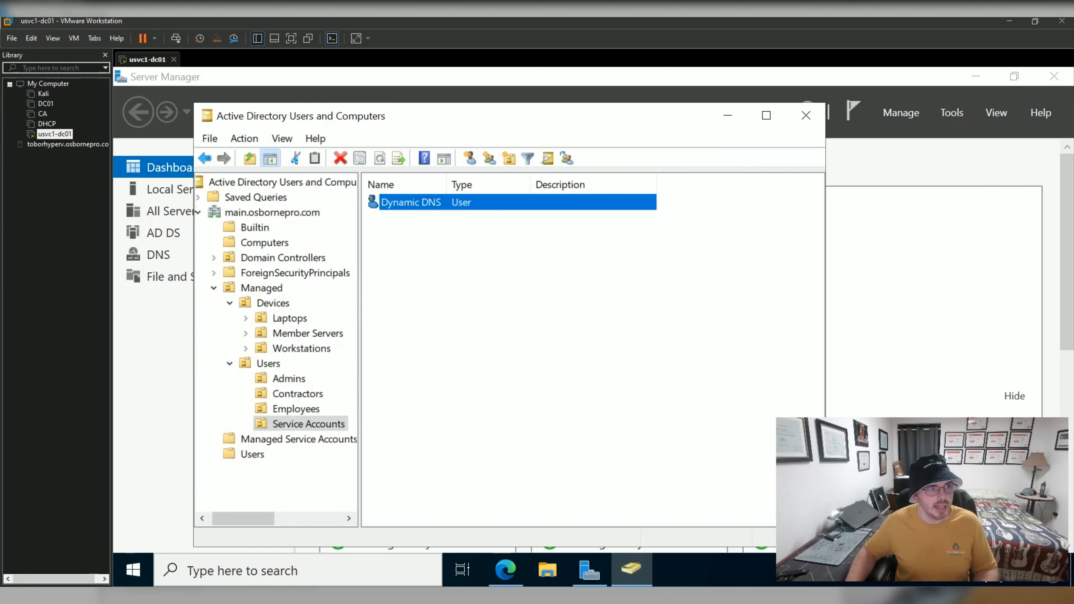
key("ctrl+Tab")
key("ctrl+Tab")
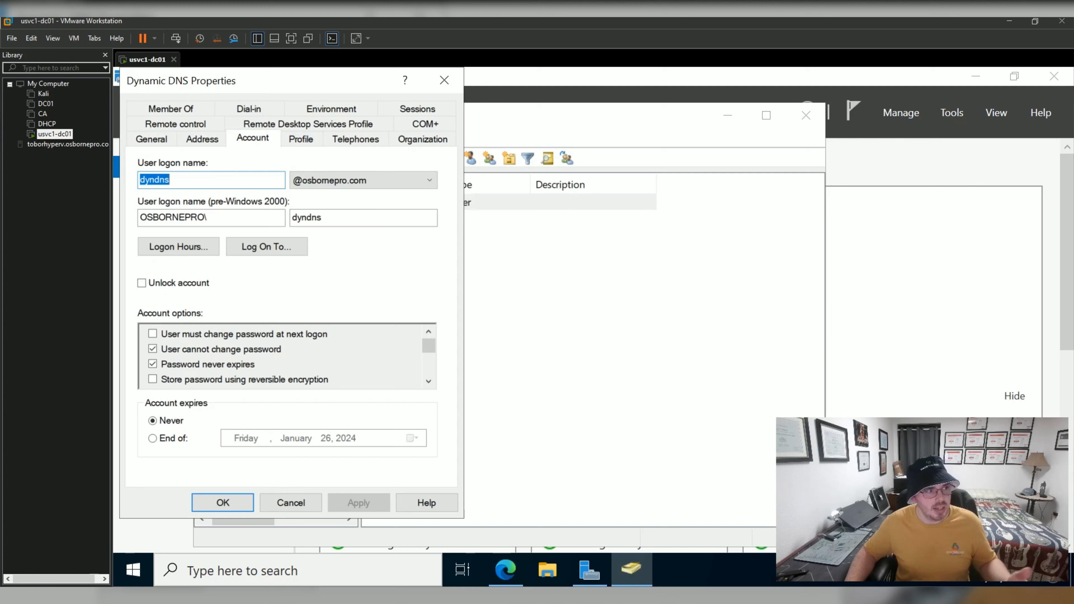
left_click(152, 139)
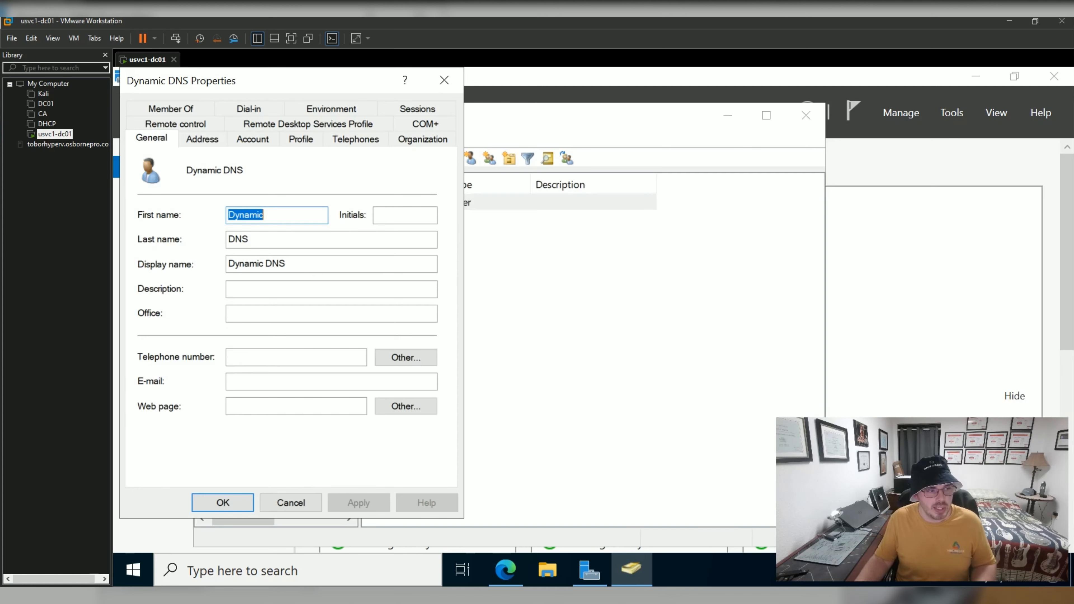
left_click(444, 80)
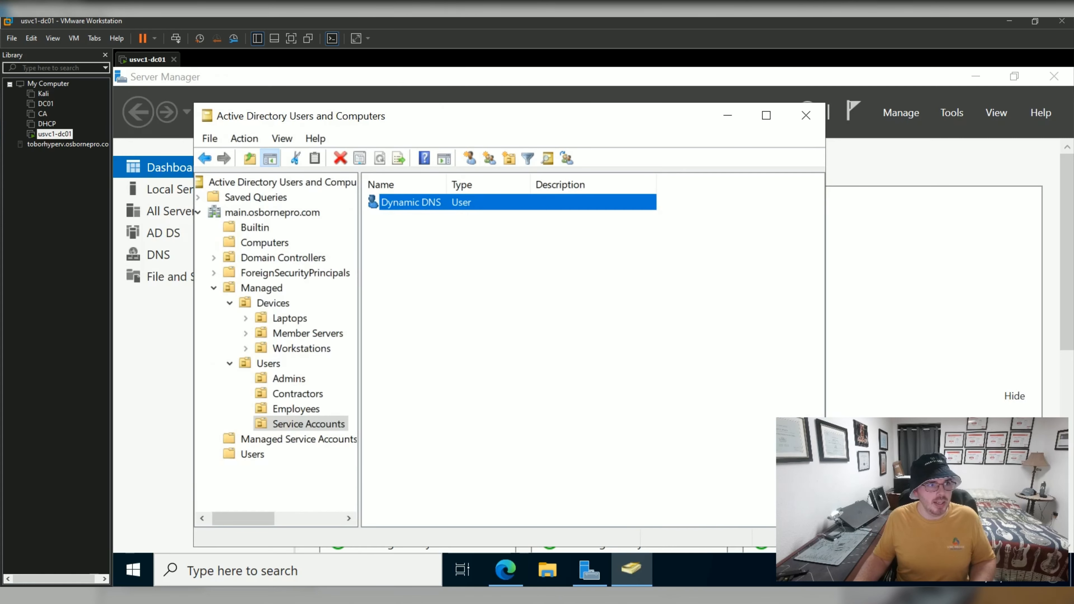
left_click(520, 304)
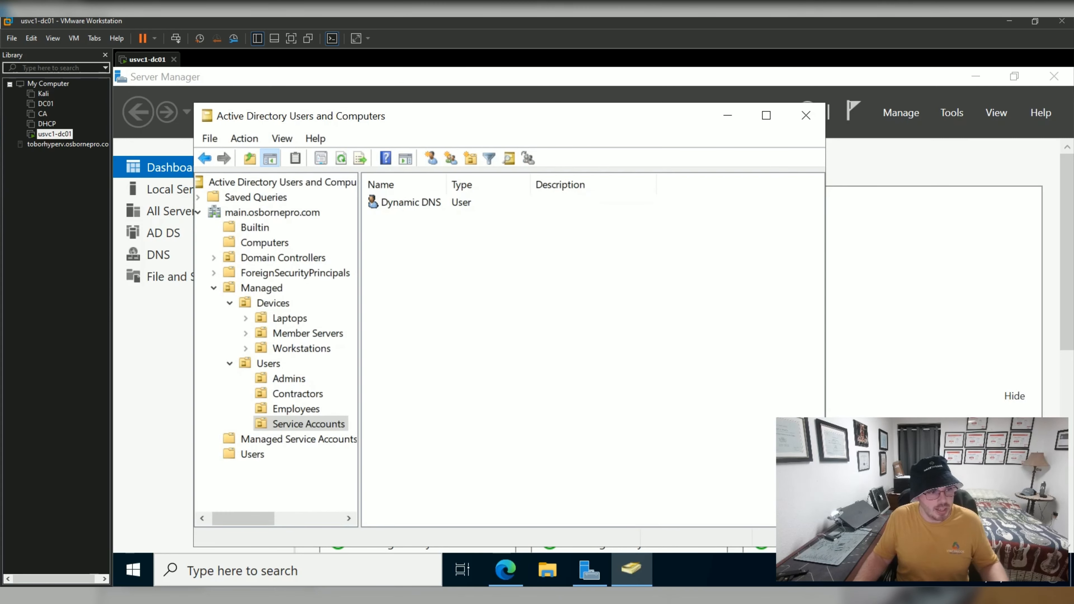